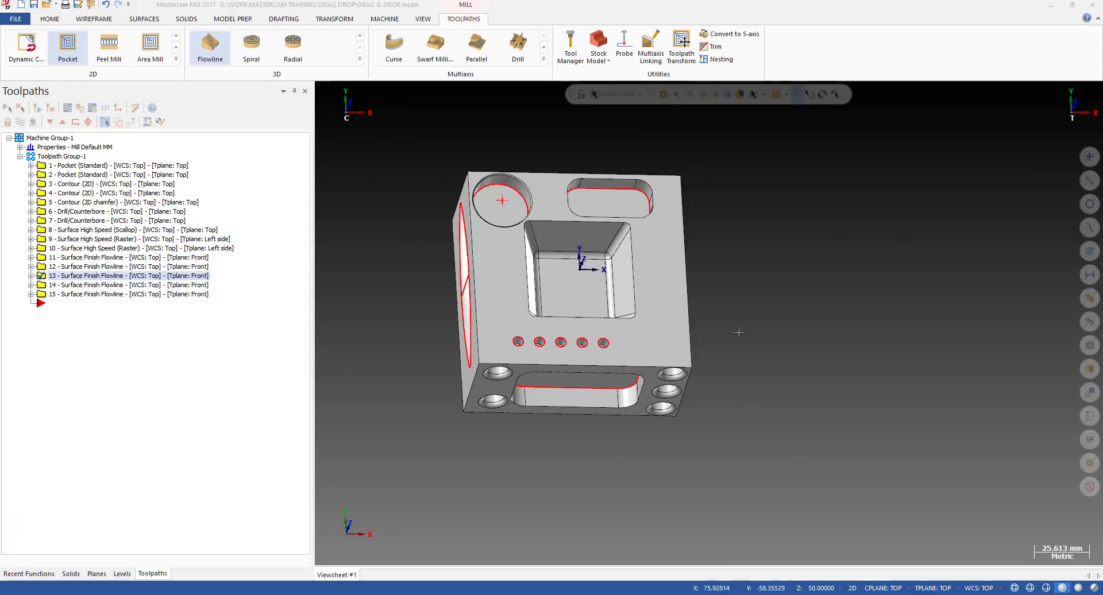
Step: Examine the block's top pockets, small holes, side recess and front counterbores from several angles
middle_click_drag(715, 335, 729, 352)
key("alt+1")
scroll(492, 189, "up", 4)
middle_click_drag(596, 318, 628, 266)
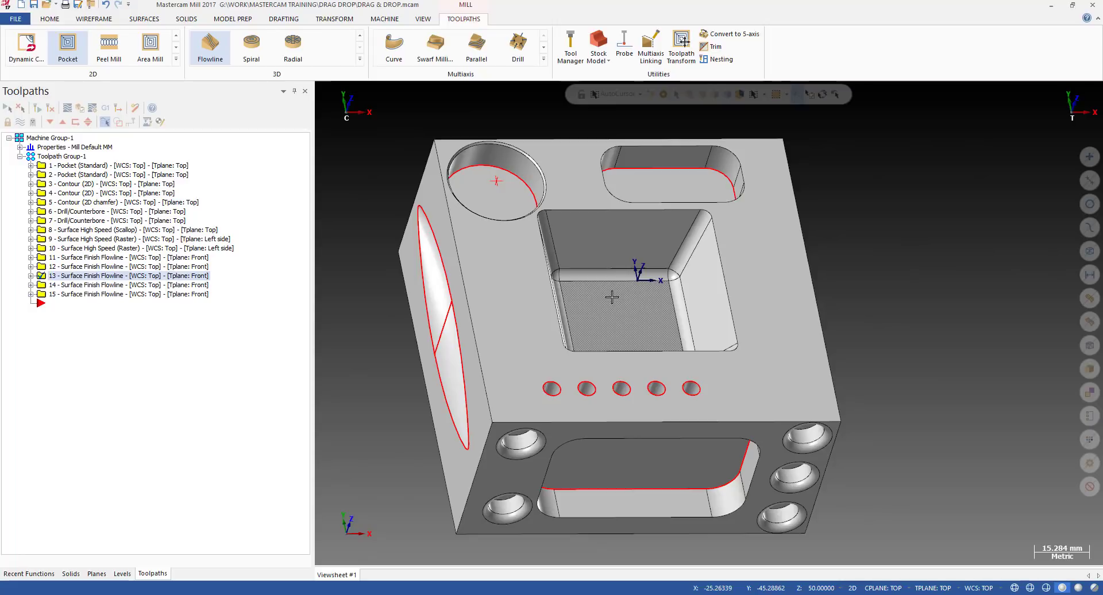
middle_click_drag(612, 297, 643, 333)
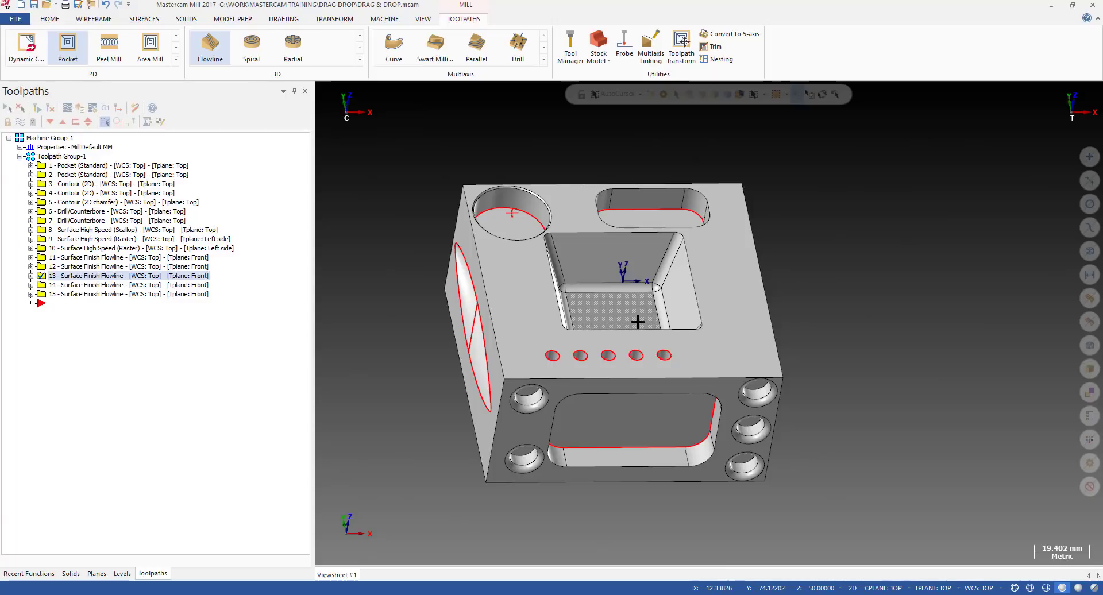
scroll(609, 354, "up", 1)
middle_click_drag(609, 354, 625, 363)
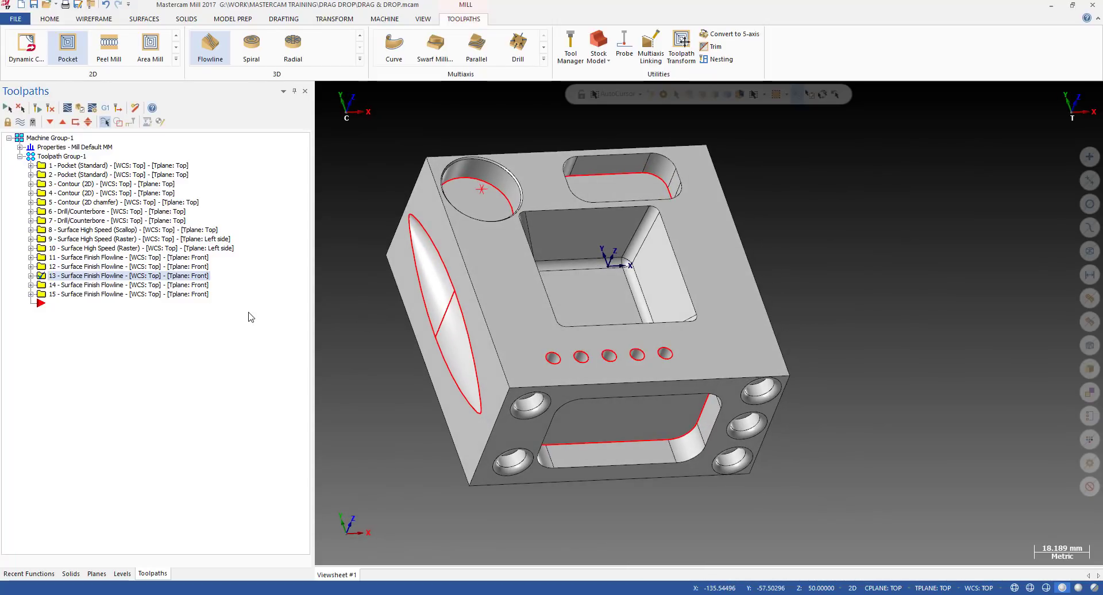
left_click(142, 286)
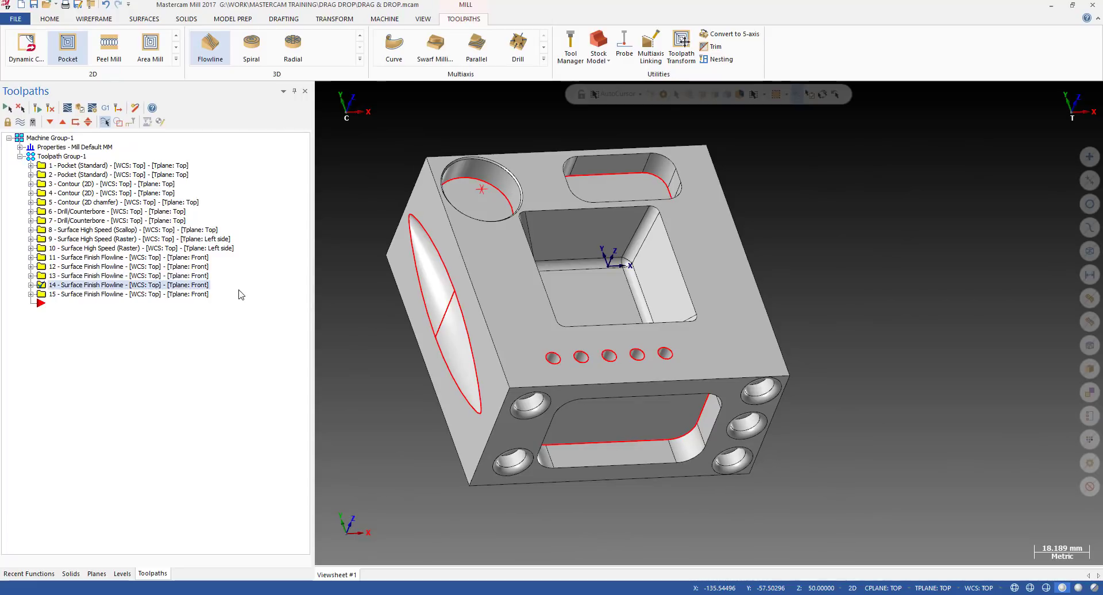
key("alt+1")
scroll(472, 256, "down", 5)
mouse_move(520, 313)
middle_mouse_down()
mouse_move(521, 294)
mouse_move(566, 263)
mouse_move(485, 277)
mouse_move(499, 284)
mouse_move(489, 287)
mouse_move(498, 244)
mouse_move(473, 246)
middle_mouse_up()
scroll(539, 368, "up", 4)
mouse_move(533, 366)
middle_mouse_down()
mouse_move(559, 350)
mouse_move(647, 352)
middle_mouse_up()
scroll(649, 352, "down", 5)
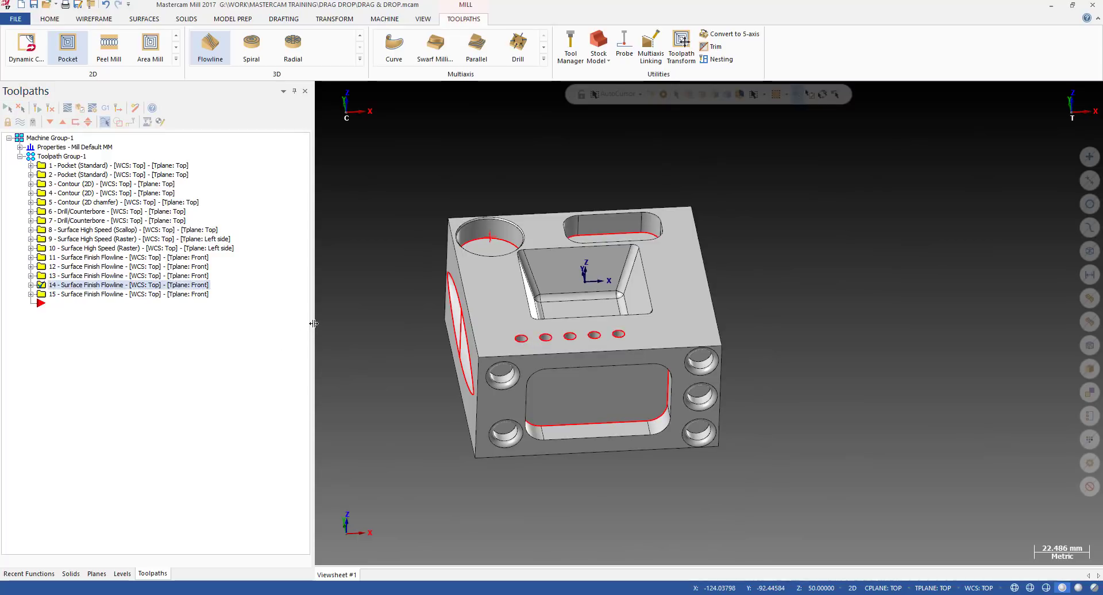
Step: Narrow the Toolpaths manager to give the graphics area more width
left_click_drag(314, 324, 255, 321)
scroll(460, 314, "up", 5)
mouse_move(466, 319)
middle_mouse_down()
mouse_move(488, 305)
mouse_move(509, 322)
mouse_move(475, 325)
mouse_move(546, 374)
mouse_move(540, 397)
mouse_move(458, 315)
middle_mouse_up()
scroll(456, 316, "down", 3)
mouse_move(681, 274)
middle_mouse_down()
mouse_move(601, 275)
mouse_move(753, 244)
mouse_move(687, 253)
mouse_move(701, 258)
mouse_move(709, 285)
mouse_move(689, 307)
middle_mouse_up()
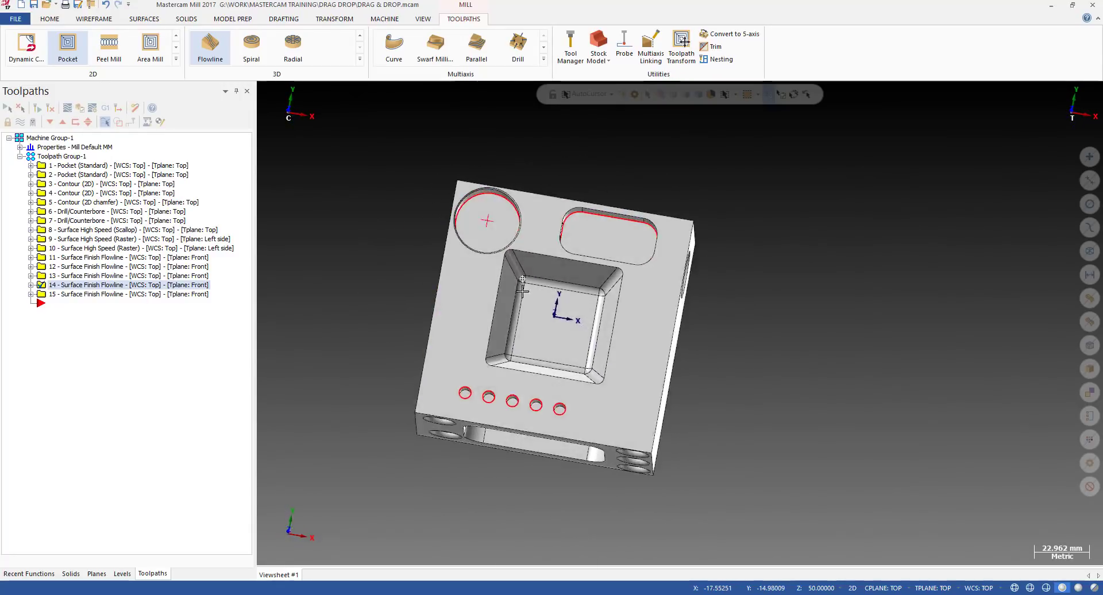
Step: Examine the block's tapered central pocket and front face, alternating between tilted and straight top views
middle_click_drag(568, 249, 572, 273)
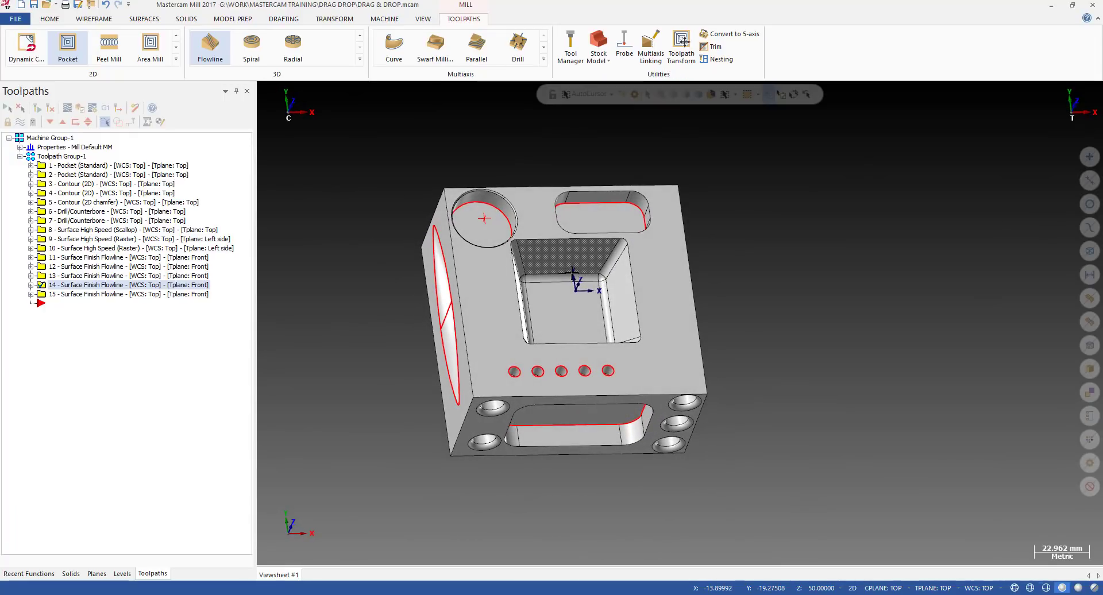
key("alt+1")
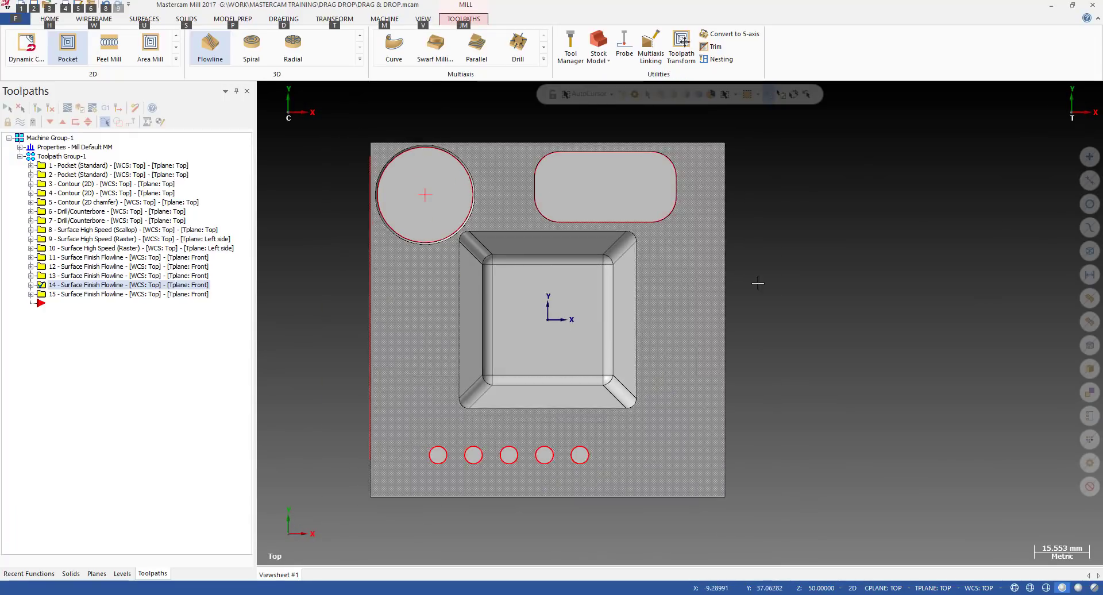
middle_click_drag(514, 317, 626, 295)
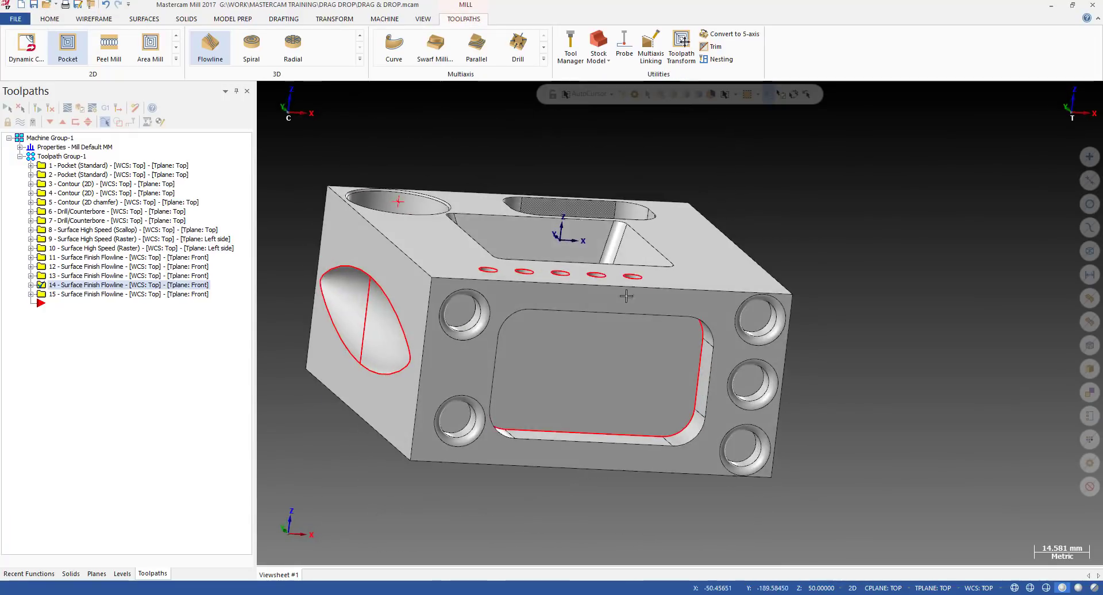
key("alt+1")
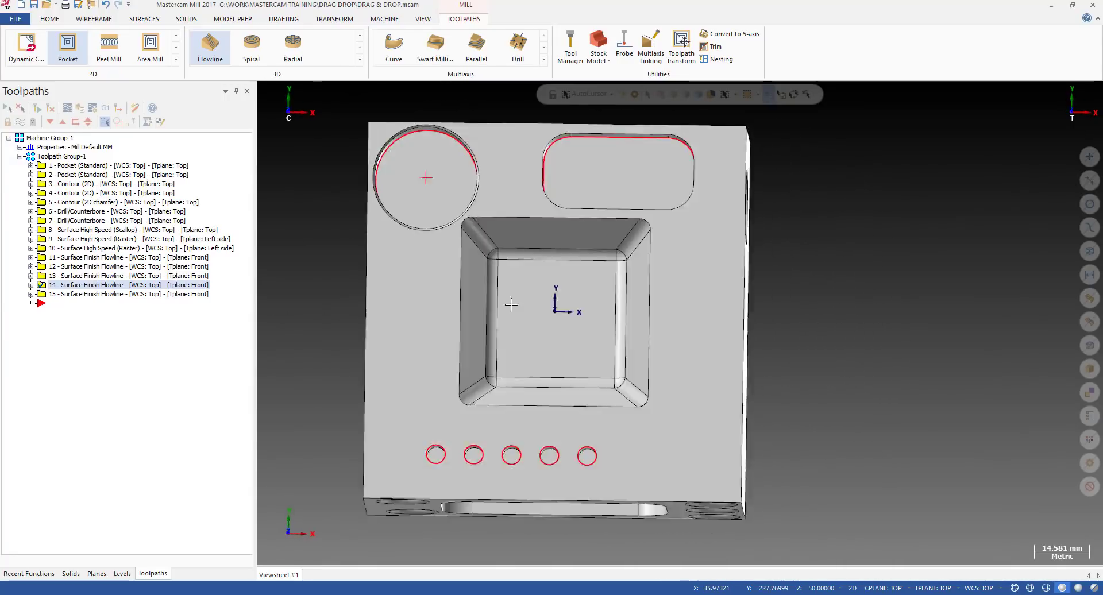
mouse_move(517, 297)
middle_mouse_down()
mouse_move(470, 292)
mouse_move(501, 308)
middle_mouse_up()
scroll(484, 314, "down", 2)
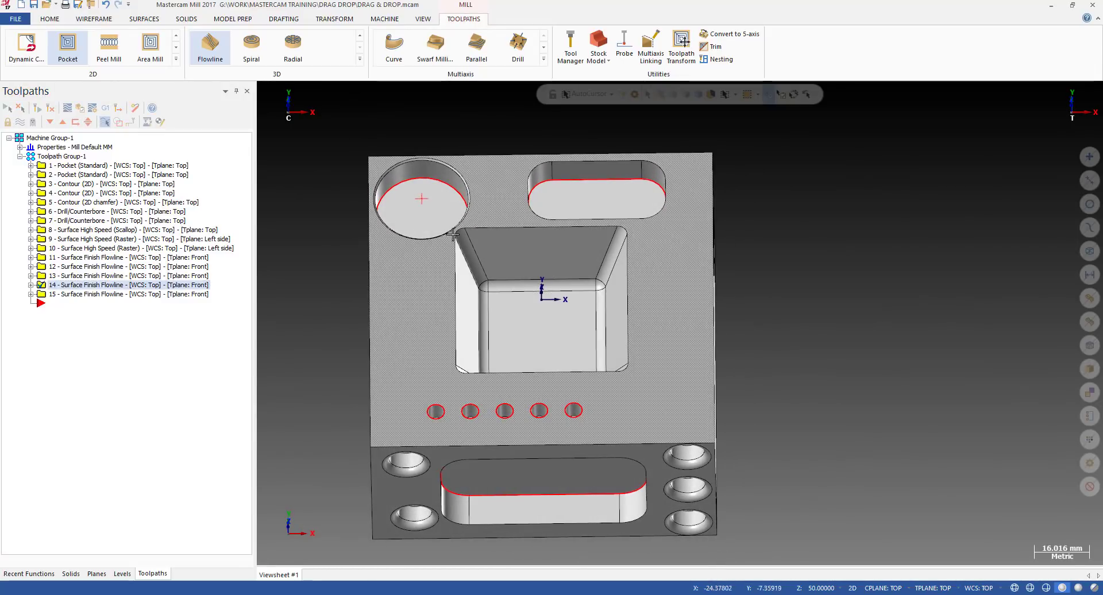
key("alt+1")
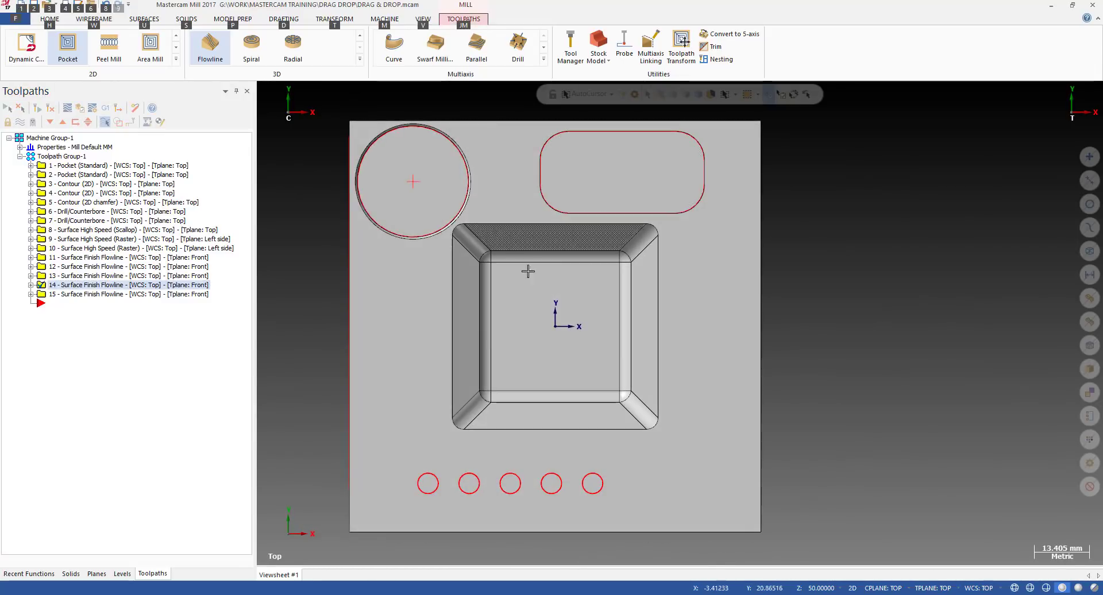
middle_click_drag(534, 299, 547, 243)
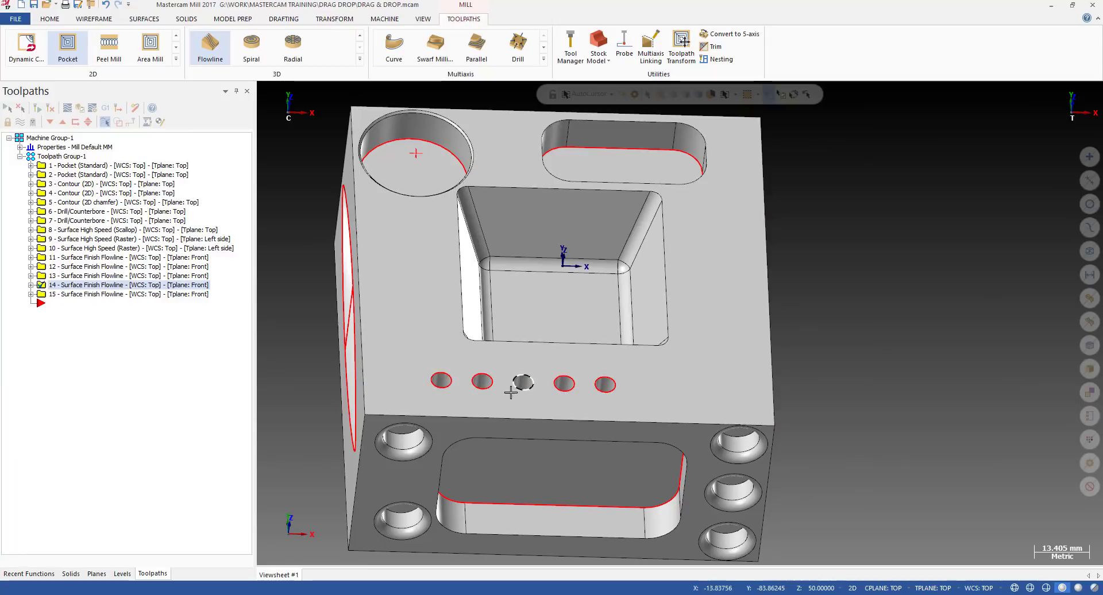
key("alt+1")
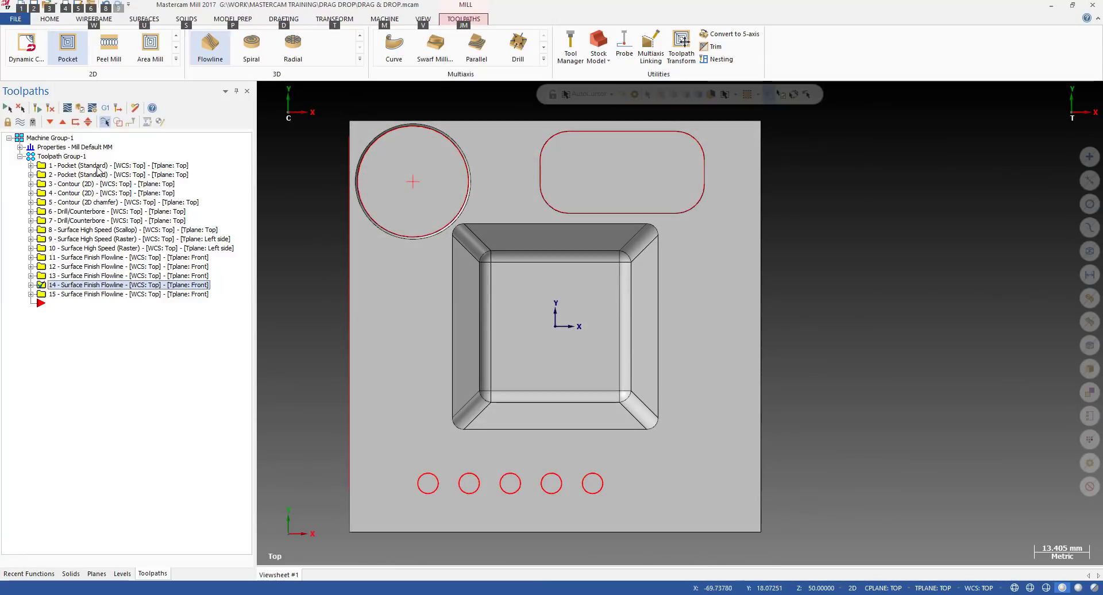
Step: Turn on toolpath display and inspect the two standard pocket toolpaths in the circular and slot-shaped pockets
left_click(97, 167)
left_click(88, 176)
middle_click_drag(556, 248, 562, 211)
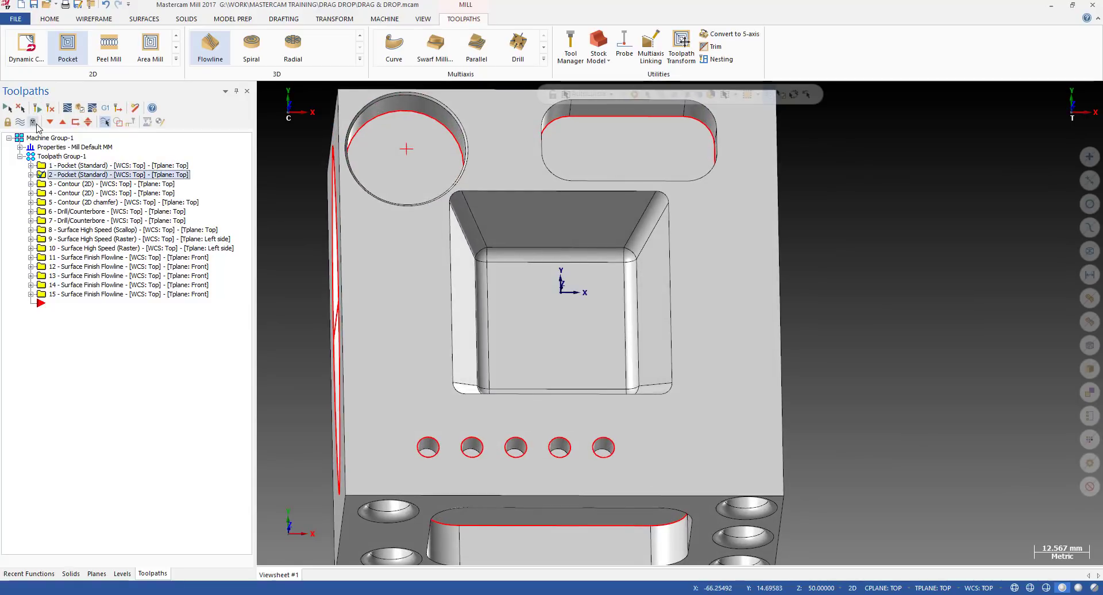
left_click(110, 166)
scroll(418, 322, "down", 3)
middle_click_drag(420, 322, 471, 262)
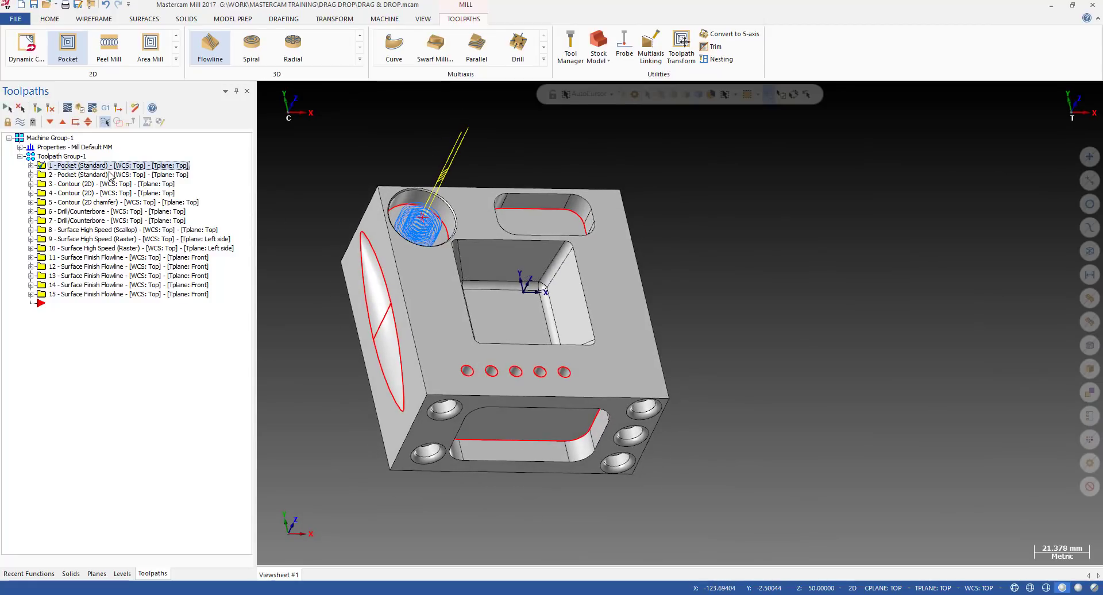
scroll(448, 246, "up", 2)
middle_click_drag(448, 245, 401, 222)
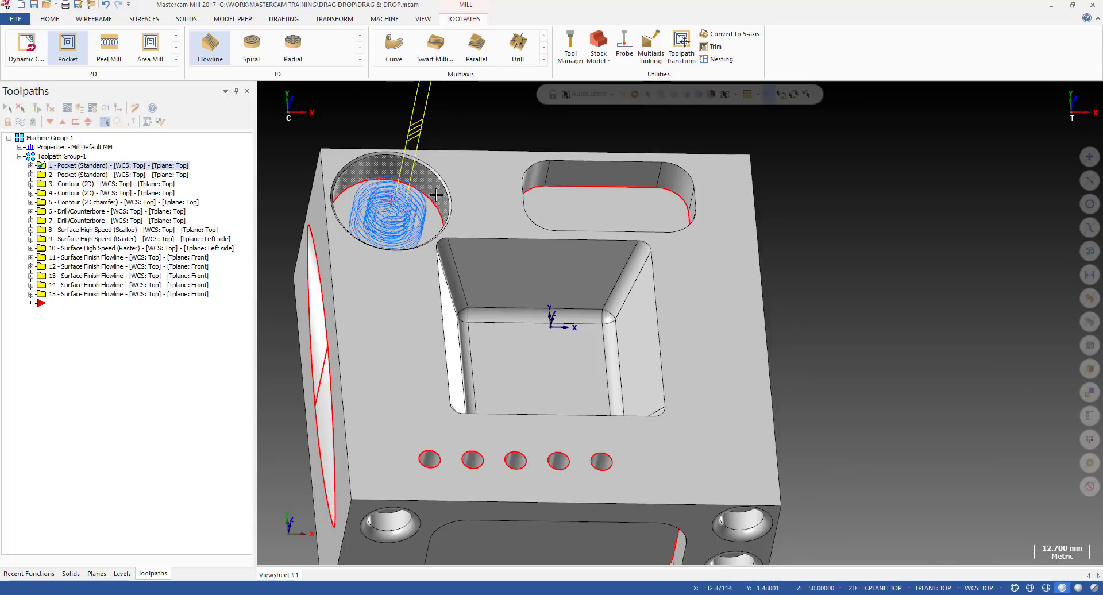
left_click(88, 174)
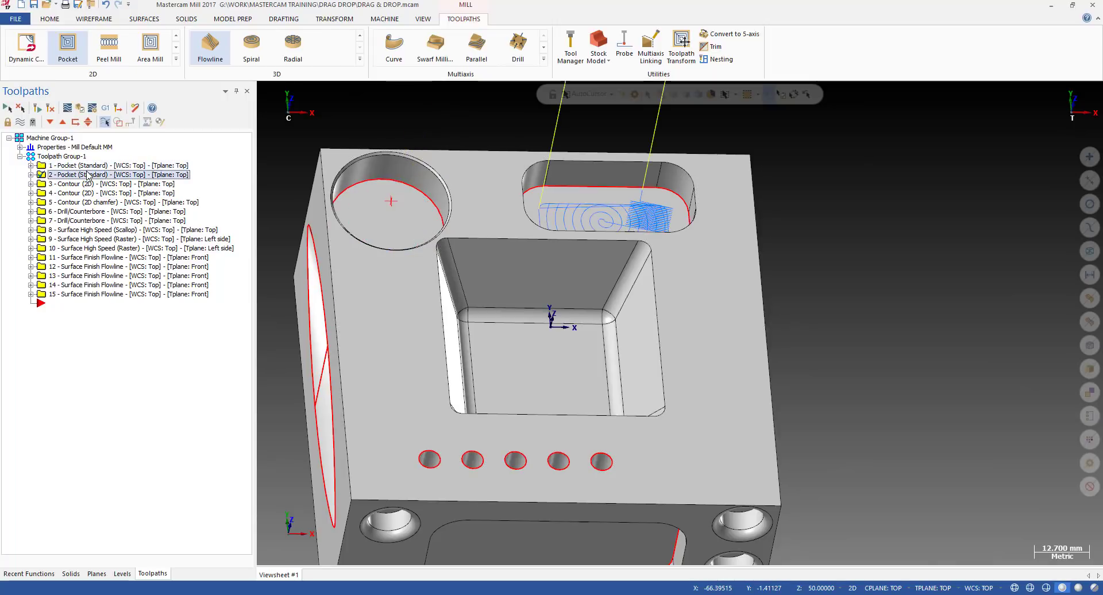
mouse_move(644, 218)
middle_mouse_down()
mouse_move(711, 243)
mouse_move(725, 235)
mouse_move(682, 231)
mouse_move(584, 175)
middle_mouse_up()
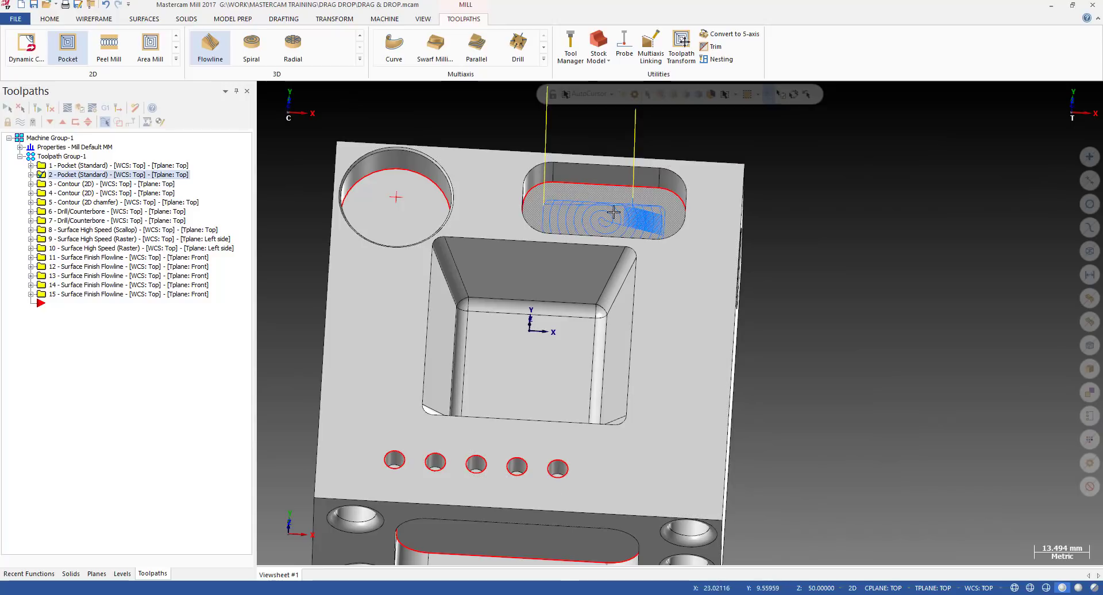
Step: Compare the 2D contour toolpaths of operations 3 and 4 around the slot-shaped and circular pocket walls
left_click(100, 186)
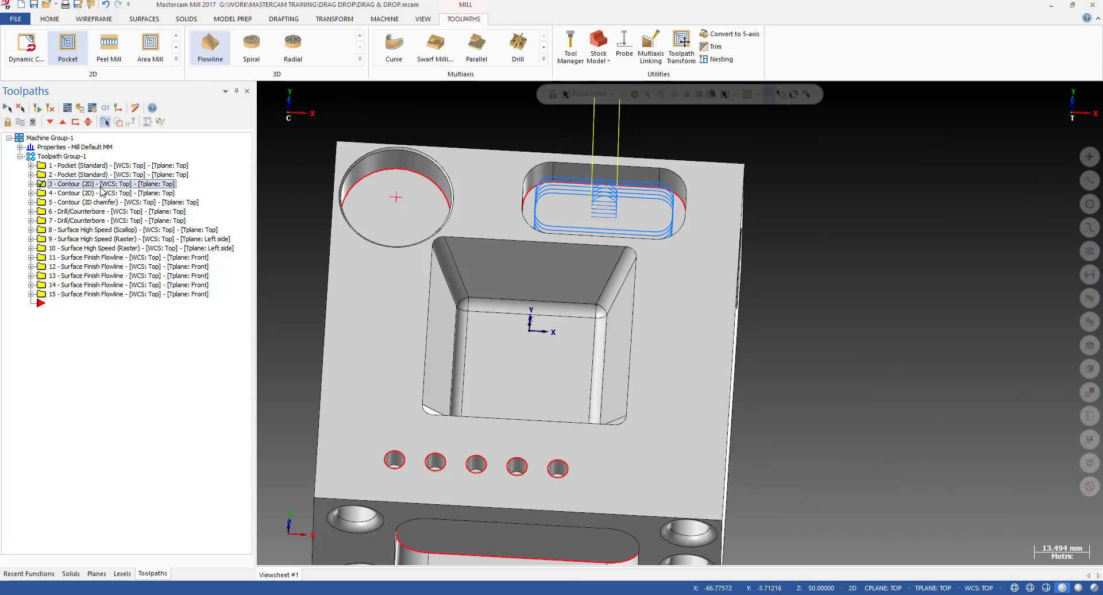
left_click(102, 195)
left_click(104, 185)
left_click(103, 192)
left_click(104, 185)
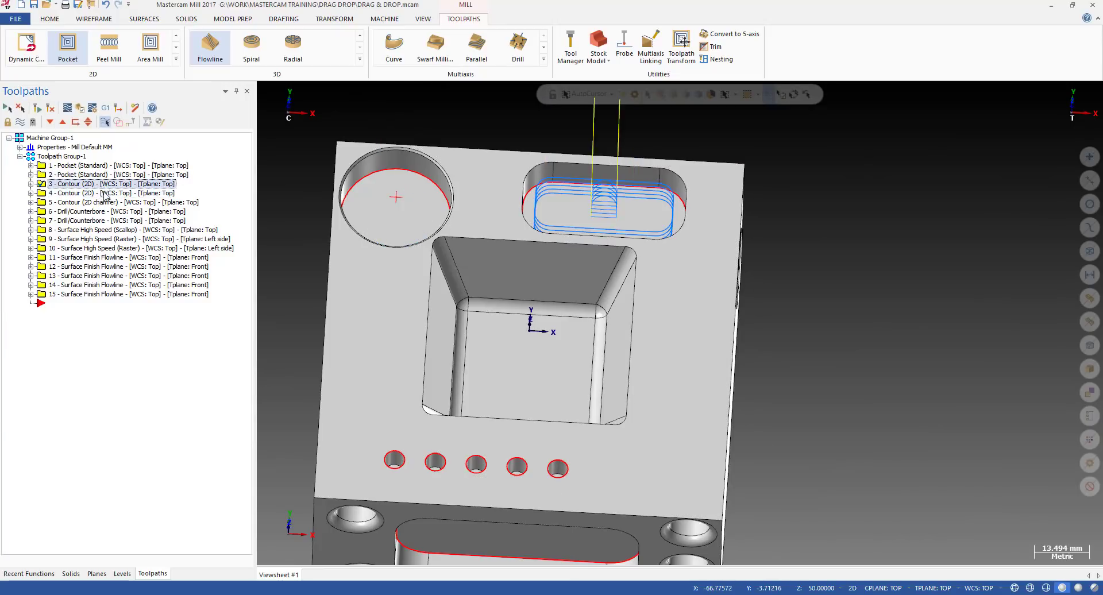
left_click(105, 194)
left_click(104, 185)
left_click(103, 193)
left_click(104, 185)
left_click(103, 193)
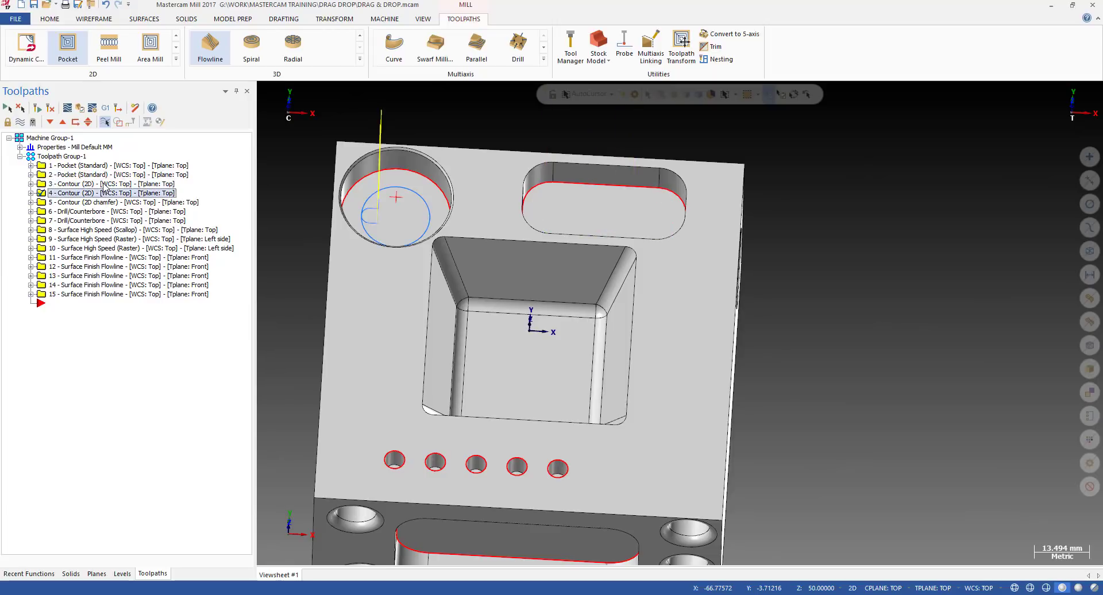
left_click(104, 184)
left_click(103, 194)
left_click(104, 184)
left_click(103, 194)
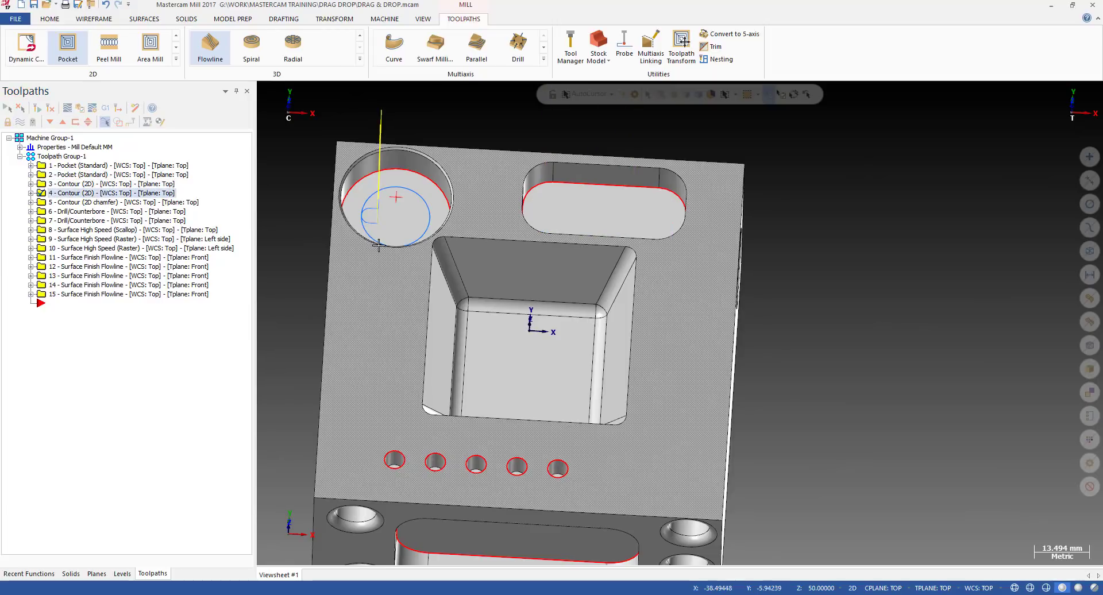
scroll(383, 238, "up", 1)
middle_click_drag(384, 238, 398, 237)
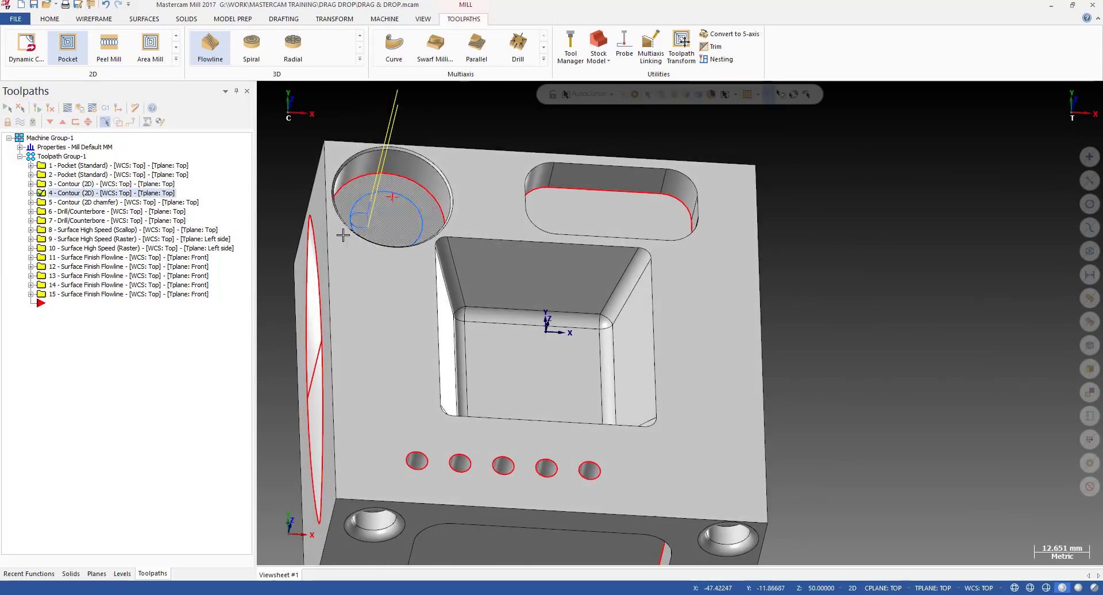
Step: Inspect the 2D chamfer contour toolpath and both Drill/Counterbore toolpaths on the top face
left_click(118, 203)
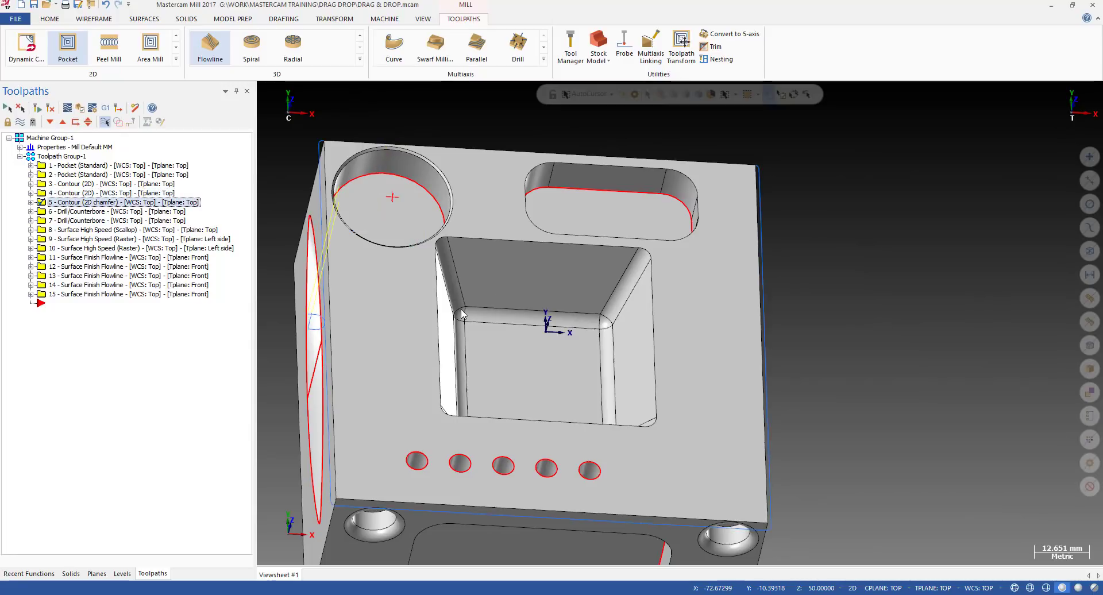
left_click(106, 211)
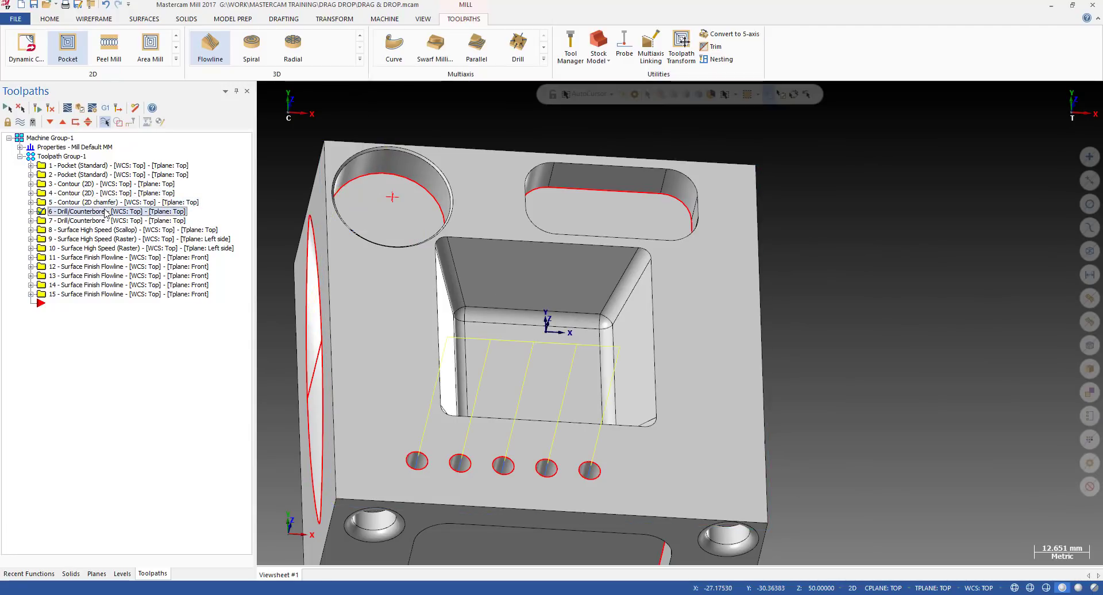
left_click(87, 222)
left_click(88, 213)
scroll(501, 464, "up", 1)
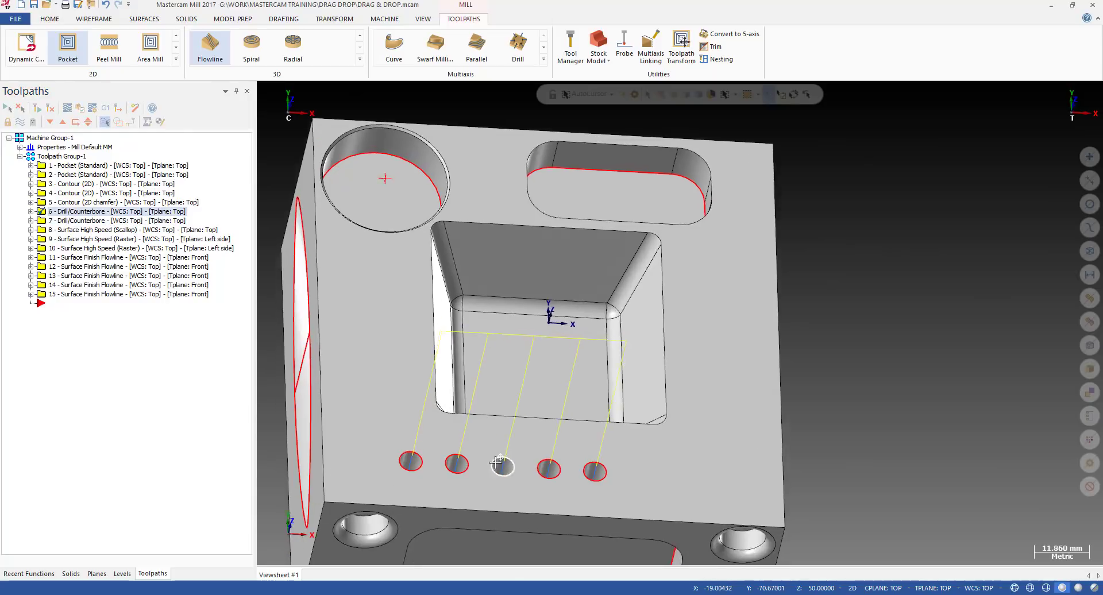
mouse_move(501, 463)
middle_mouse_down()
mouse_move(475, 502)
mouse_move(501, 455)
middle_mouse_up()
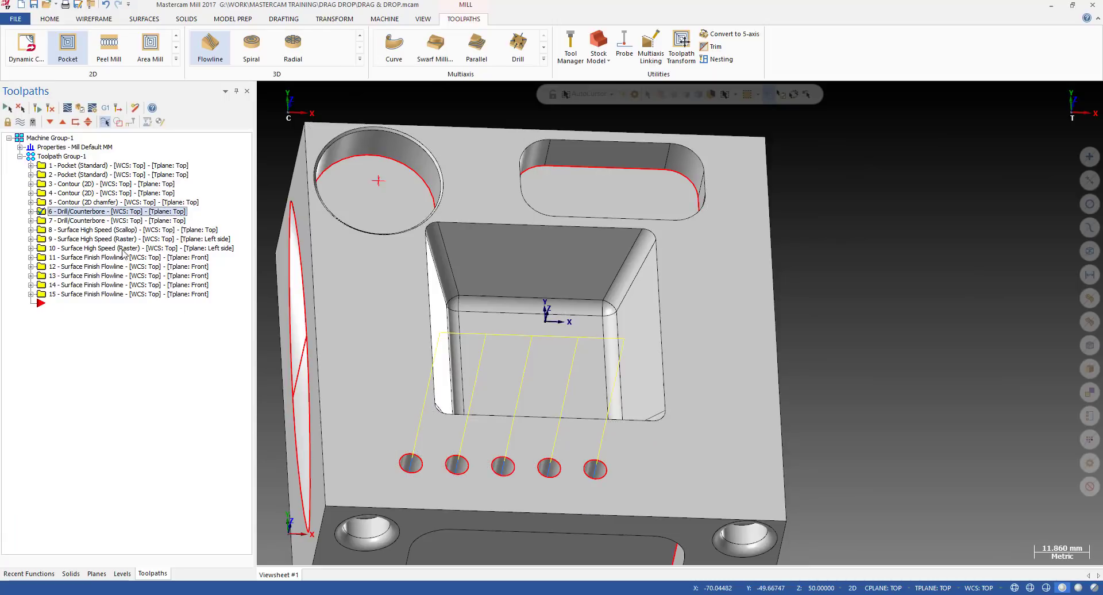
left_click(115, 222)
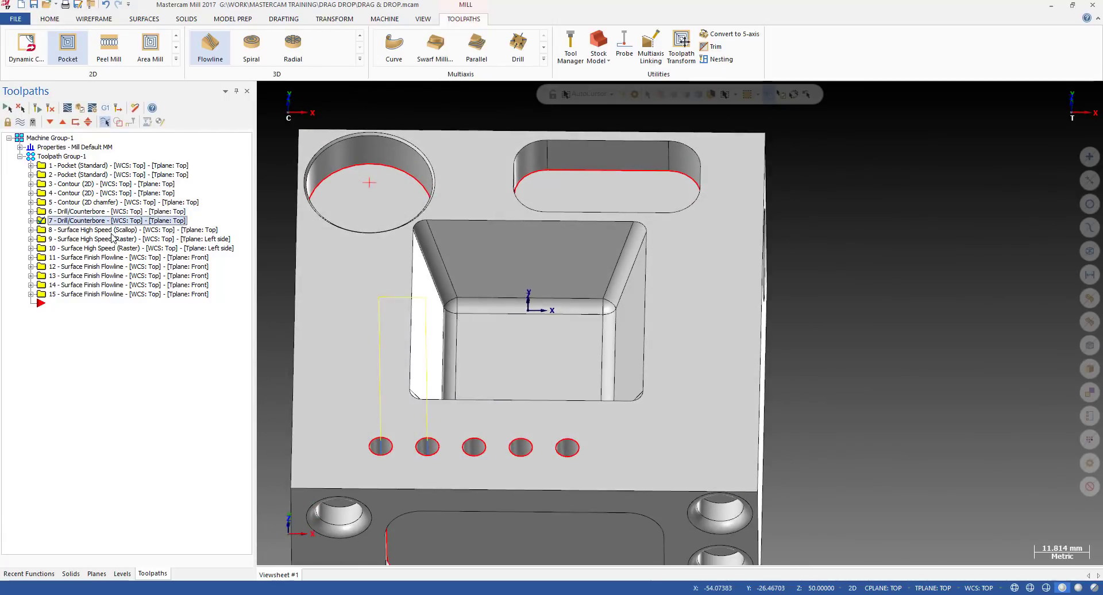
Step: Examine the Surface High Speed (Scallop) toolpath over the walls and floor of the tapered central pocket
left_click(112, 232)
scroll(537, 309, "up", 1)
middle_click_drag(538, 310, 568, 292)
left_click(120, 242)
left_click(119, 232)
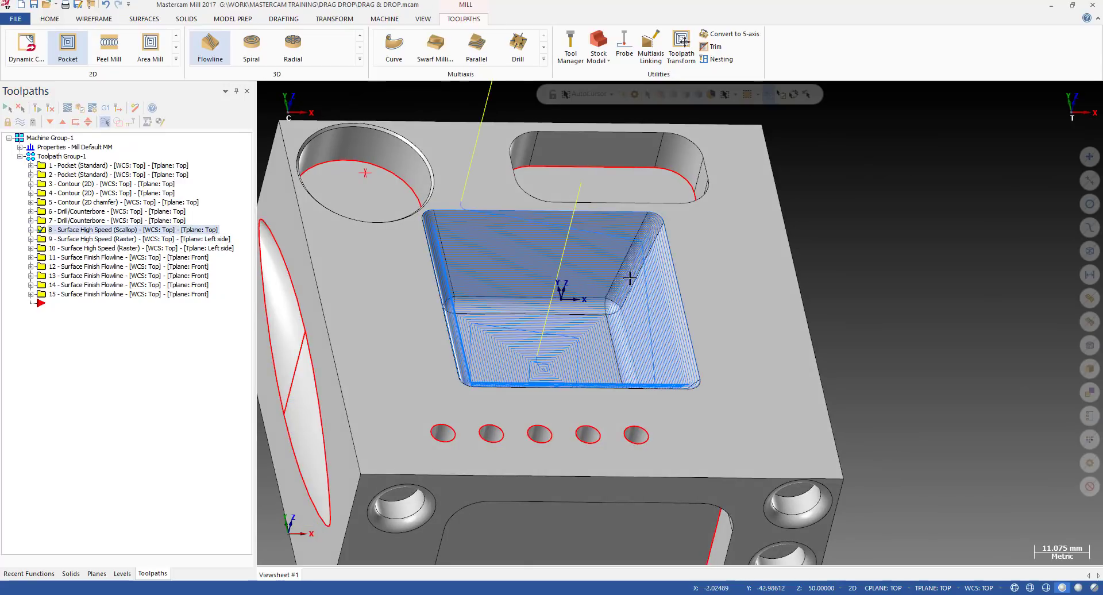
middle_click_drag(668, 270, 510, 272)
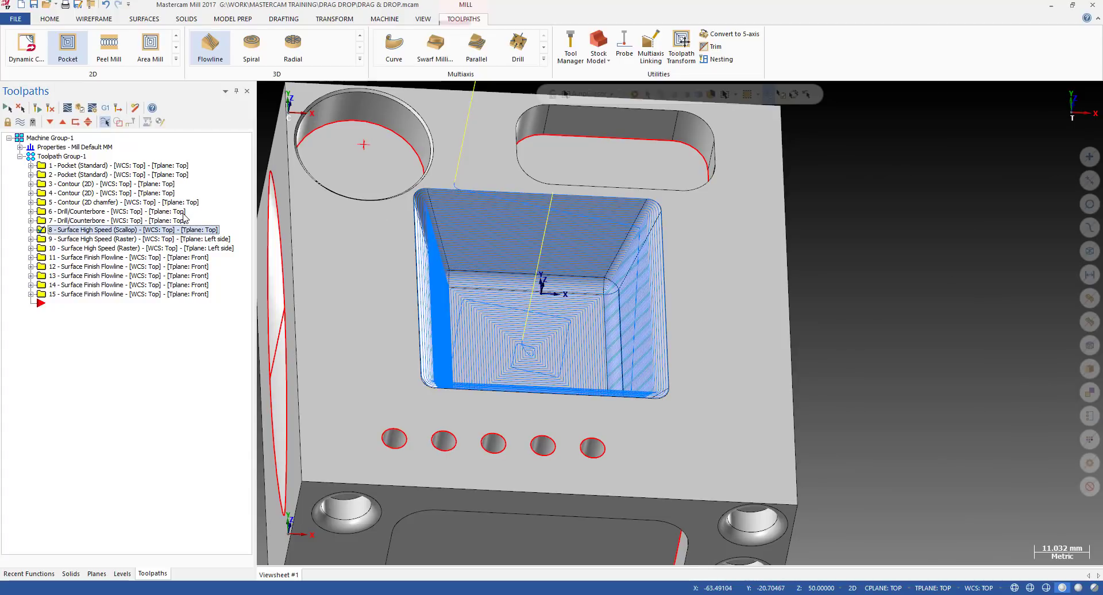
key("alt+1")
middle_click_drag(429, 322, 512, 273)
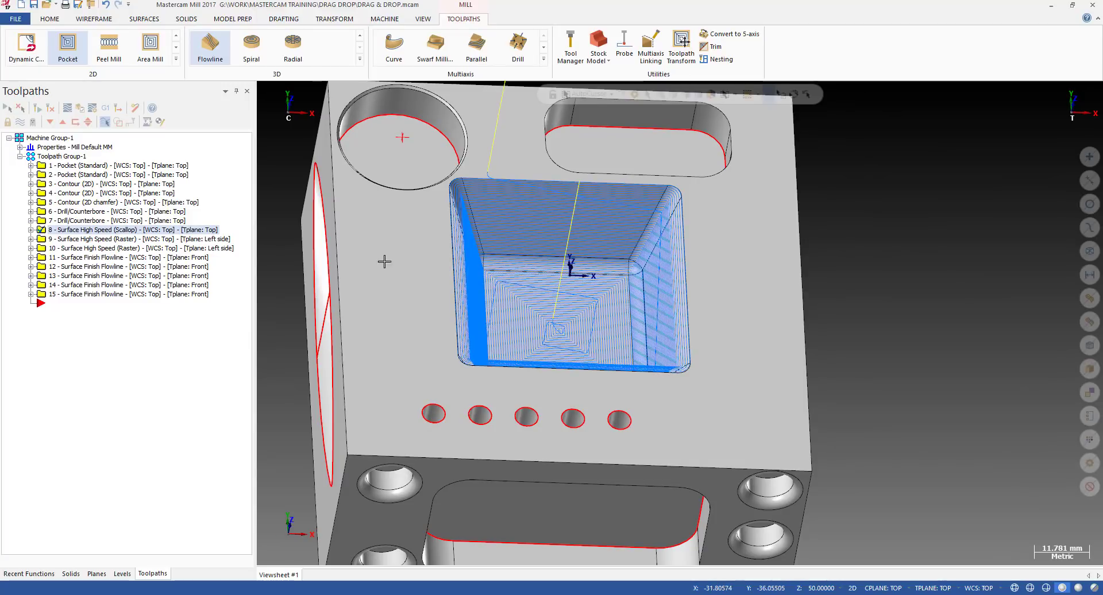
key("alt+1")
key("alt+p")
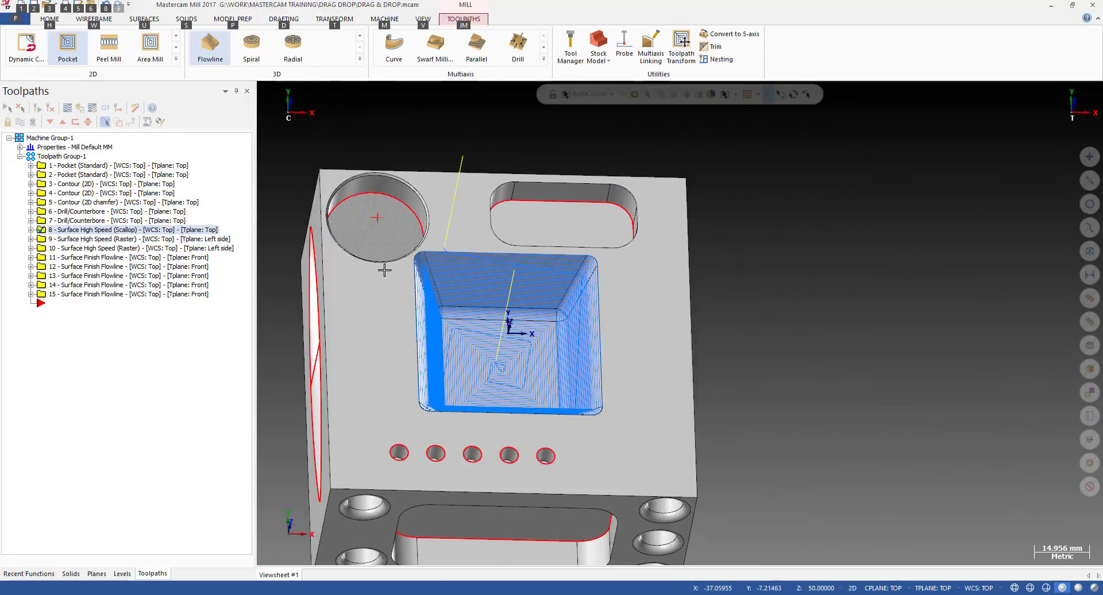
Step: Compare the toolpaths of Pocket (Standard) operations 1 and 2 by selecting them alternately
left_click(82, 166)
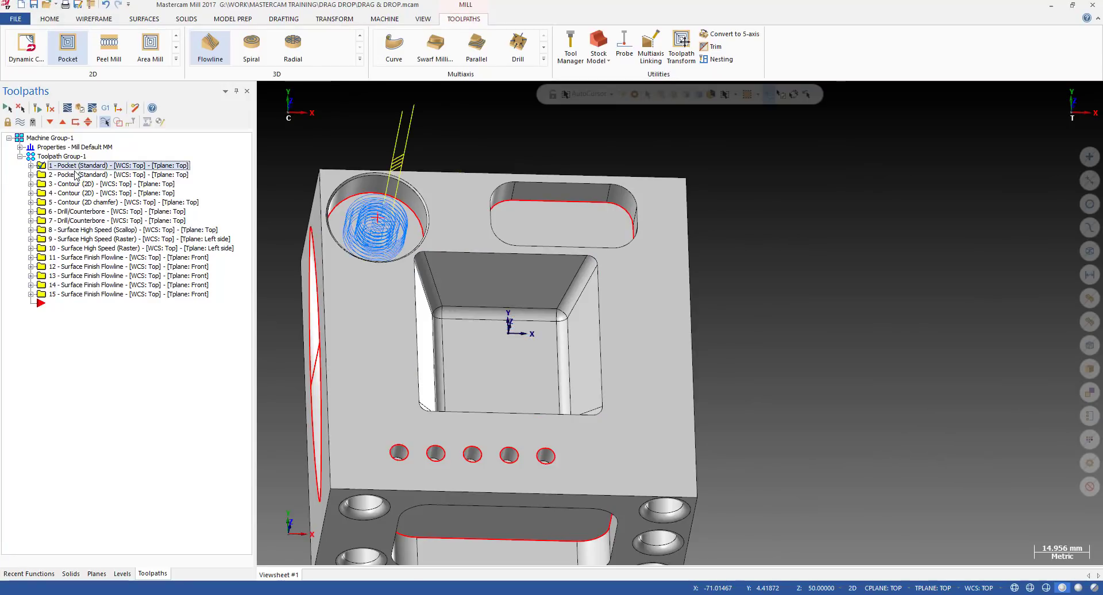
left_click(80, 174)
left_click(80, 166)
left_click(81, 175)
left_click(80, 167)
left_click(81, 174)
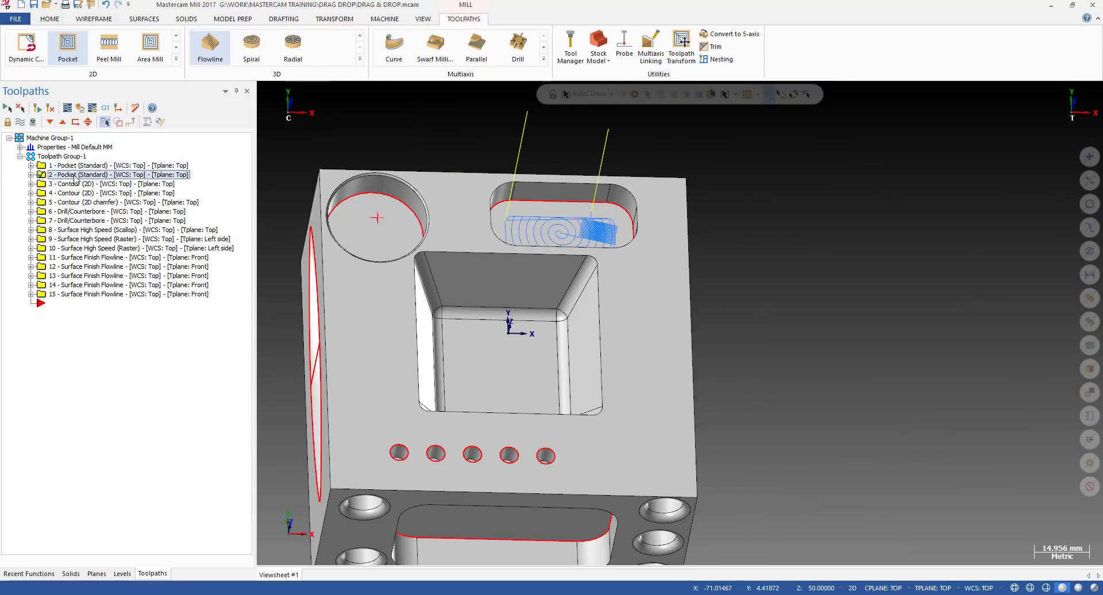
Step: Inspect the Pocket (Standard) operation 1 toolpath in the circular pocket and expand the operation to list its components
left_click(80, 166)
scroll(498, 224, "up", 3)
scroll(499, 224, "down", 2)
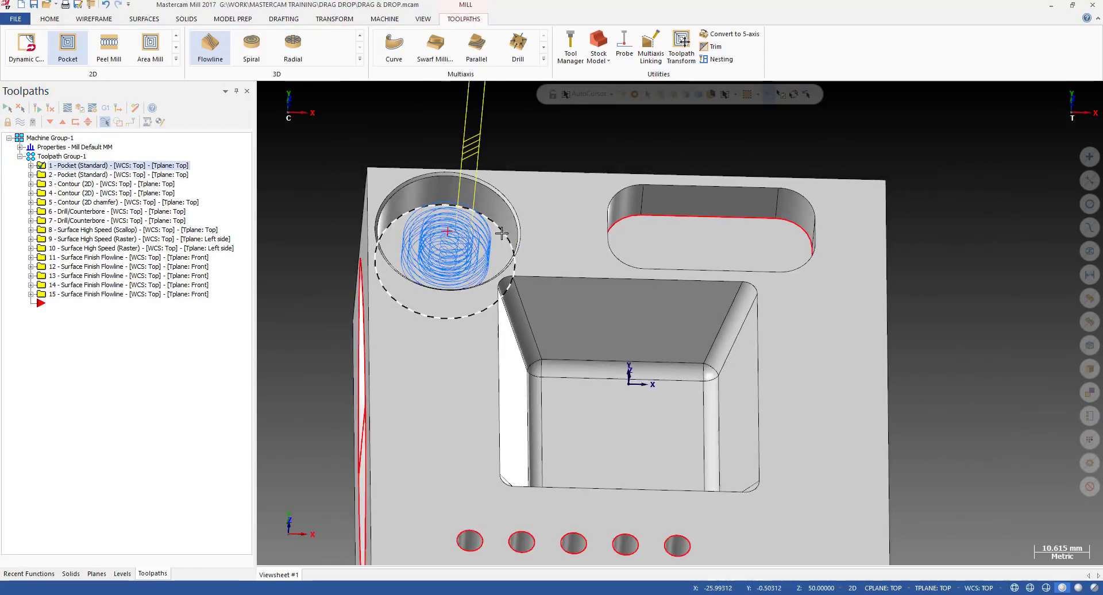
left_click(97, 175)
left_click(101, 167)
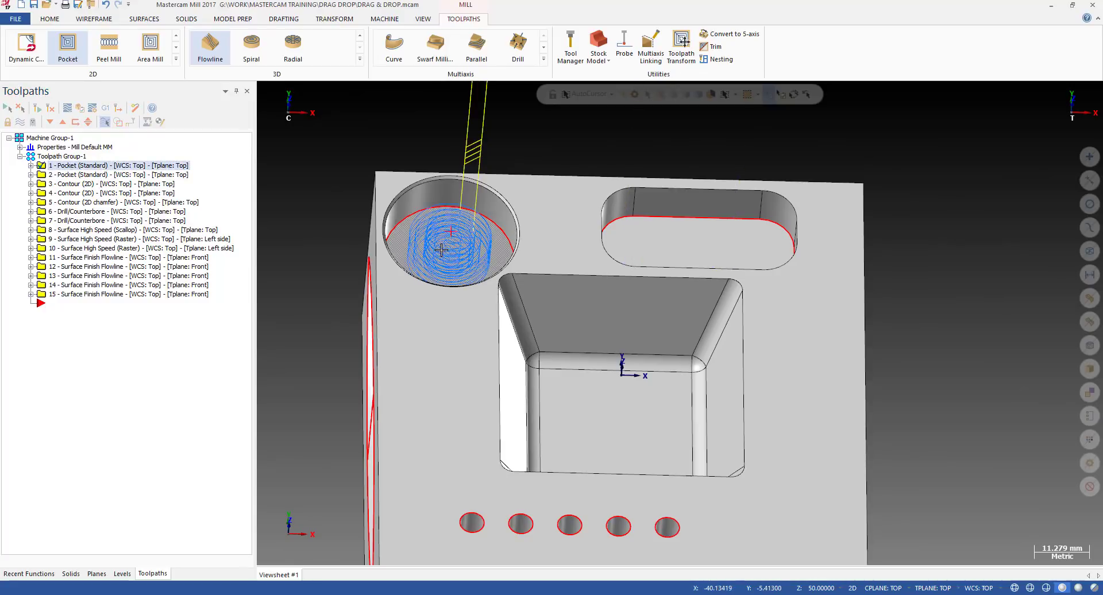
scroll(460, 230, "up", 1)
middle_click_drag(460, 229, 495, 227)
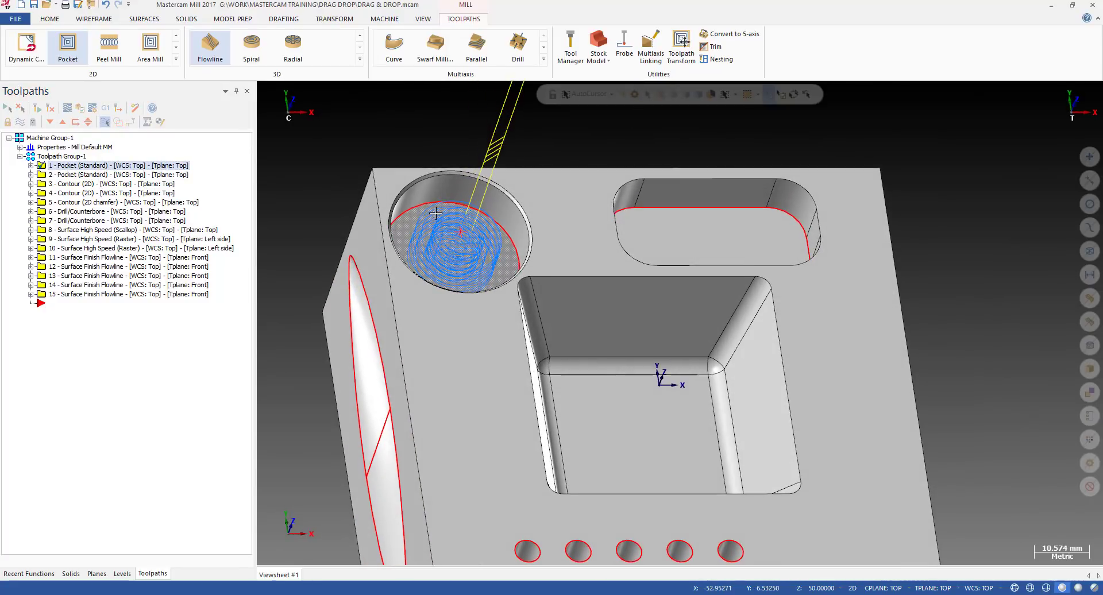
left_click(31, 166)
scroll(460, 238, "up", 5)
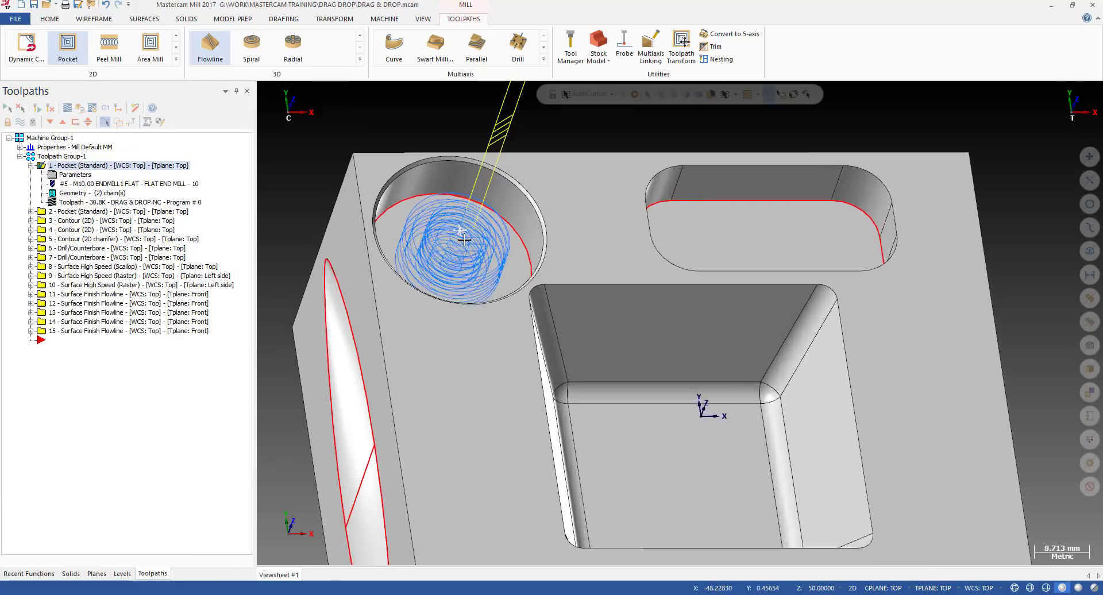
middle_click_drag(471, 239, 460, 226)
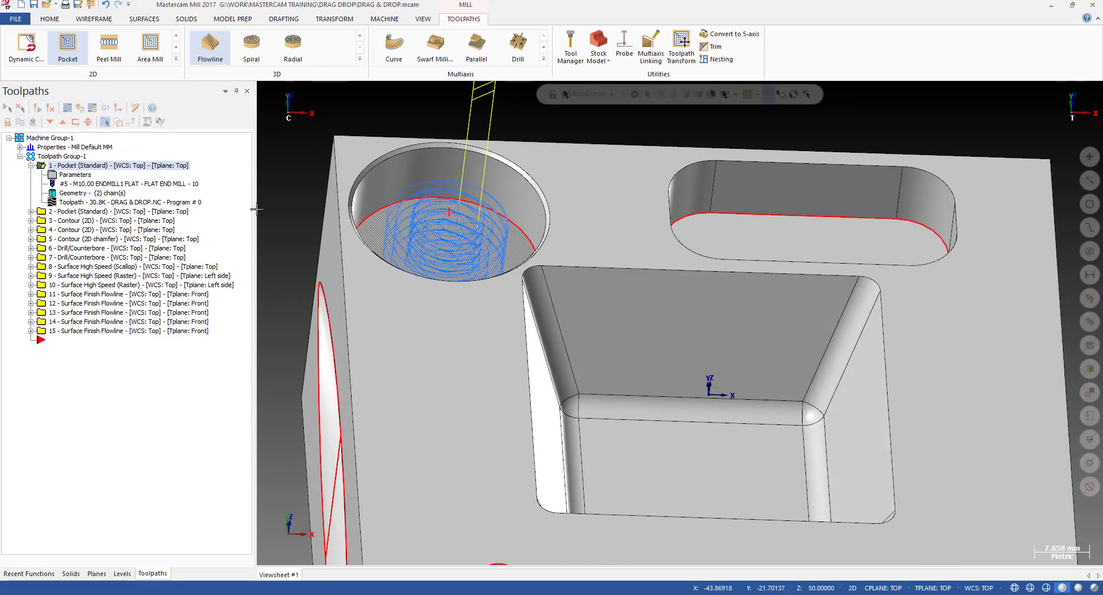
Step: Compare operation 2's toolpath in the slot-shaped pocket with operation 1's toolpath in the circular pocket
left_click(60, 213)
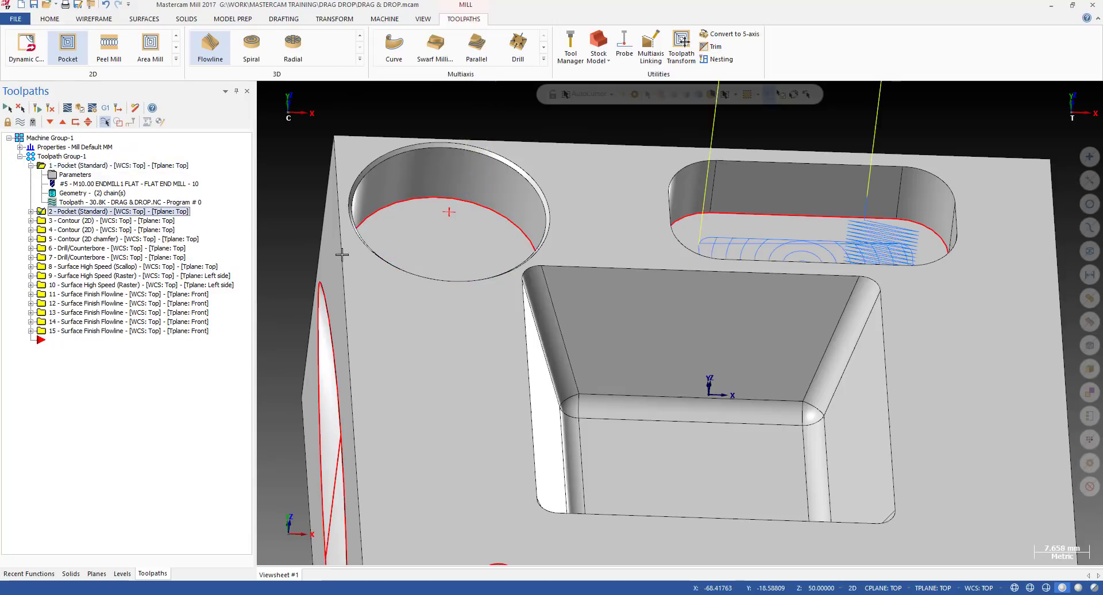
scroll(778, 228, "down", 4)
middle_click_drag(777, 228, 892, 229)
middle_click_drag(793, 227, 830, 226)
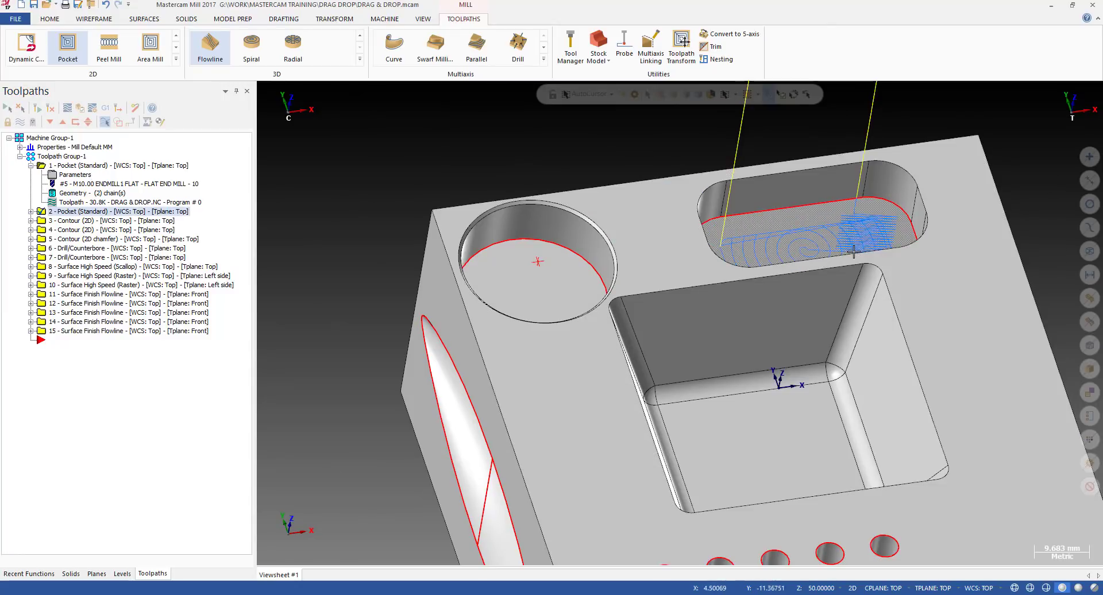
left_click(77, 166)
scroll(523, 256, "up", 3)
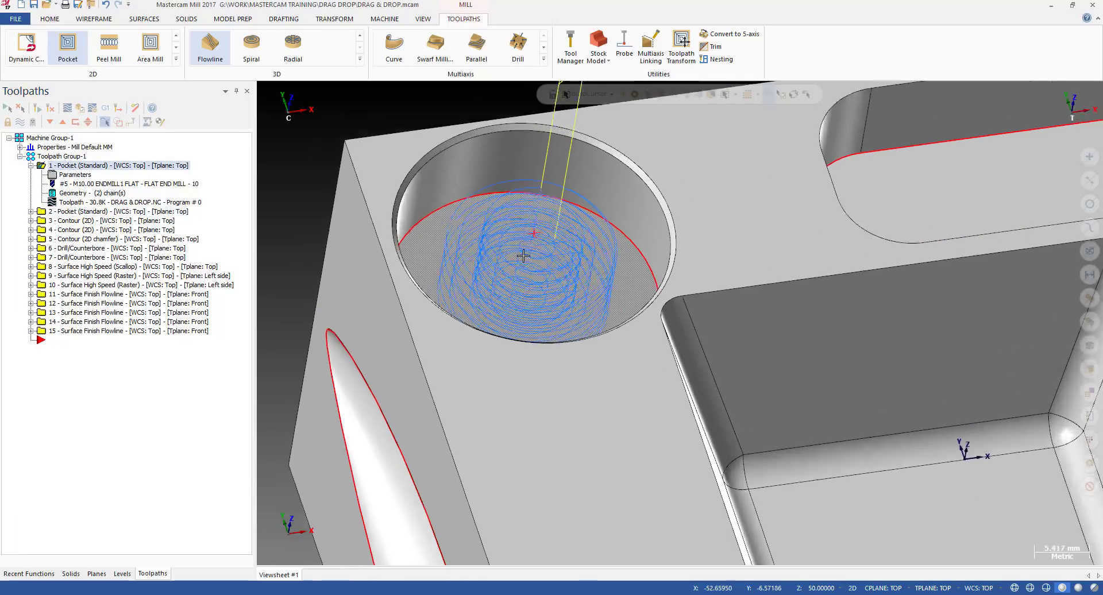
scroll(524, 256, "up", 1)
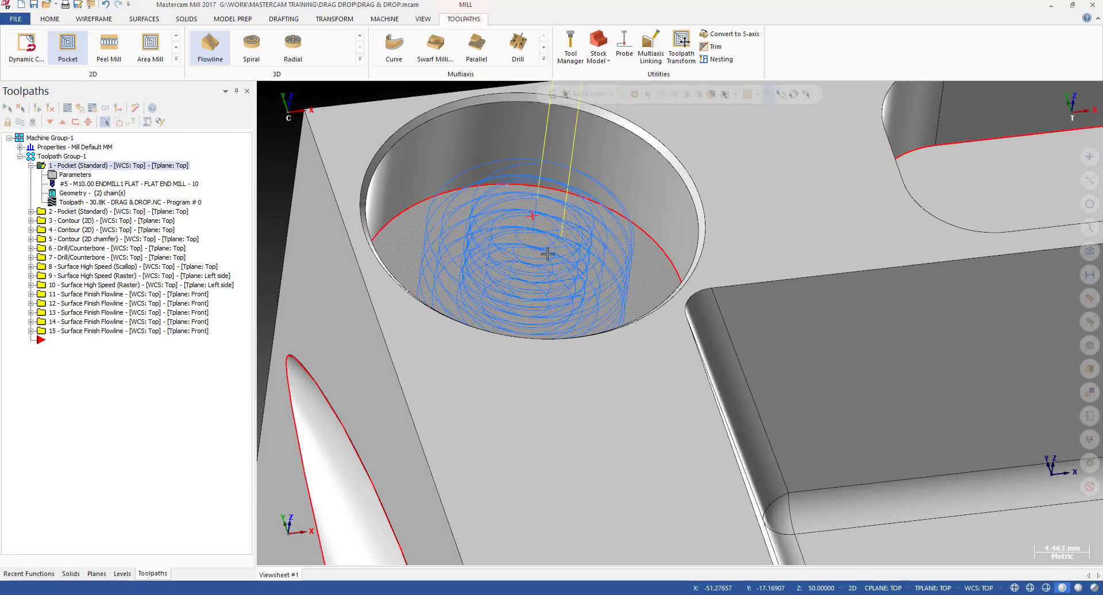
scroll(537, 282, "down", 5)
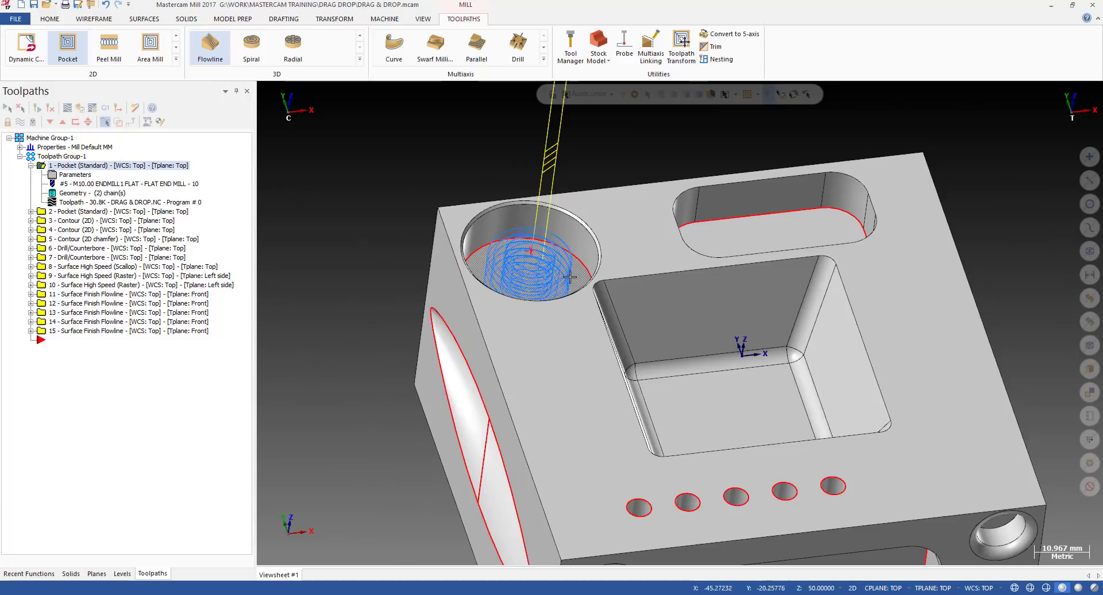
Step: Expand Pocket (Standard) operation 2 to list its components and compare its pocket geometry and toolpath with operation 1's
left_click(31, 212)
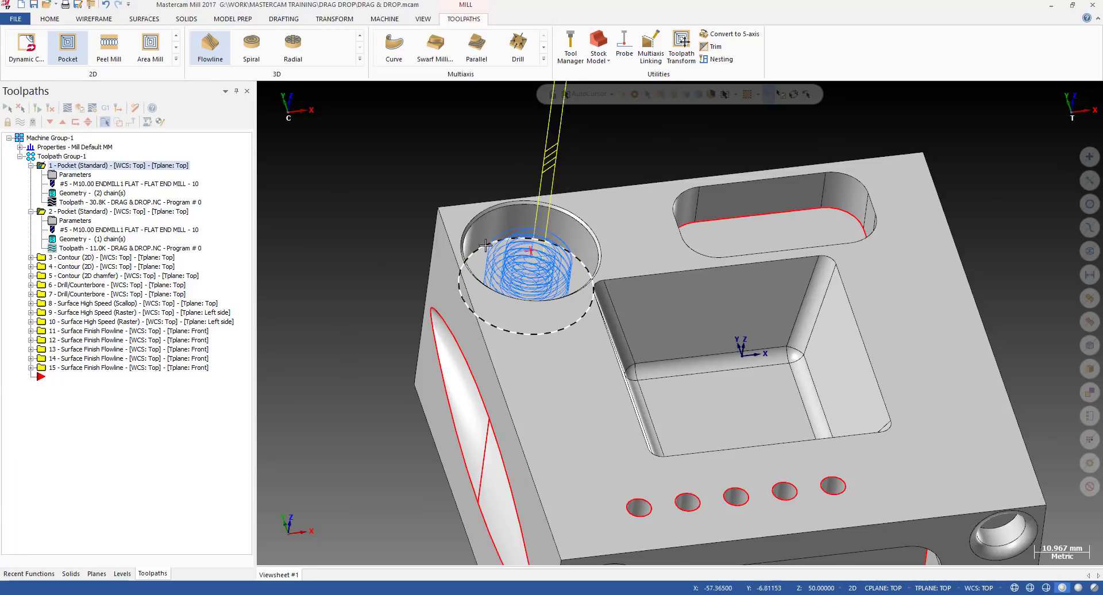
left_click(516, 246)
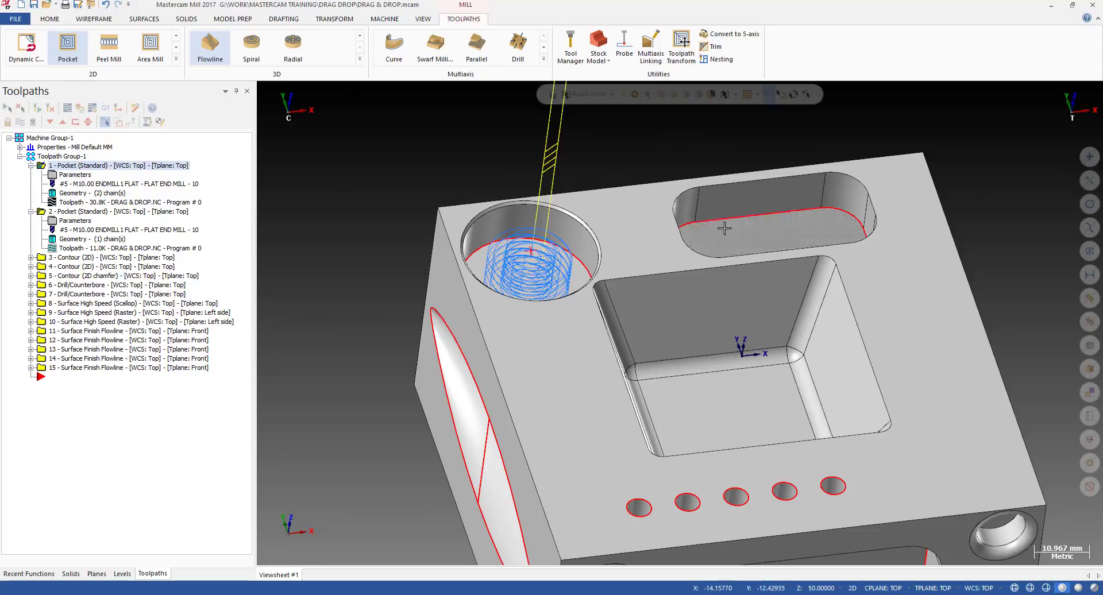
left_click(735, 225)
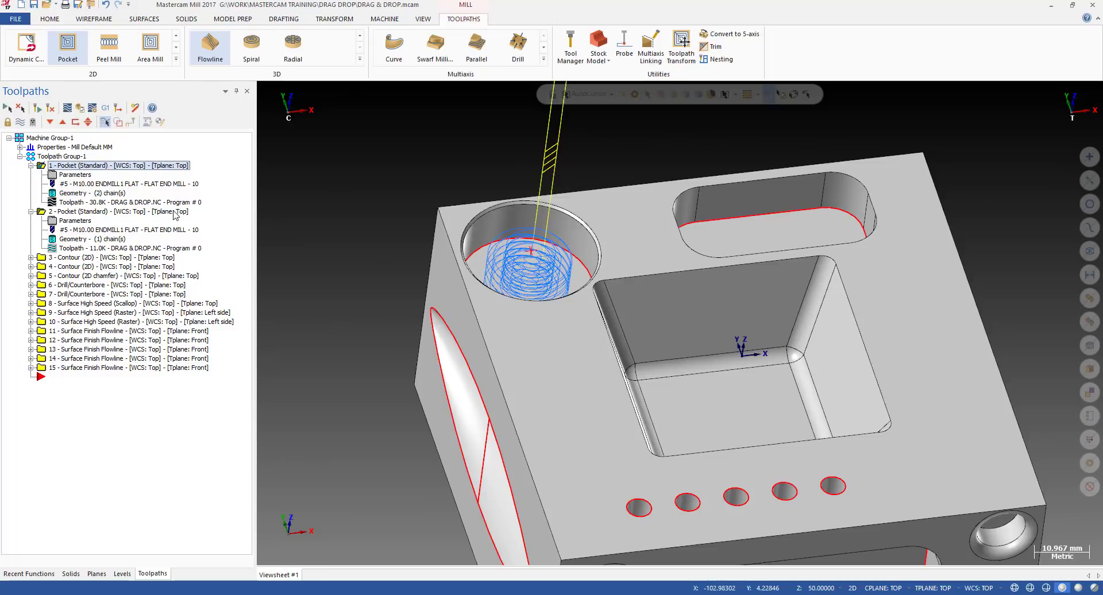
left_click(122, 213)
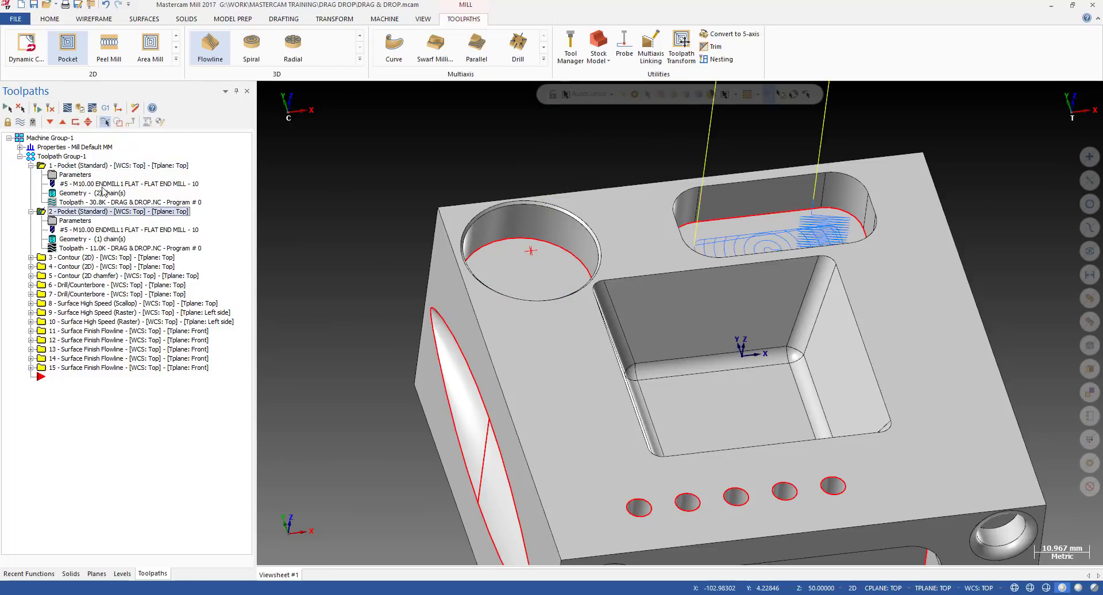
left_click(86, 168)
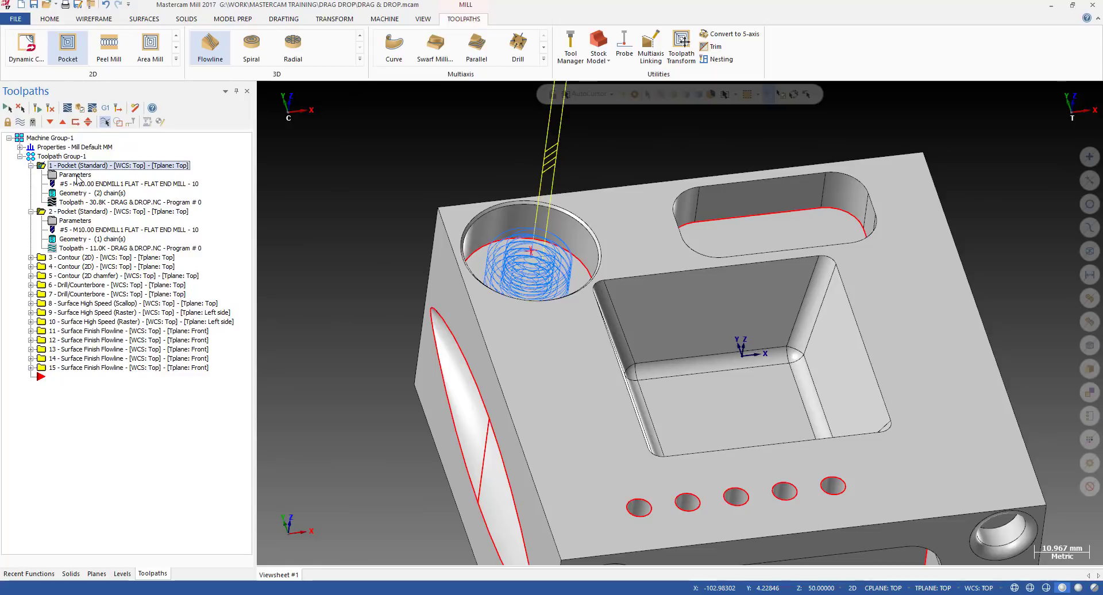
Step: Review the roughing parameters of Pocket (Standard) operation 1, including the cutting method and stepover, and leave them without saving
left_click(77, 175)
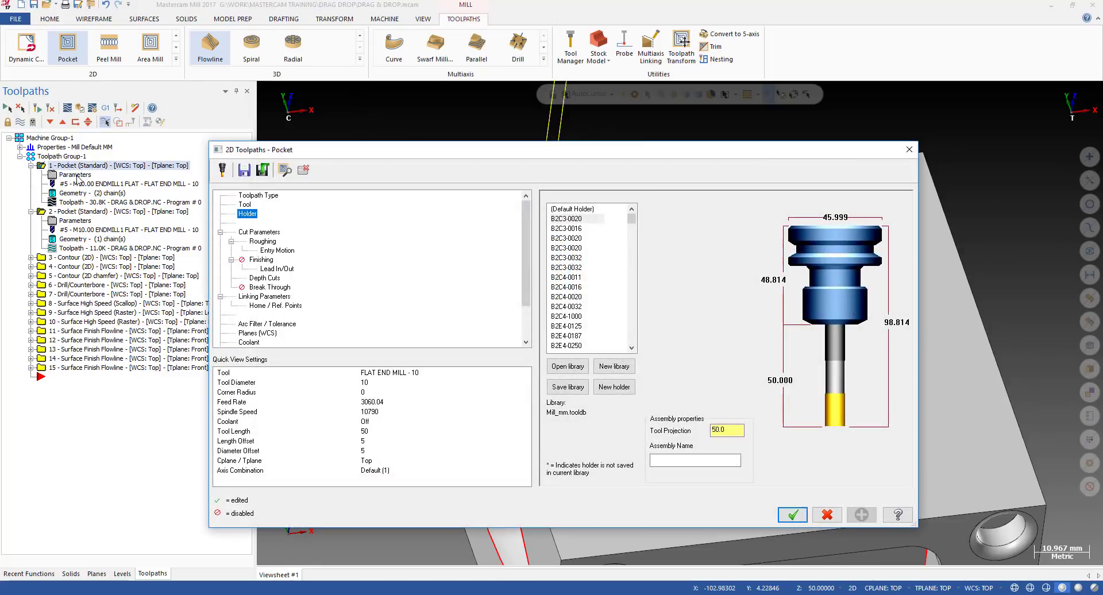
left_click(263, 241)
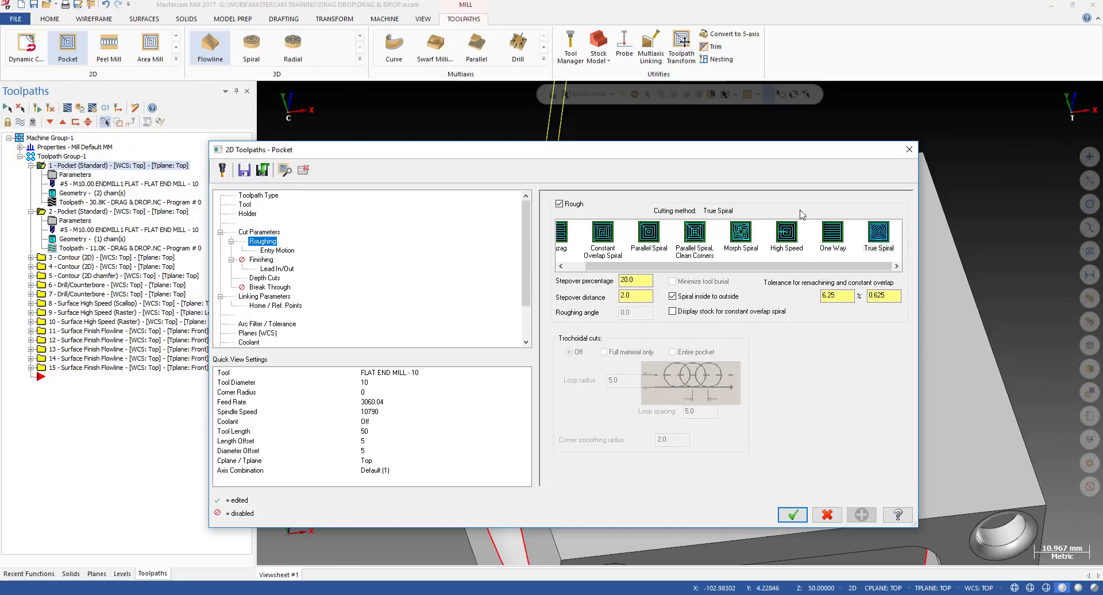
left_click(909, 150)
left_click(90, 213)
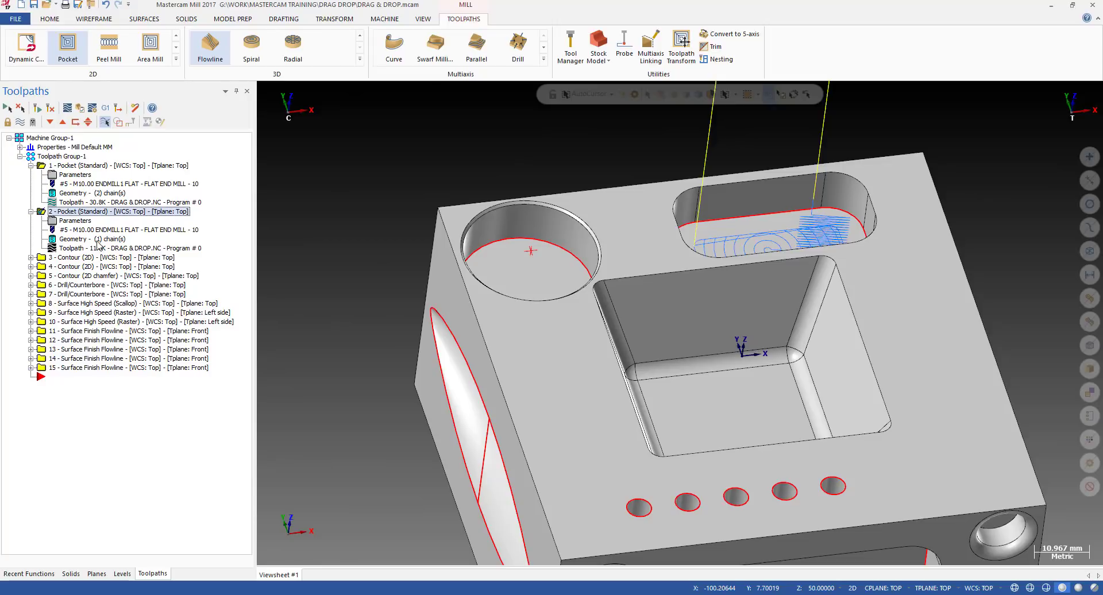
double_click(83, 176)
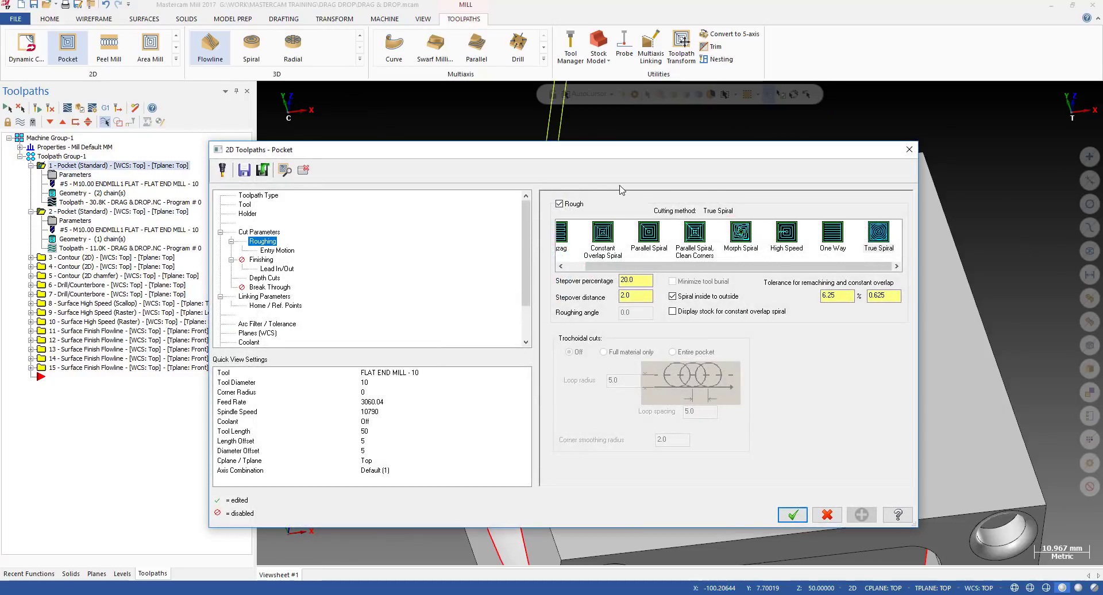
key("Escape")
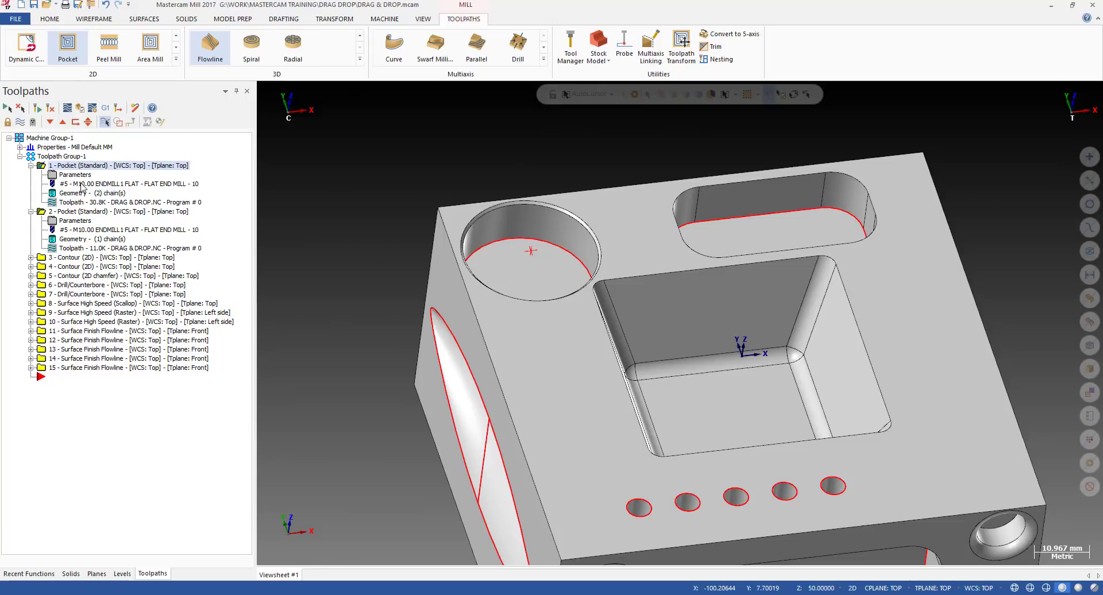
Step: Copy the parameters of Pocket operation 2 onto the parameters of operation 1 and regenerate operation 1's toolpath
left_click(62, 223)
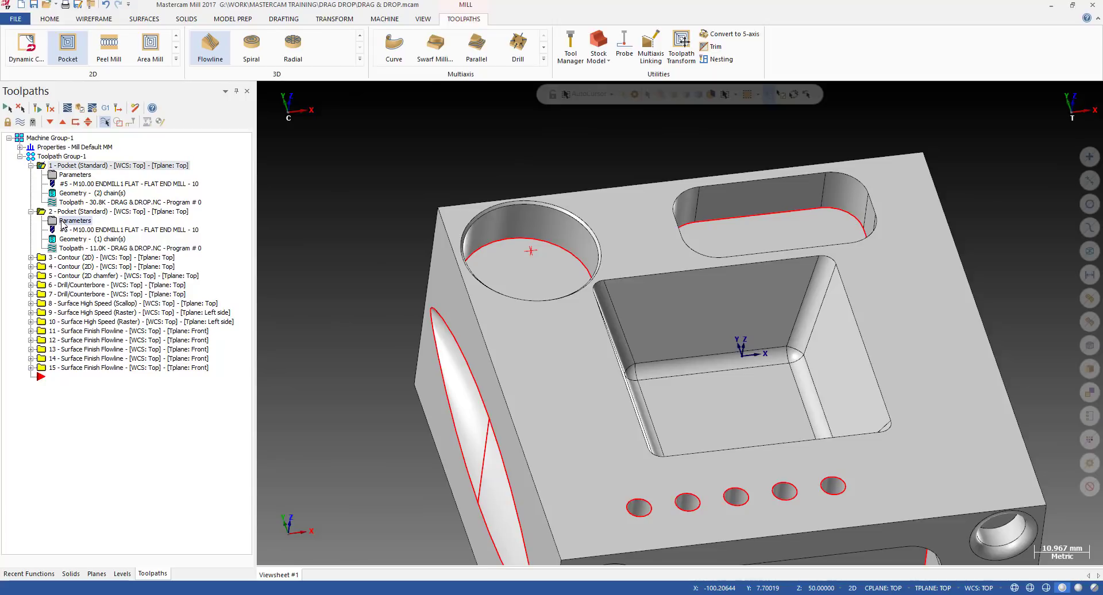
left_click_drag(62, 224, 139, 227)
left_click_drag(40, 222, 55, 221)
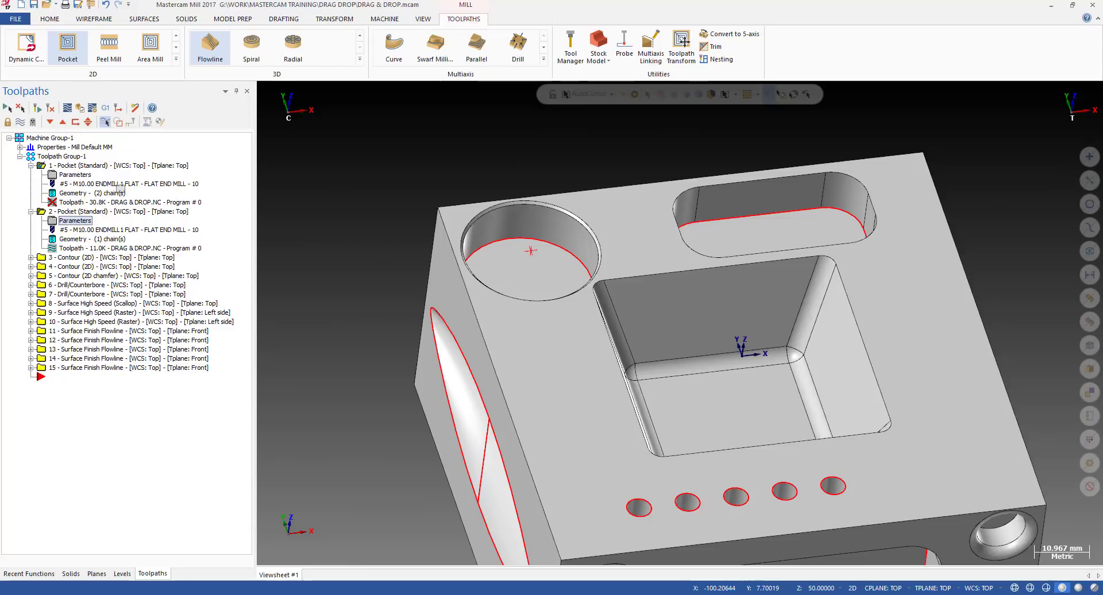
left_click(63, 174)
left_click(72, 222)
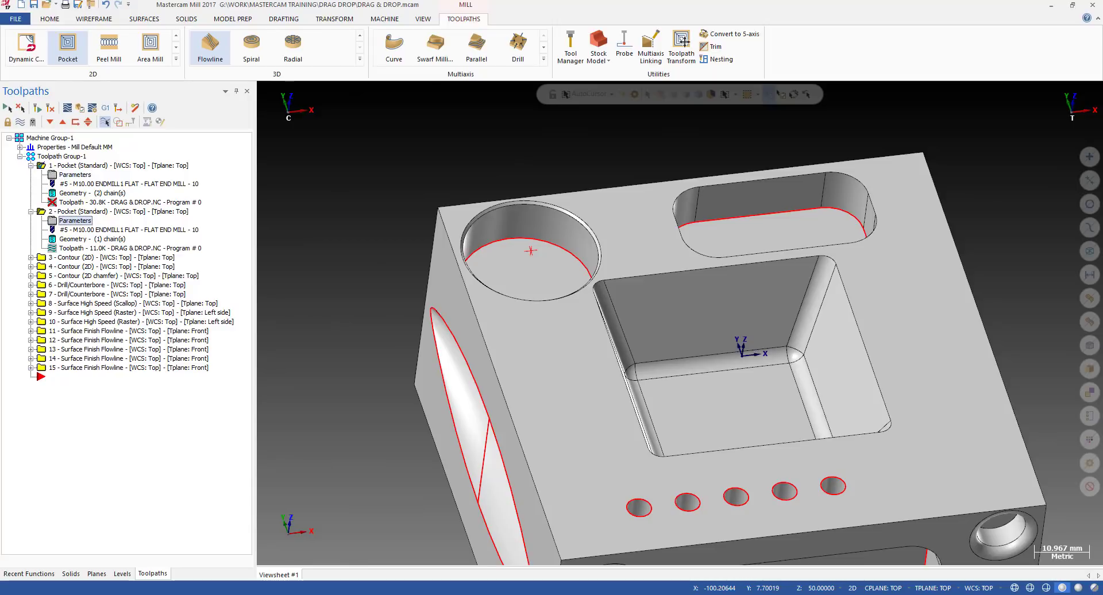
left_click(75, 165)
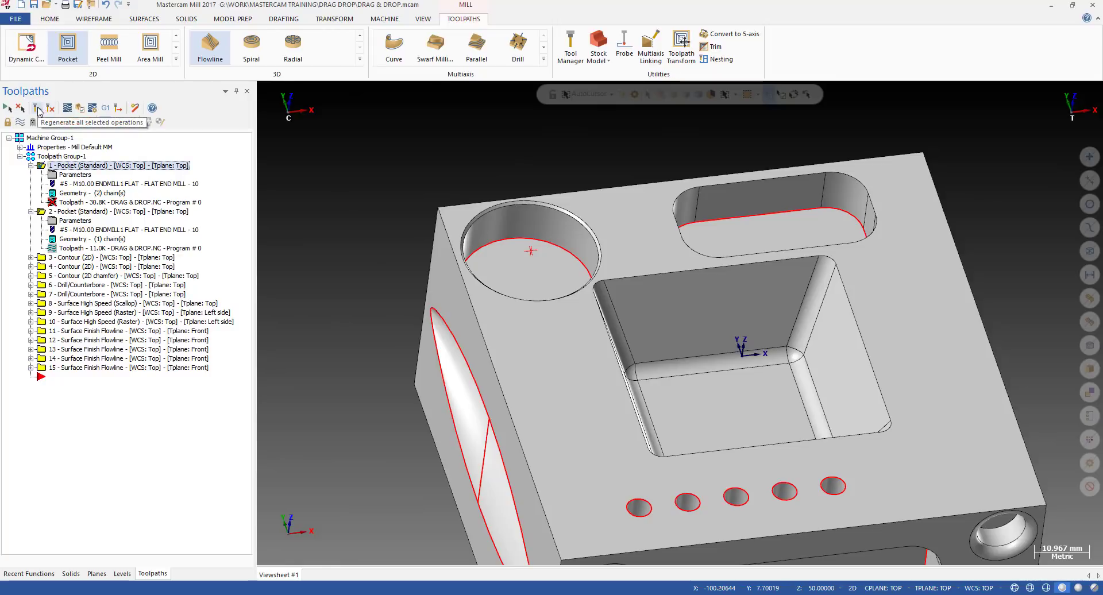
left_click(37, 108)
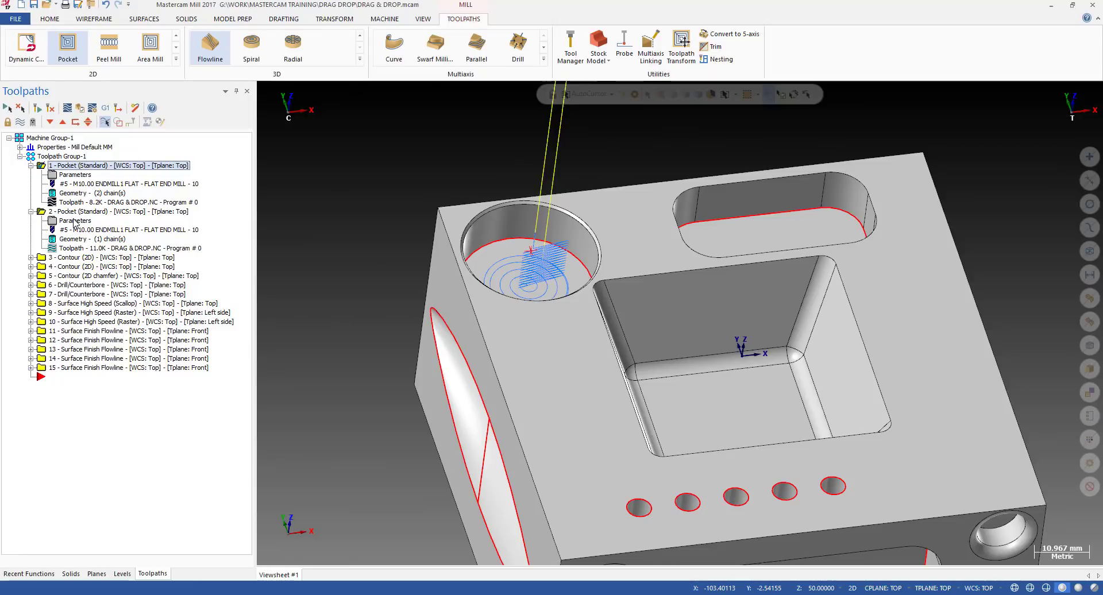
Step: Copy operation 2's parameters onto operation 1's parameters once more
left_click(58, 223)
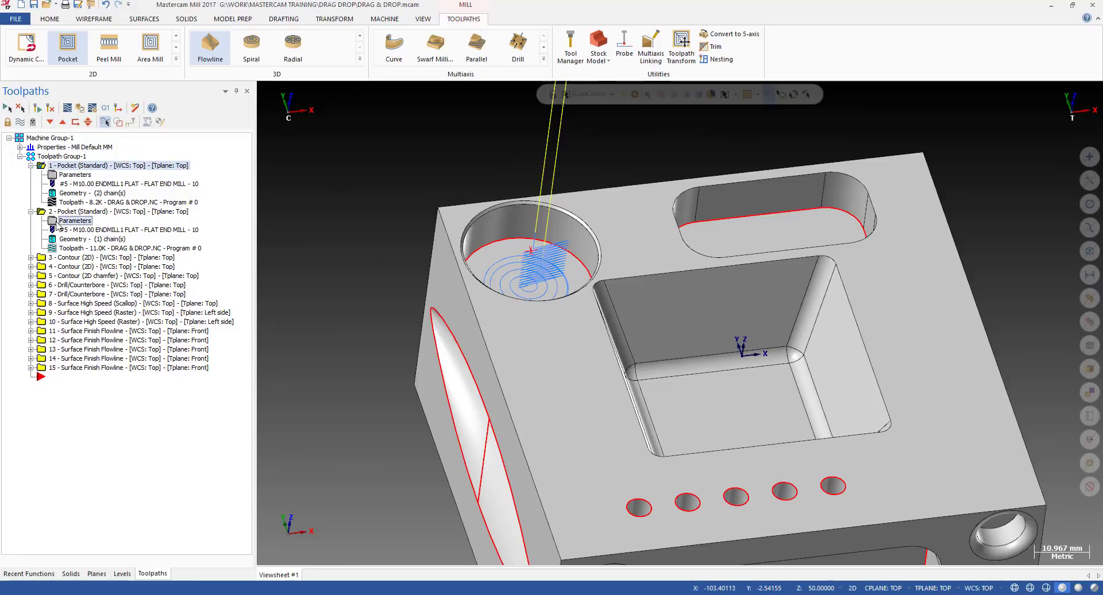
left_click(62, 174)
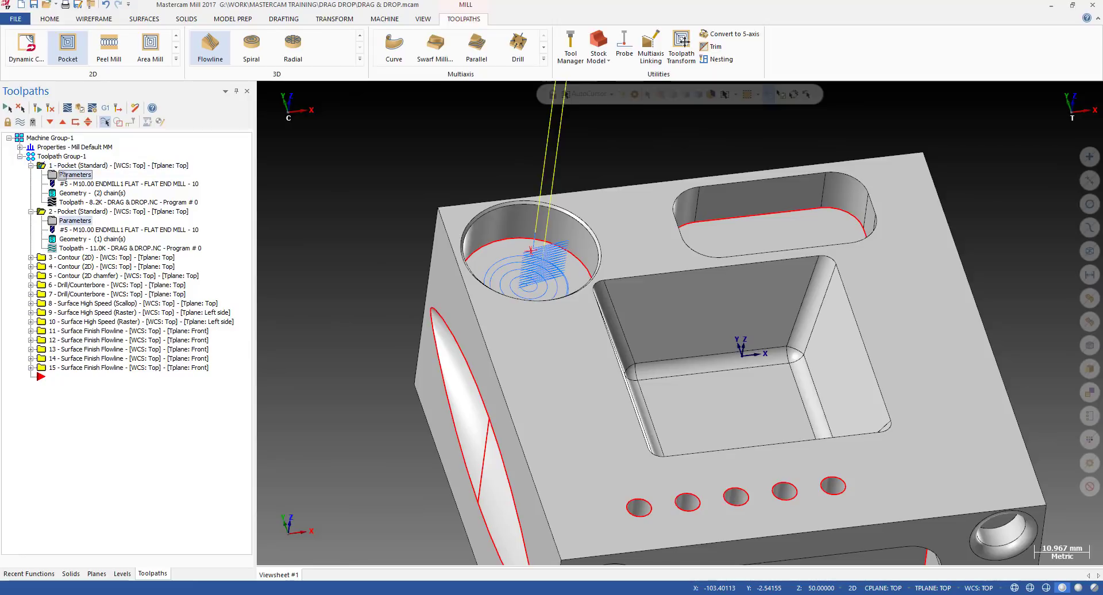
left_click_drag(62, 175, 62, 174)
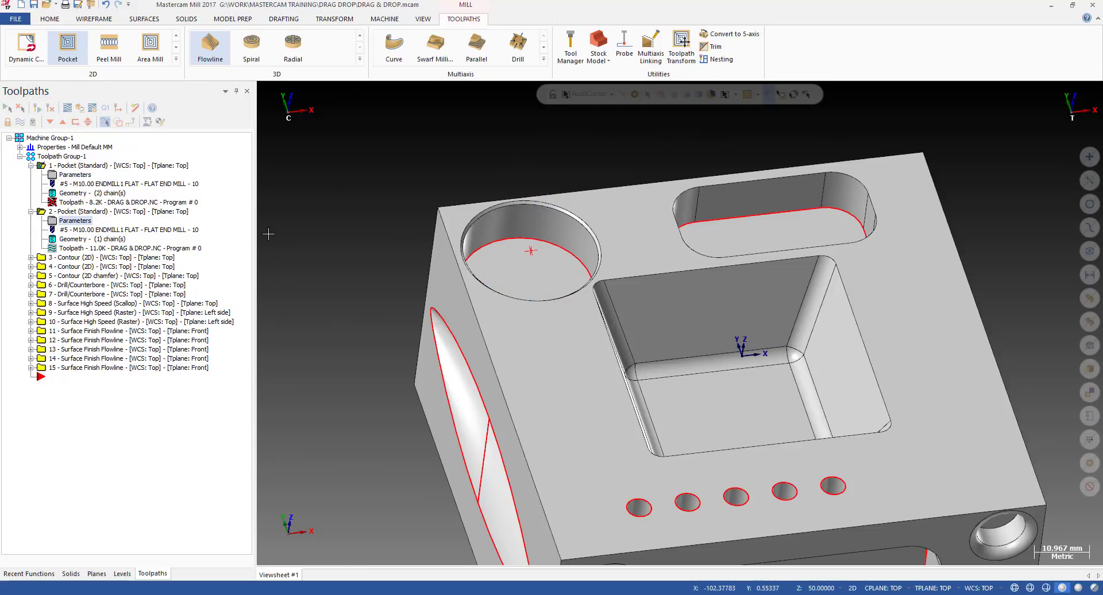
Step: Review operation 1's cut, roughing, depth cut, finishing, entry motion and linking parameters, and close them without saving
double_click(74, 175)
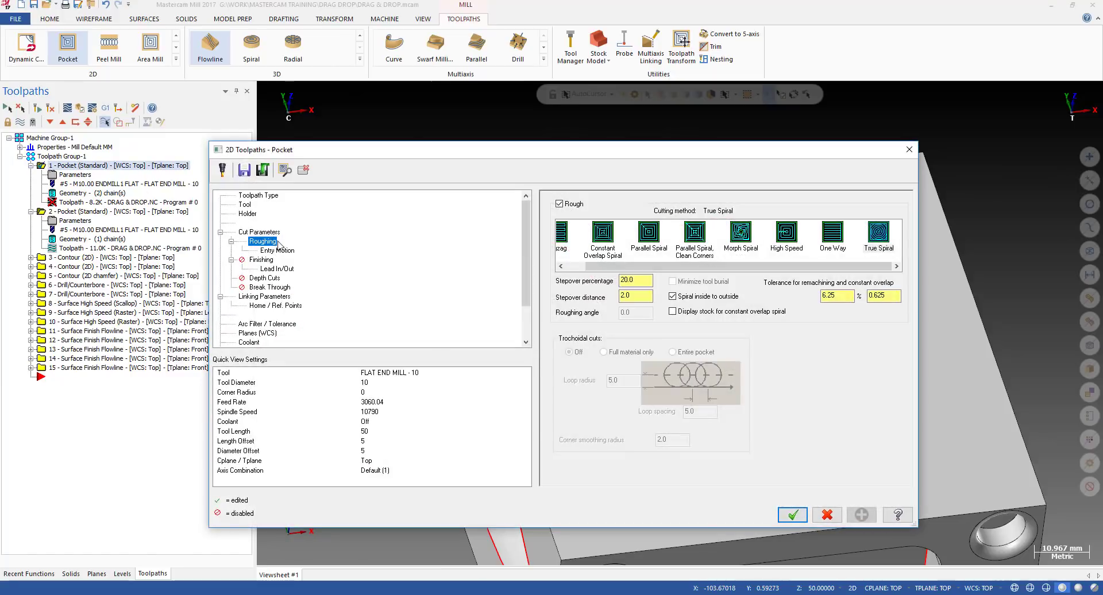
left_click(265, 235)
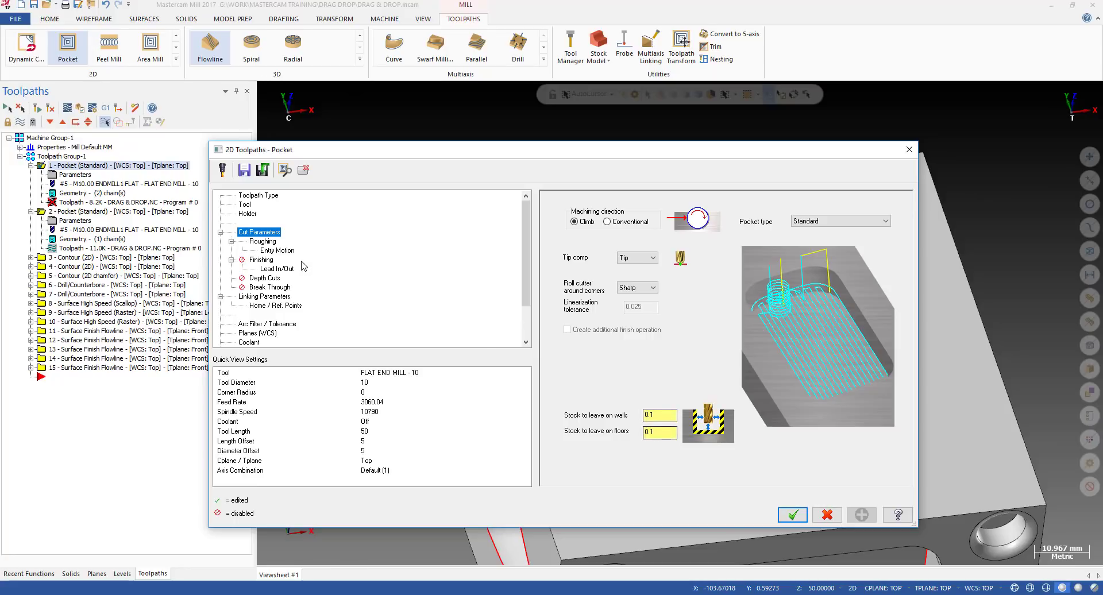
left_click(264, 242)
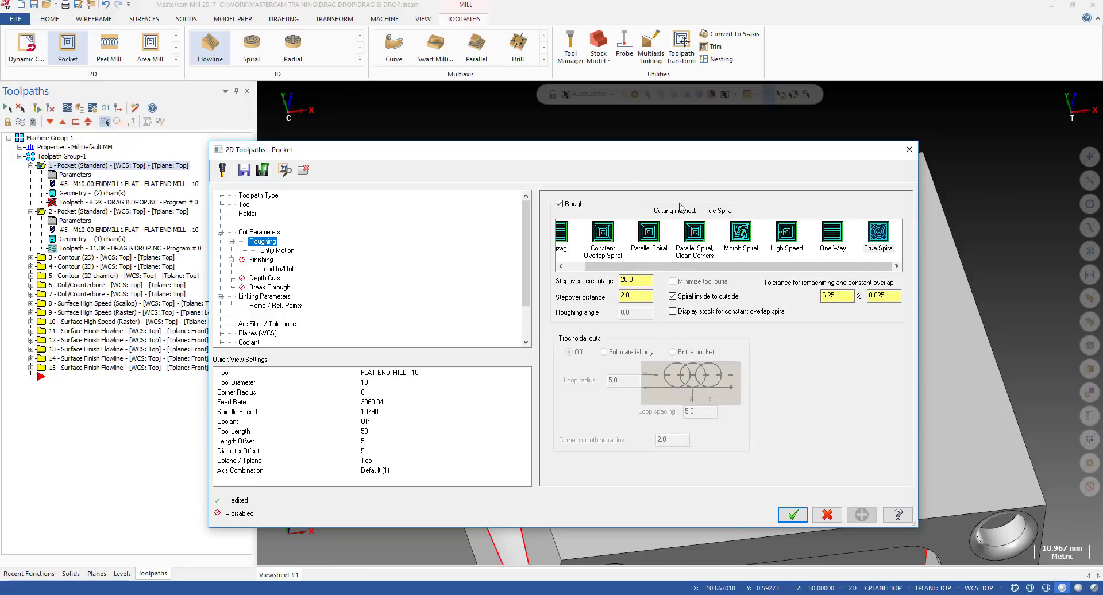
left_click_drag(631, 296, 625, 296)
left_click(264, 278)
left_click(261, 260)
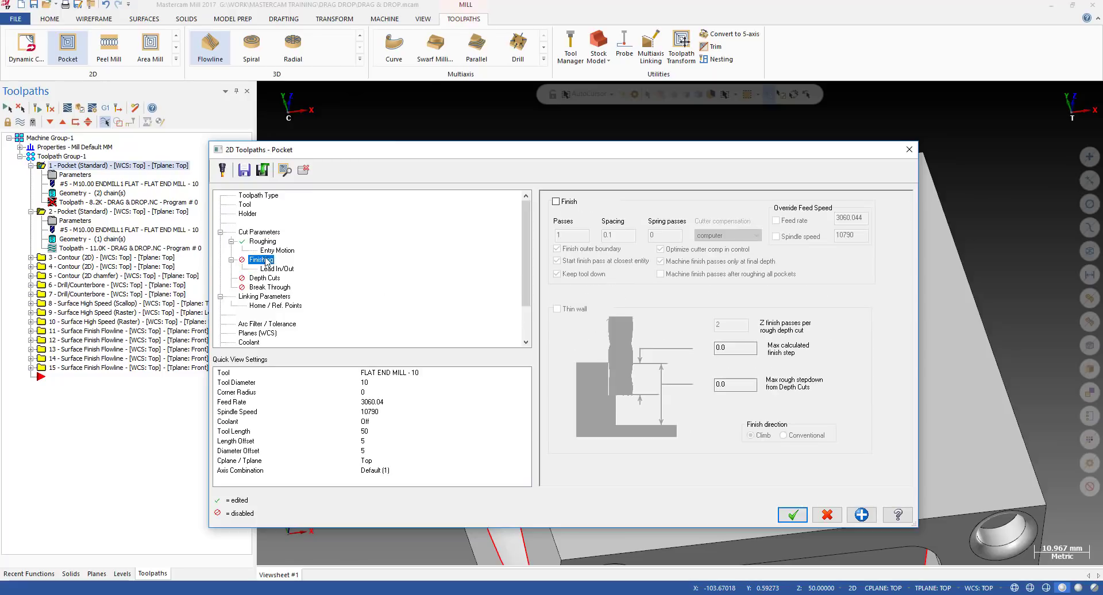
left_click(272, 251)
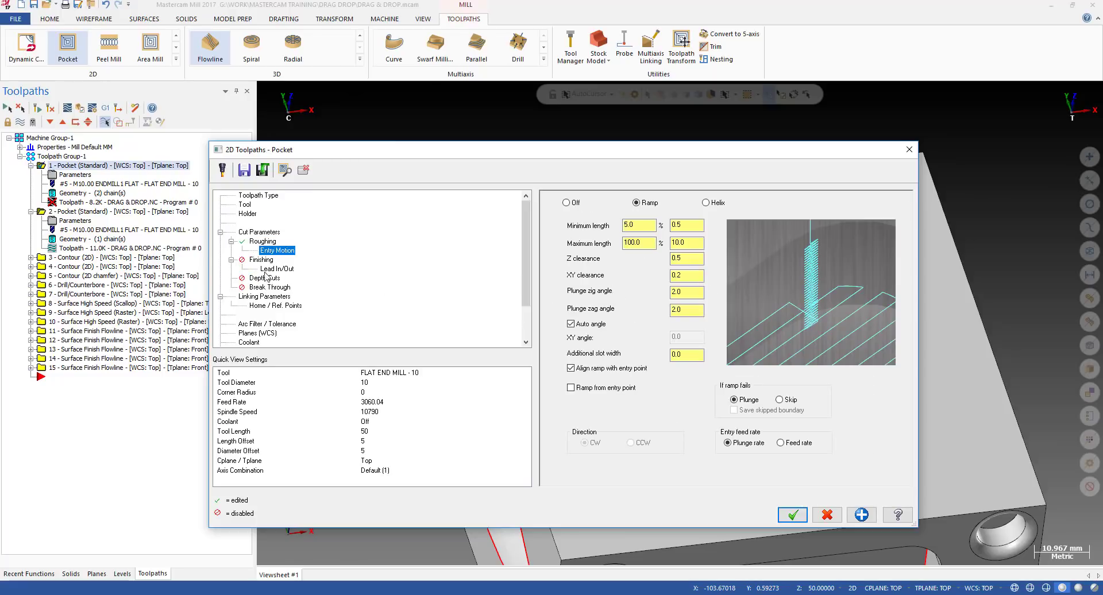
left_click(257, 297)
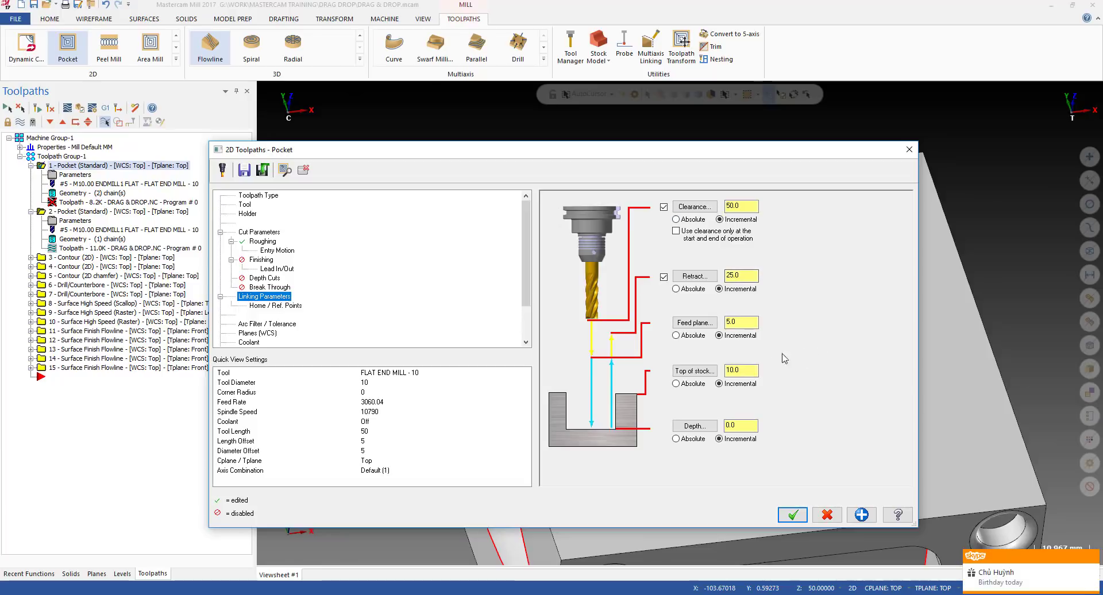
left_click(909, 149)
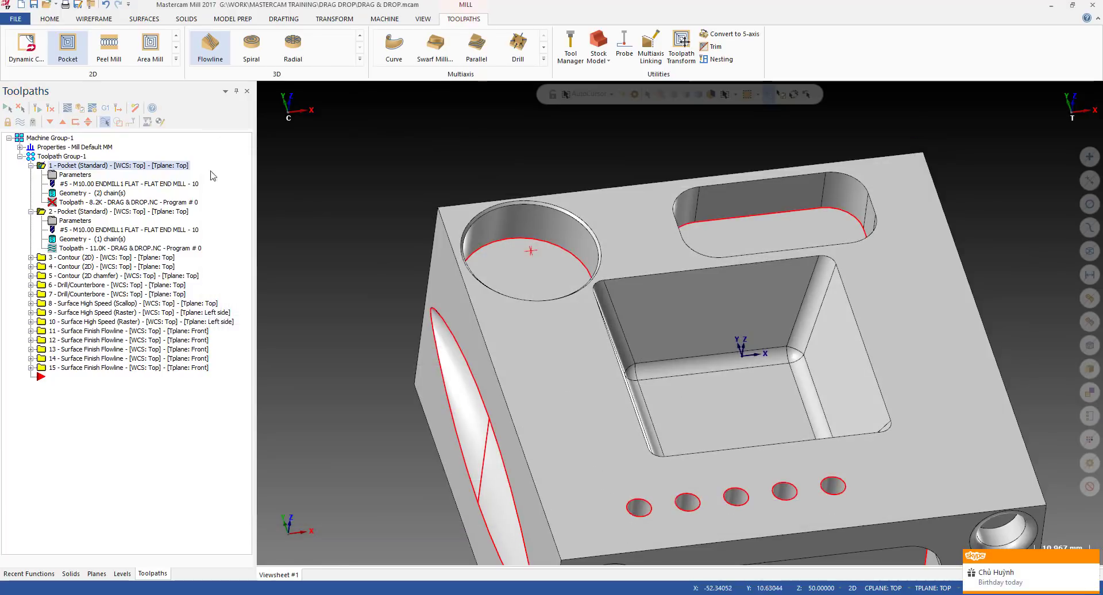
Step: Regenerate the toolpath of Pocket operation 1 with the parameters copied from operation 2
left_click(88, 212)
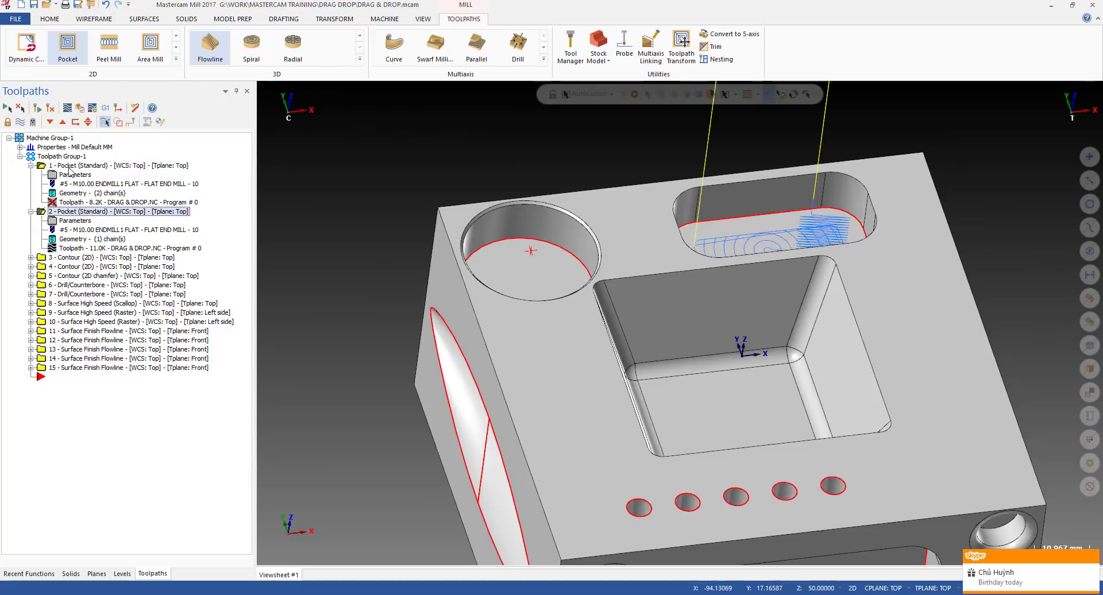
left_click(68, 167)
left_click(37, 108)
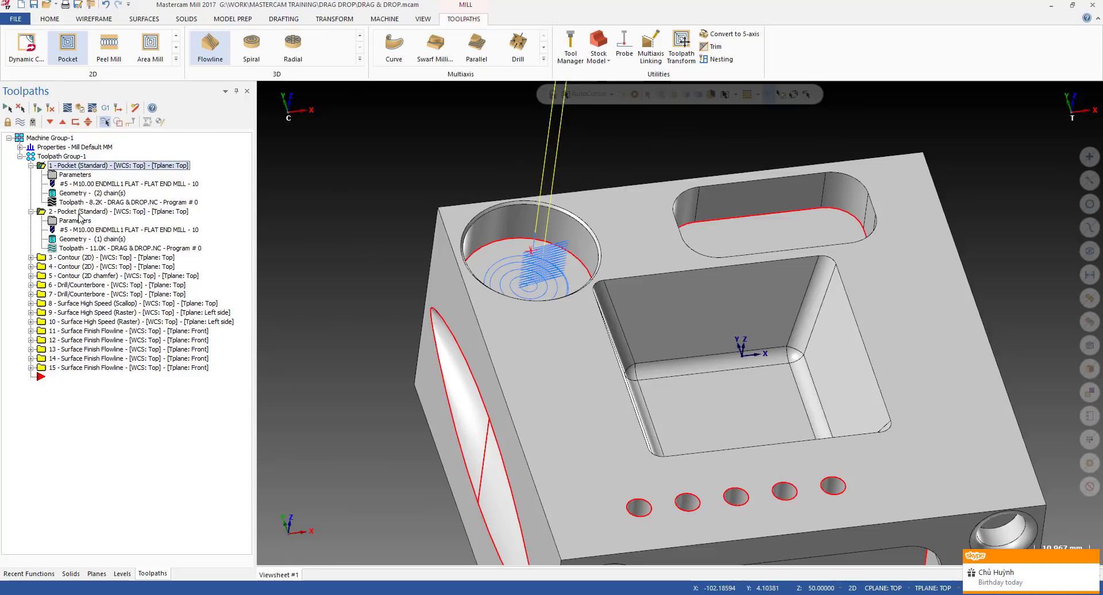
scroll(521, 259, "up", 1)
middle_click_drag(521, 259, 506, 256)
Step: Enable depth cuts with a maximum rough step of 2.0 for Pocket operation 1 and regenerate its toolpath
left_click(78, 174)
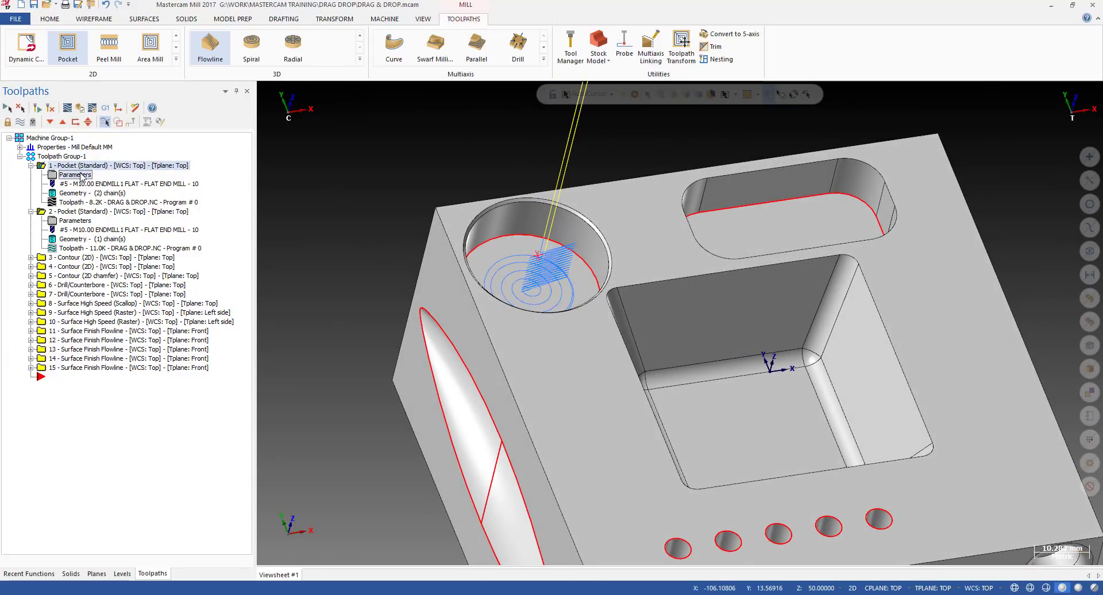
left_click(263, 240)
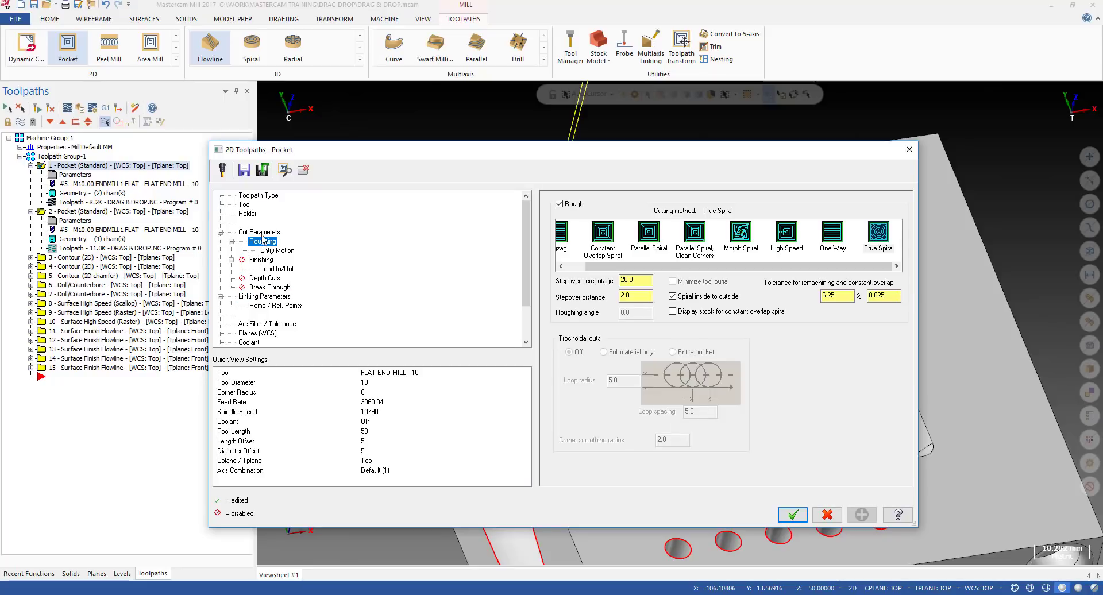
left_click(264, 278)
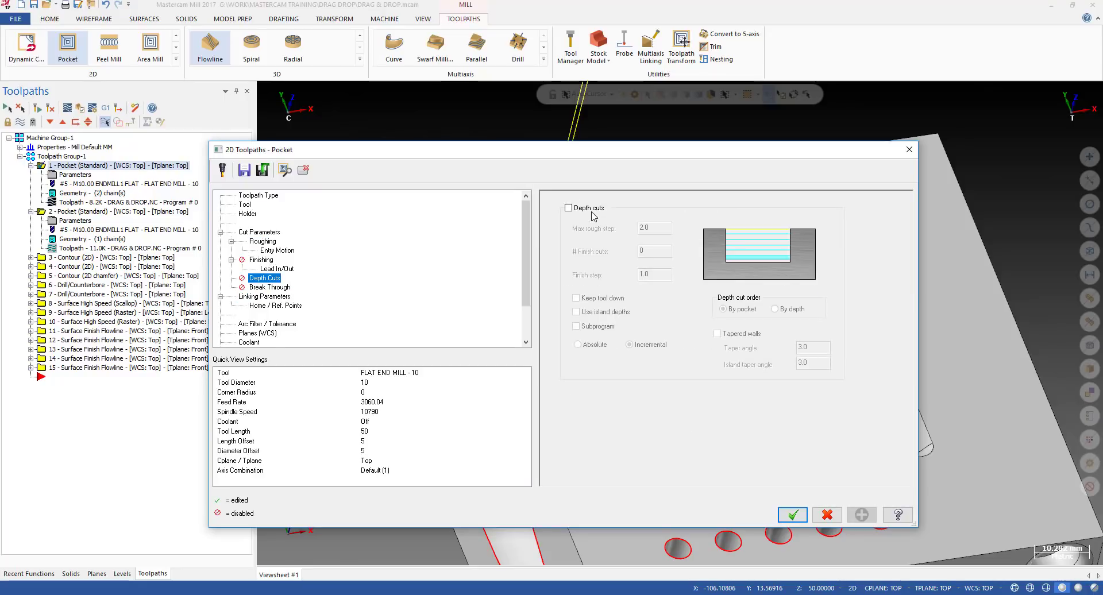
left_click(568, 208)
left_click_drag(655, 228, 626, 227)
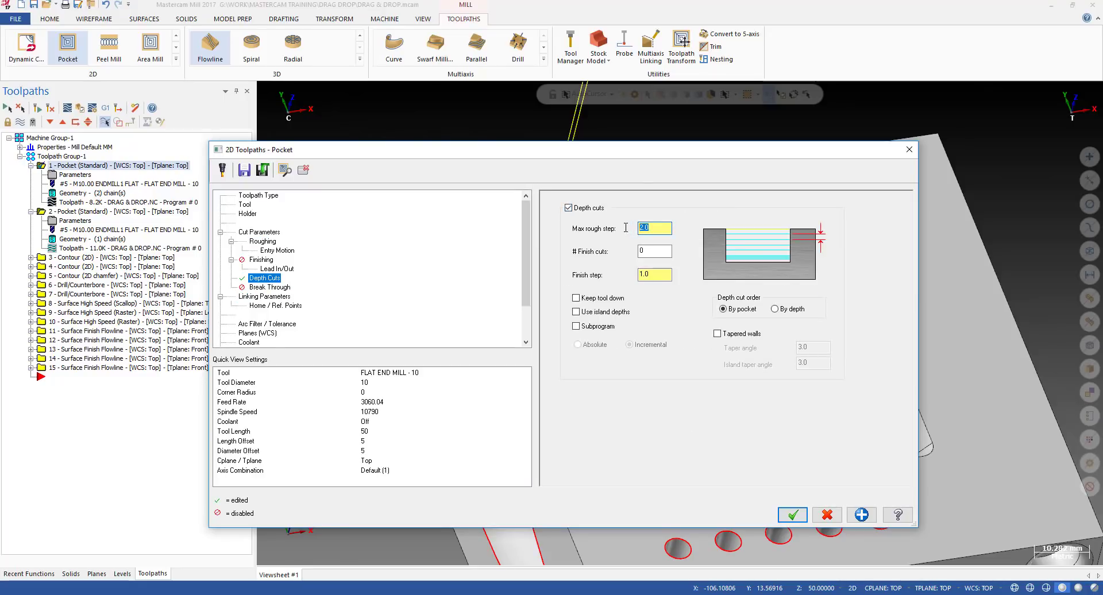
left_click(793, 515)
left_click(49, 110)
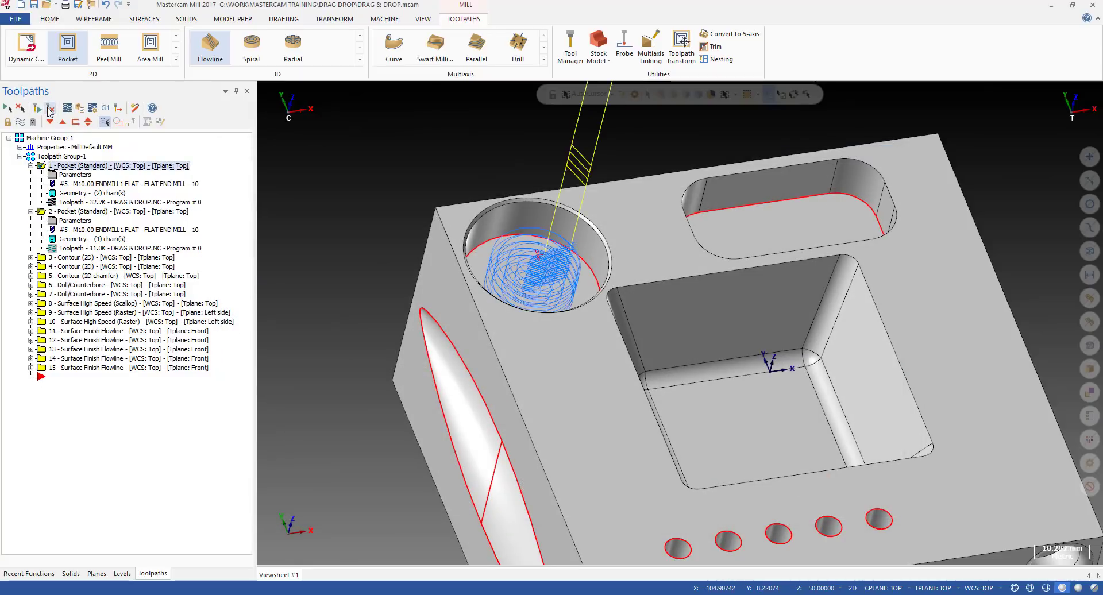
scroll(482, 266, "up", 4)
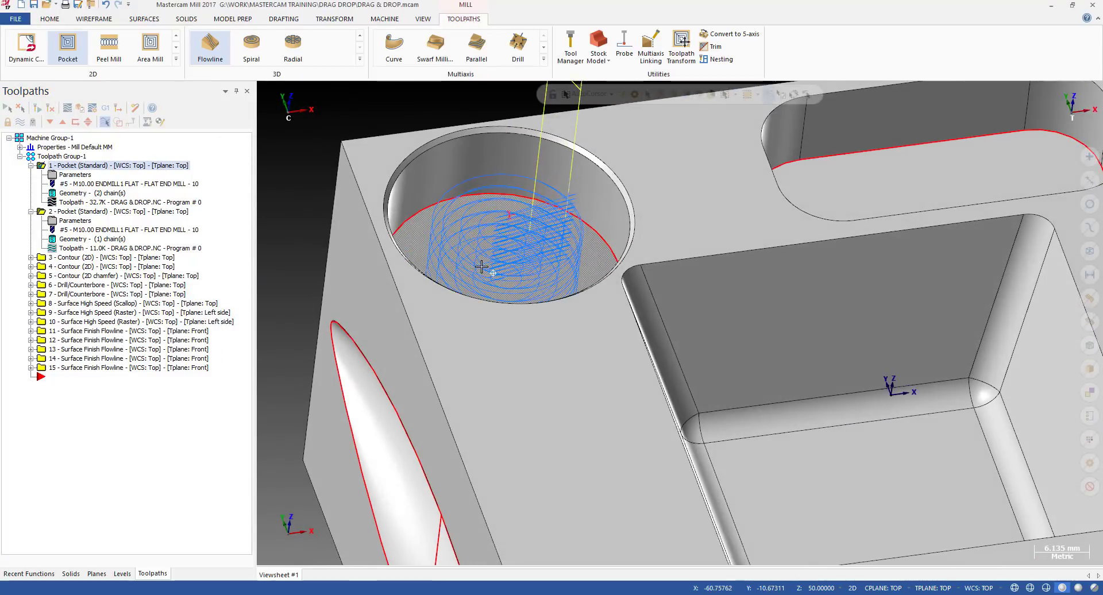
scroll(481, 266, "down", 1)
Step: Copy Pocket operation 1's parameters onto operation 2 and regenerate operation 2's toolpath
left_click(70, 247)
scroll(662, 263, "down", 5)
key("Escape")
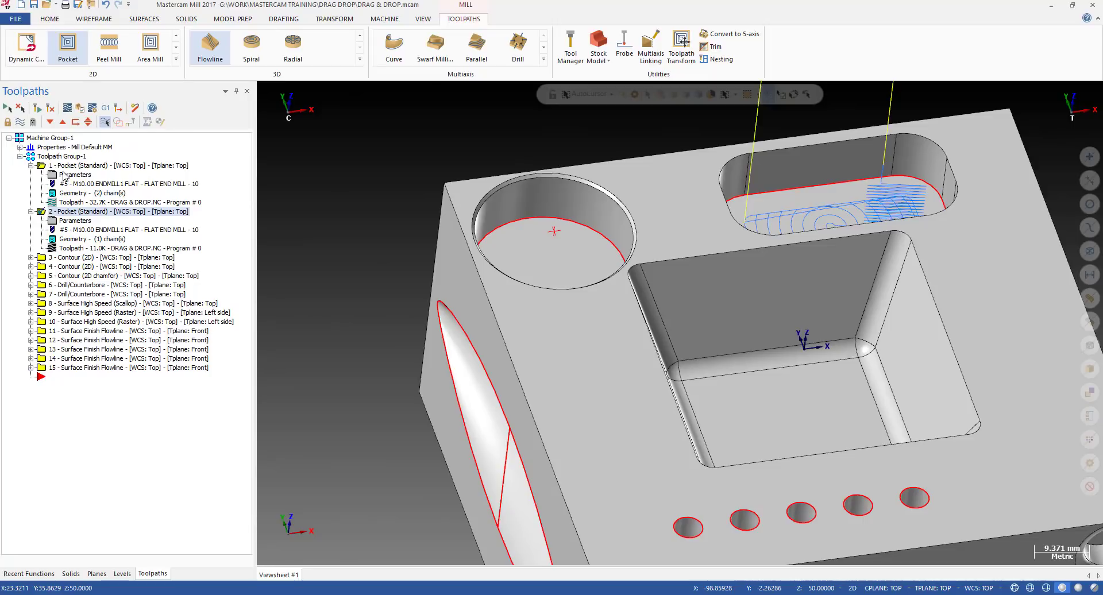
left_click(85, 166)
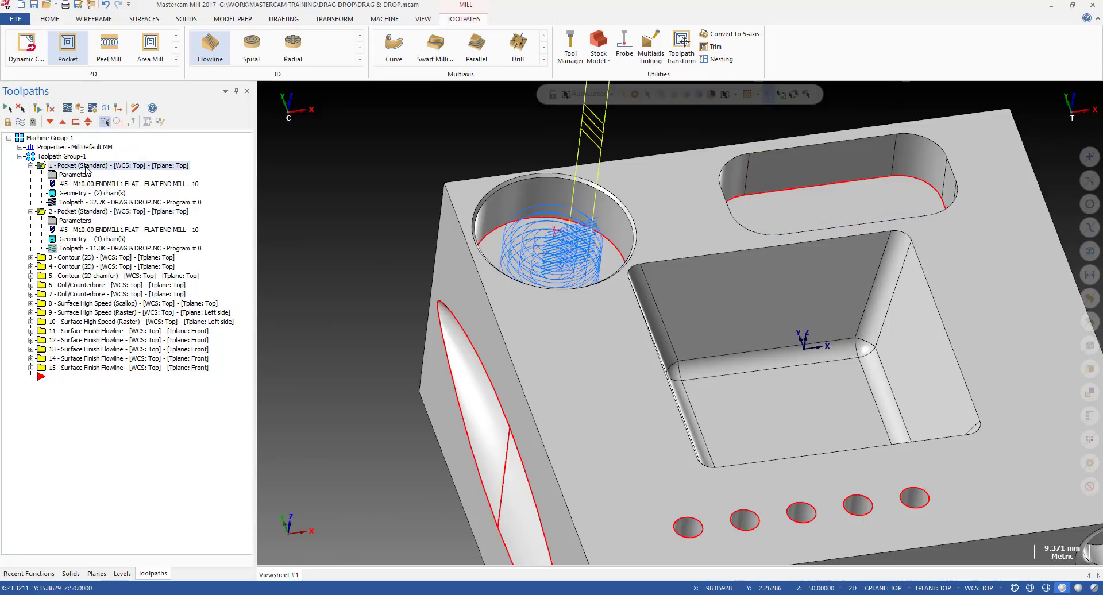
left_click(67, 212)
left_click_drag(72, 178, 179, 213)
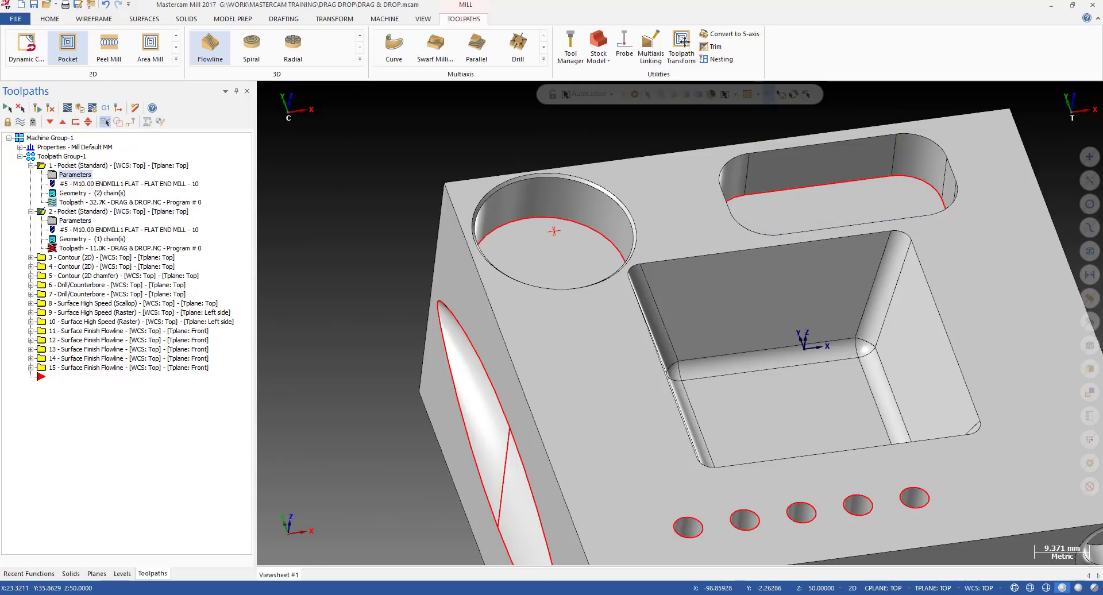
left_click(37, 109)
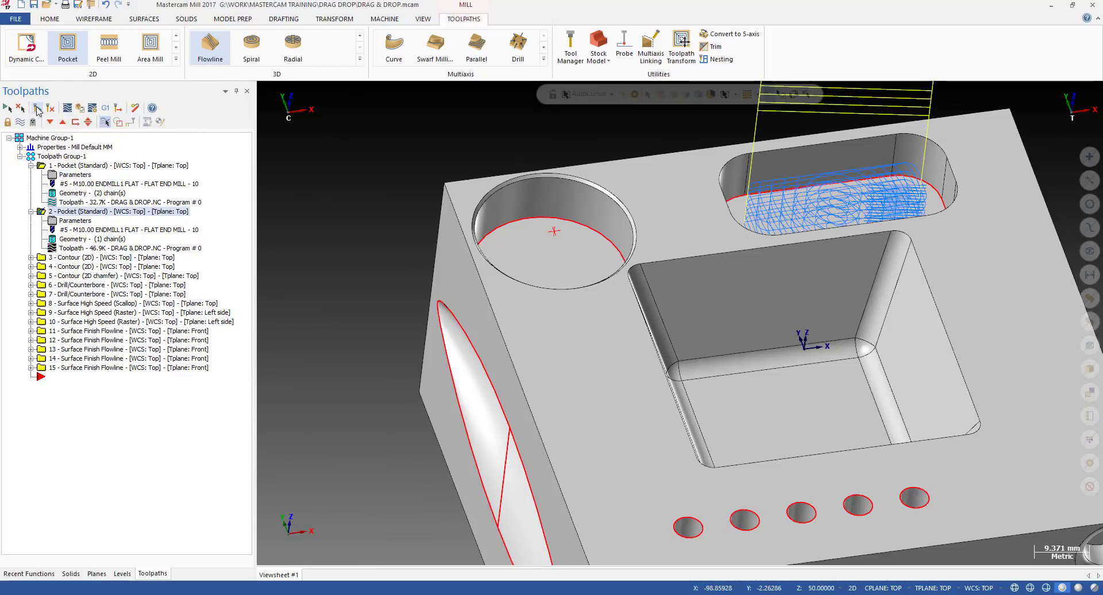
scroll(819, 180, "up", 1)
scroll(819, 179, "up", 3)
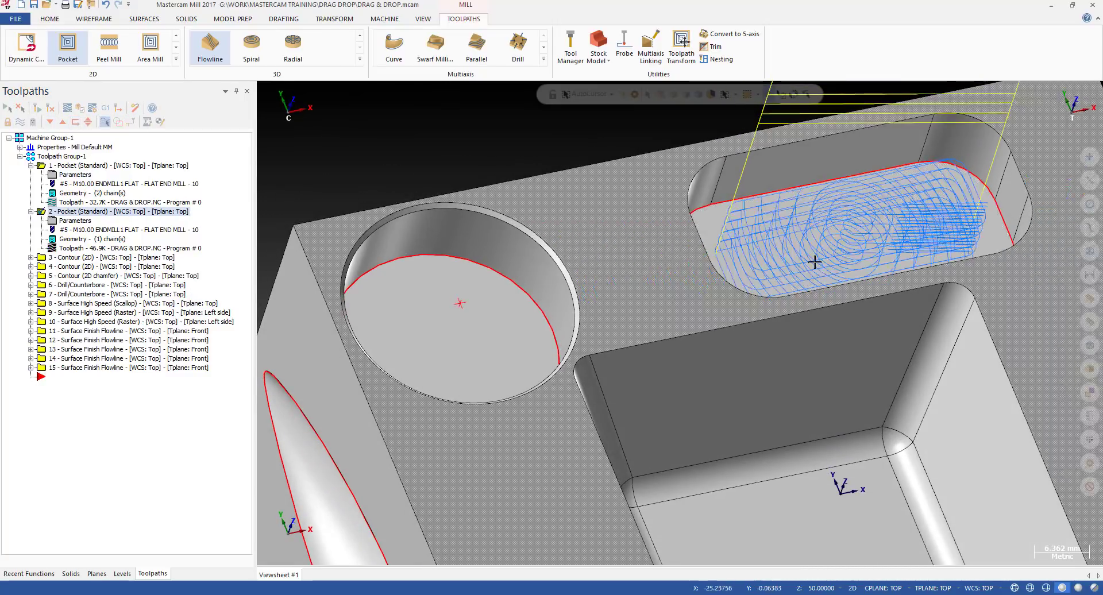
middle_click_drag(762, 273, 785, 232)
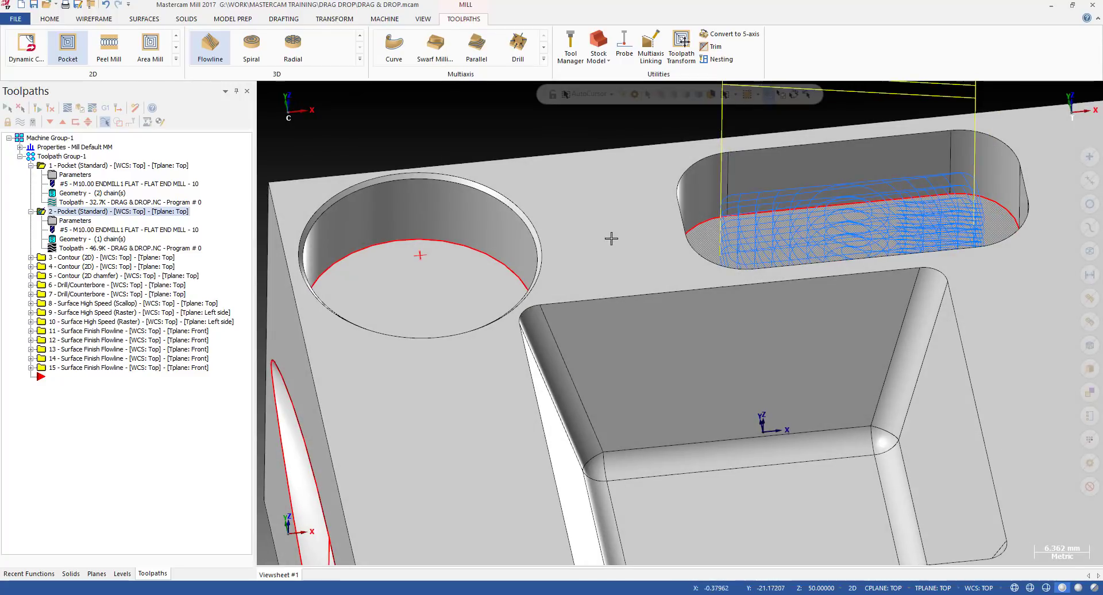
Step: Compare the toolpaths of Pocket operations 1 and 2, and check operation 2's depth cut and plane settings without saving
left_click(101, 167)
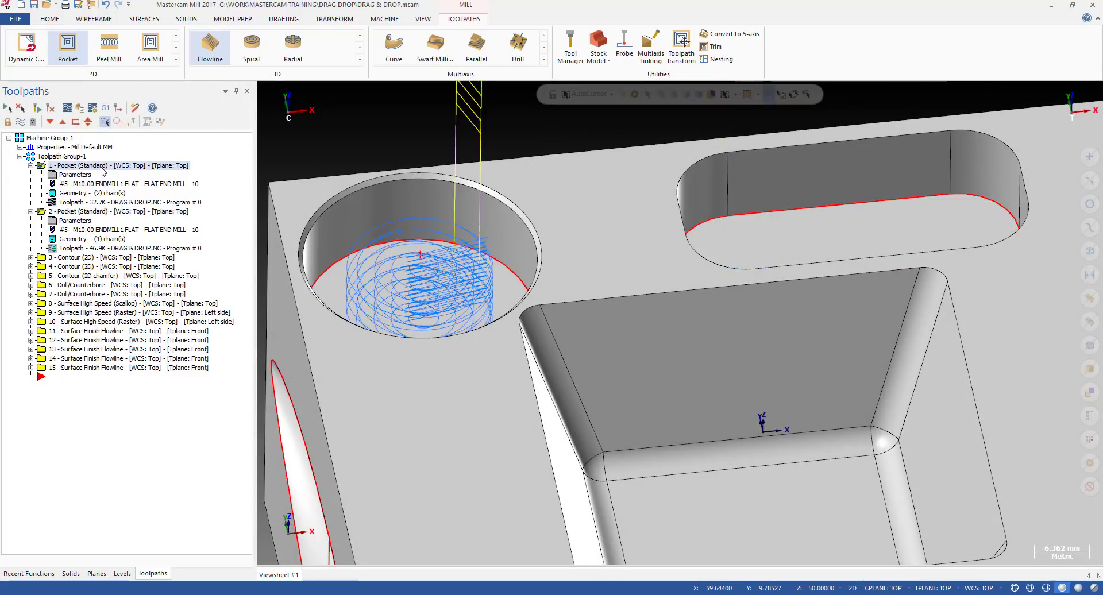
left_click(78, 213)
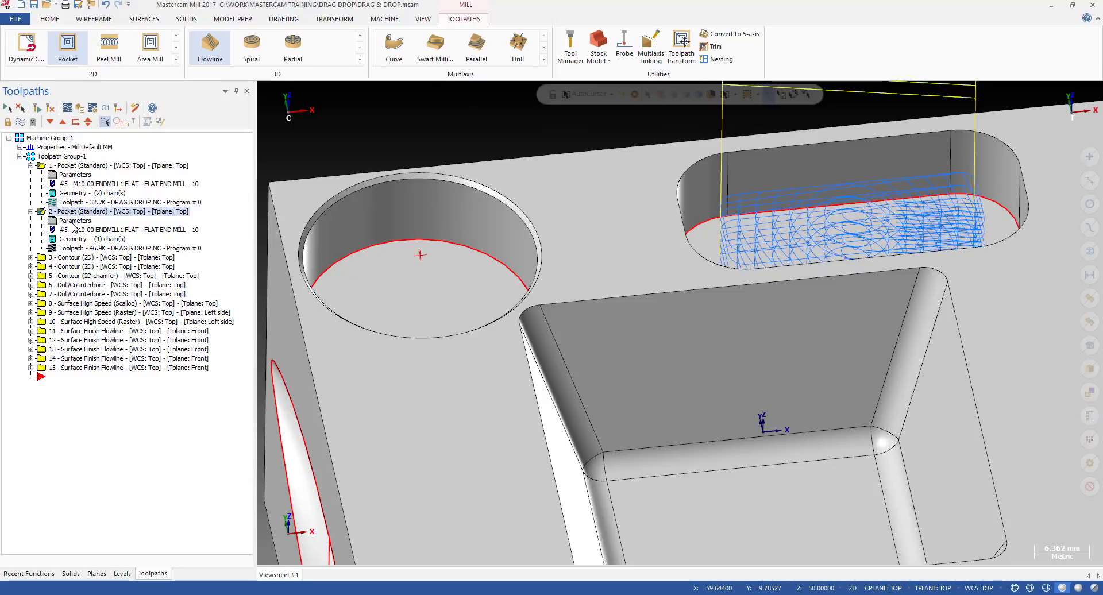
left_click(73, 223)
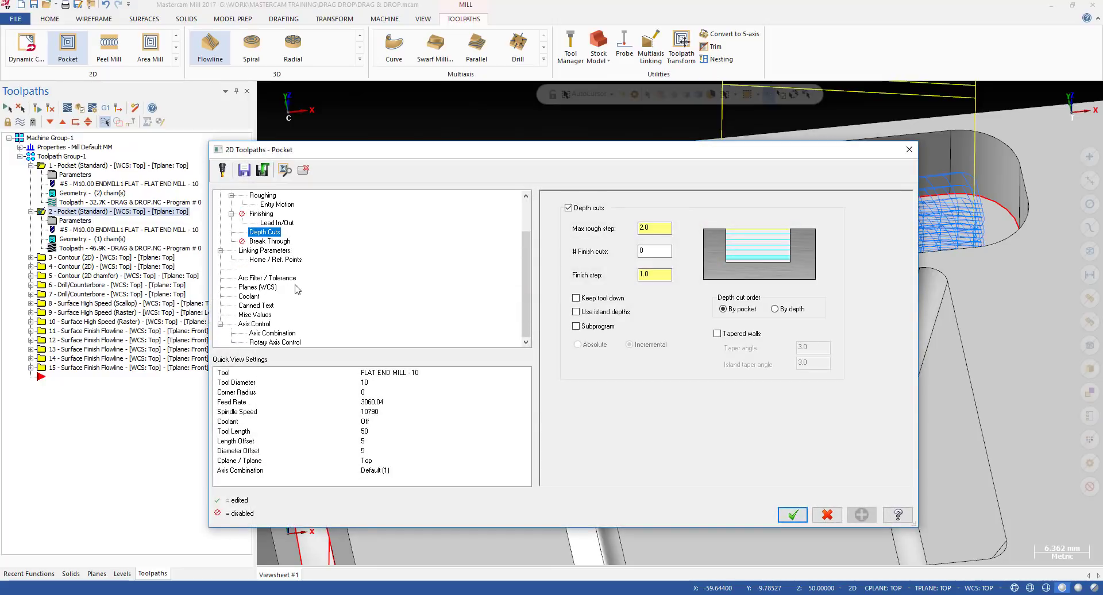
left_click(256, 288)
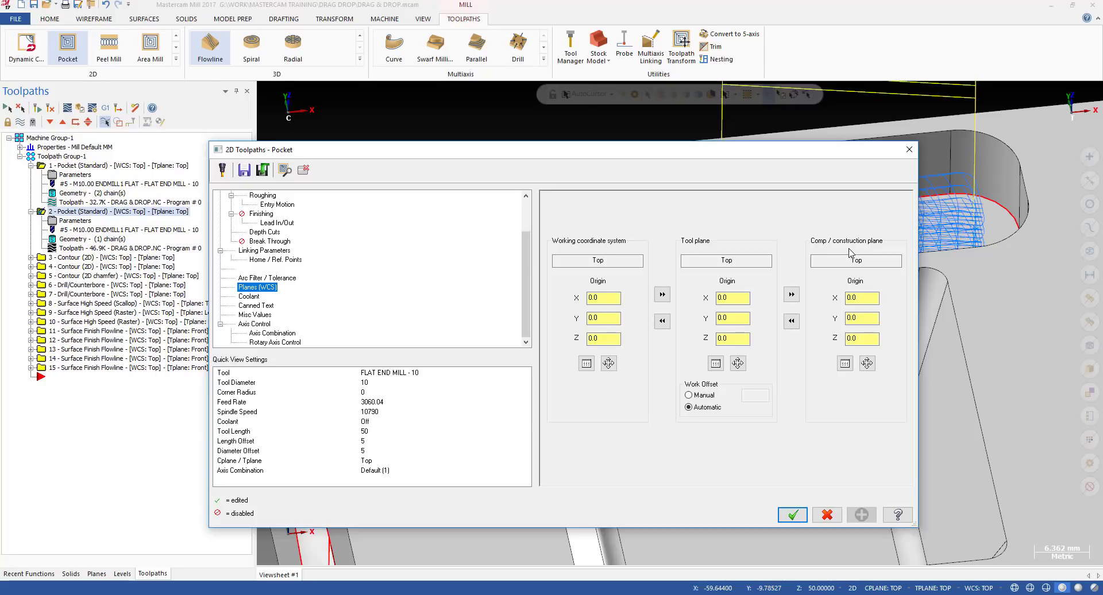
left_click(908, 149)
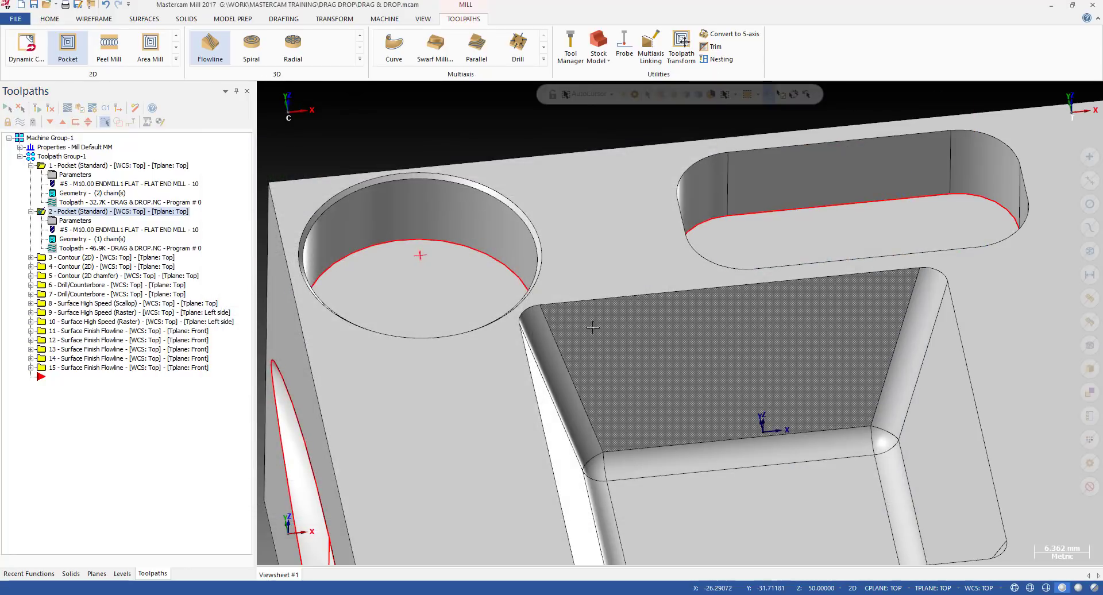
Step: Expand Contour (2D) operations 3 and 4 and compare their toolpaths on the part
scroll(650, 310, "down", 2)
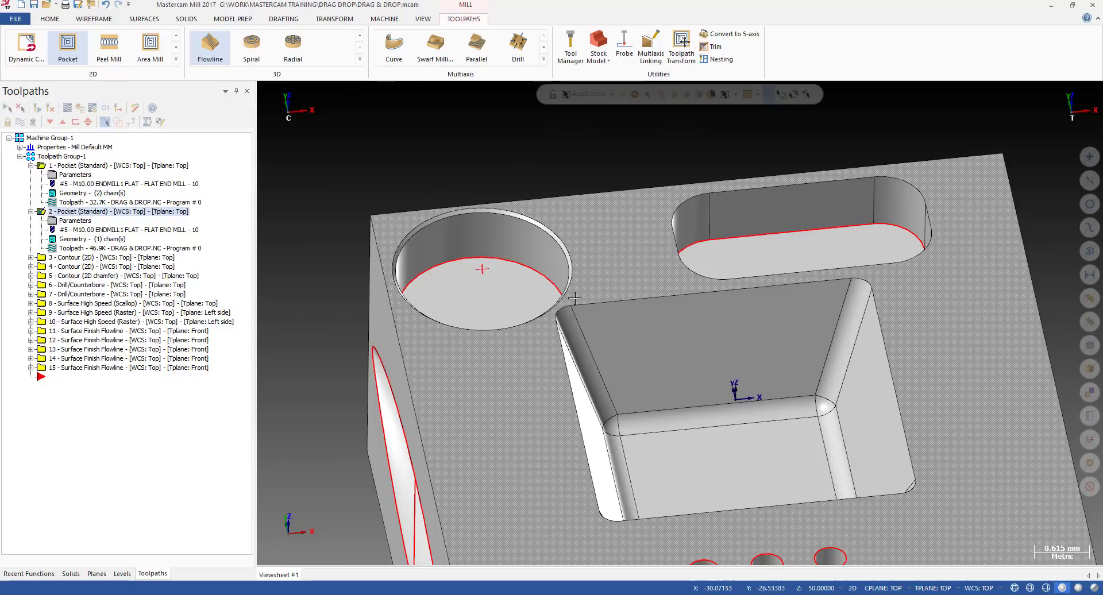
key("alt+1")
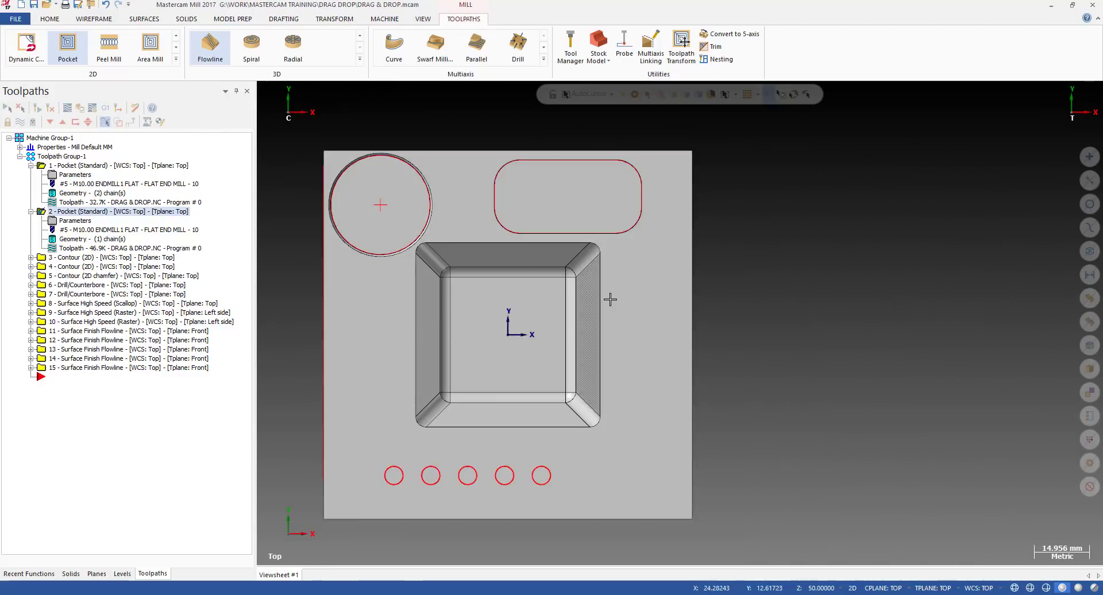
middle_click_drag(611, 300, 621, 252)
scroll(559, 227, "down", 2)
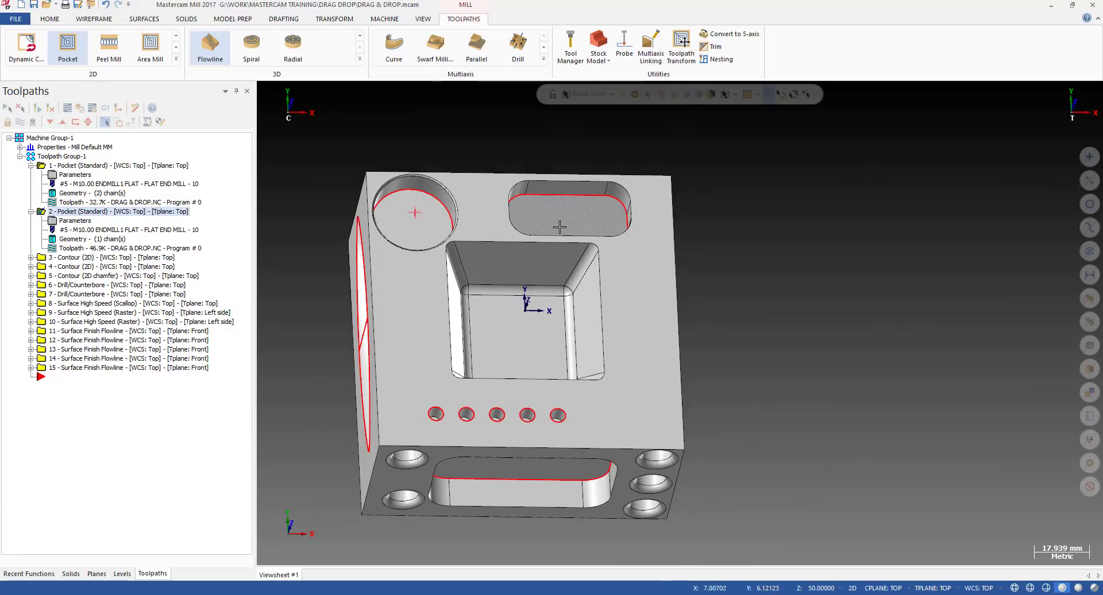
mouse_move(559, 226)
middle_mouse_down()
mouse_move(546, 209)
mouse_move(575, 214)
middle_mouse_up()
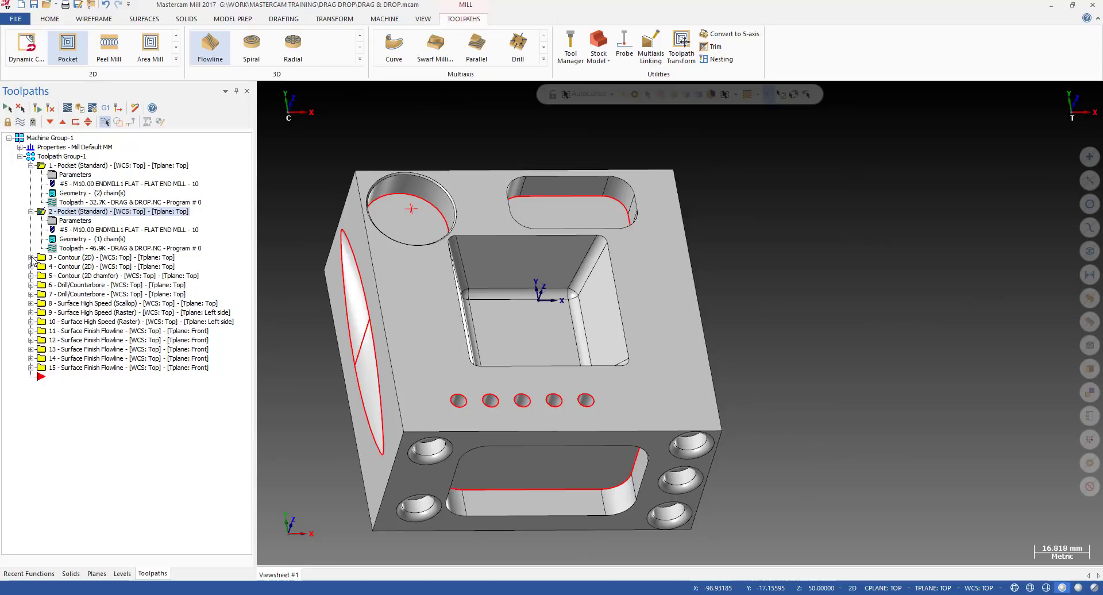
left_click(31, 257)
left_click(98, 259)
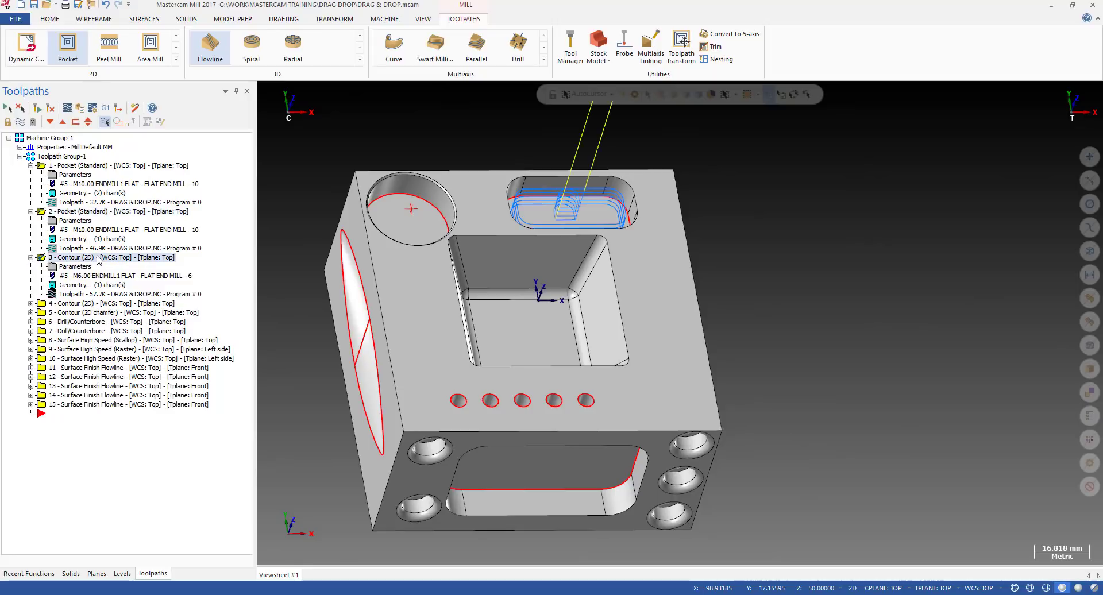
left_click(51, 303)
left_click(31, 303)
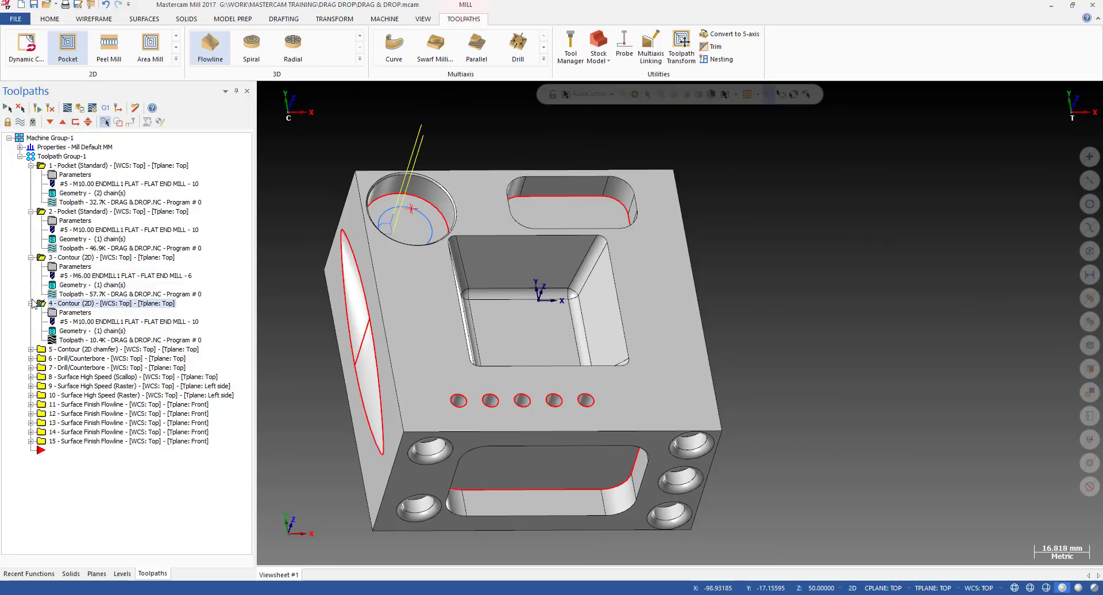
left_click(88, 262)
left_click(89, 304)
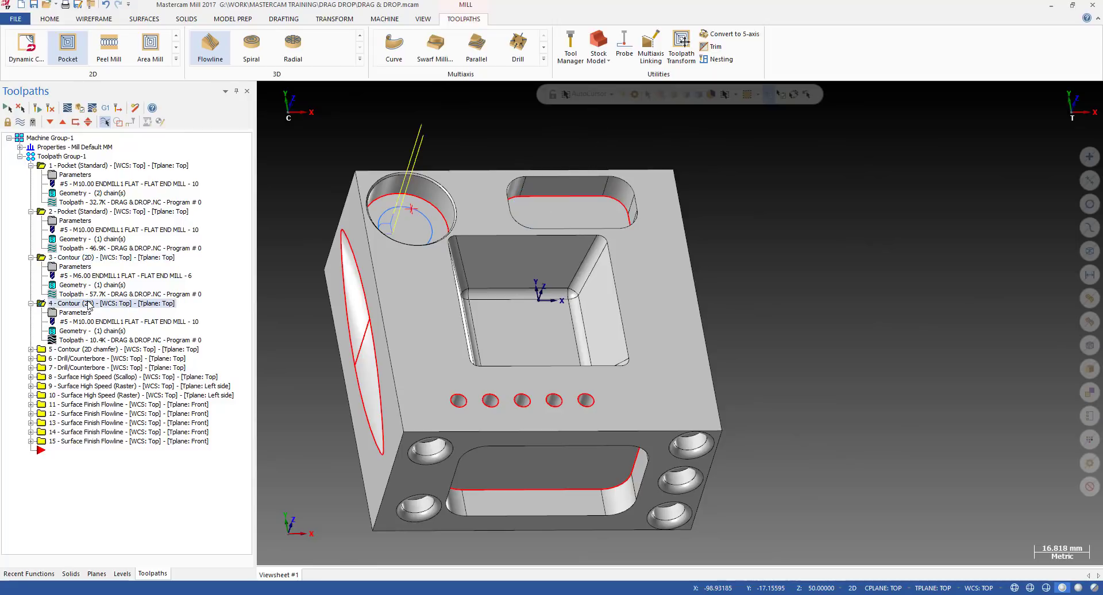
left_click(86, 258)
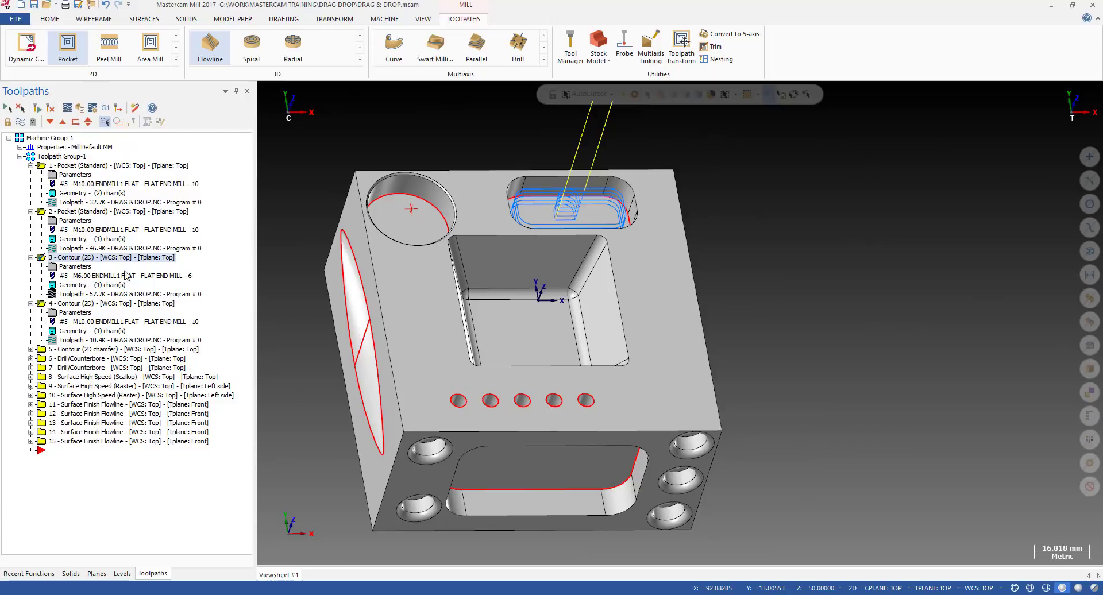
left_click(60, 305)
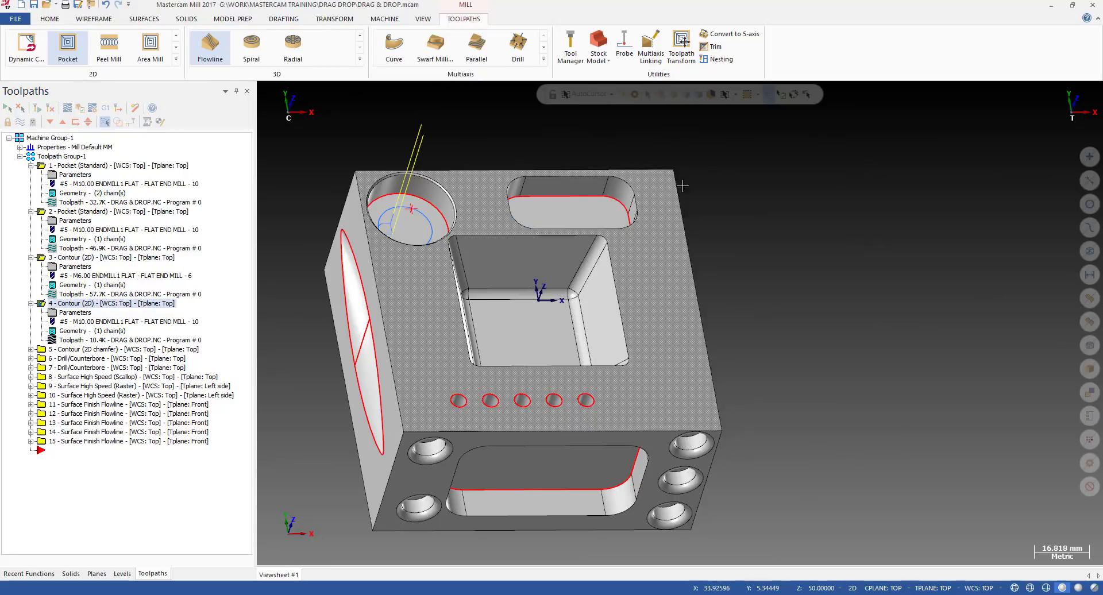
Step: Copy the parameters of Contour operation 4 onto operation 3's parameters and regenerate operation 3's toolpath
left_click(106, 257)
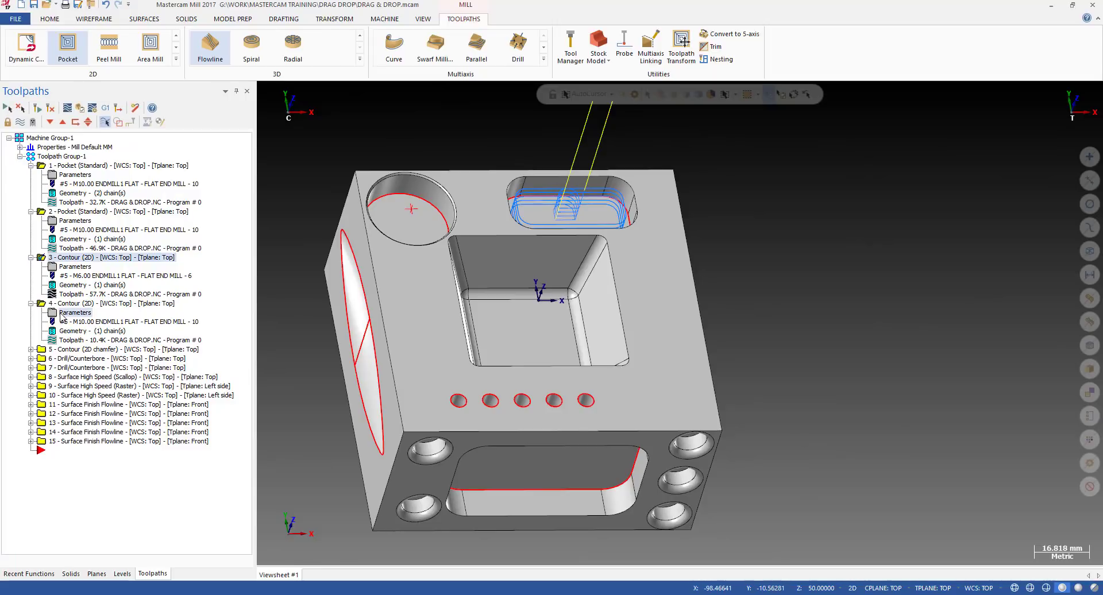
left_click_drag(104, 287, 64, 266)
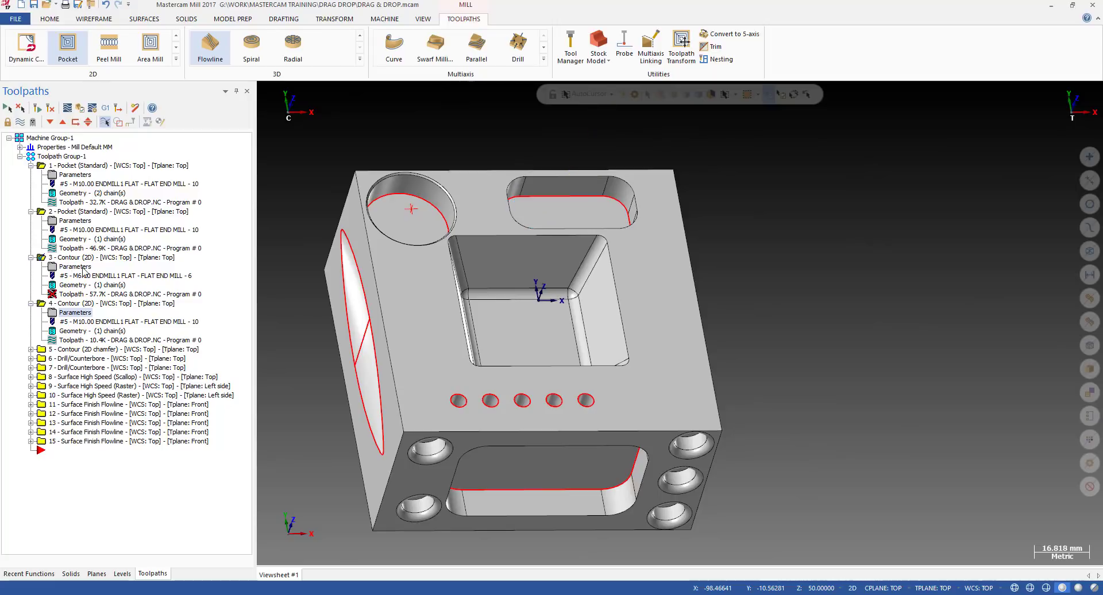
left_click(36, 121)
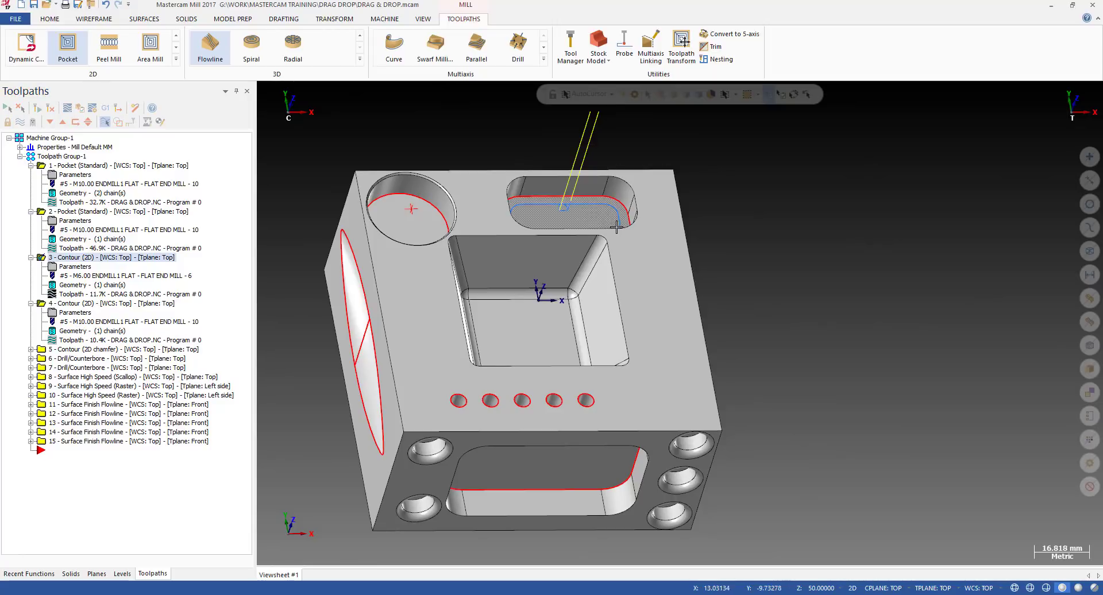
scroll(615, 228, "up", 1)
mouse_move(615, 227)
middle_mouse_down()
mouse_move(585, 228)
mouse_move(618, 230)
middle_mouse_up()
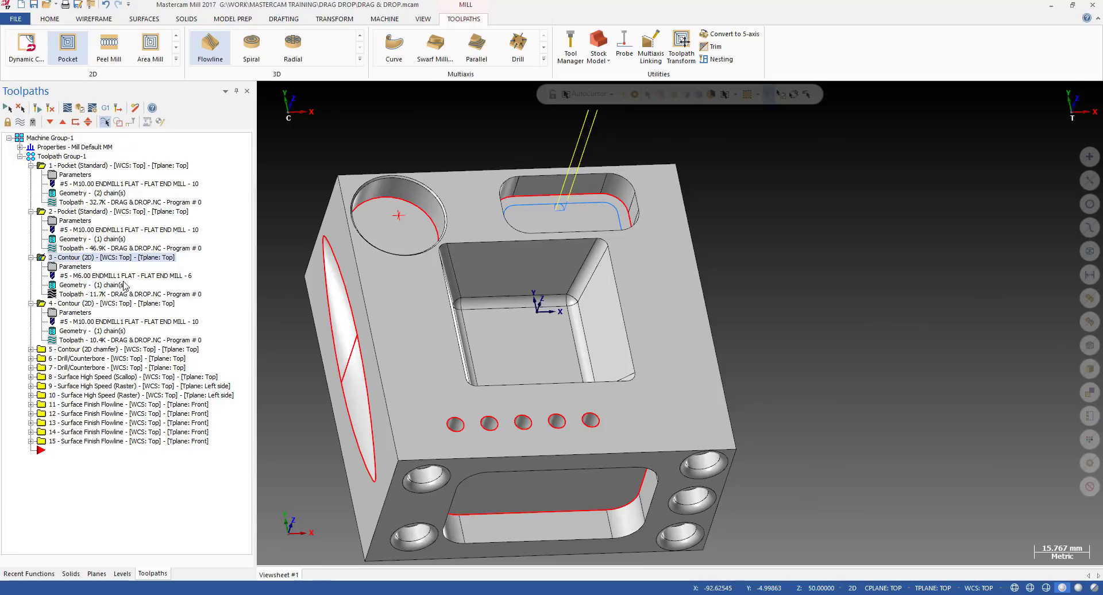
Step: Check Contour operation 3's tool page, filtering its tool list to flat end mills, and close the parameters without saving
left_click(67, 304)
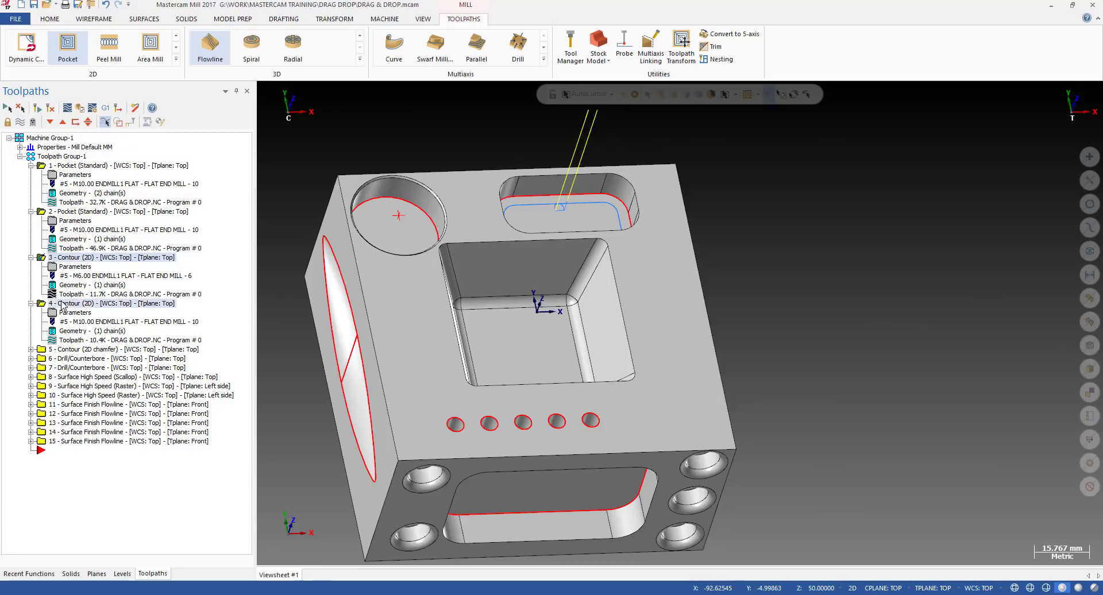
left_click(86, 257)
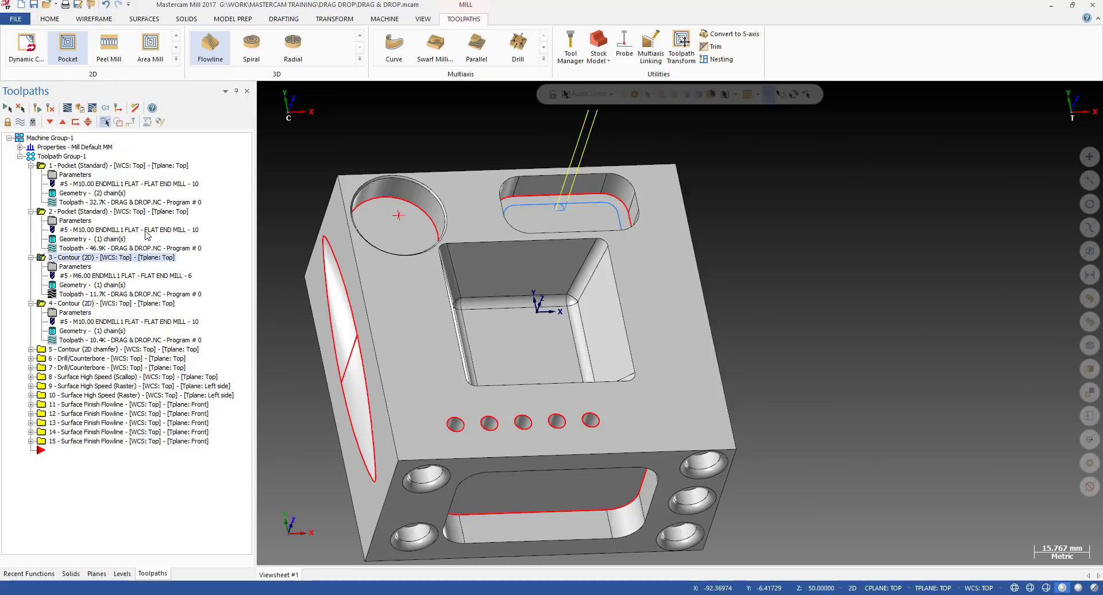
double_click(68, 268)
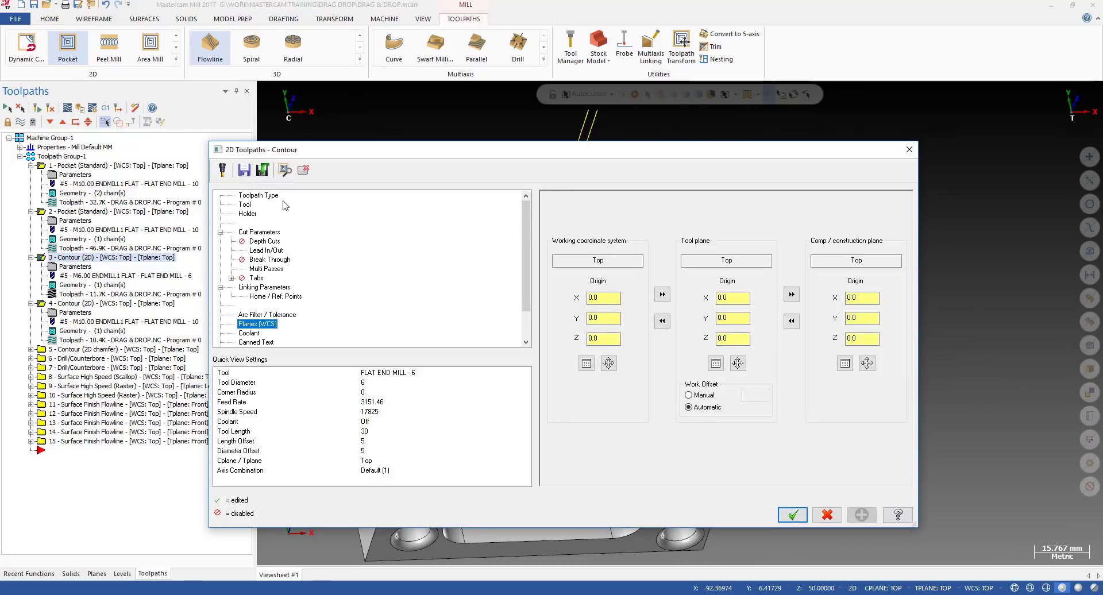
left_click(247, 205)
scroll(641, 307, "down", 4)
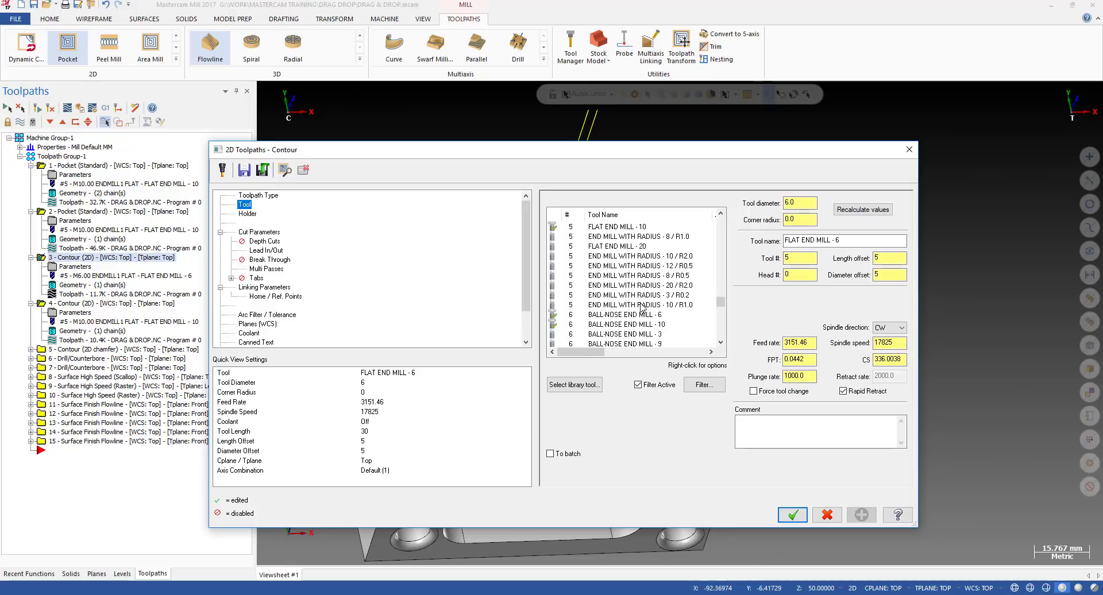
scroll(624, 261, "up", 3)
left_click(714, 382)
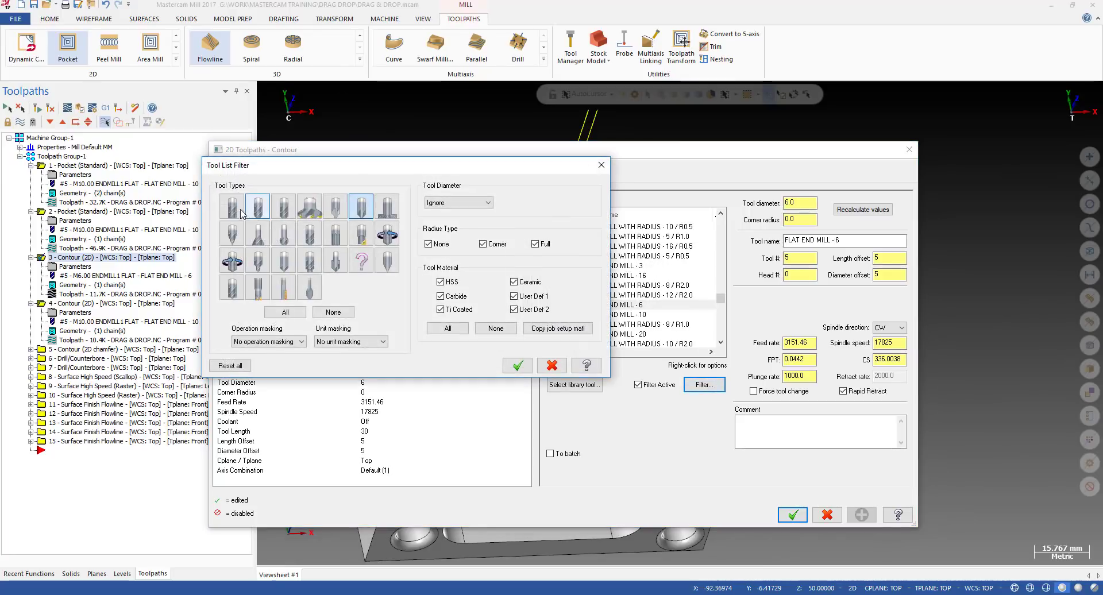
left_click(233, 208)
key("Return")
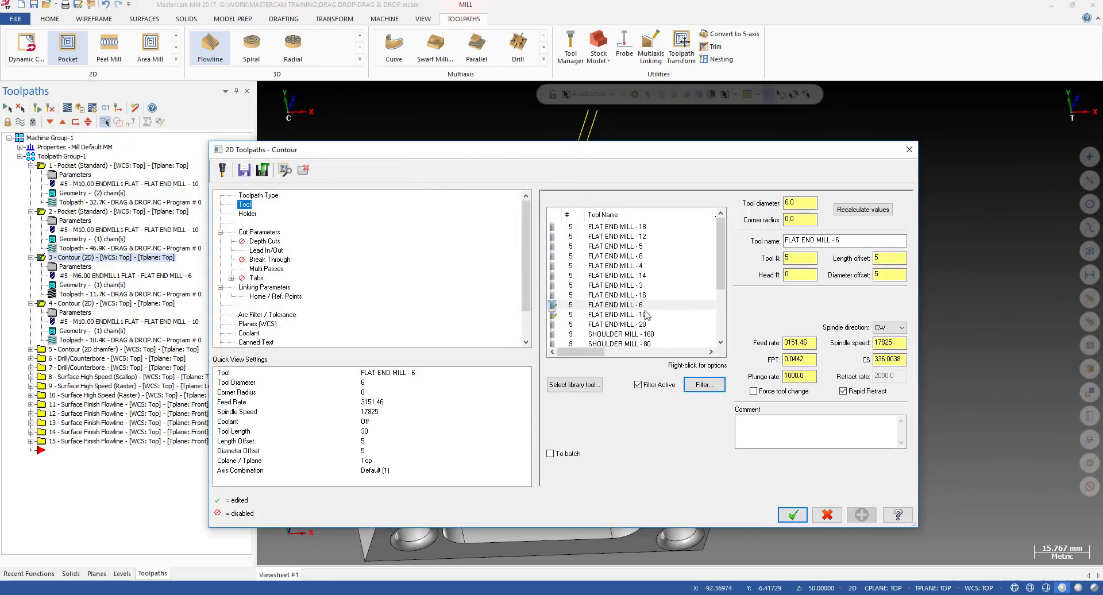
left_click(908, 149)
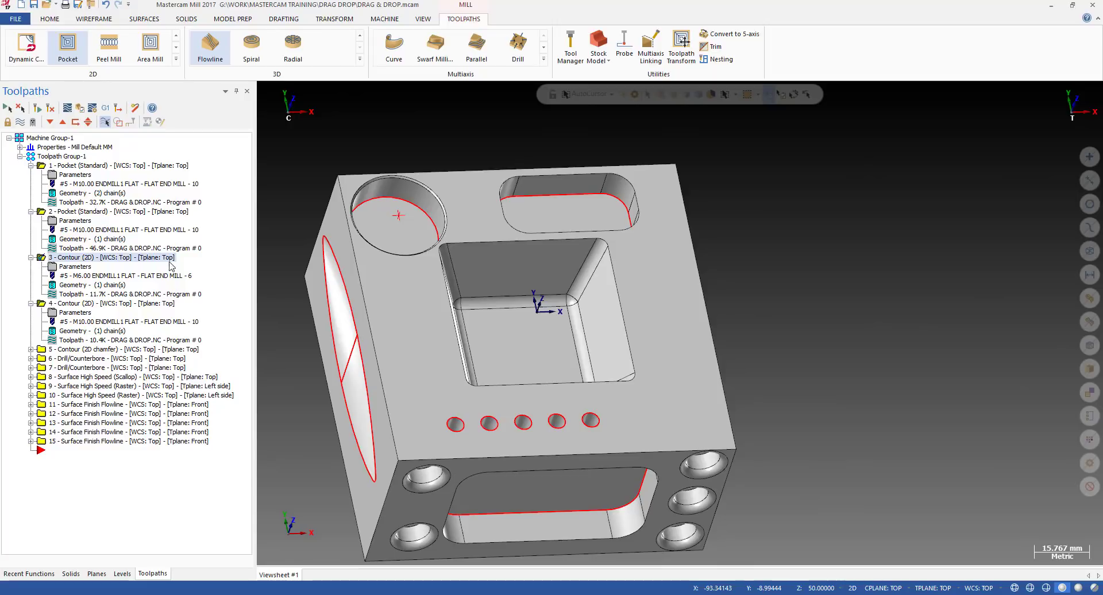
Step: Copy Contour operation 4's FLAT END MILL - 10 onto operation 3's tool and regenerate operation 3's toolpath
left_click(104, 322)
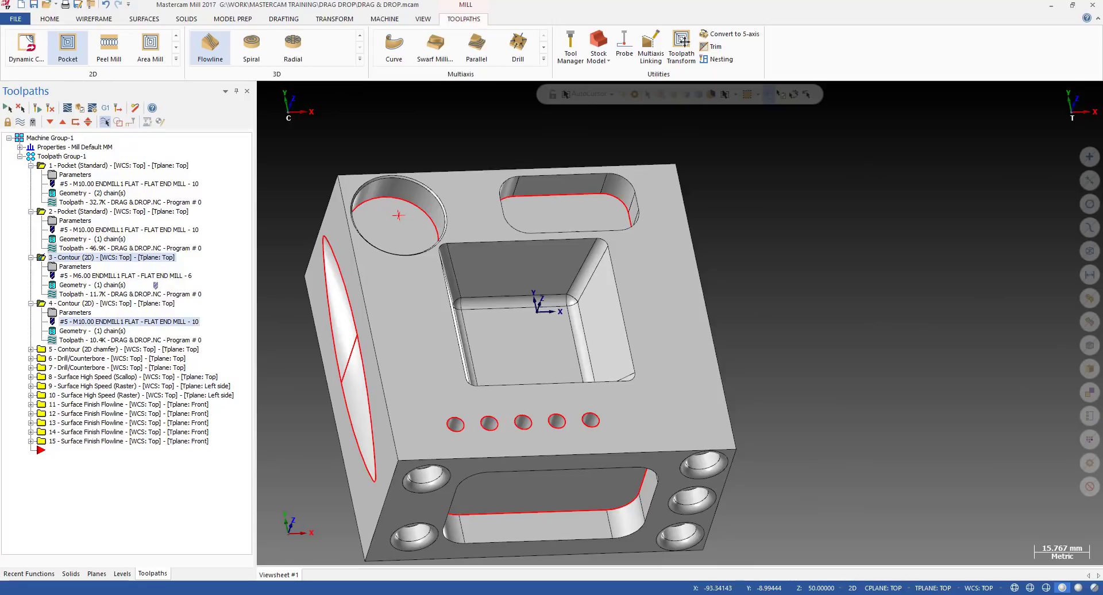
left_click_drag(155, 286, 124, 278)
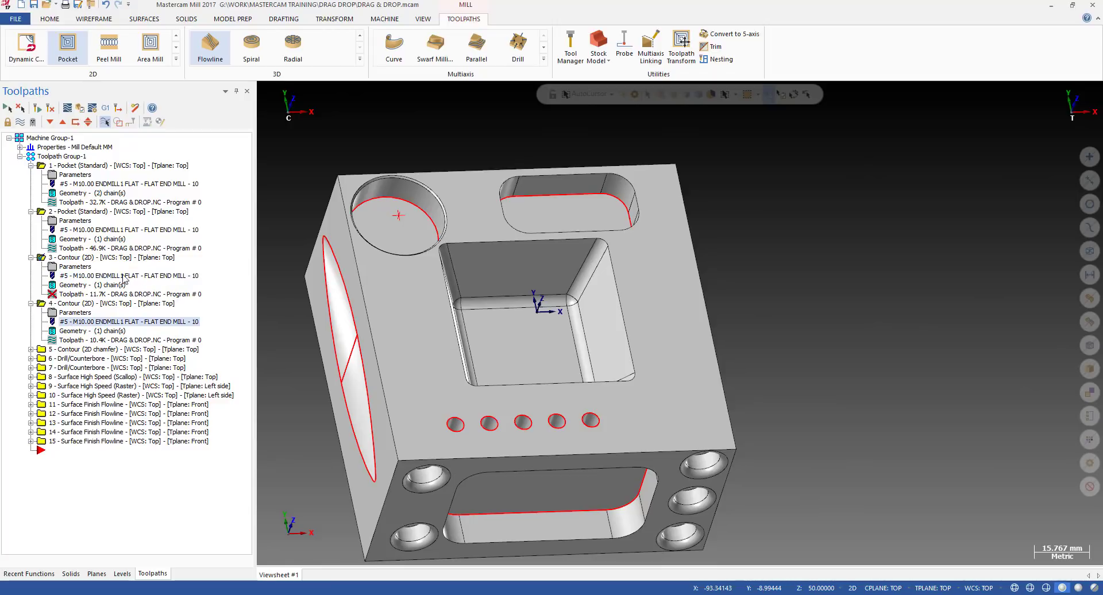
left_click(81, 258)
left_click(36, 108)
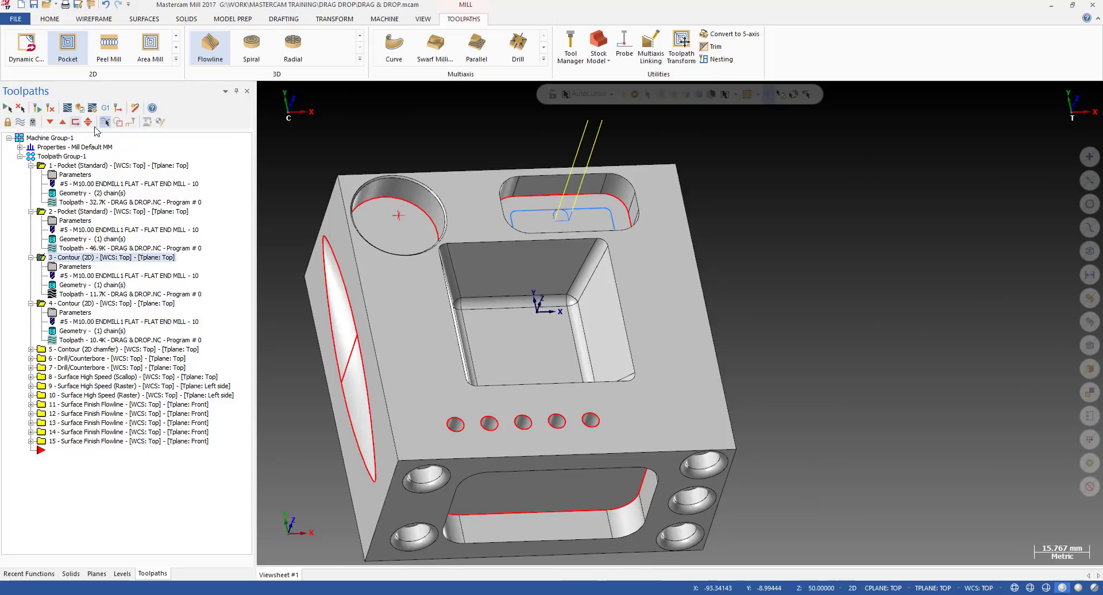
Step: Backplot Contour operation 3's toolpath and display operation 4's toolpath on the part for comparison
left_click(73, 285)
left_click(73, 294)
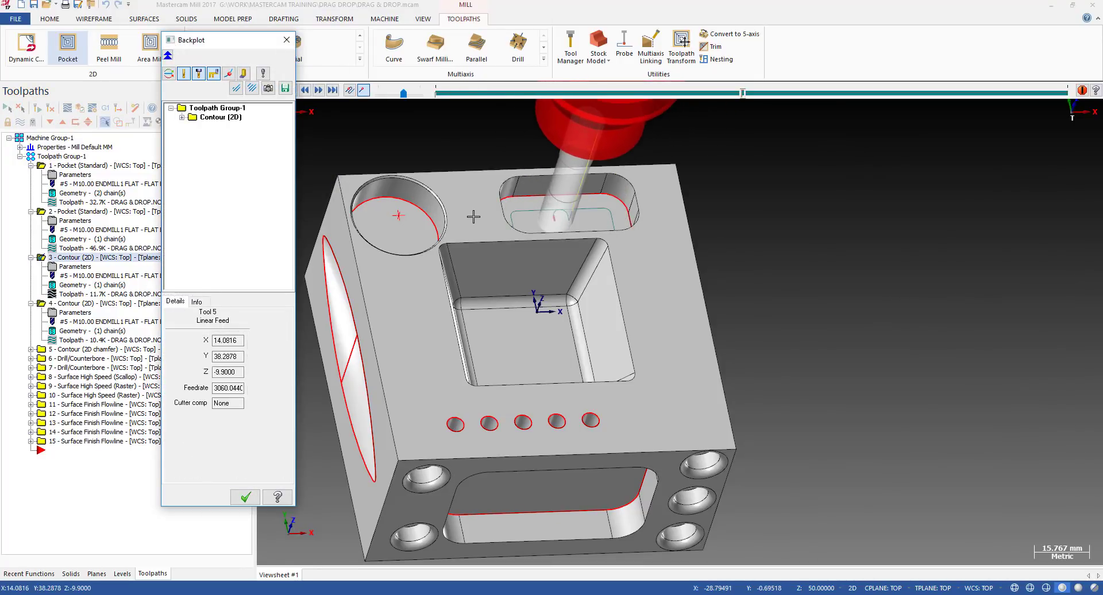
key("Escape")
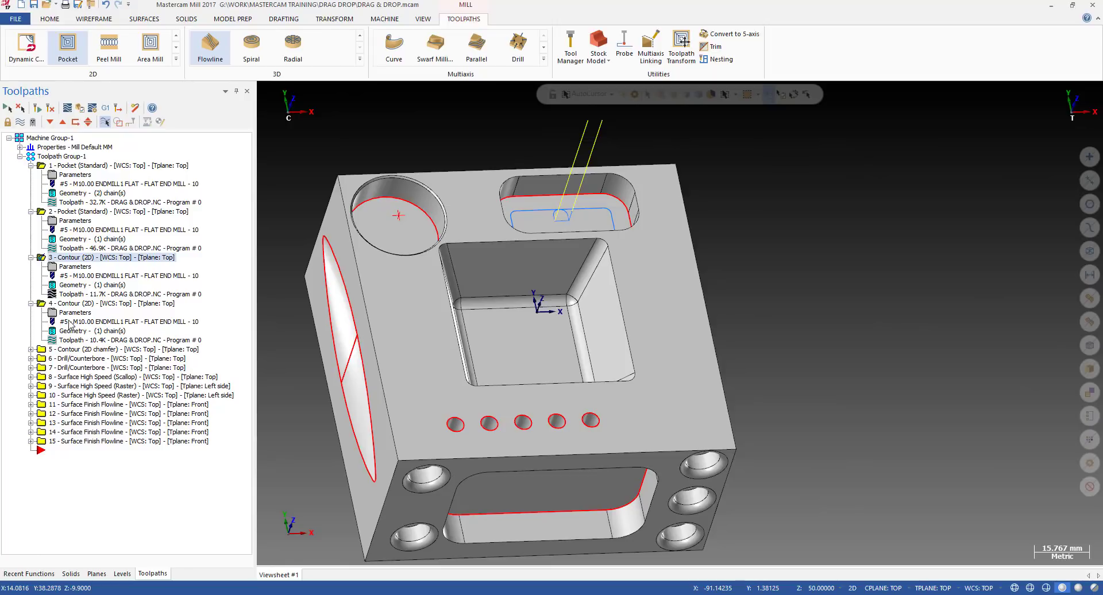
left_click(74, 304)
middle_click_drag(384, 282, 368, 269)
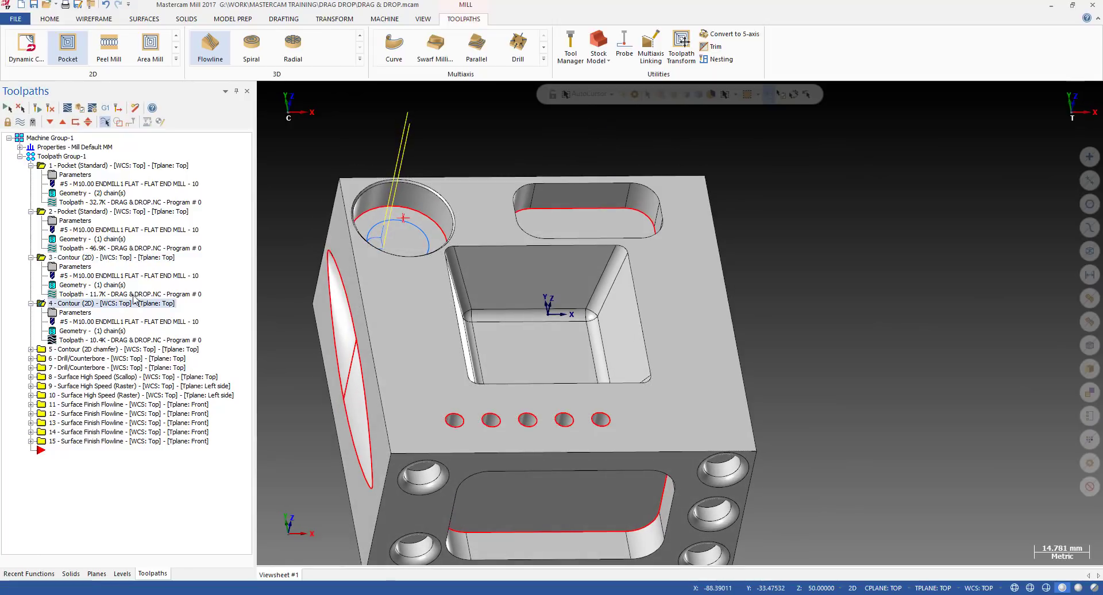
left_click(91, 278)
left_click(198, 132)
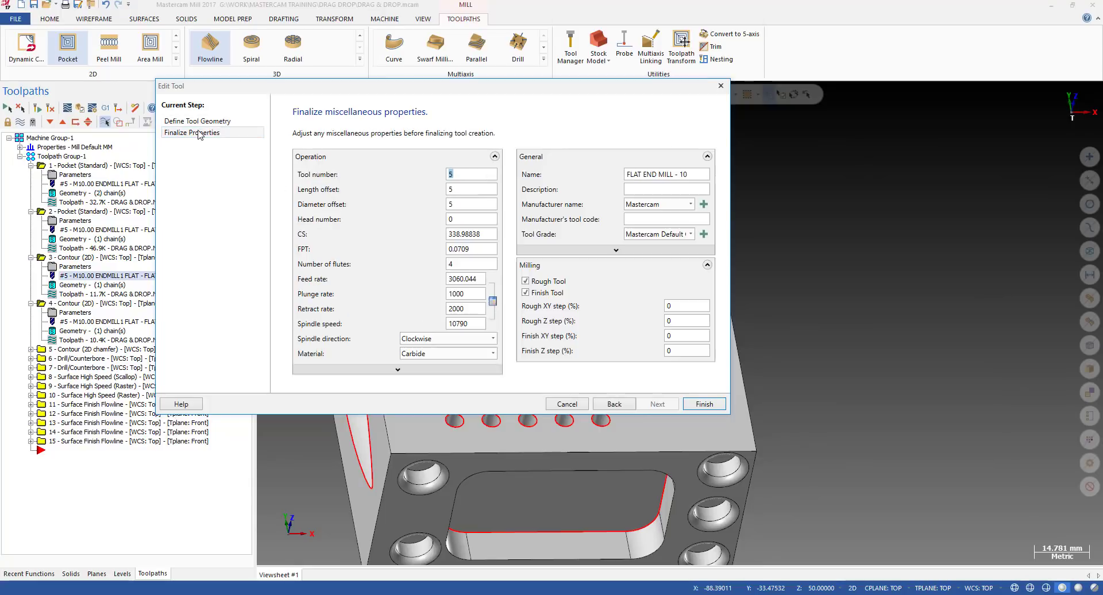
key("Escape")
Step: Set the tool feed rate of Contour operation 3 to 2000 and accept the parameters
left_click(86, 267)
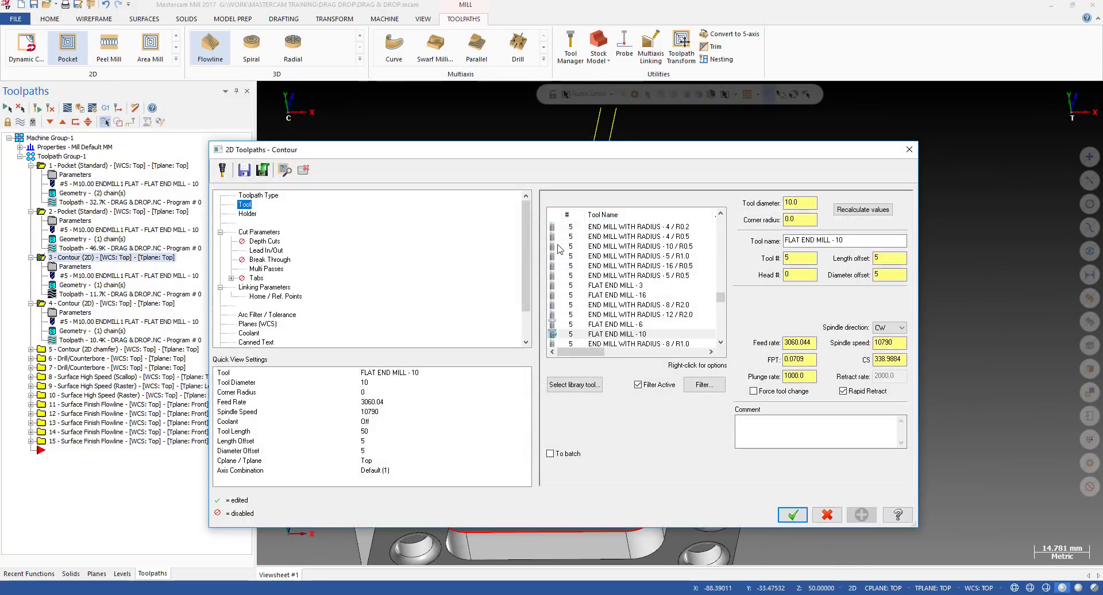
double_click(803, 341)
type("2000")
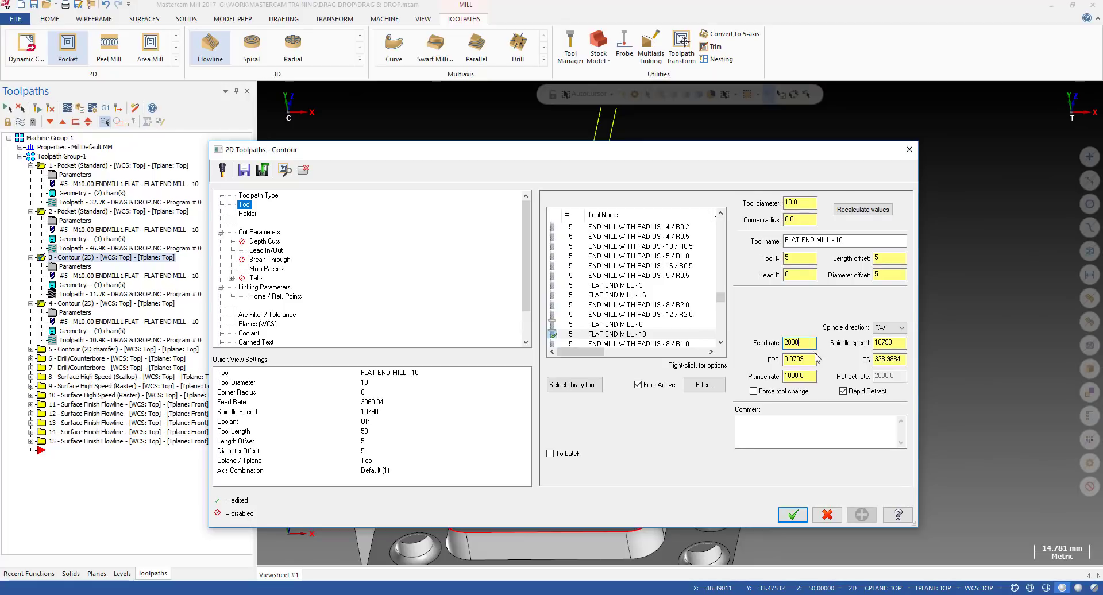
key("BackSpace")
left_click_drag(803, 344, 771, 341)
type("2000")
left_click(794, 516)
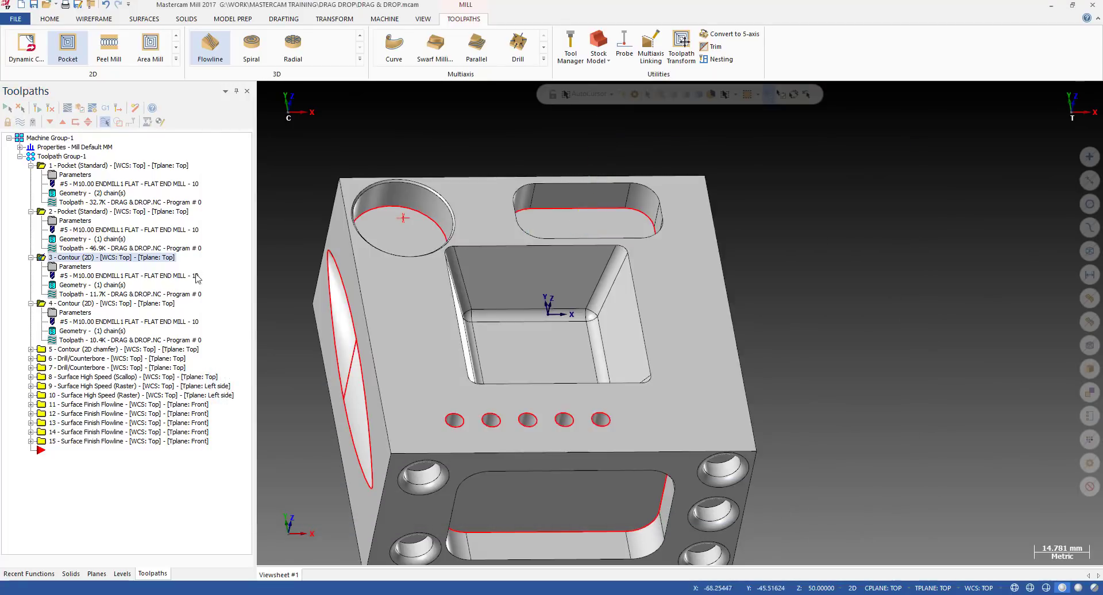
Step: Set the tool feed rate of Contour operation 4 to 3000 and accept the parameters
left_click(76, 313)
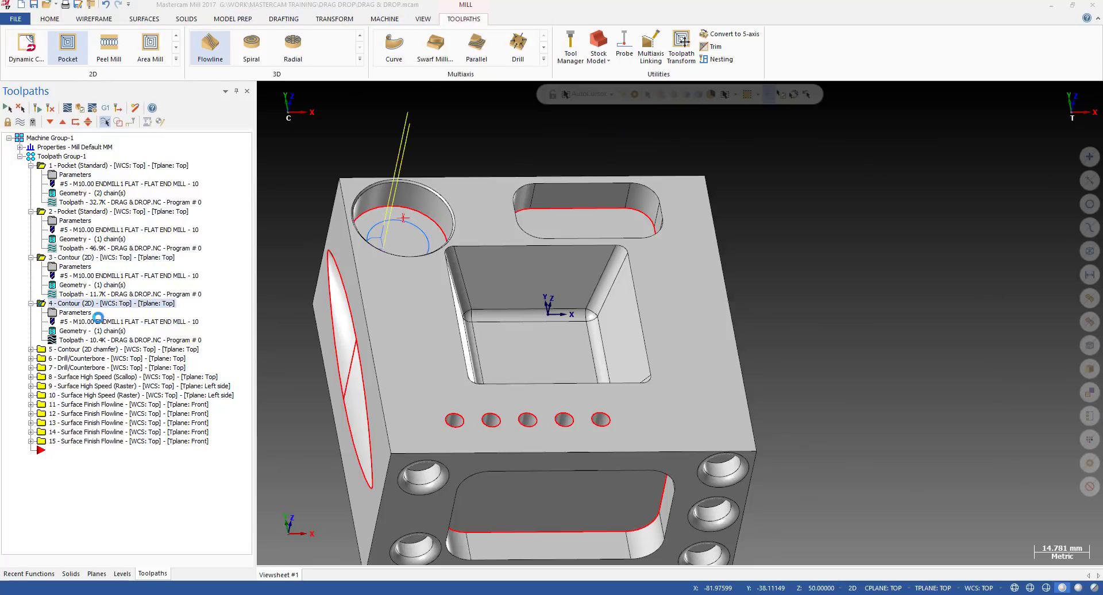
double_click(809, 343)
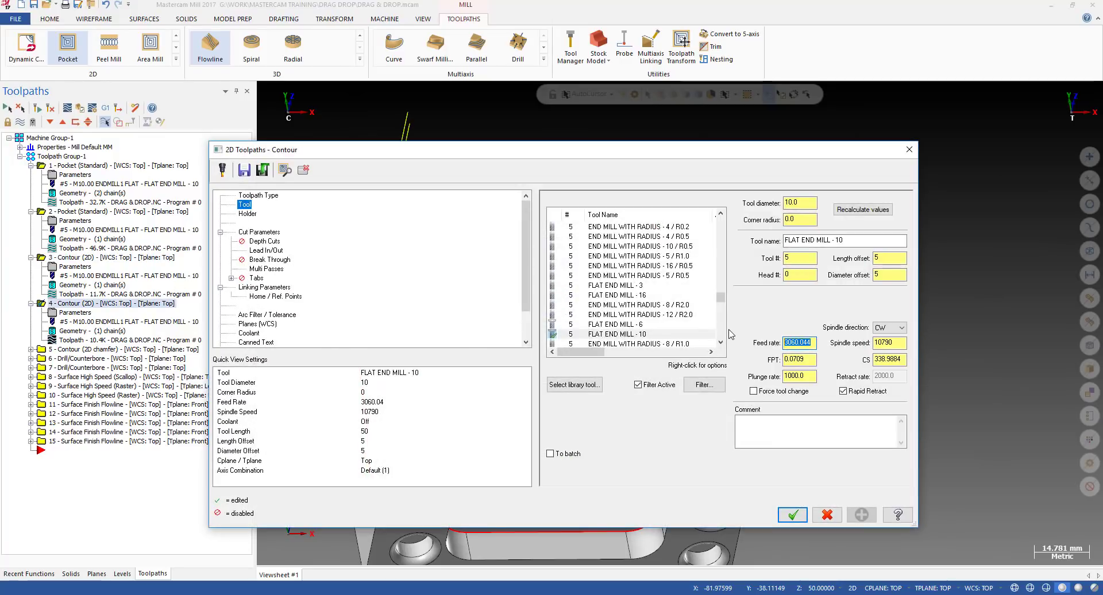
type("3000")
left_click(792, 514)
Step: Check the tool feed rates in the parameters of Contour operations 3 and 4
left_click(68, 268)
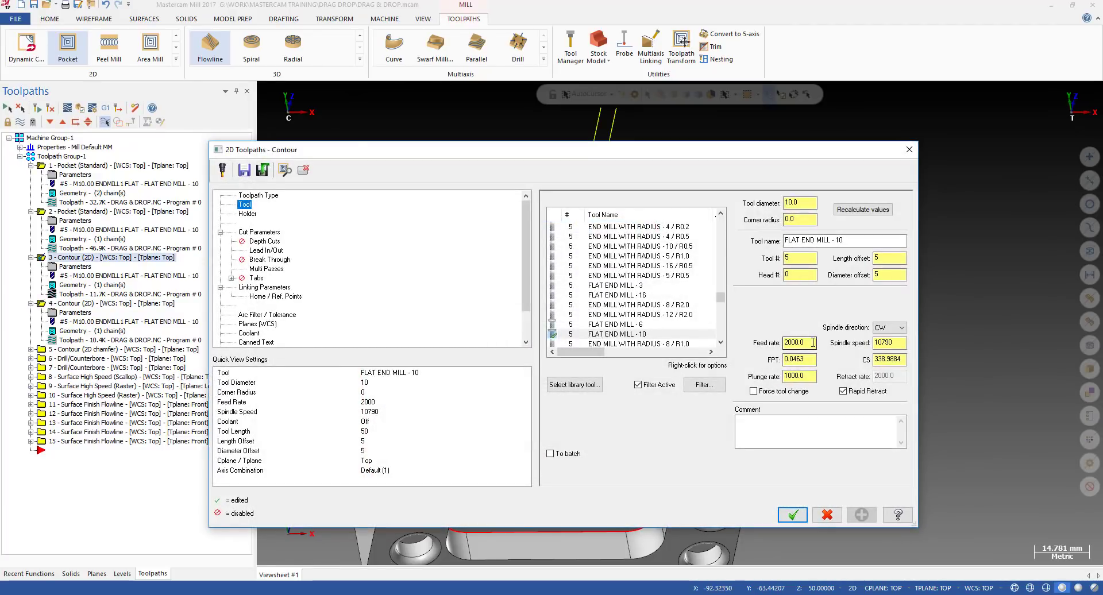
left_click_drag(813, 343, 781, 344)
left_click(793, 515)
left_click(82, 313)
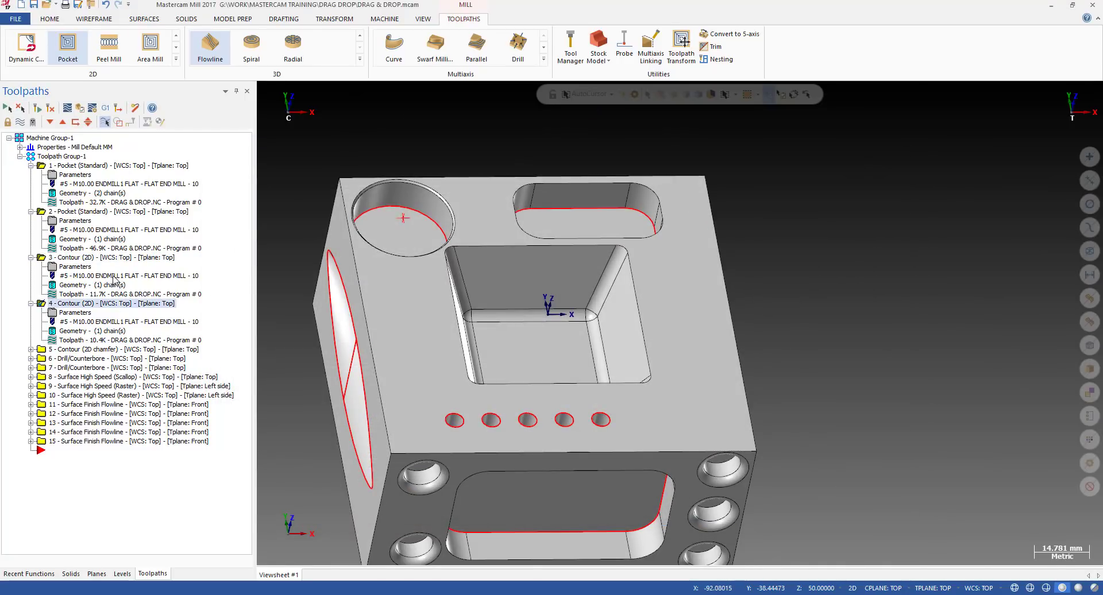
Step: Copy Contour operation 3's tool onto operation 4, check operation 4's feed rate, and regenerate its toolpath
left_click_drag(111, 278, 153, 321)
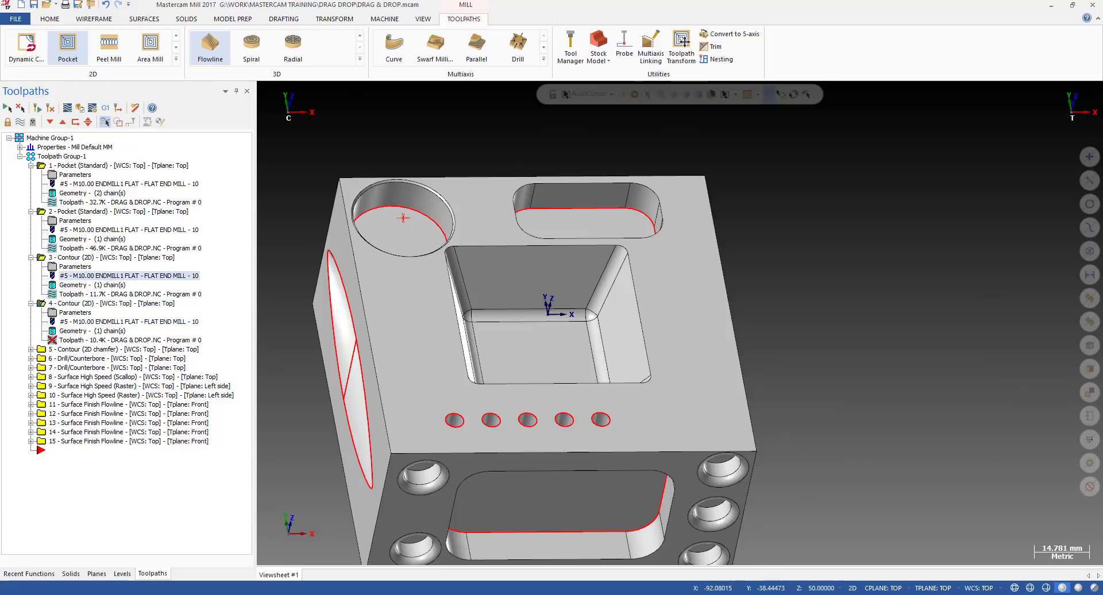
left_click(86, 304)
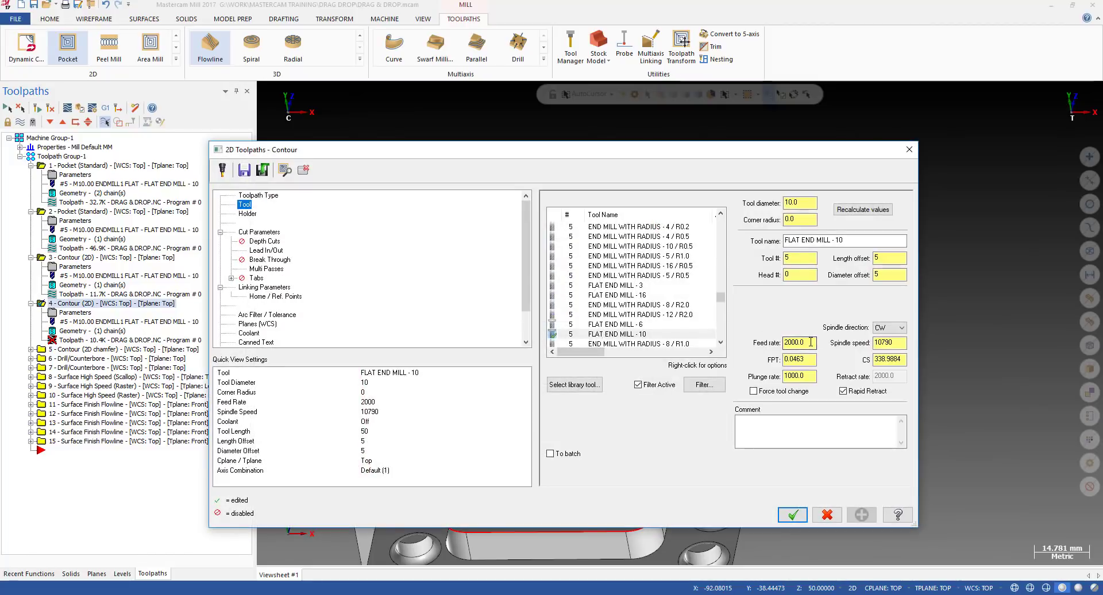
double_click(810, 342)
key("Escape")
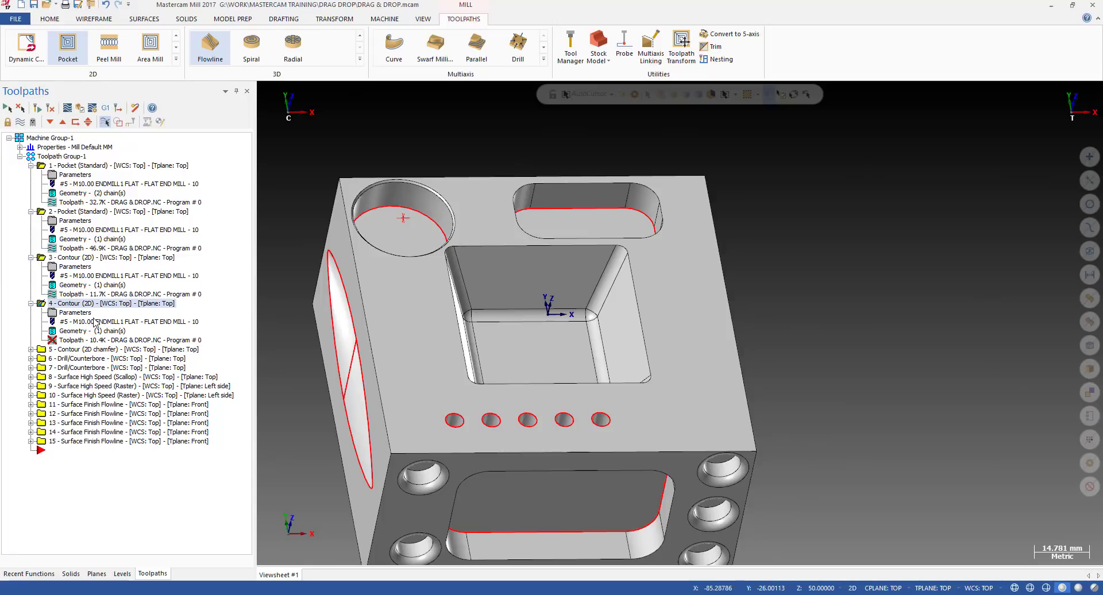
left_click(38, 108)
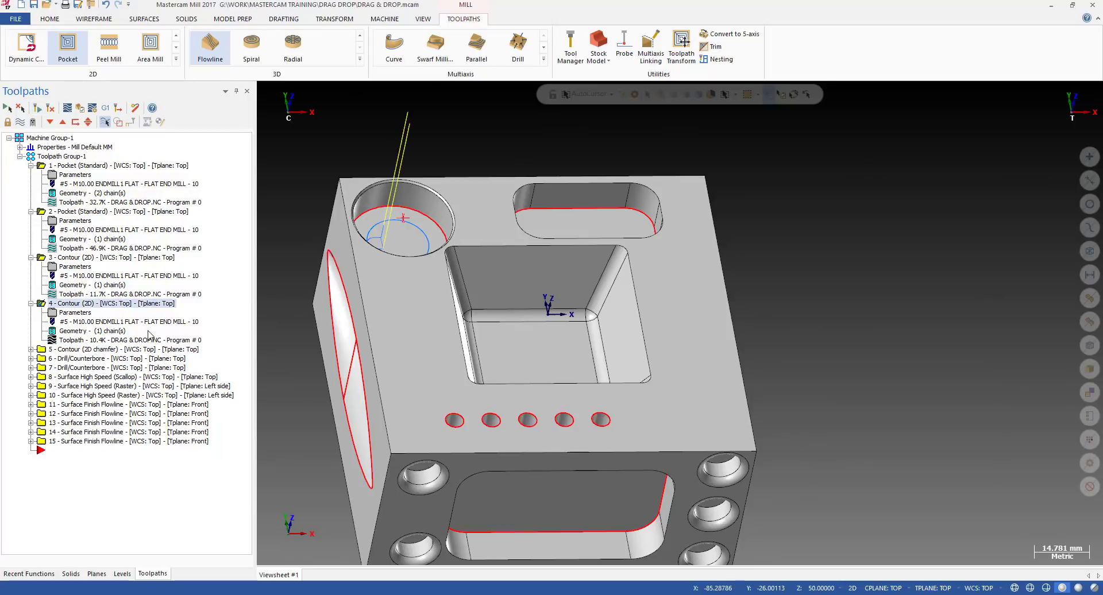
Step: Display Drill/Counterbore operation 6's toolpath and examine it over the row of five holes
middle_click_drag(537, 320, 493, 282)
scroll(575, 277, "down", 3)
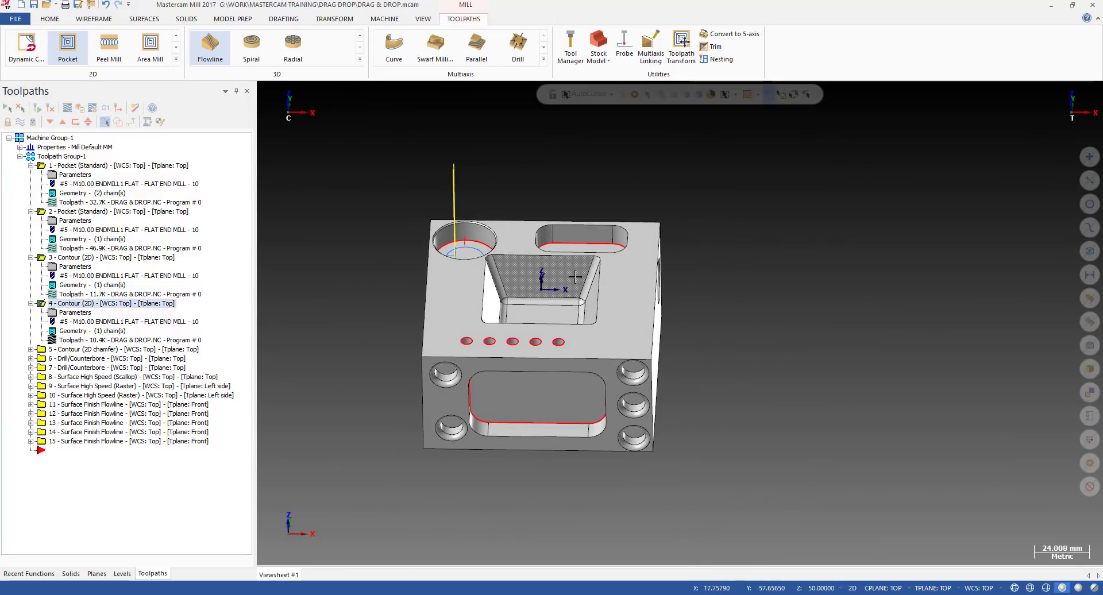
middle_click_drag(575, 276, 539, 308)
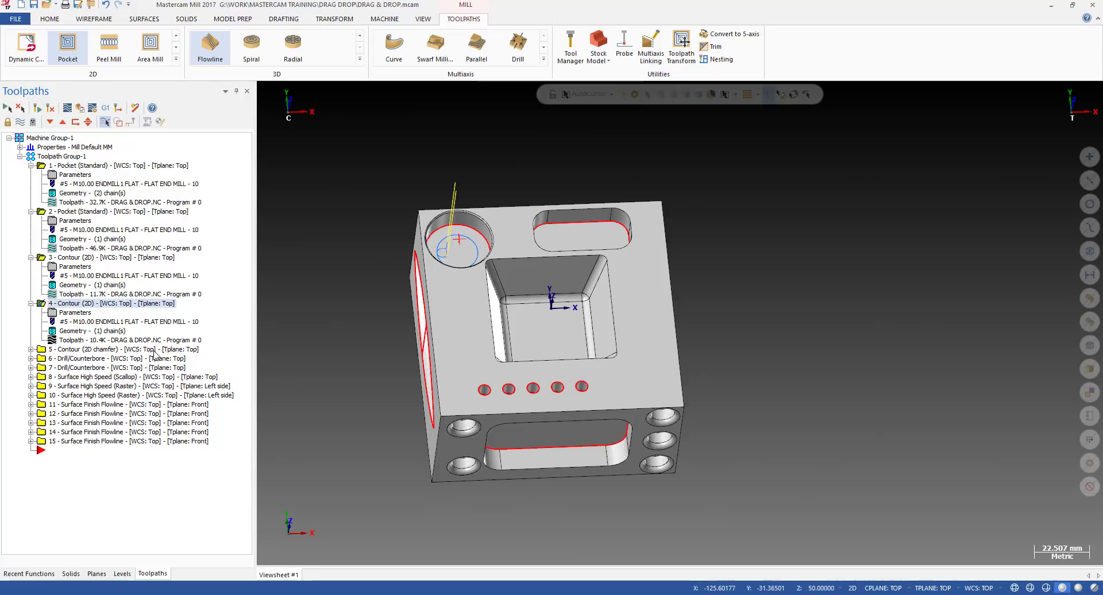
left_click(76, 358)
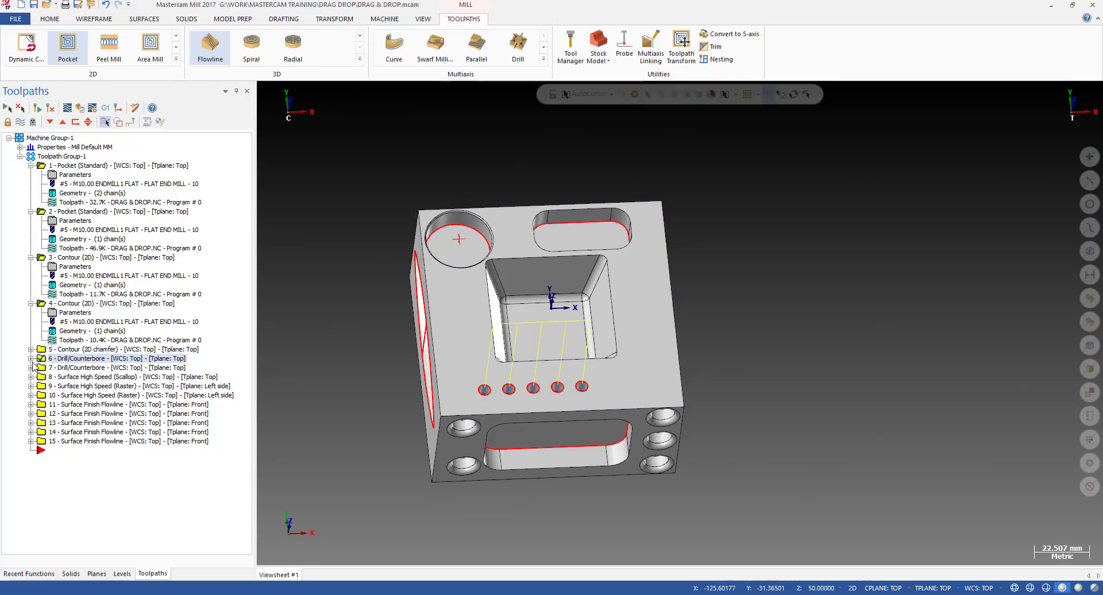
middle_click_drag(494, 345, 542, 307)
scroll(541, 360, "up", 3)
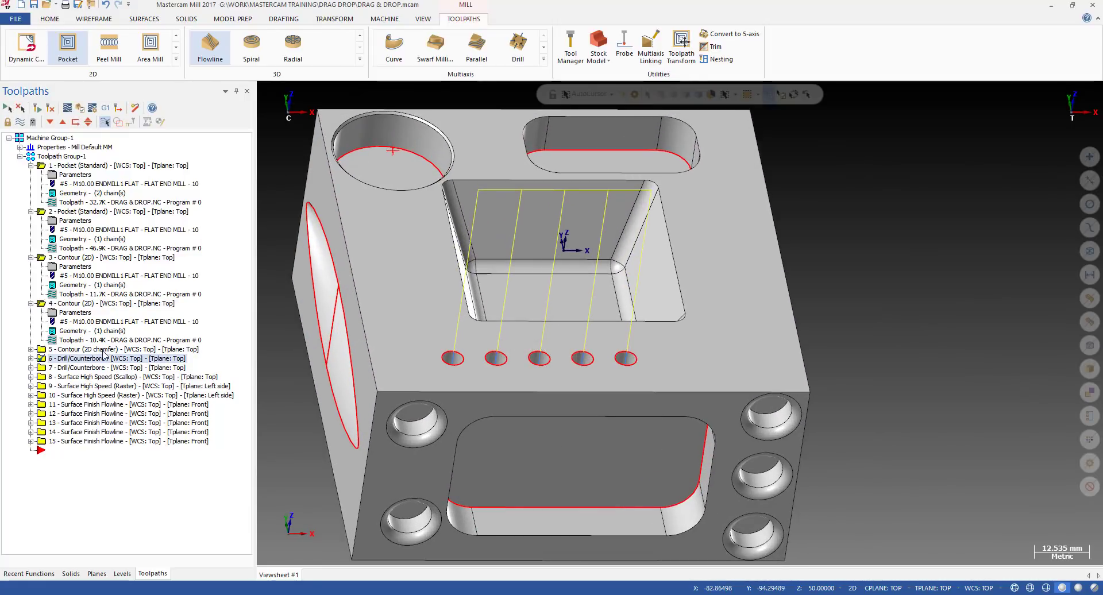
scroll(541, 262, "down", 2)
middle_click_drag(542, 261, 487, 266)
scroll(487, 266, "down", 1)
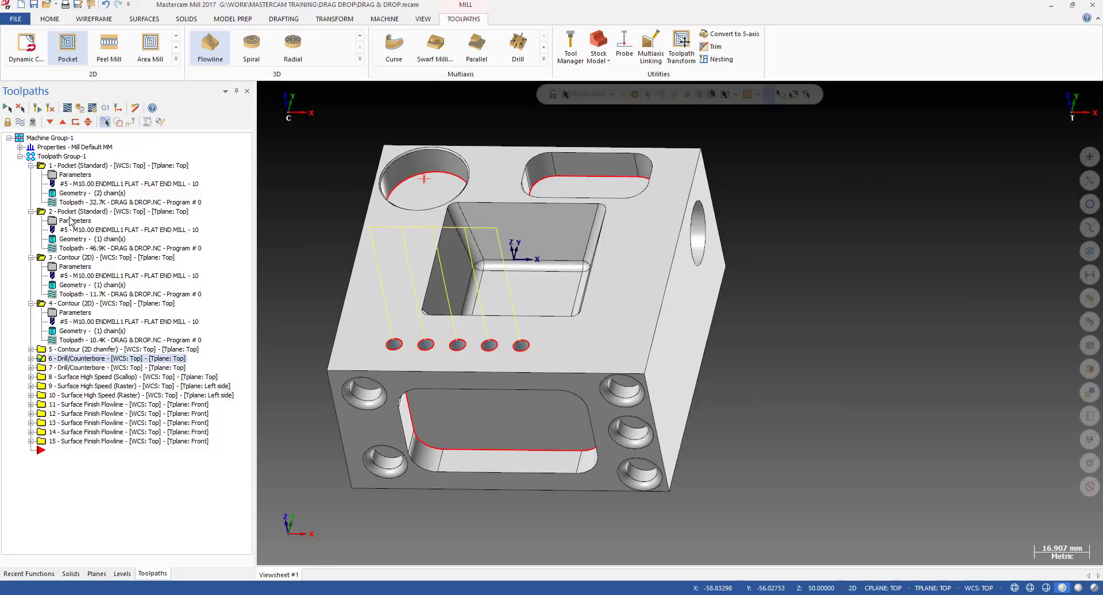
Step: Try to copy Pocket operation 2's parameters onto Contour operation 3
left_click_drag(70, 221, 81, 253)
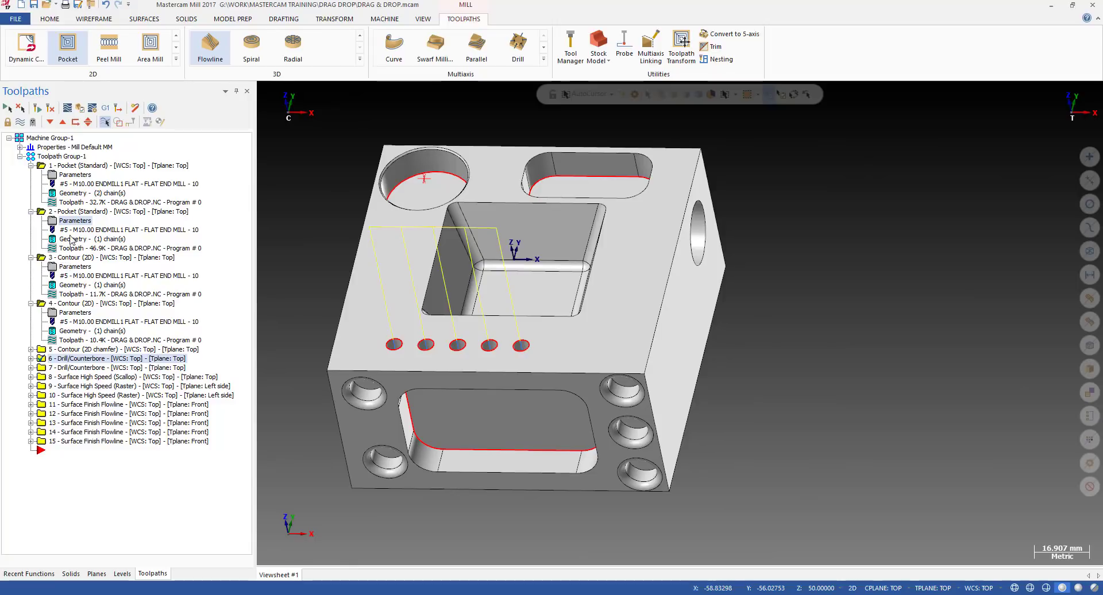
left_click_drag(77, 225, 94, 264)
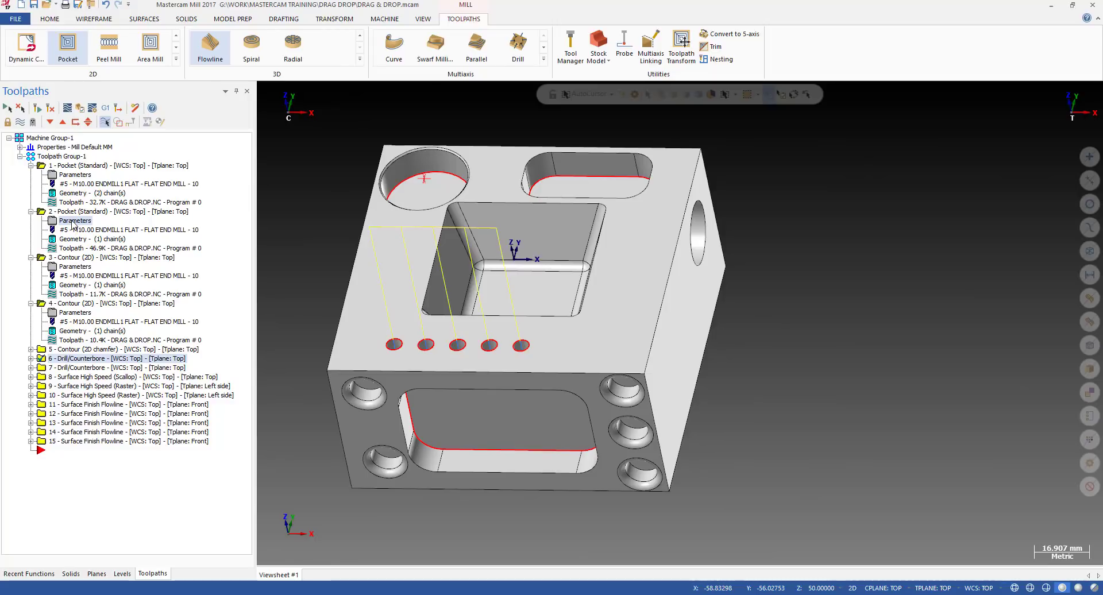
Step: Copy Pocket operation 2's parameters onto Pocket operation 1 and regenerate operation 1's toolpath
left_click_drag(71, 224, 74, 175)
left_click(75, 166)
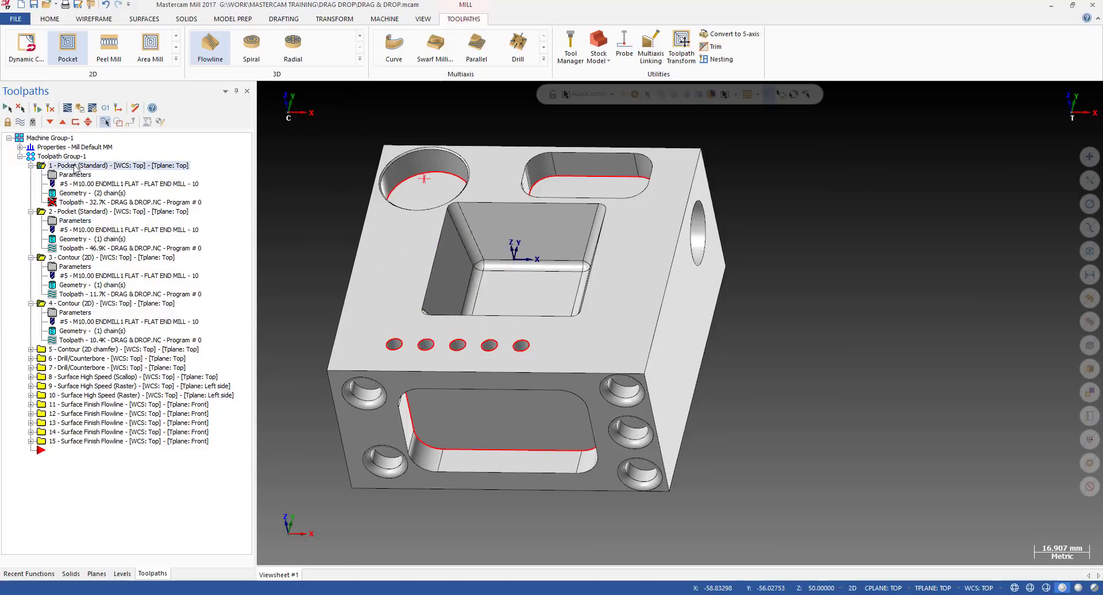
left_click(37, 108)
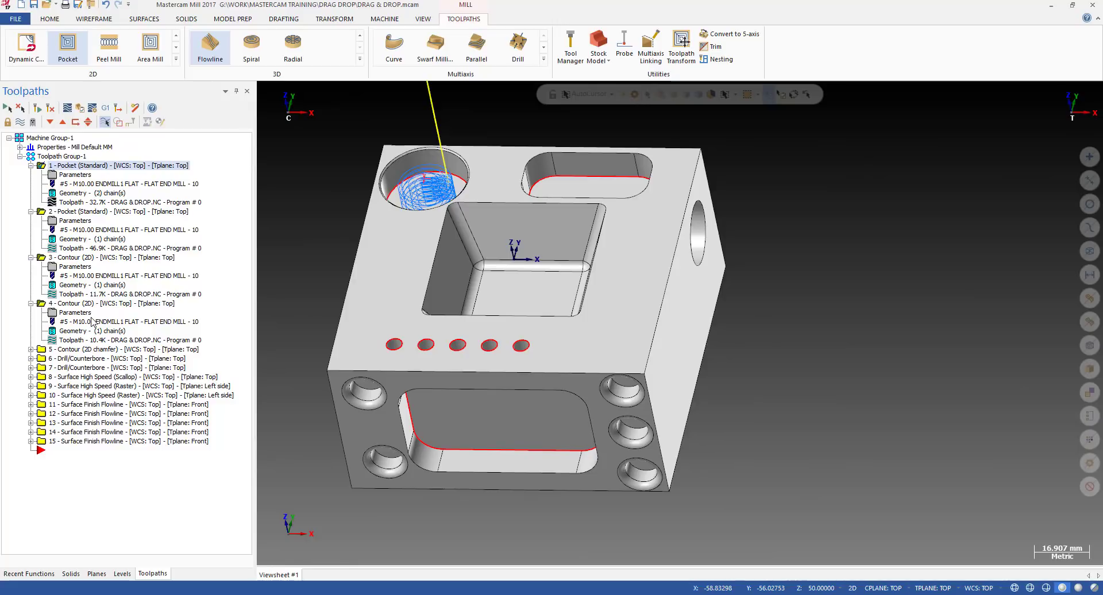
Step: Expand Drill/Counterbore operations 6 and 7 and compare which holes in the row each toolpath drills, in shaded and wireframe display
left_click(70, 350)
left_click(72, 359)
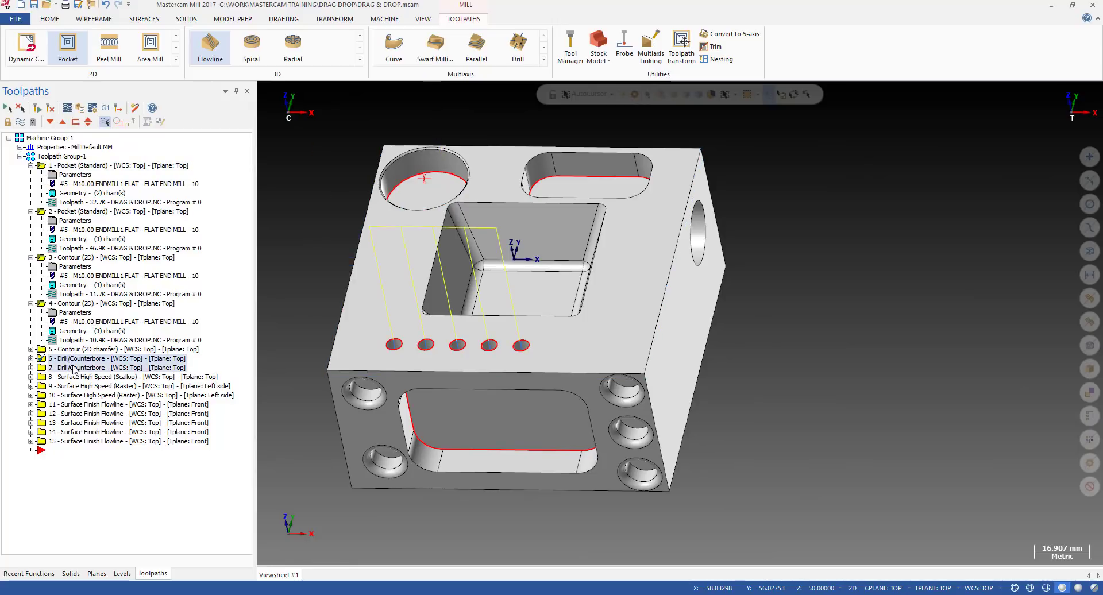
left_click(32, 359)
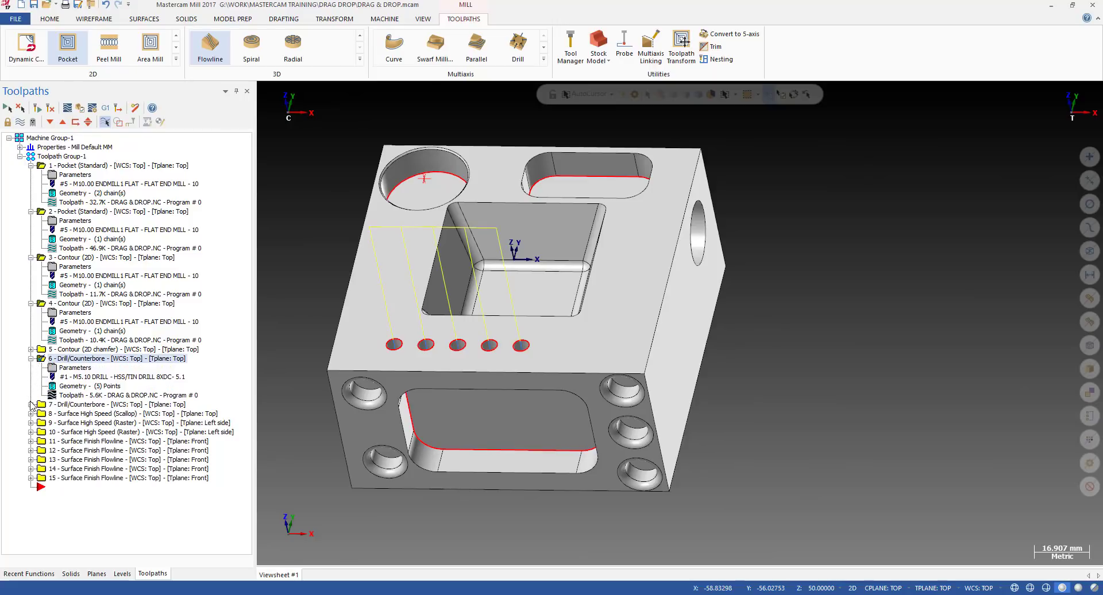
left_click(31, 405)
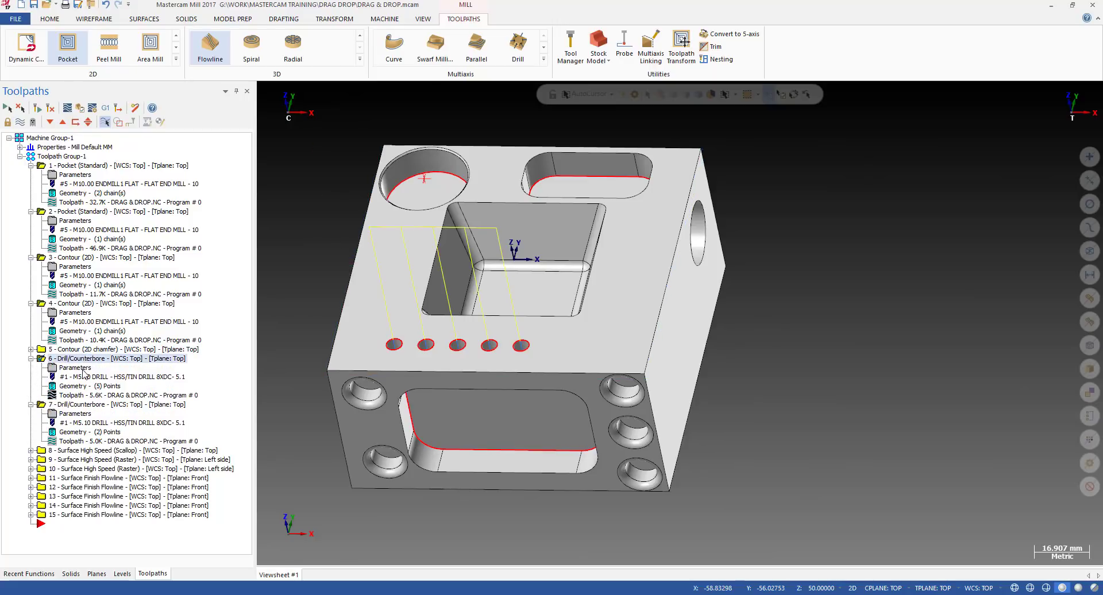
key("alt+s")
scroll(373, 363, "up", 3)
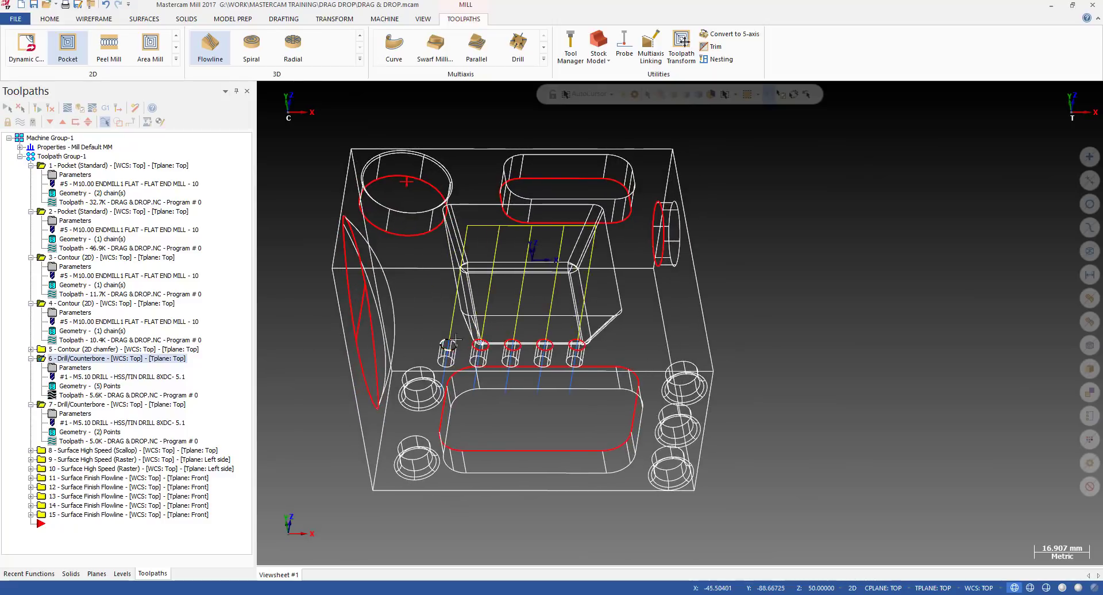
left_click(90, 405)
key("alt+s")
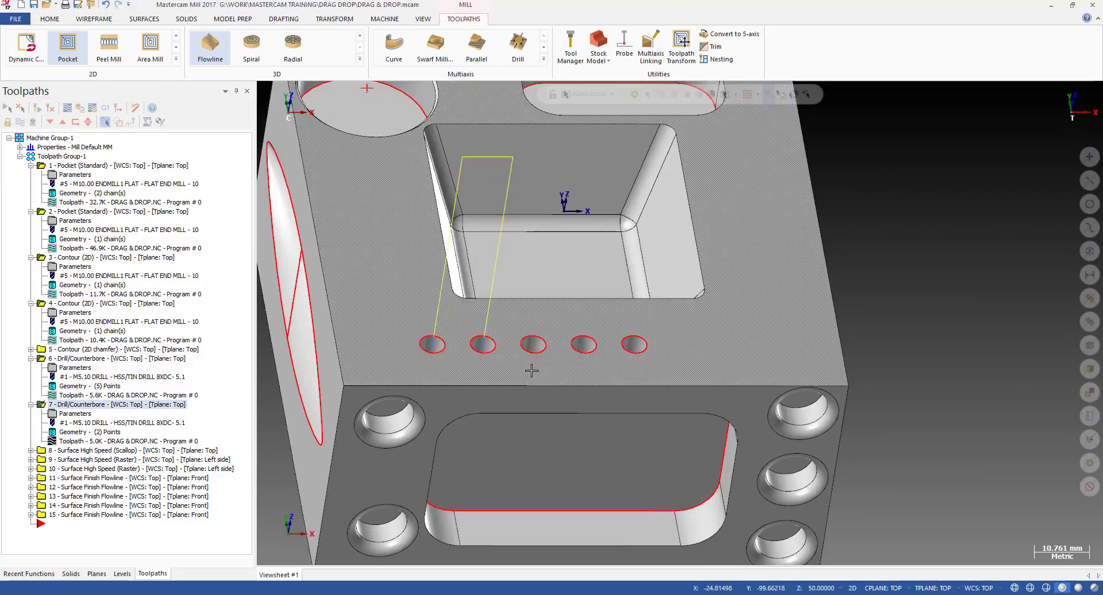
middle_click_drag(529, 370, 506, 372)
key("alt+s")
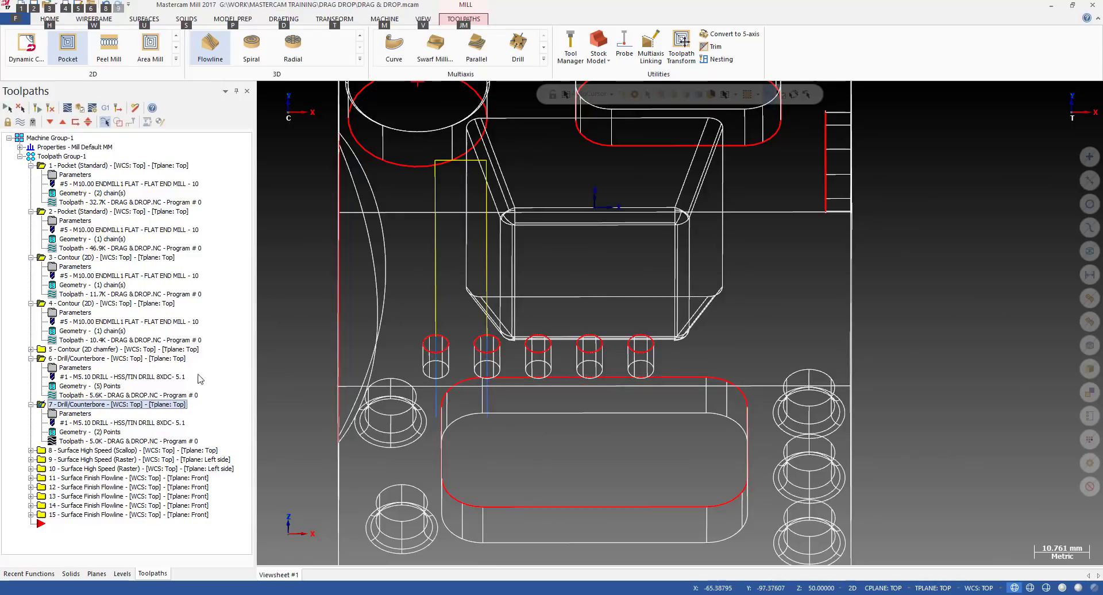
left_click(113, 360)
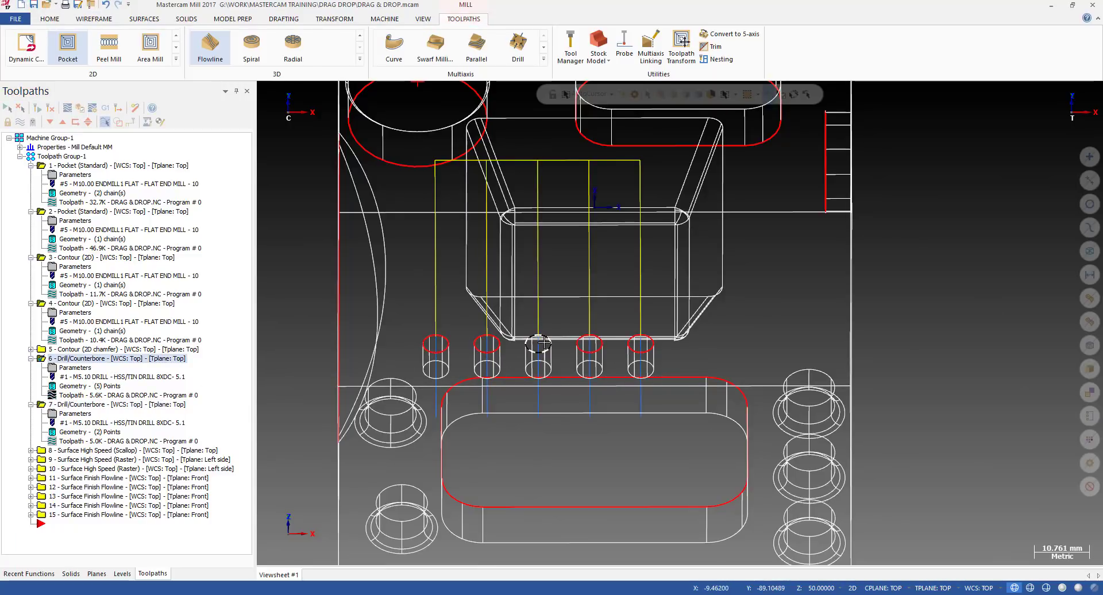
Step: Review Drill/Counterbore operation 7's list of drill points and the commands available for editing them
left_click(111, 432)
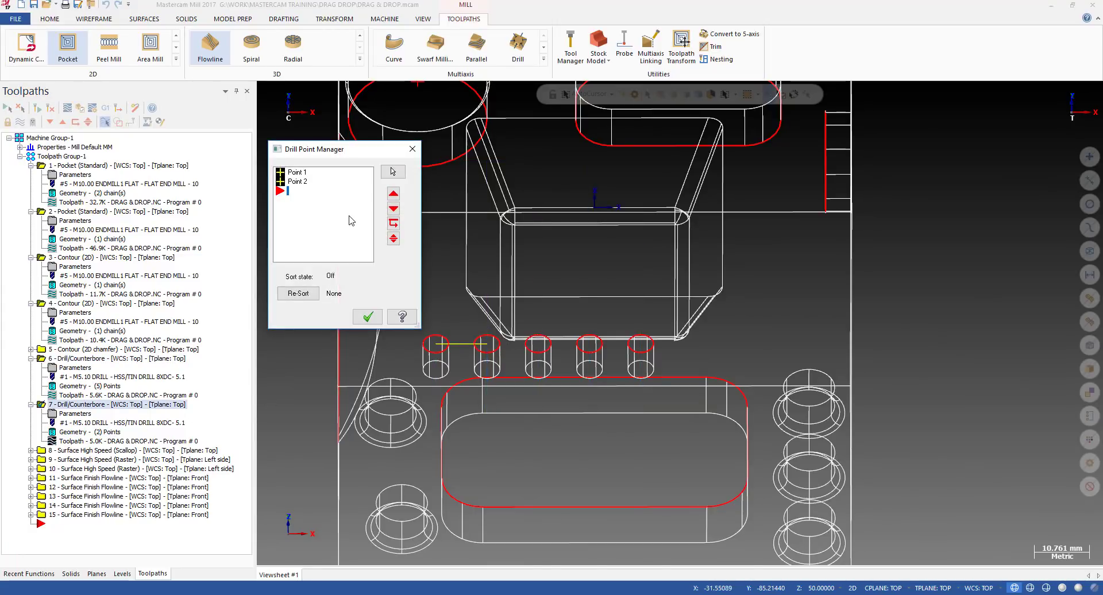
right_click(347, 214)
key("Escape")
left_click(368, 317)
Step: Copy Drill/Counterbore operation 6's point geometry onto operation 7 and regenerate operation 7's toolpath
key("alt+s")
scroll(501, 303, "down", 1)
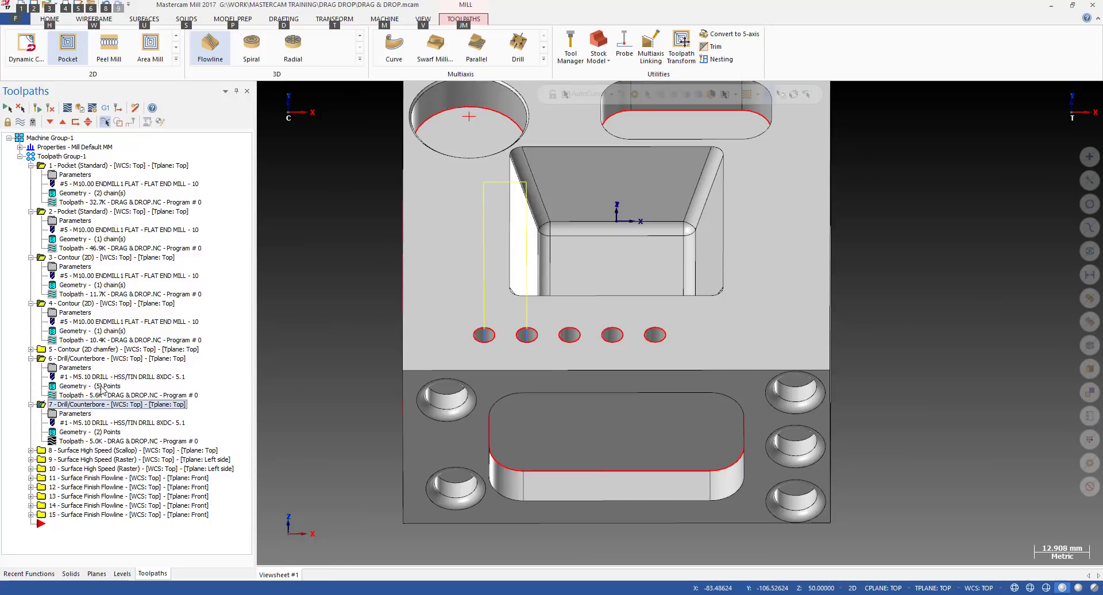
left_click_drag(103, 388, 105, 435)
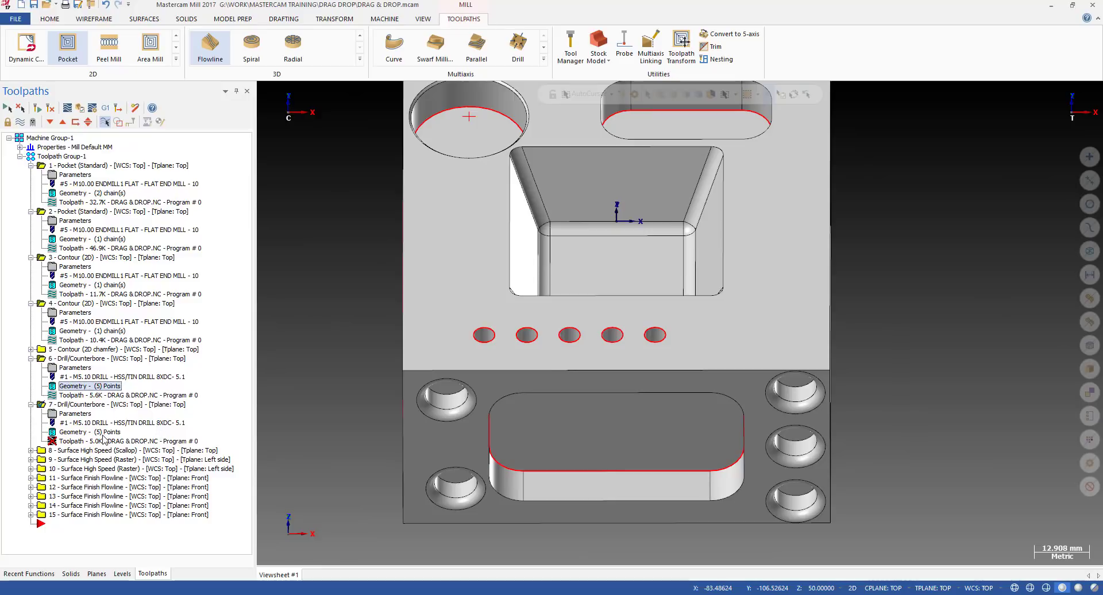
left_click(71, 405)
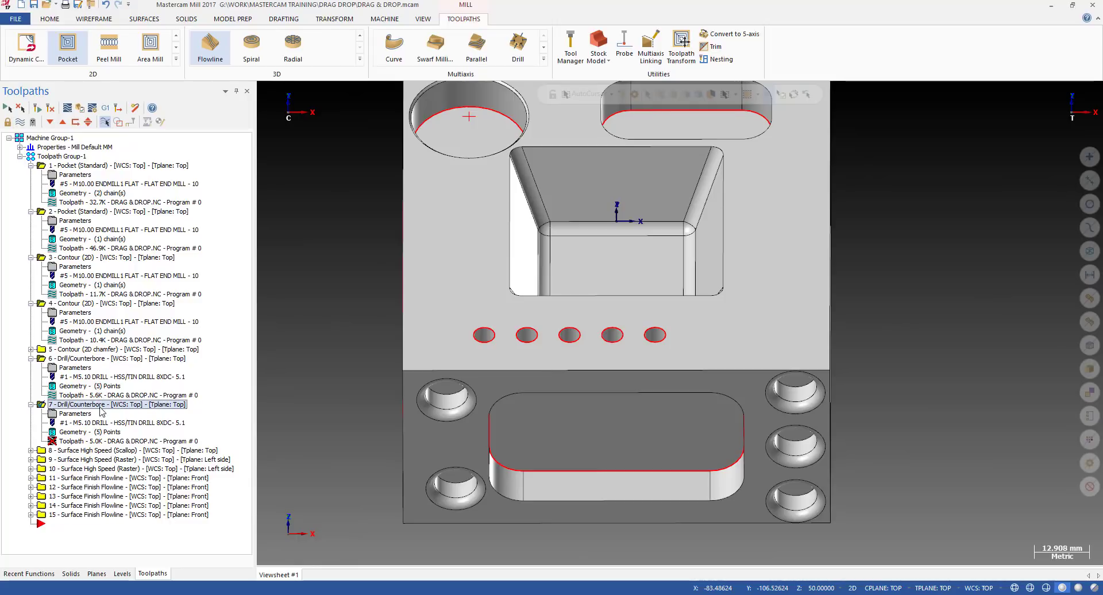
left_click(36, 109)
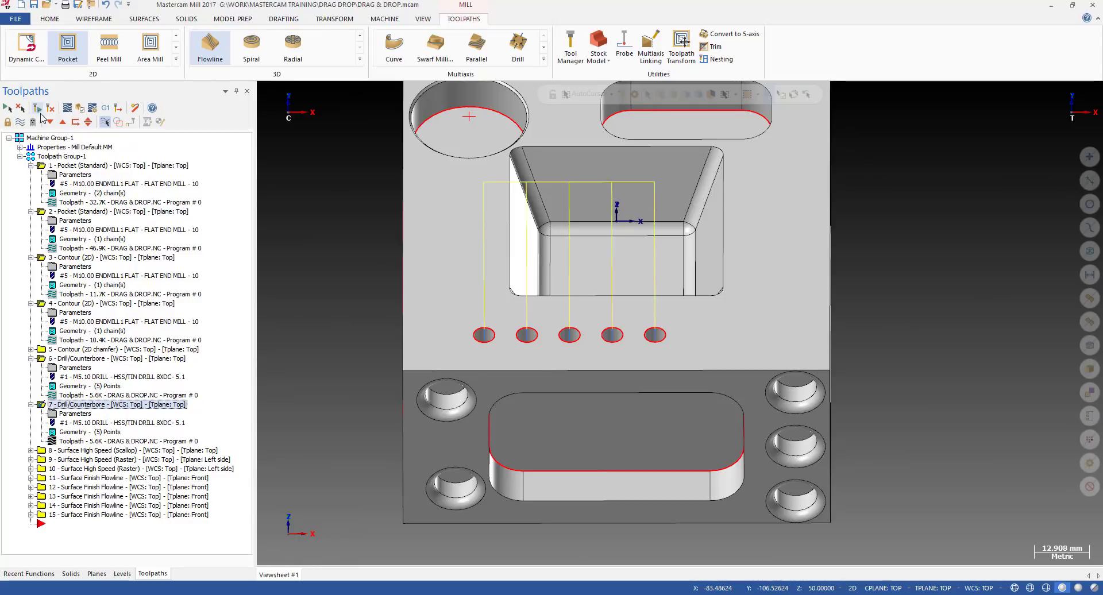
Step: Backplot Drill/Counterbore operation 7's toolpath to check the drill's motion over the row of holes
left_click_drag(110, 387, 118, 431)
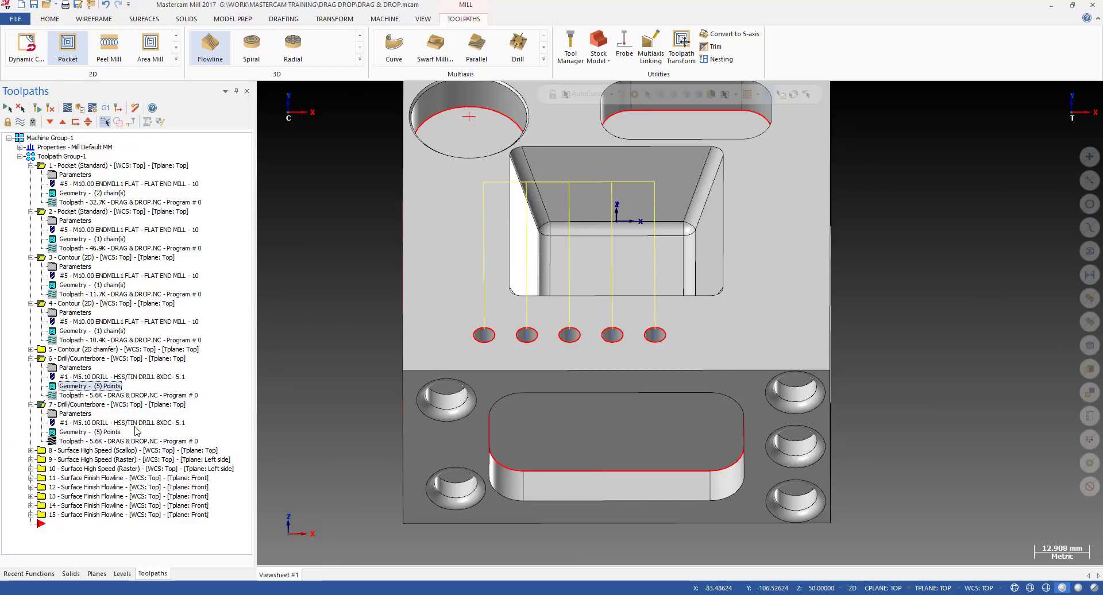
left_click(85, 444)
key("r")
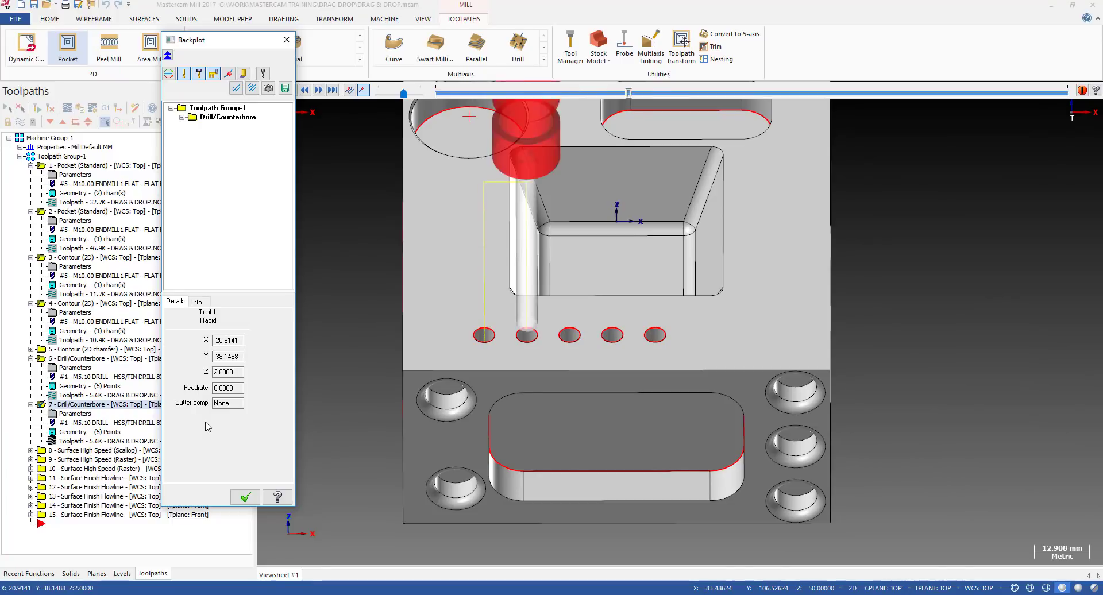
key("Escape")
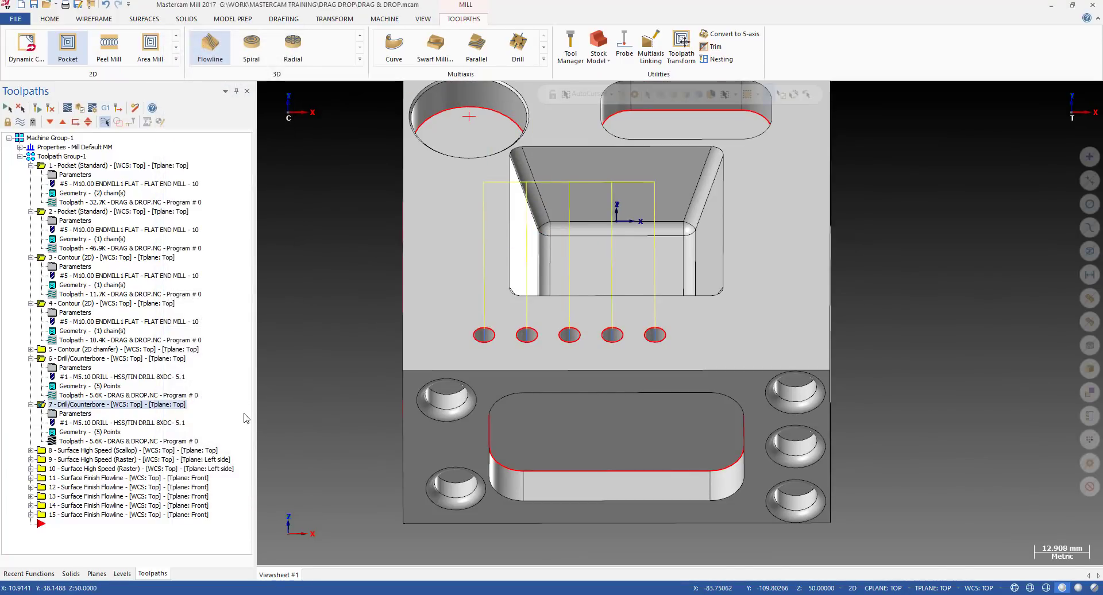
key("alt+1")
scroll(353, 457, "up", 1)
middle_click_drag(353, 458, 369, 424)
scroll(422, 445, "down", 2)
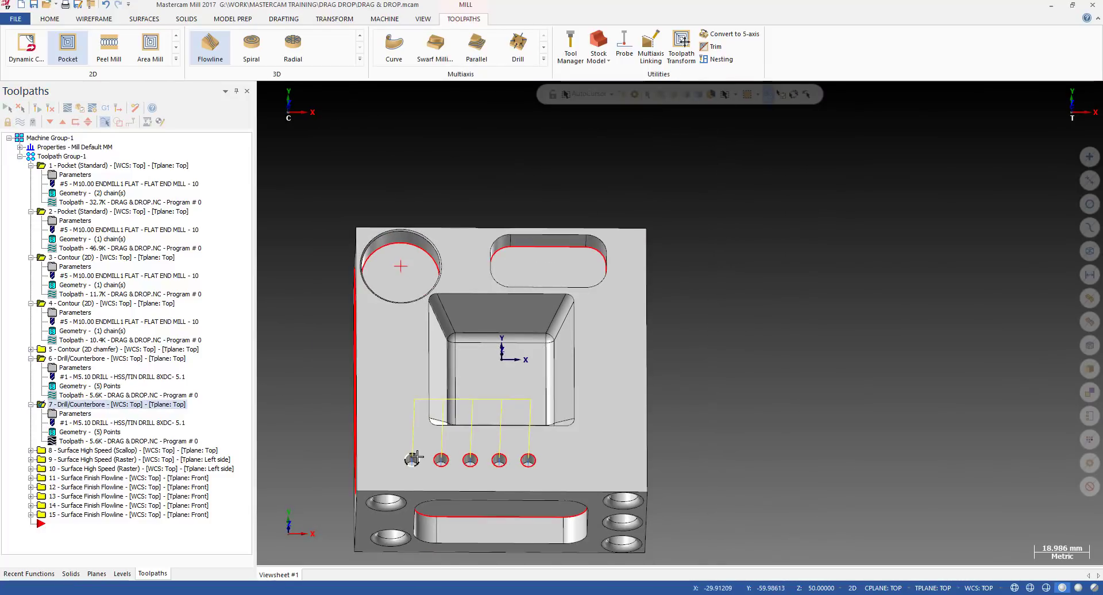
key("alt+1")
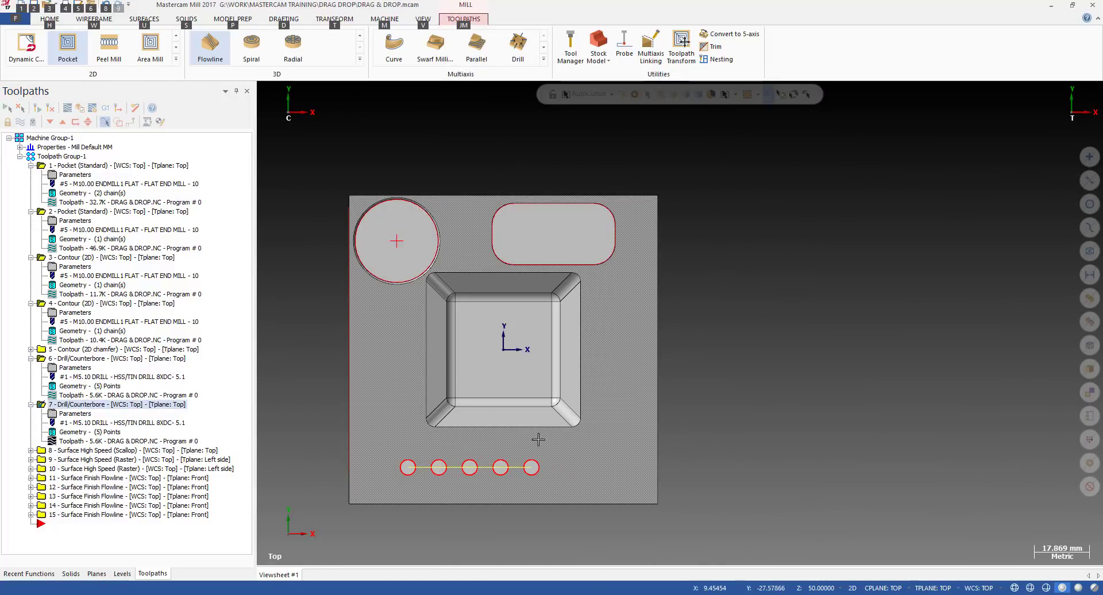
key("c")
middle_click_drag(569, 466, 565, 428)
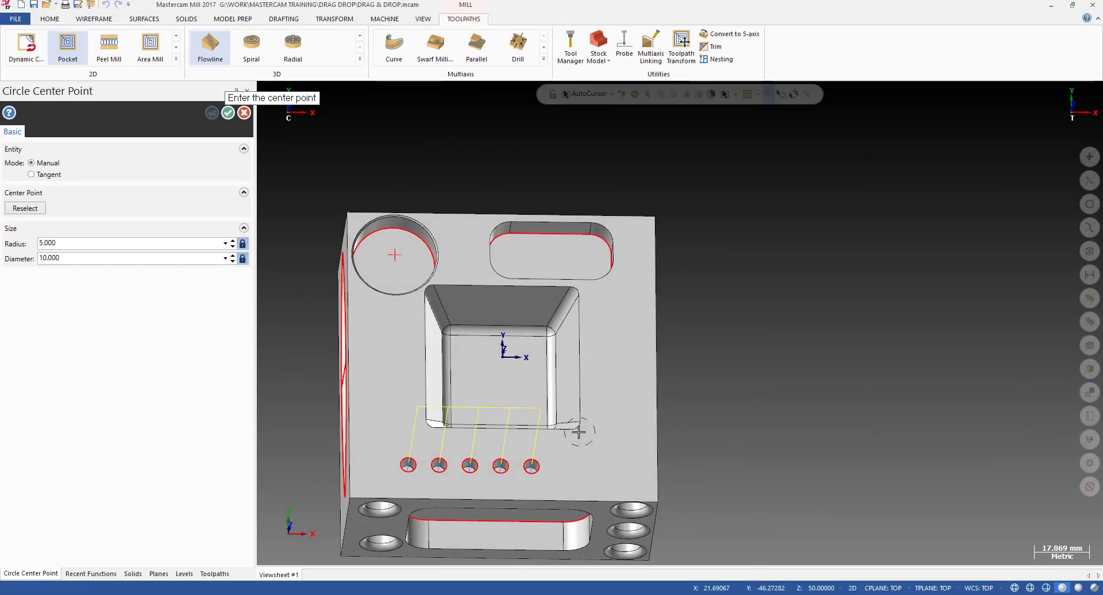
key("Escape")
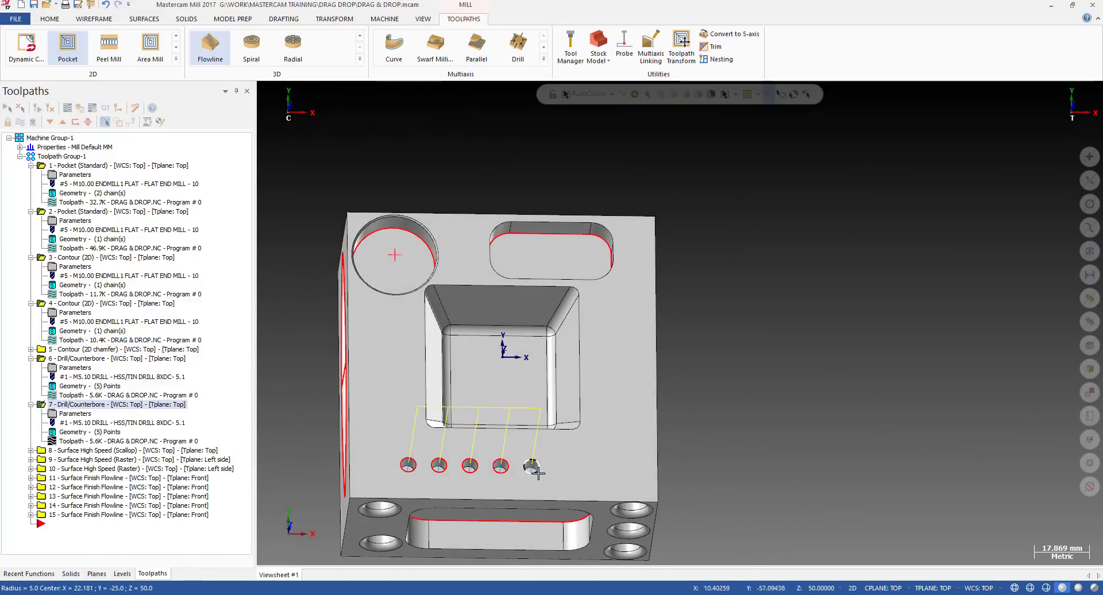
Step: Copy the circle of the last hole in the row a short distance along X with a single-instance Dynamic transform
left_click(531, 472)
key("d")
left_click(580, 456)
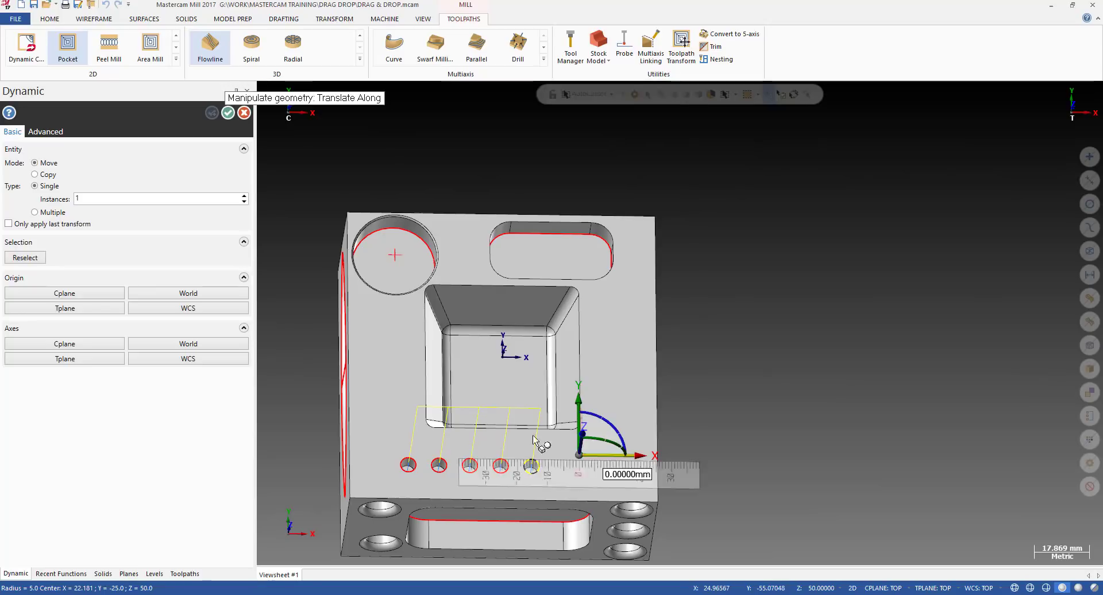
left_click(48, 174)
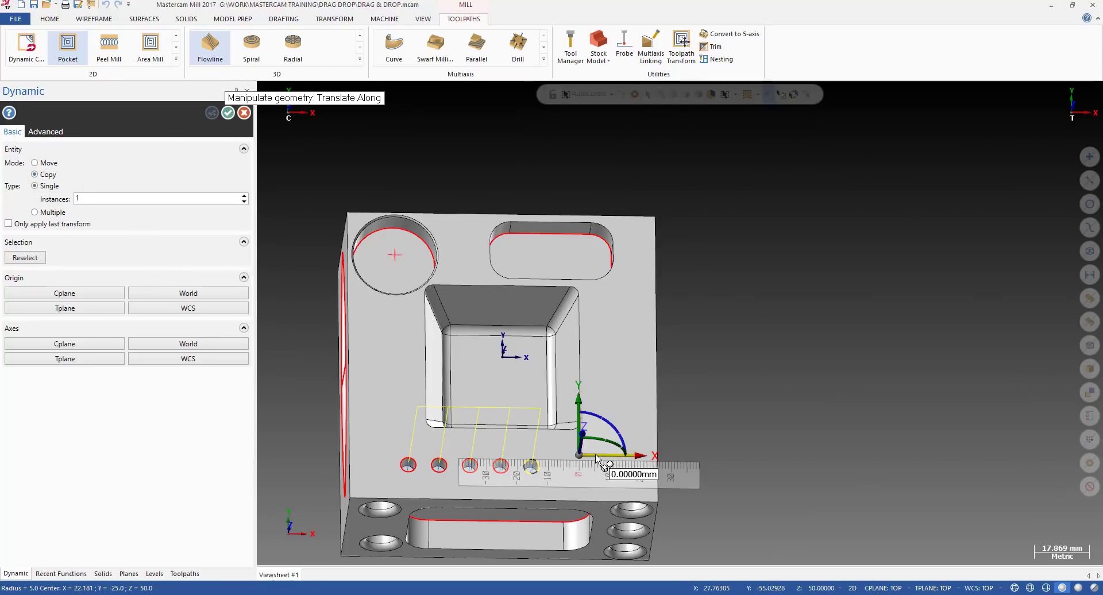
left_click(600, 456)
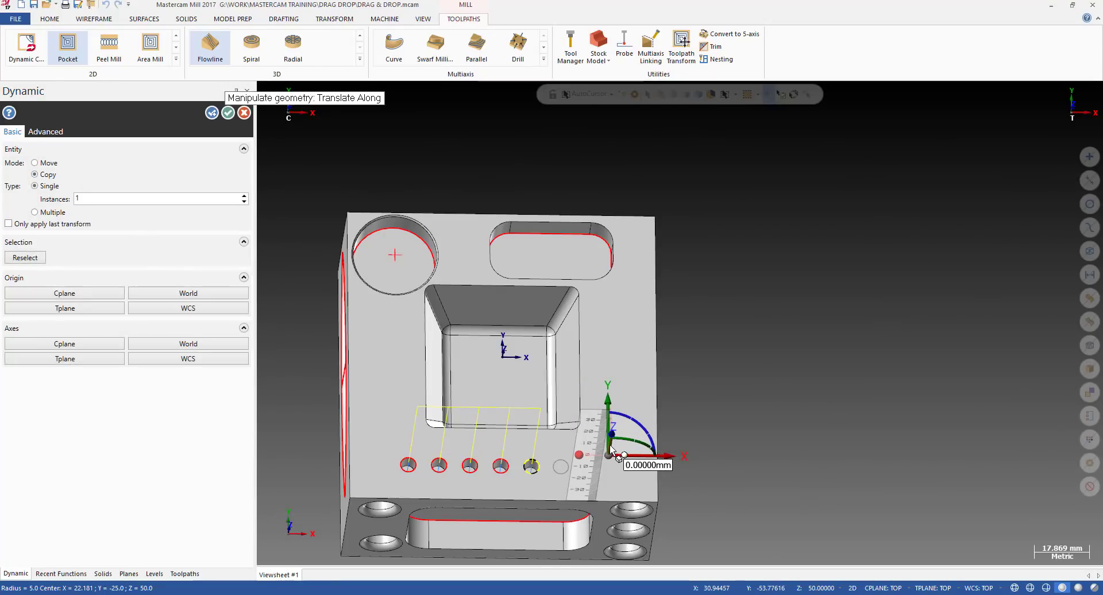
left_click(608, 456)
key("Return")
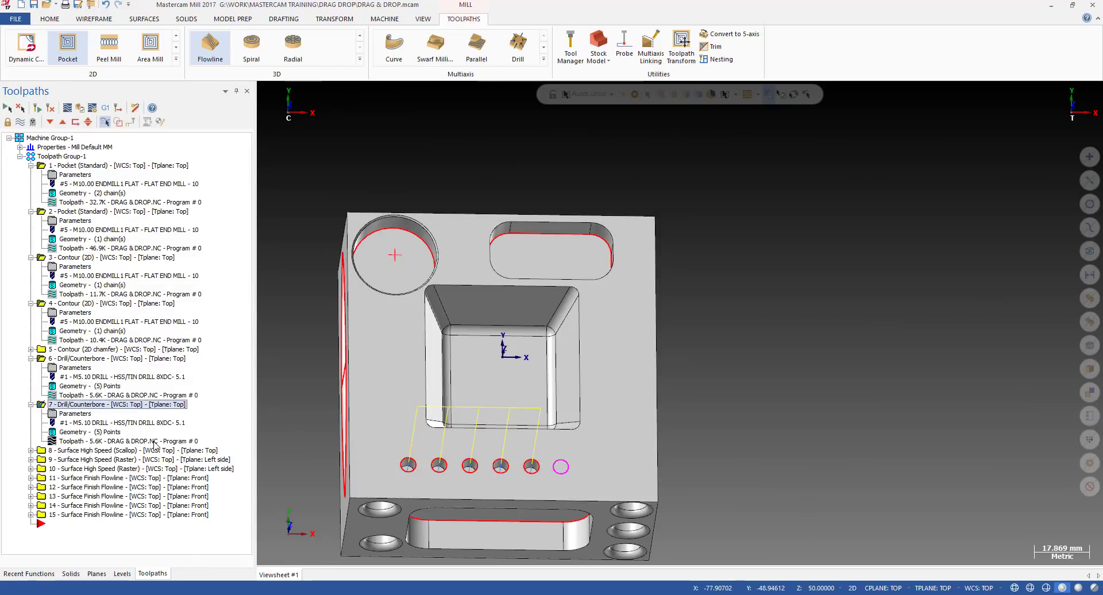
Step: Add the copied circle as an extra drill point in Drill/Counterbore operation 6's geometry
left_click(85, 386)
right_click(305, 237)
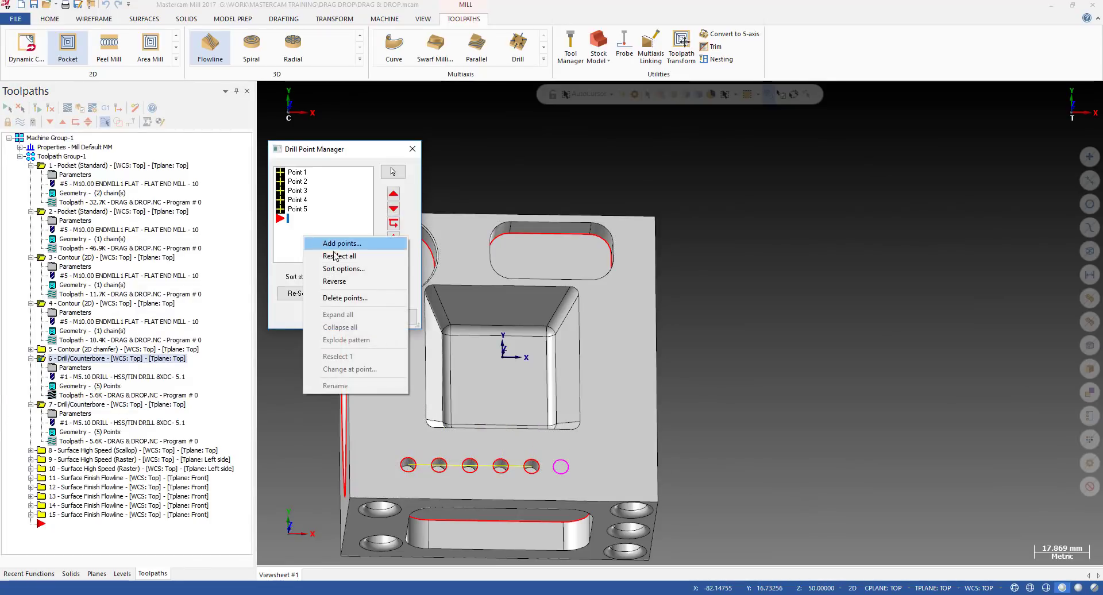
left_click(340, 244)
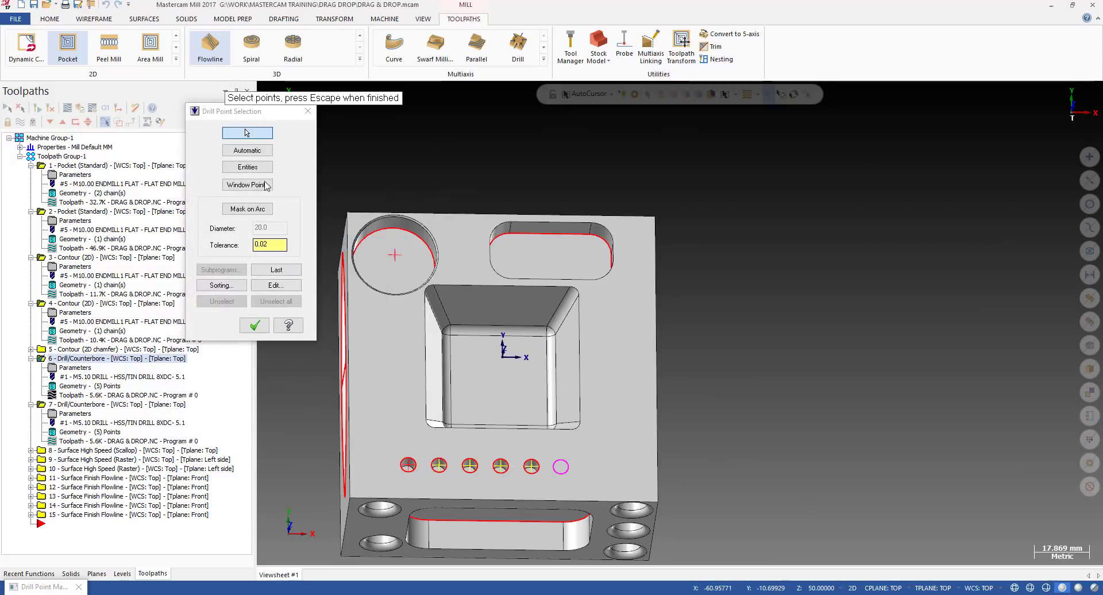
left_click(247, 166)
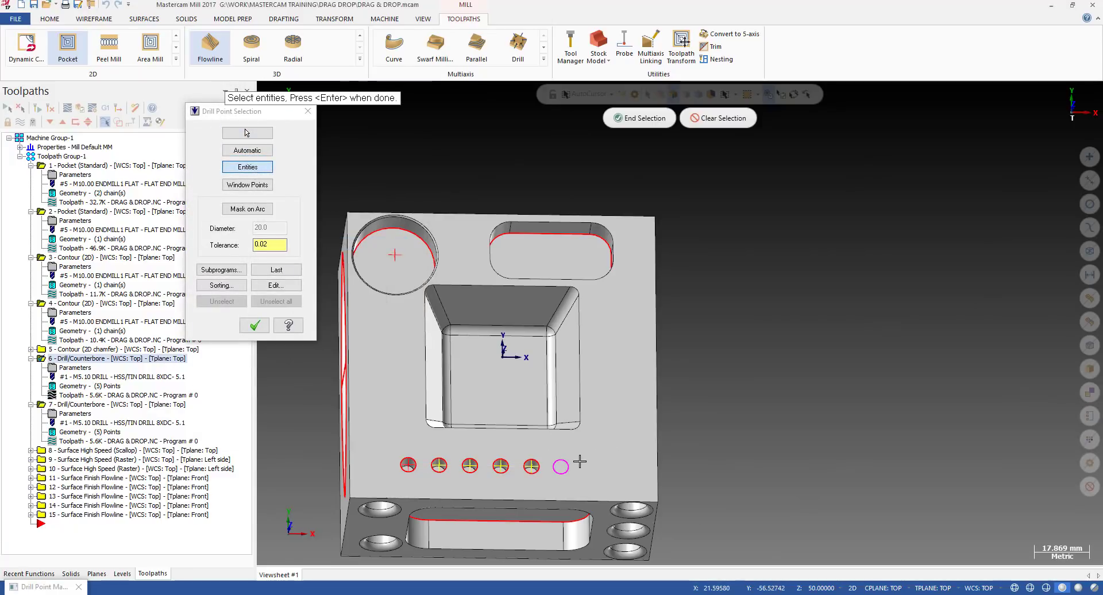
left_click(254, 325)
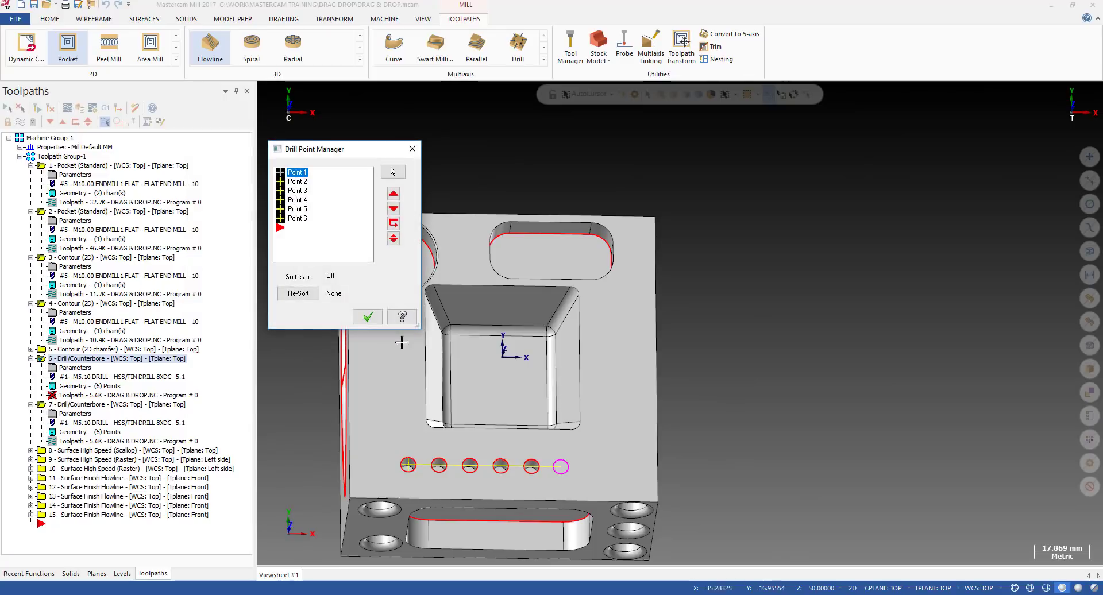
left_click(367, 316)
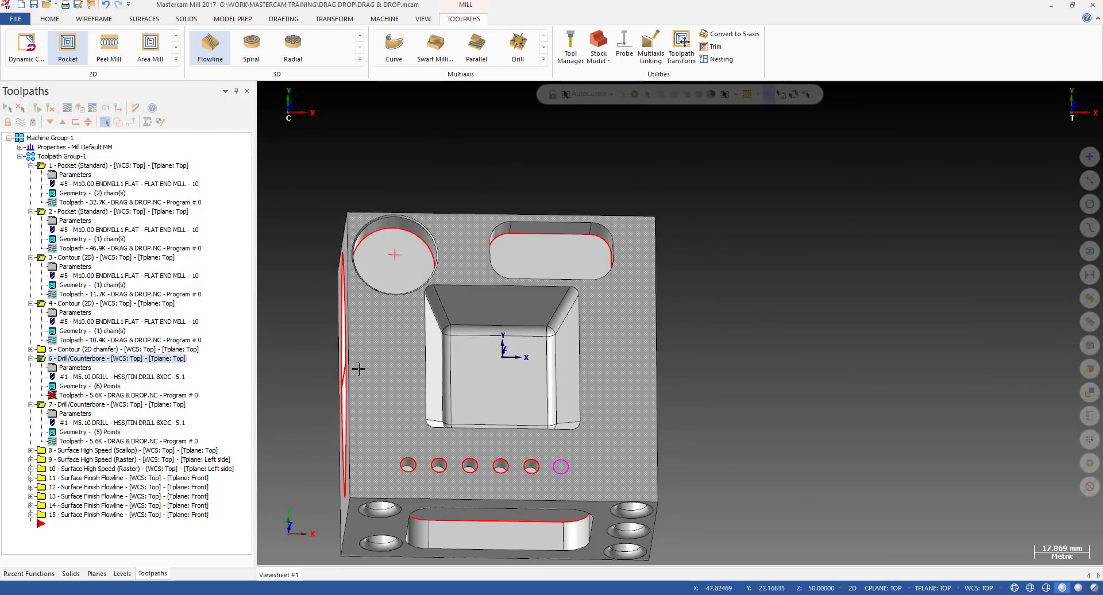
Step: Remove the added point from Drill/Counterbore operation 6's geometry and regenerate its toolpath
left_click(92, 387)
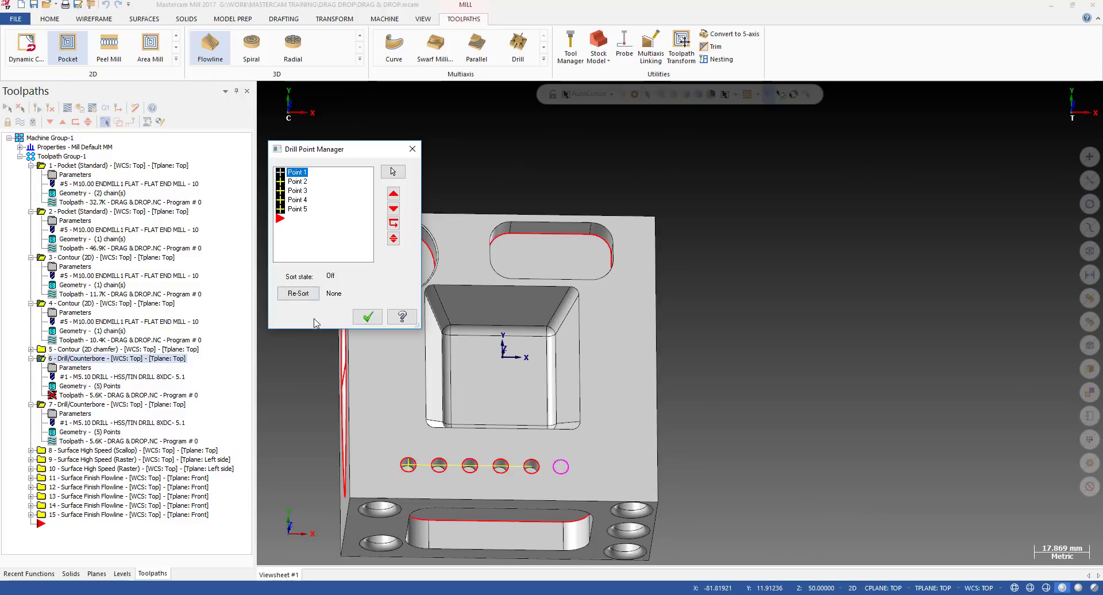
left_click(363, 318)
left_click(37, 108)
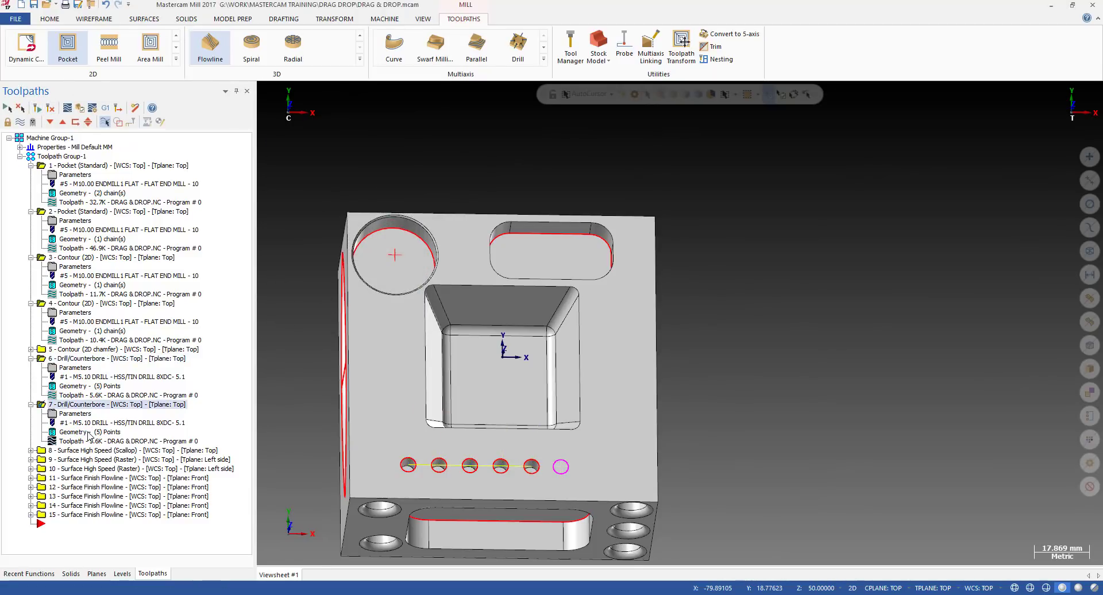
Step: Reselect Drill/Counterbore operation 7's geometry as only the copied circle, regenerate its toolpath, and compare it with operation 6's
left_click(89, 434)
right_click(322, 216)
left_click(368, 236)
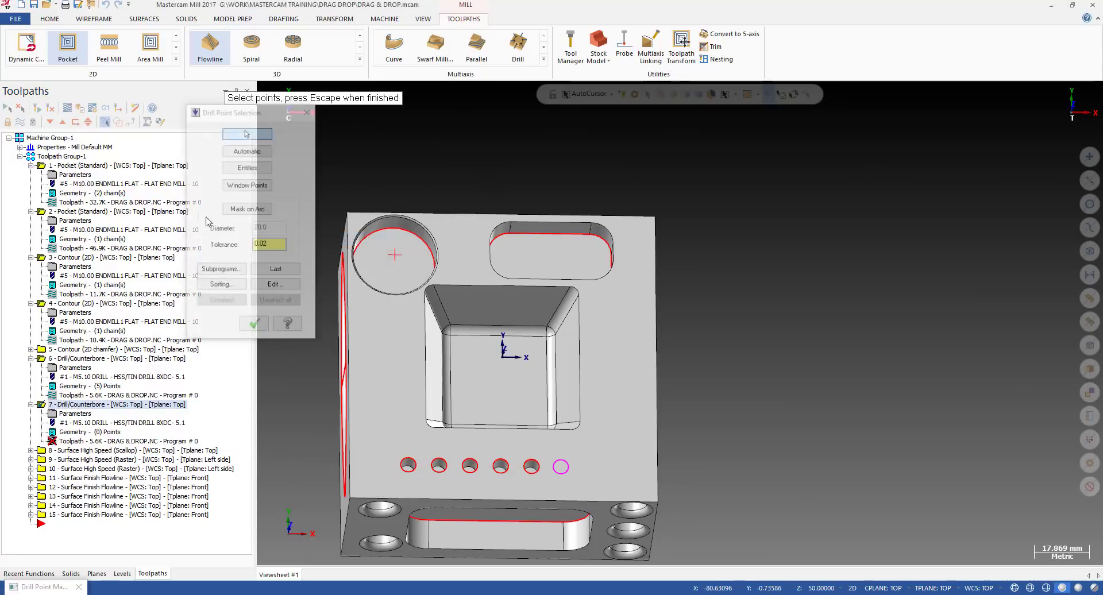
left_click(257, 167)
left_click(567, 468)
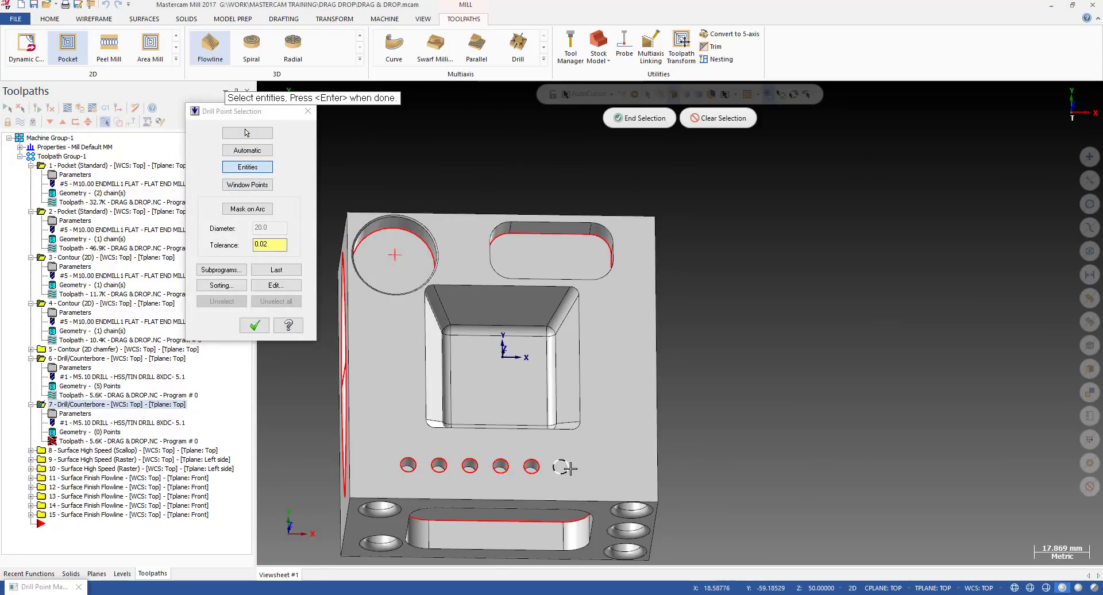
left_click(246, 327)
left_click(363, 318)
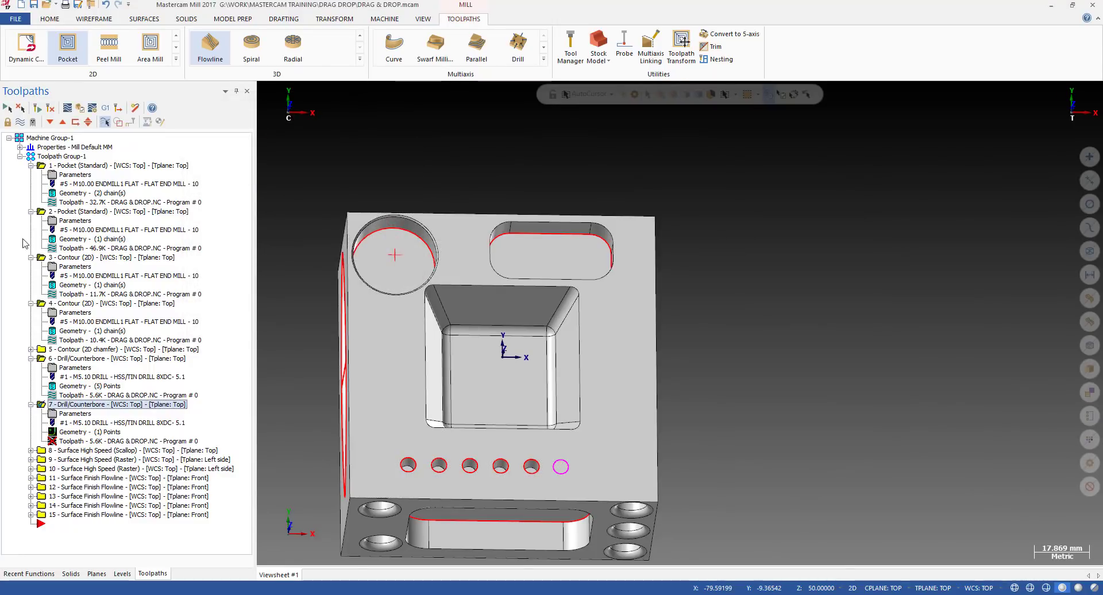
left_click(37, 107)
left_click(70, 359)
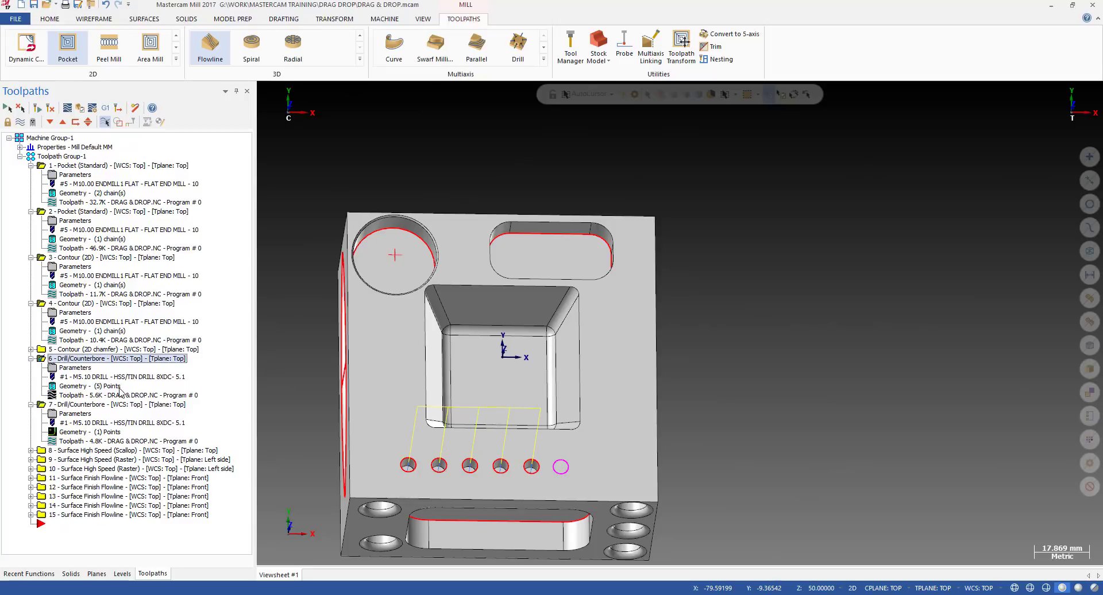
left_click(86, 405)
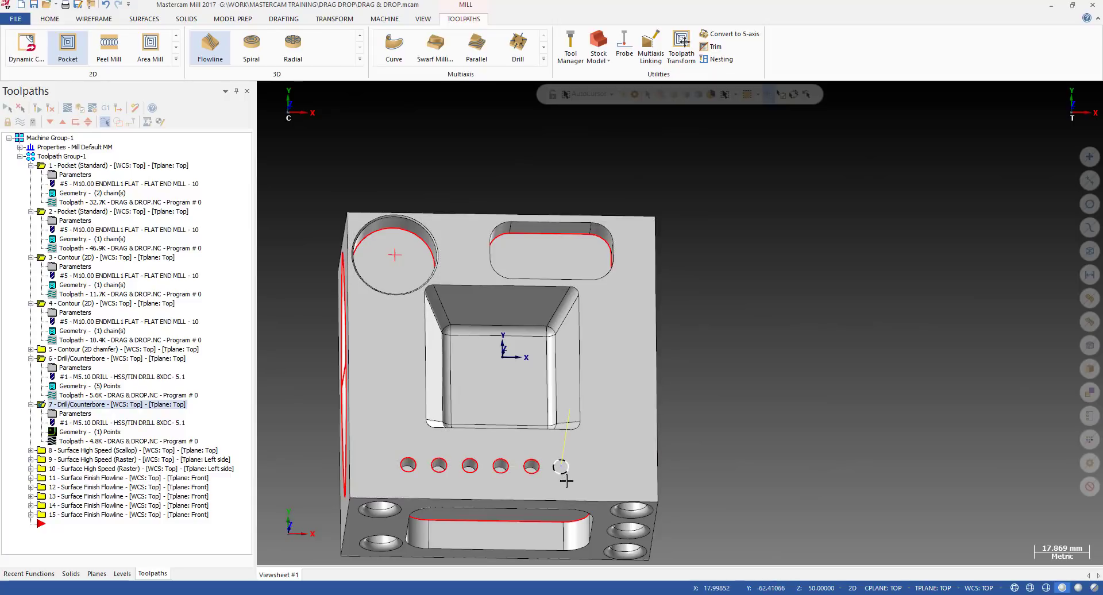
Step: Copy Drill/Counterbore operation 7's point geometry into operation 6's geometry and regenerate operation 6's toolpath
left_click(561, 466)
left_click(192, 402)
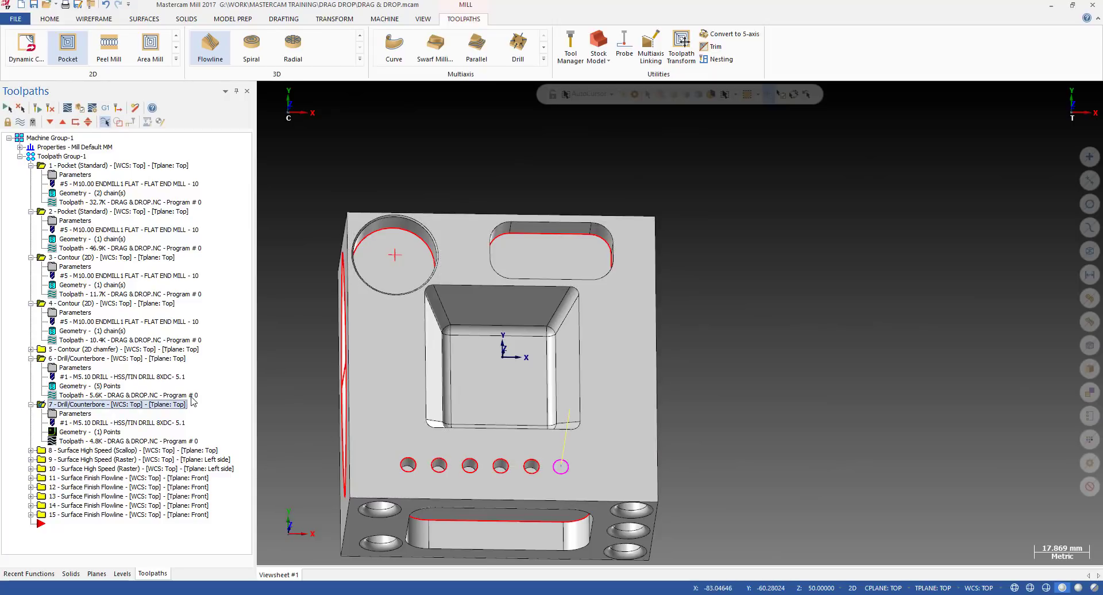
left_click(112, 358)
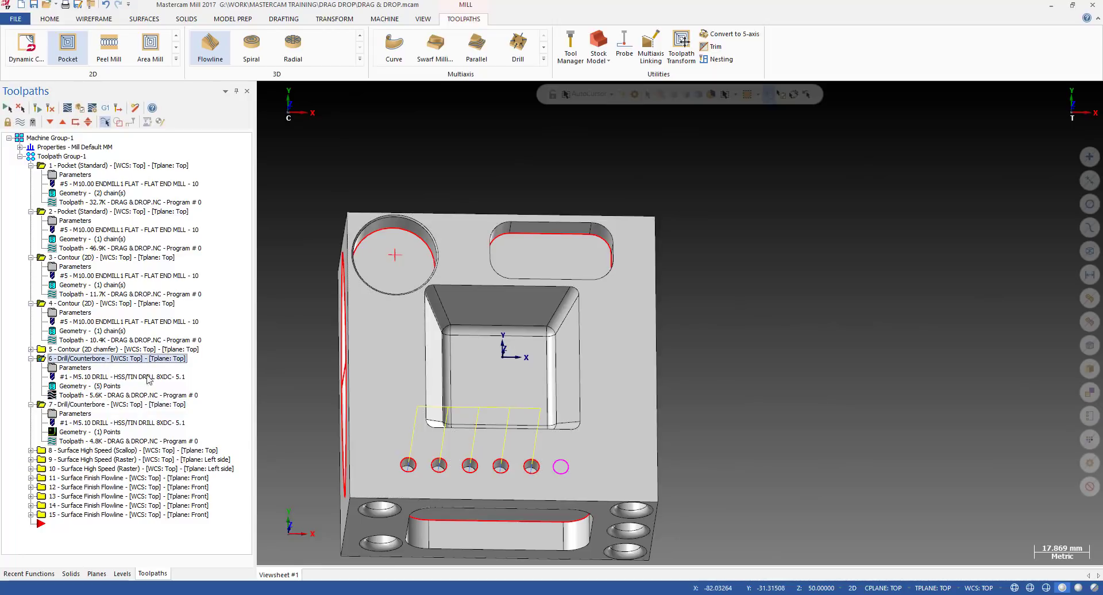
left_click(88, 432)
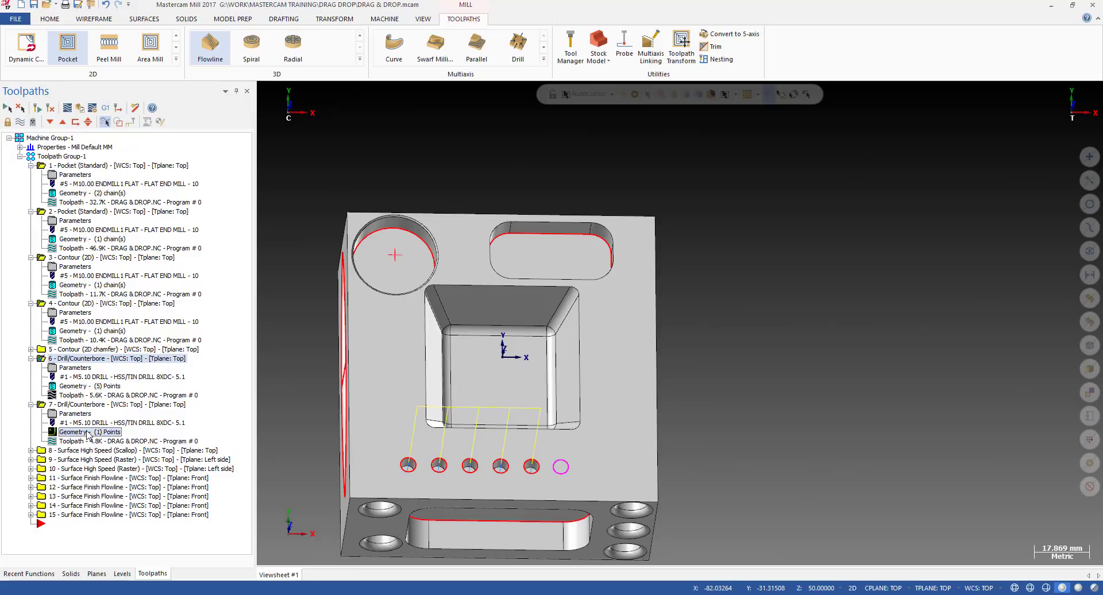
left_click_drag(87, 432, 74, 387)
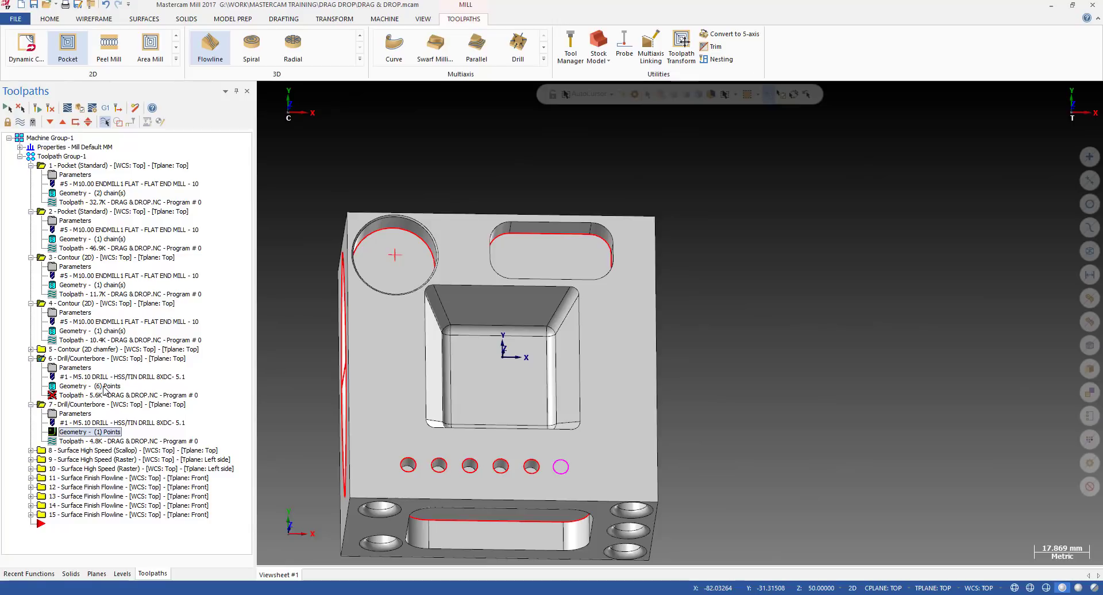
left_click(81, 358)
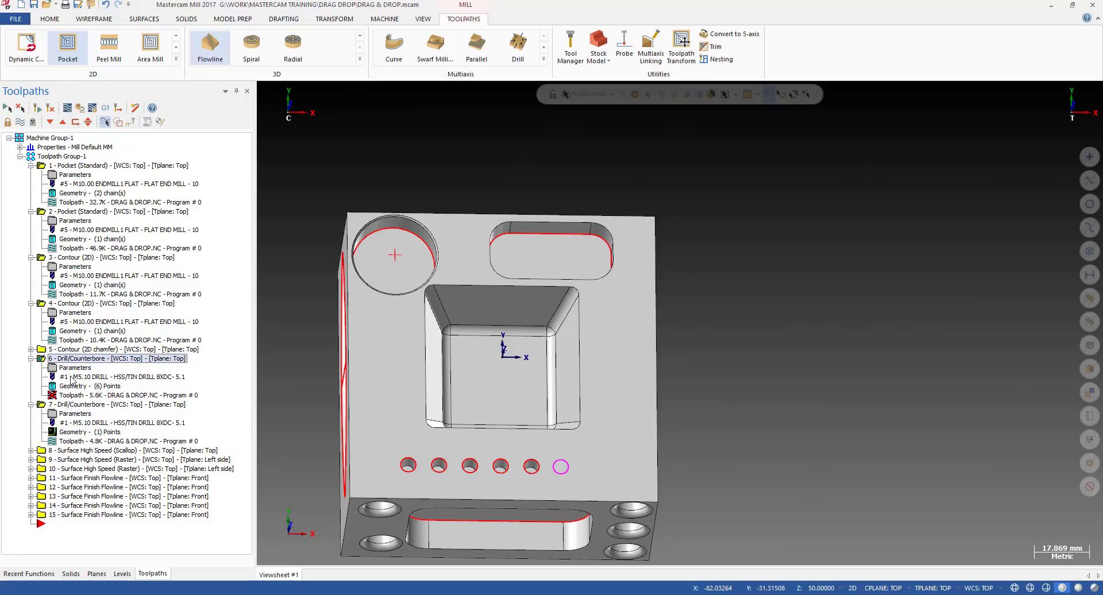
left_click(36, 109)
Step: Try copying operation 7's point geometry onto operation 6's geometry again, this time through the Add and Replace copy choices
left_click_drag(105, 435, 128, 390)
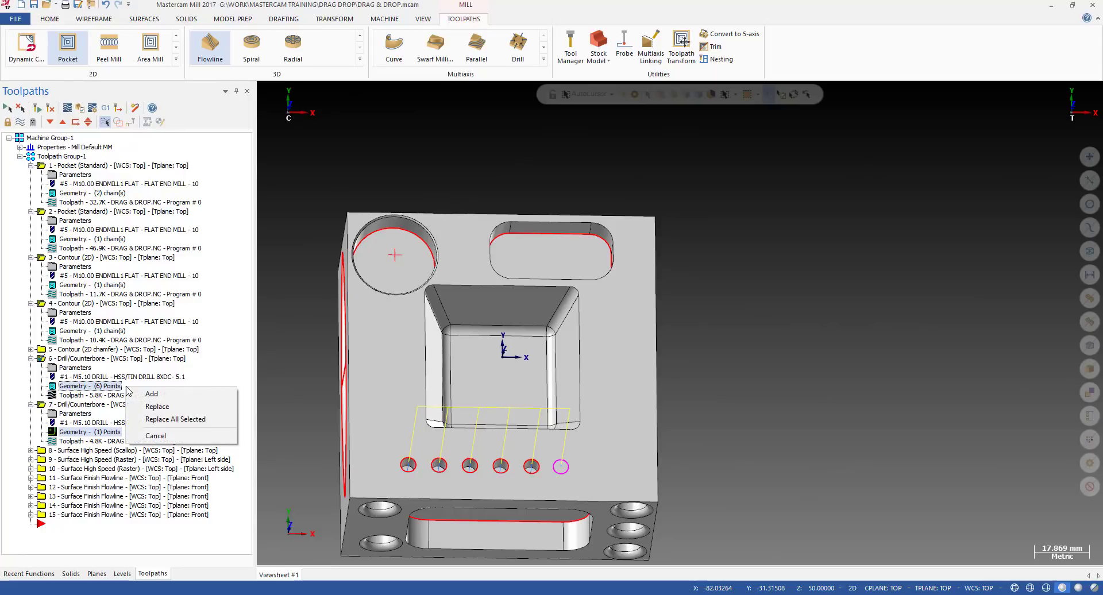
left_click(171, 395)
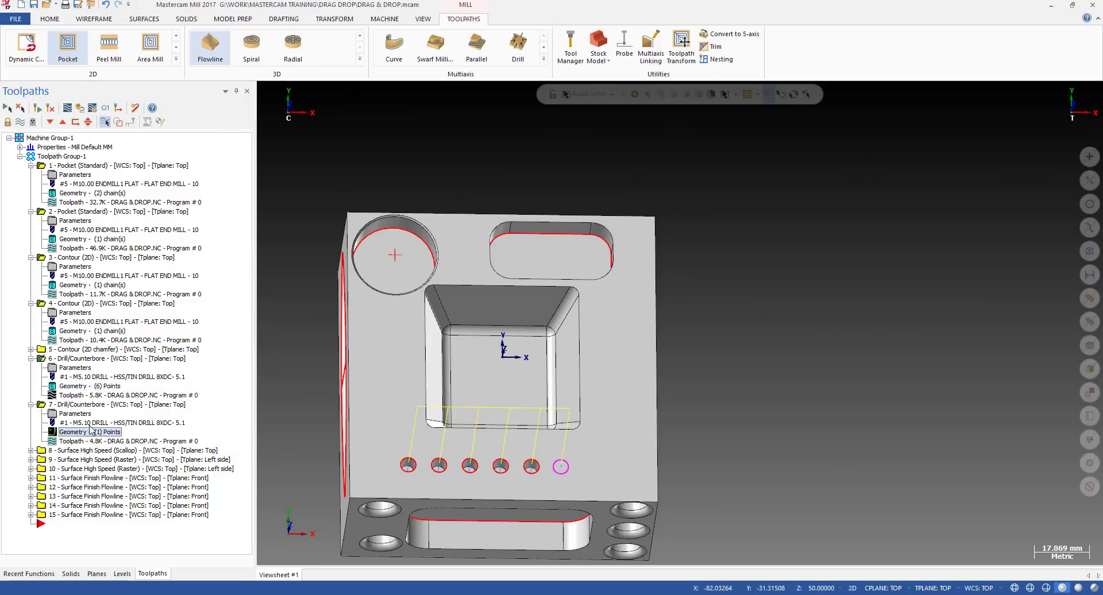
Step: Remove the last point in the list from Drill/Counterbore operation 6's geometry and regenerate its toolpath
double_click(102, 389)
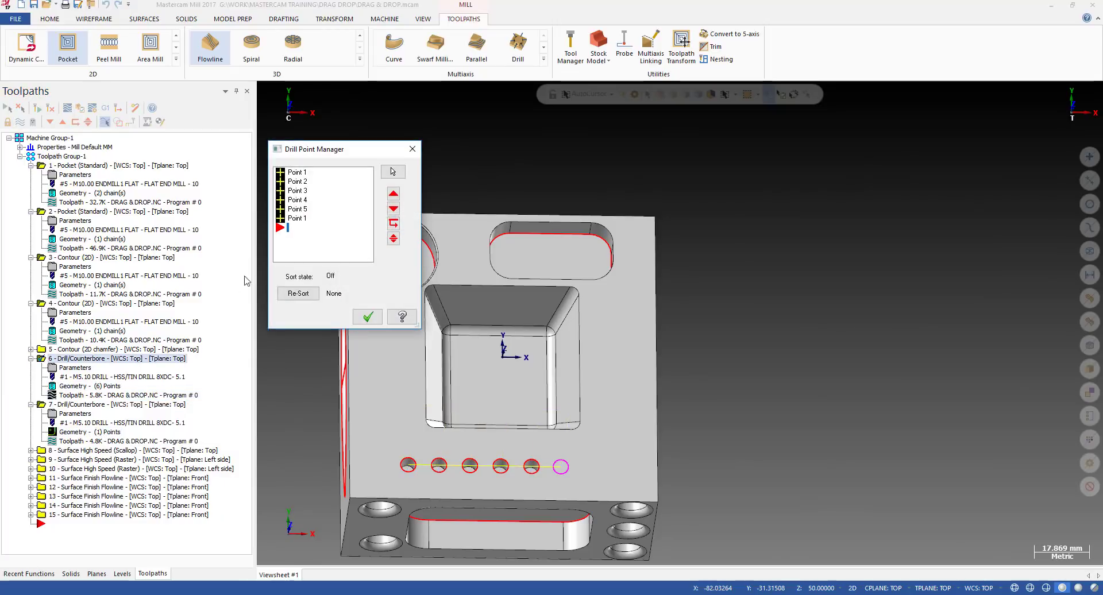
left_click(296, 217)
key("Delete")
left_click(367, 316)
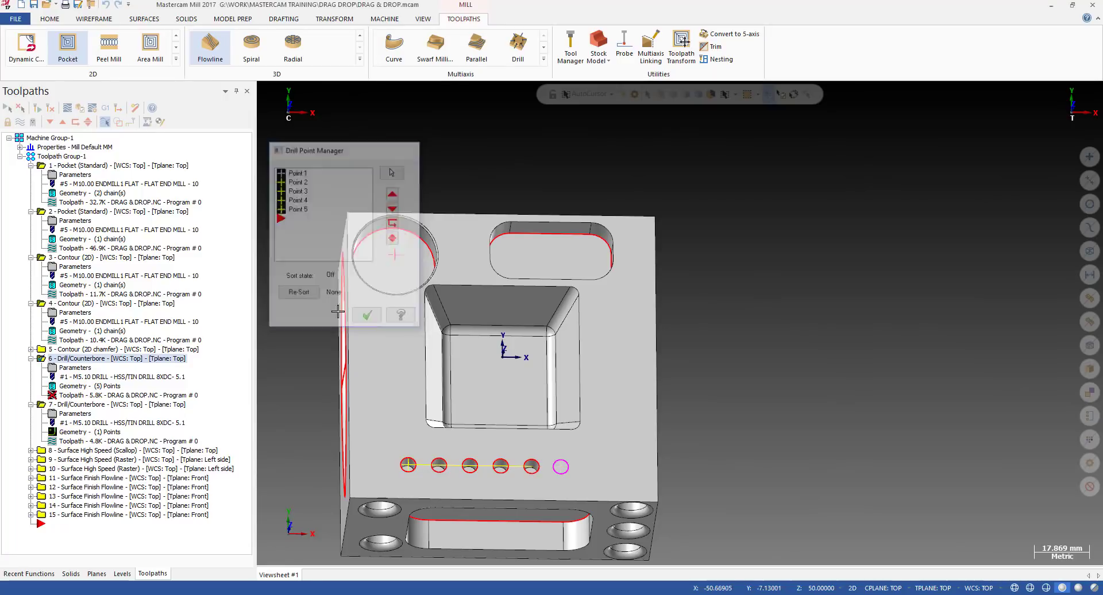
left_click(37, 111)
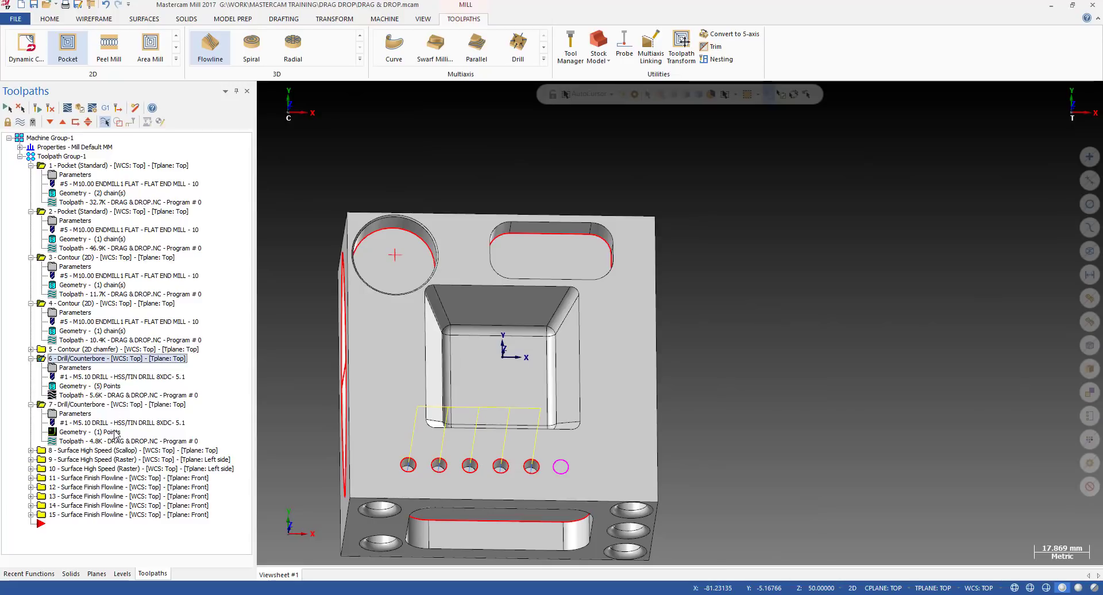
Step: Copy operation 7's point geometry onto operation 6's geometry with the Add option
left_click_drag(115, 432, 76, 386)
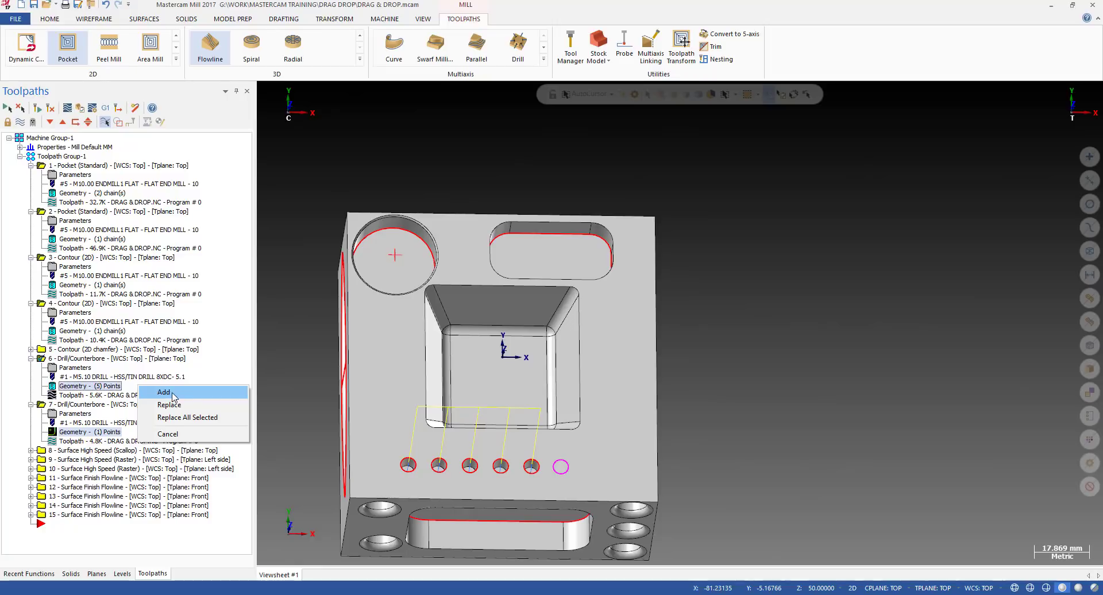
left_click(182, 392)
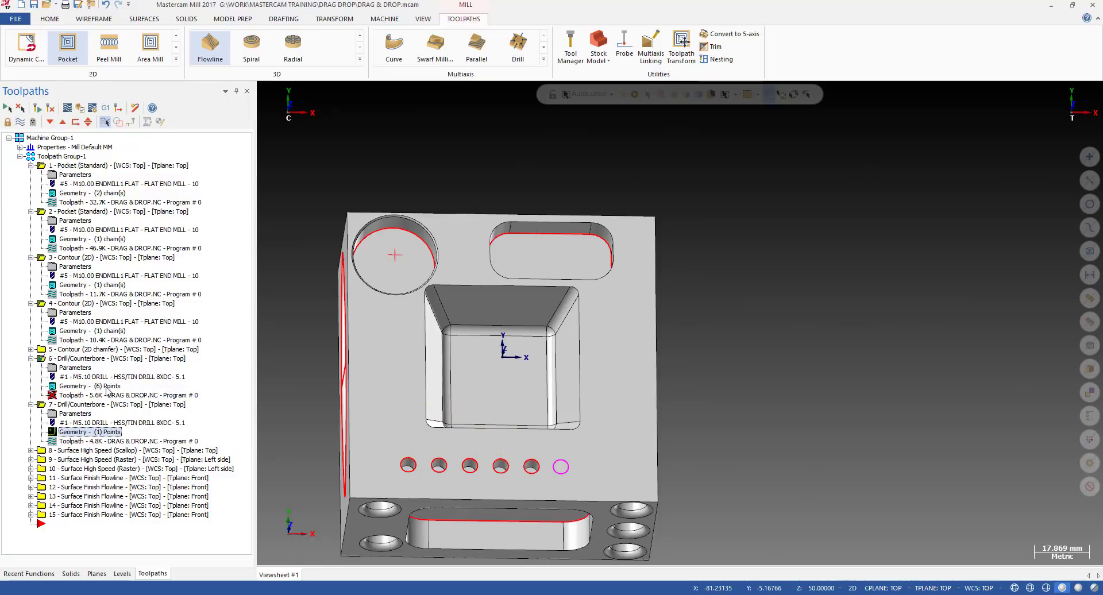
Step: Delete the point just added to operation 6's geometry and regenerate the operation
double_click(107, 386)
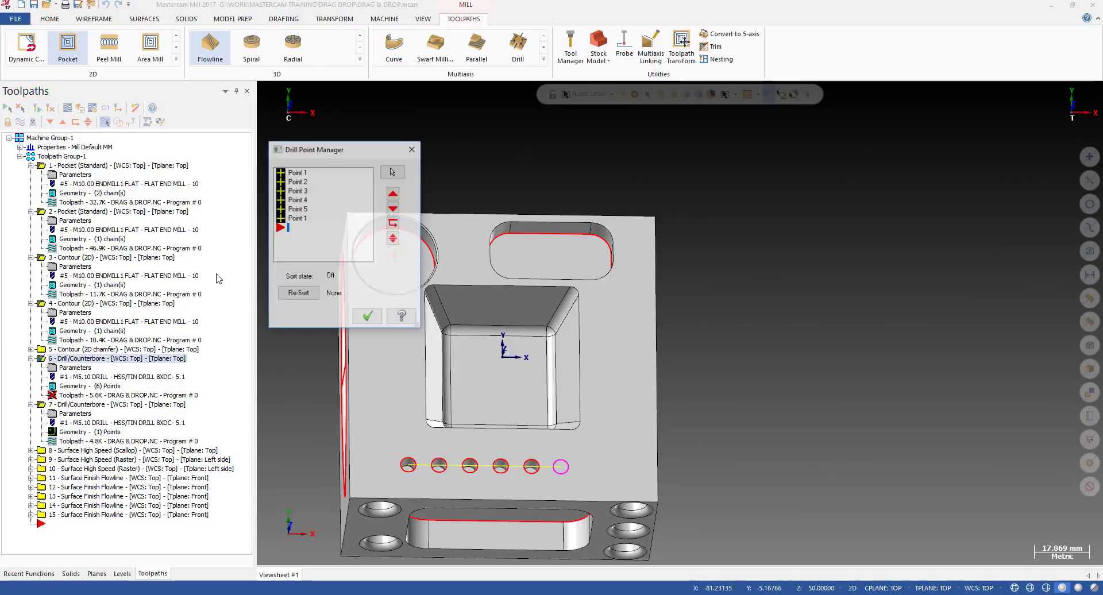
left_click(303, 220)
key("Delete")
left_click(367, 317)
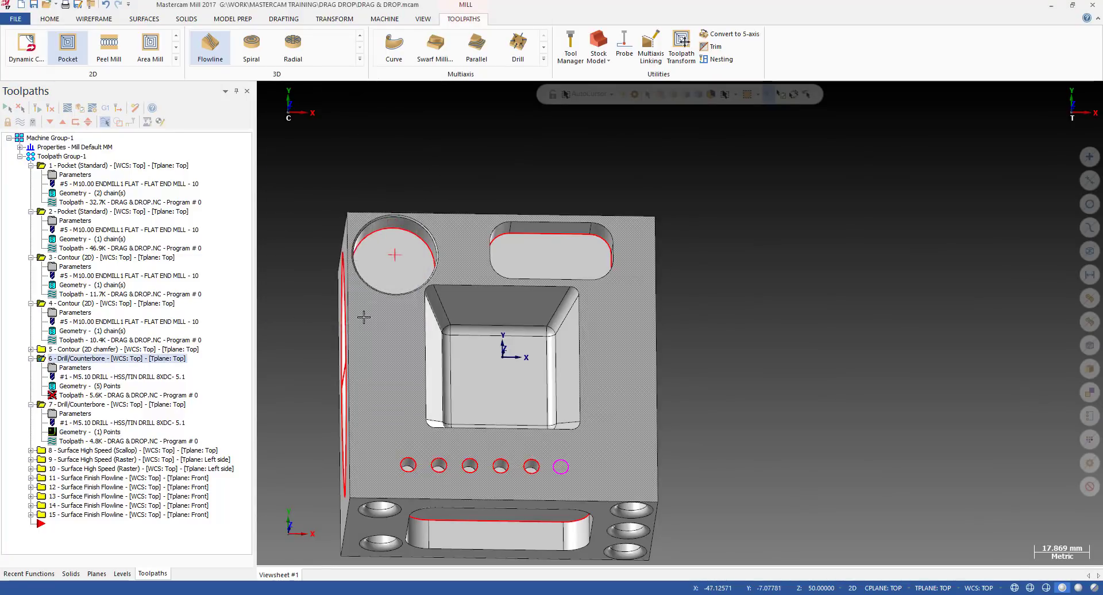
left_click(50, 107)
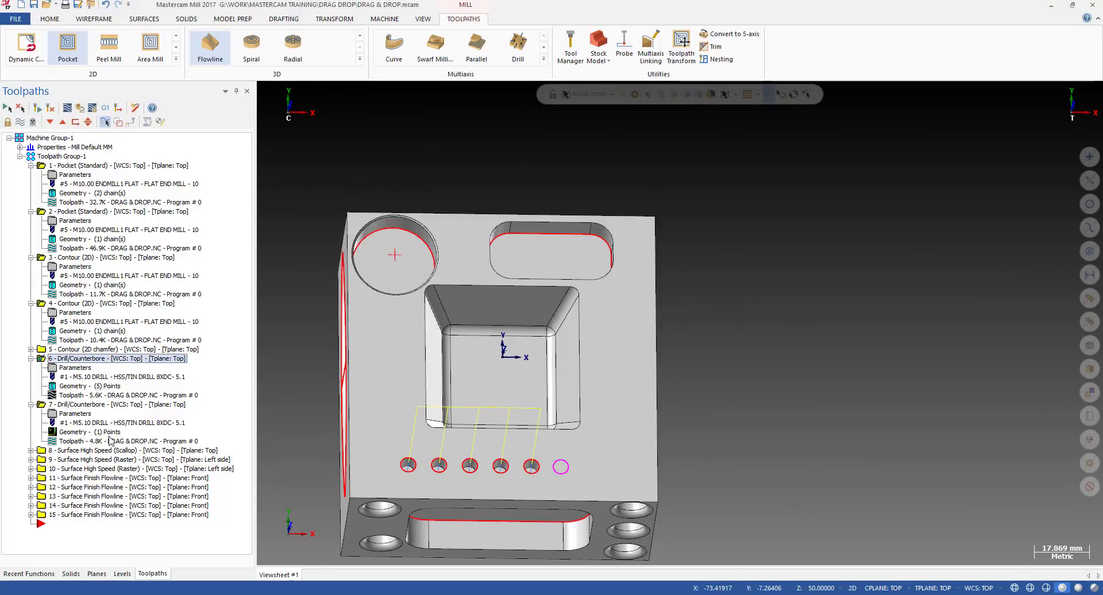
Step: Copy operation 7's point geometry onto Drill/Counterbore operation 6's geometry with the Replace option
left_click(109, 432)
left_click_drag(109, 432, 91, 386)
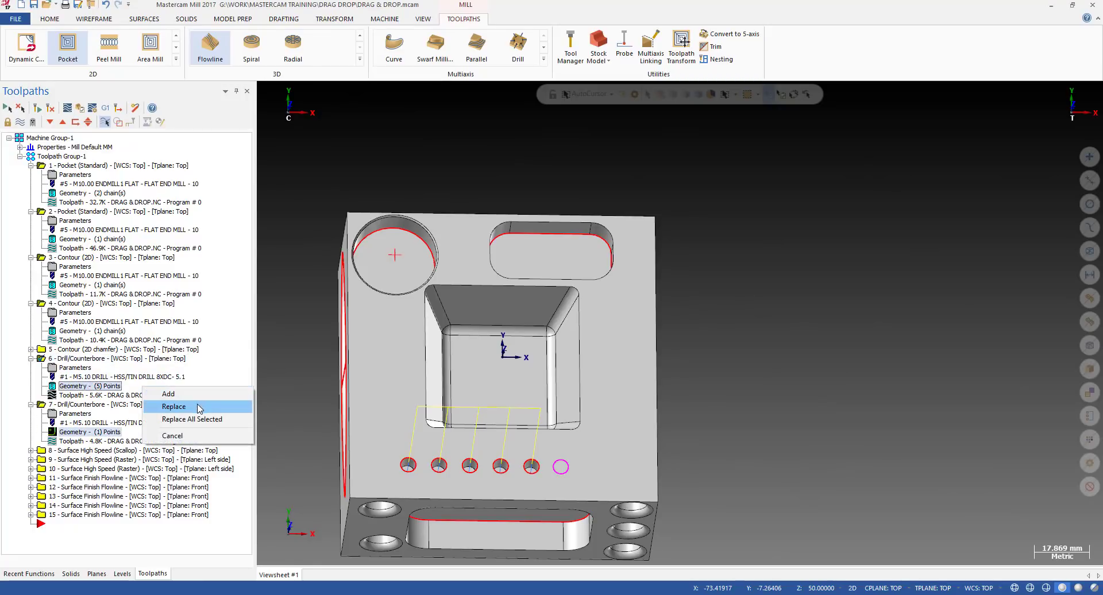
left_click(199, 407)
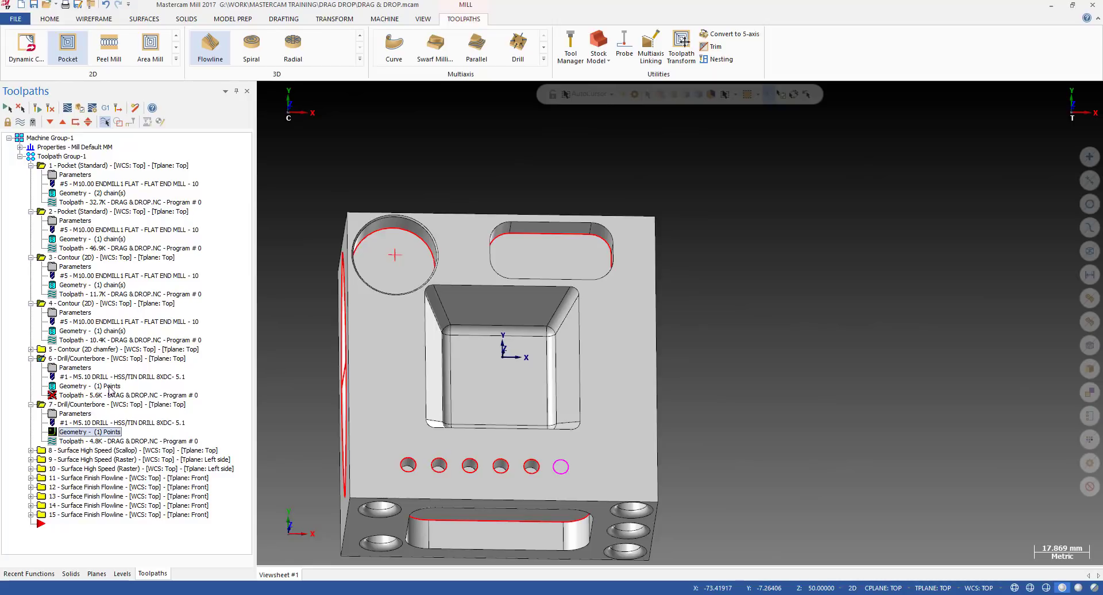
Step: Copy operation 7's point geometry onto operation 6's geometry with the Replace All Selected option
right_click(109, 432)
left_click(102, 430)
left_click_drag(98, 437, 119, 388)
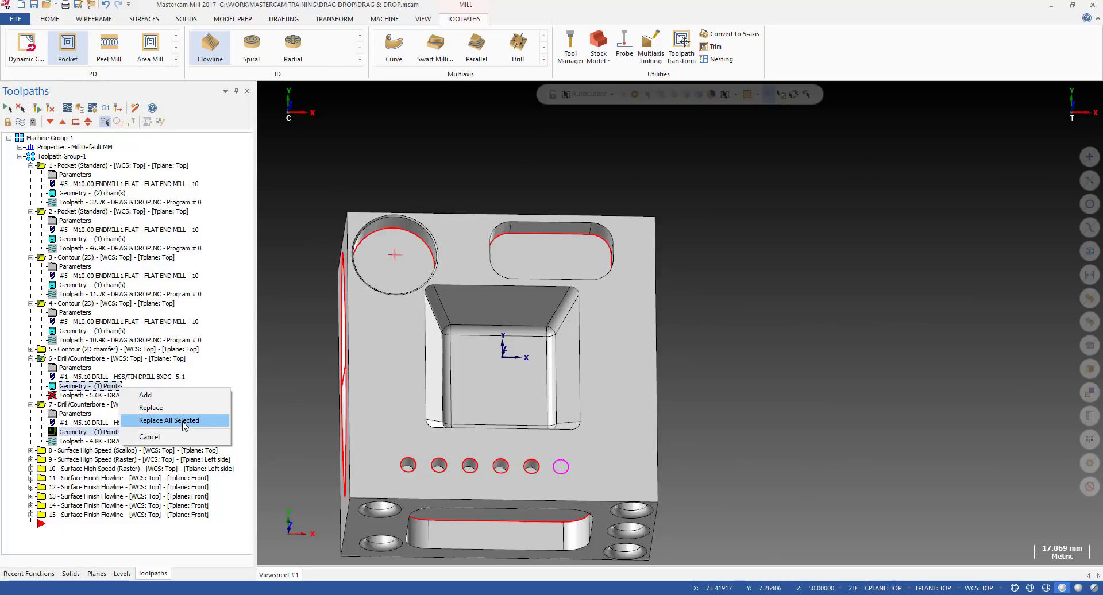
left_click(183, 423)
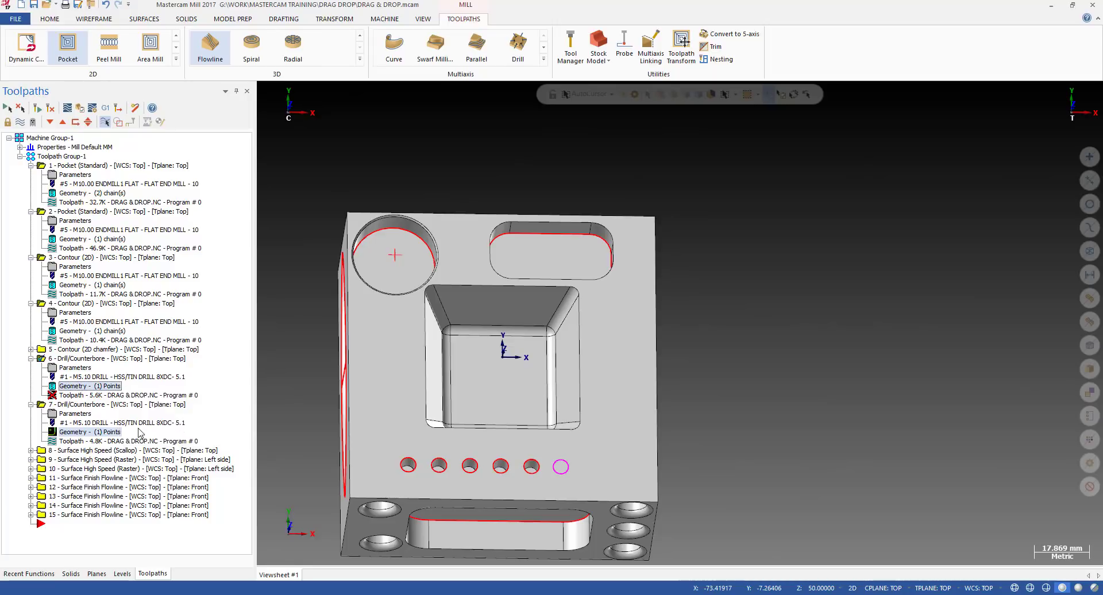
Step: Replace operation 6's geometry with operation 7's point geometry once more and regenerate operation 6's toolpath
left_click_drag(109, 432, 136, 386)
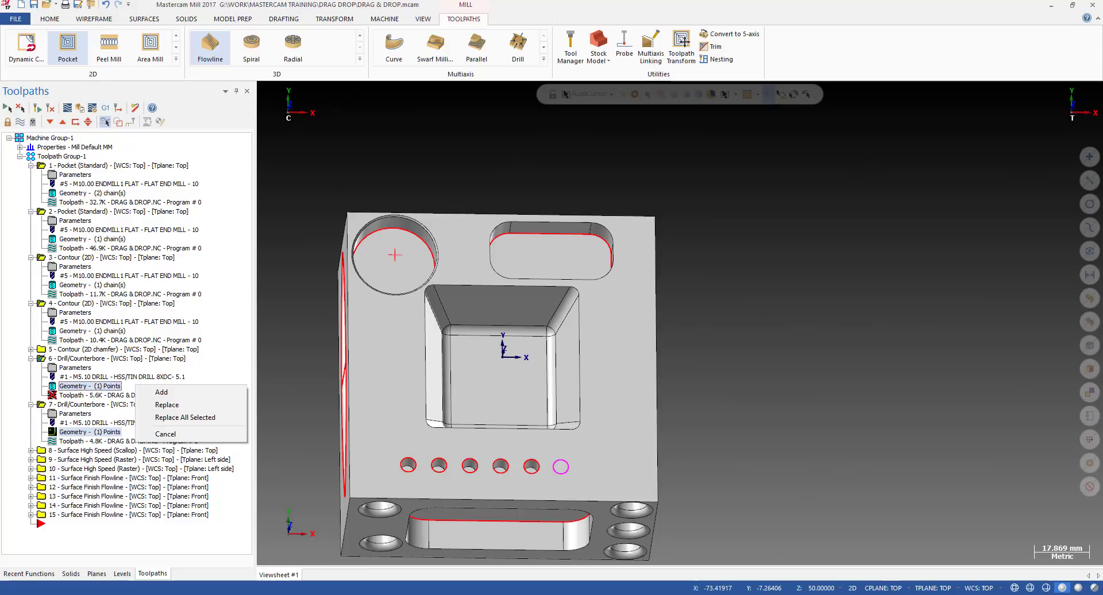
left_click(184, 405)
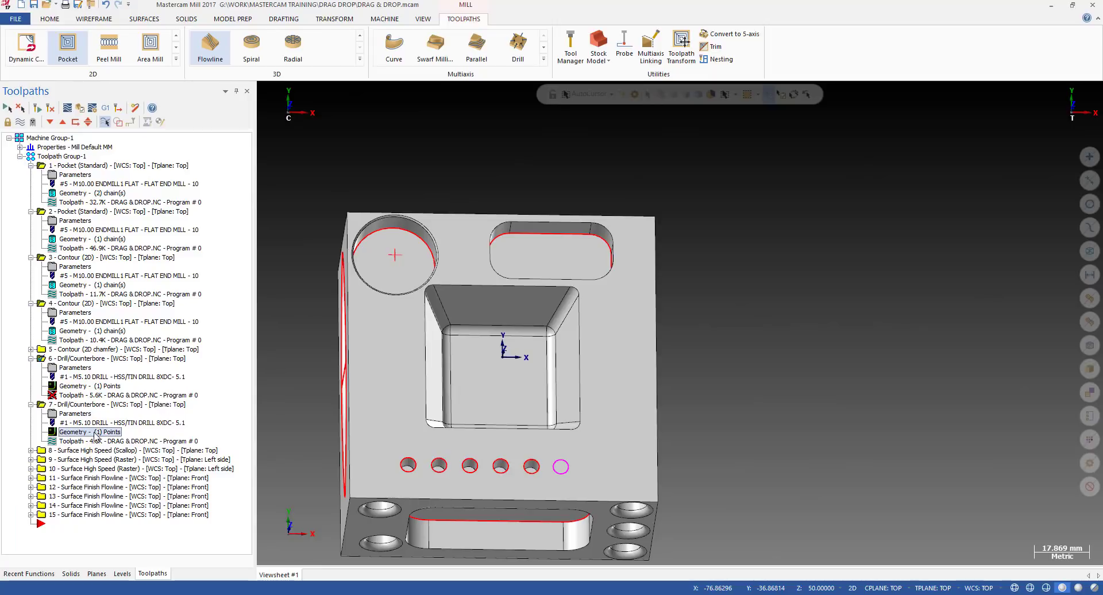
left_click(85, 357)
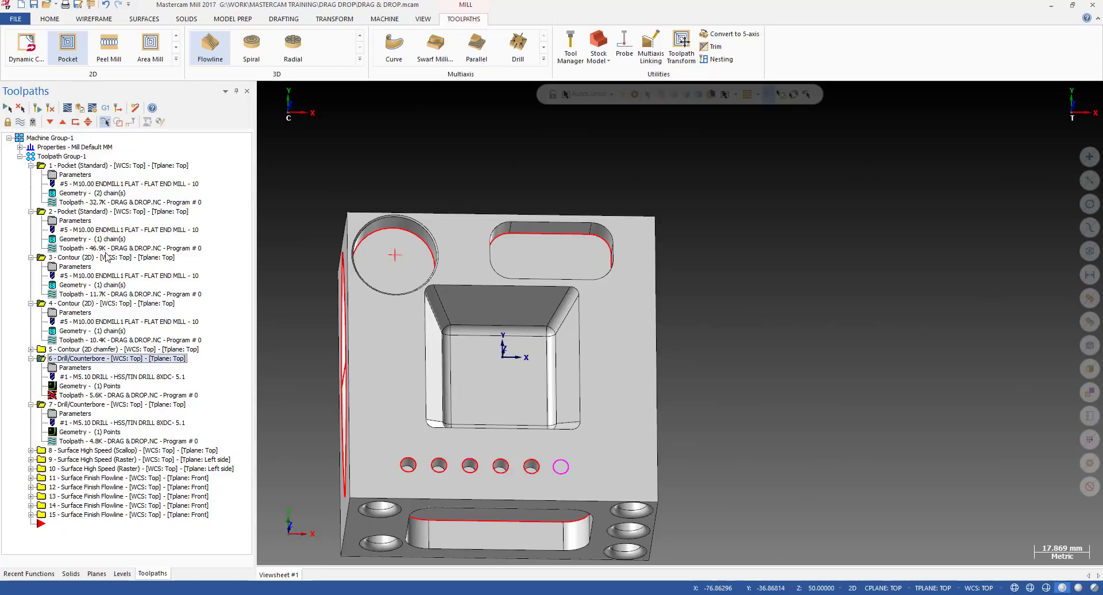
left_click(37, 108)
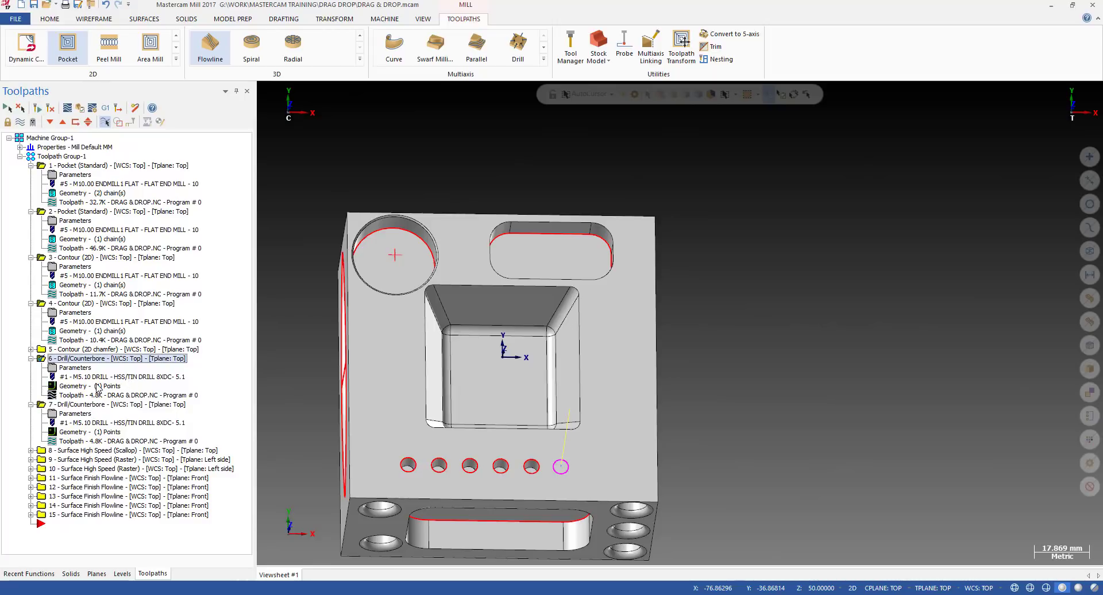
left_click_drag(98, 389, 111, 433)
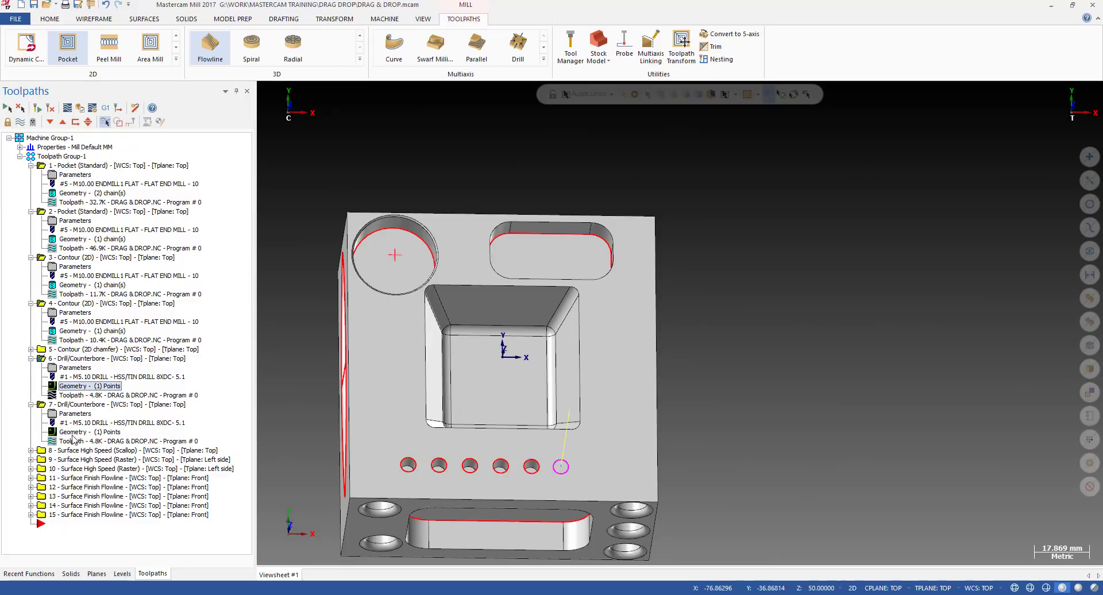
Step: Compare the toolpaths of Surface High Speed operations 8 (Scallop) and 9 (Raster) on the model, including their tool planes
left_click(93, 451)
left_click(117, 461)
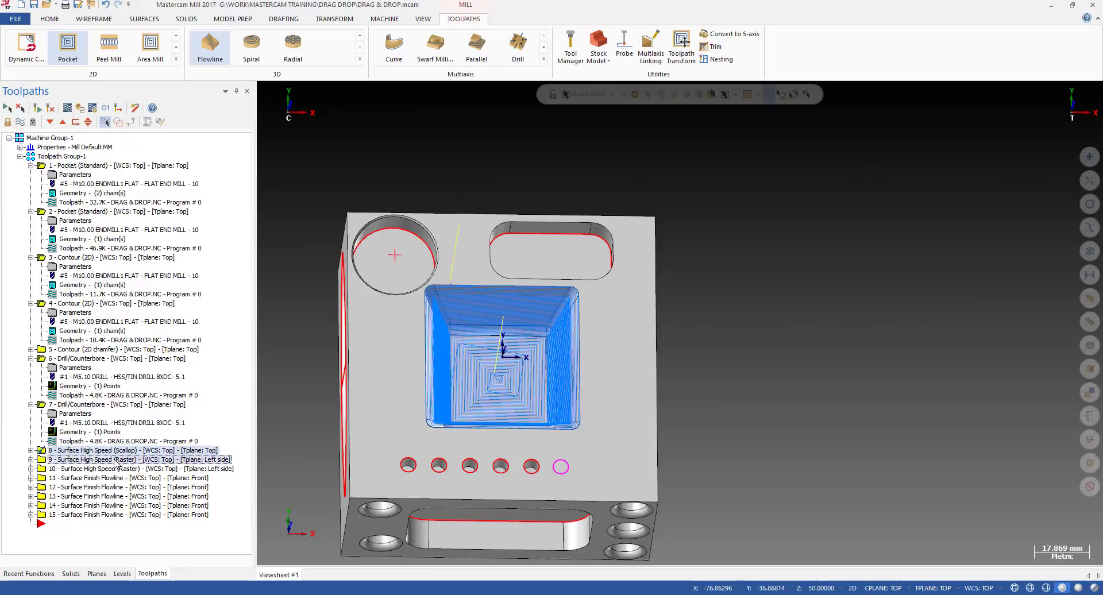
middle_click_drag(362, 388, 426, 377)
scroll(426, 377, "down", 2)
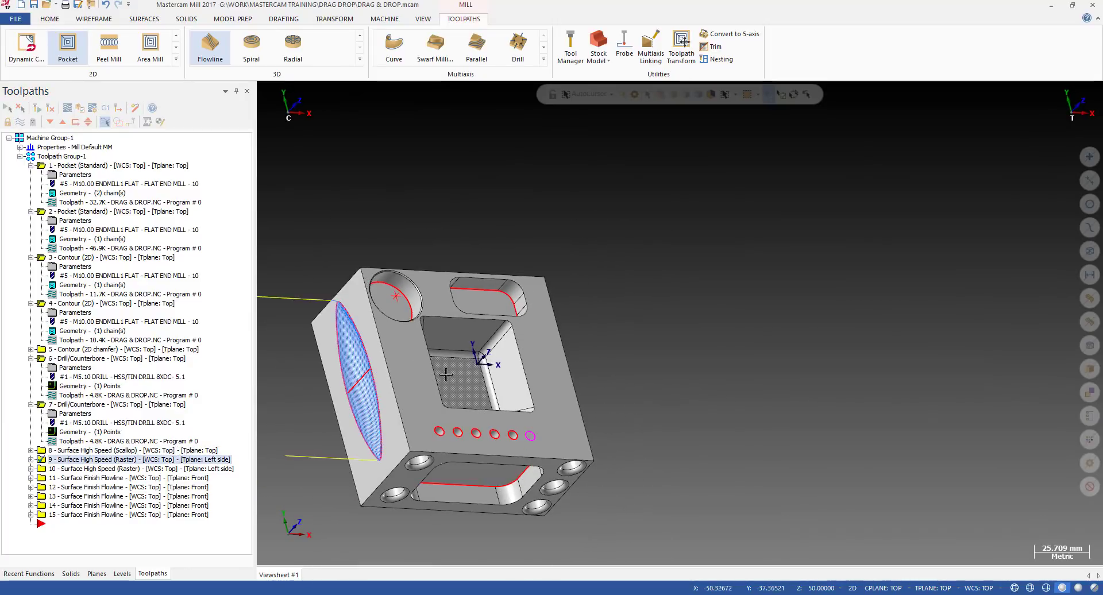
left_click(145, 458)
left_click(144, 452)
left_click(142, 458)
left_click(141, 452)
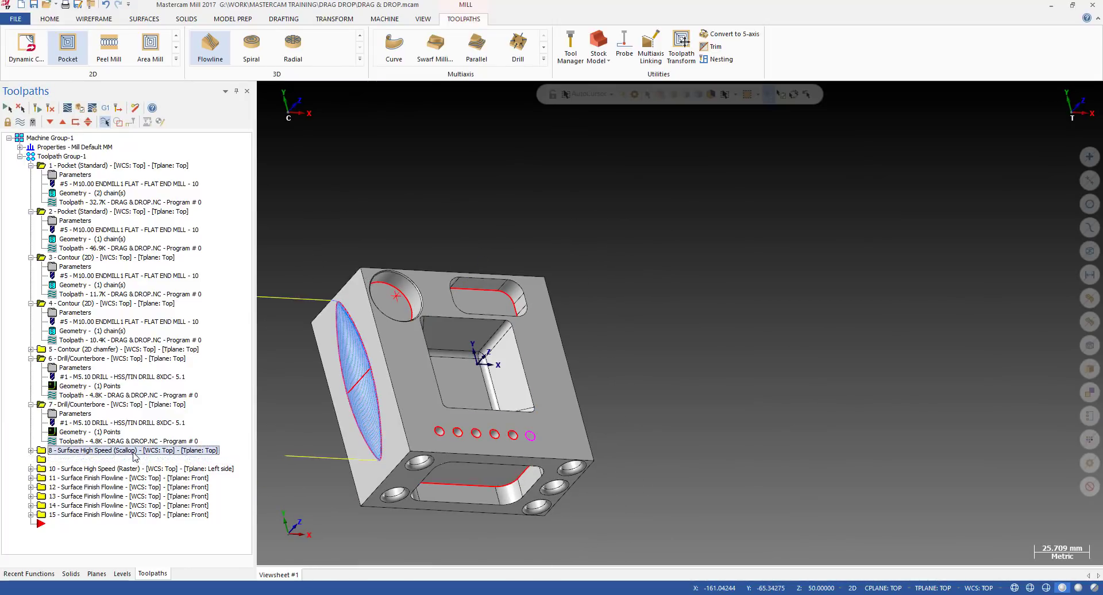
middle_click_drag(531, 382, 492, 391)
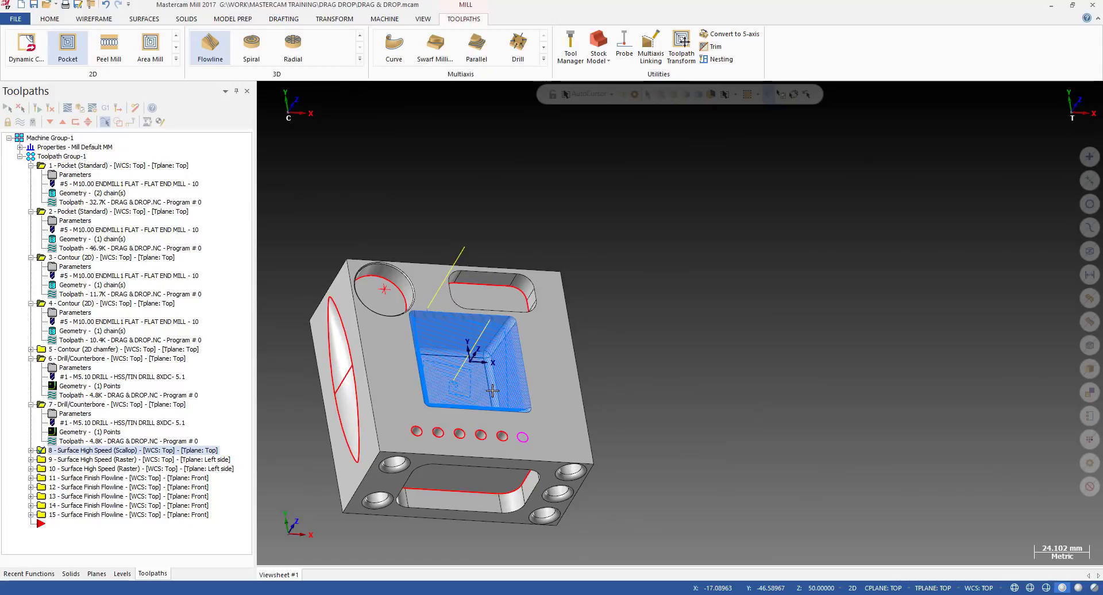
left_click(203, 459)
left_click(196, 451)
left_click(196, 459)
left_click(196, 452)
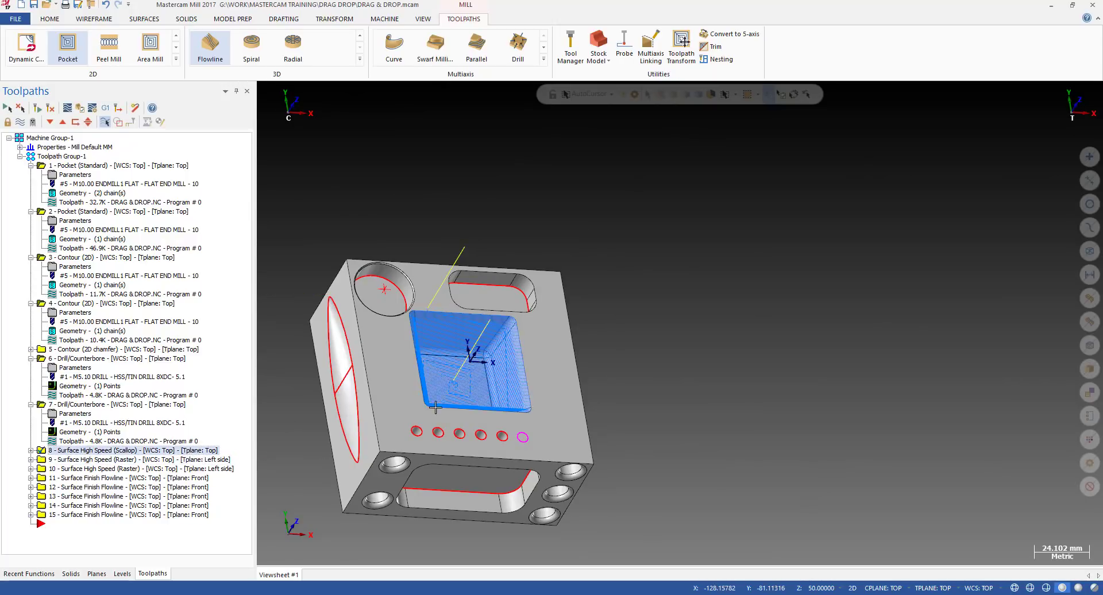
scroll(523, 351, "down", 2)
scroll(467, 352, "up", 2)
left_click(183, 458)
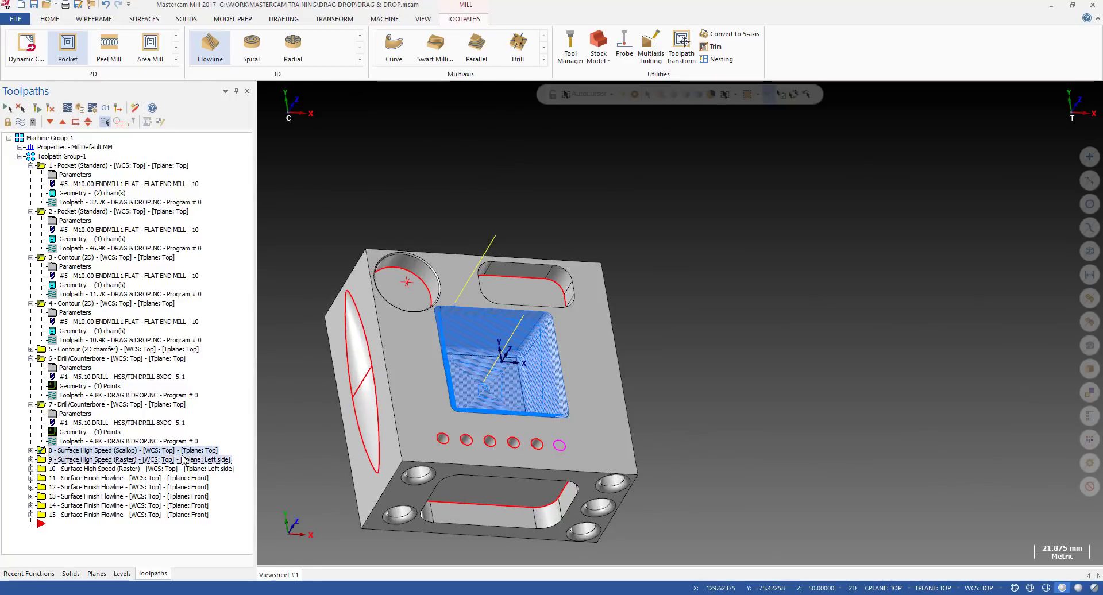
left_click(175, 452)
left_click(171, 459)
left_click(171, 451)
left_click(172, 459)
left_click(173, 452)
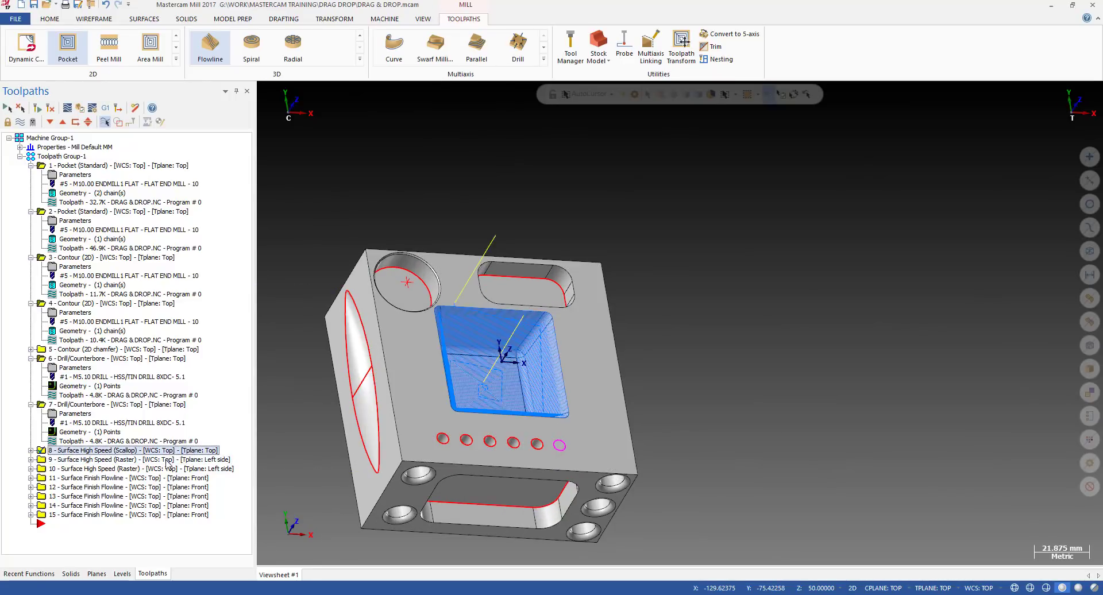
left_click(173, 459)
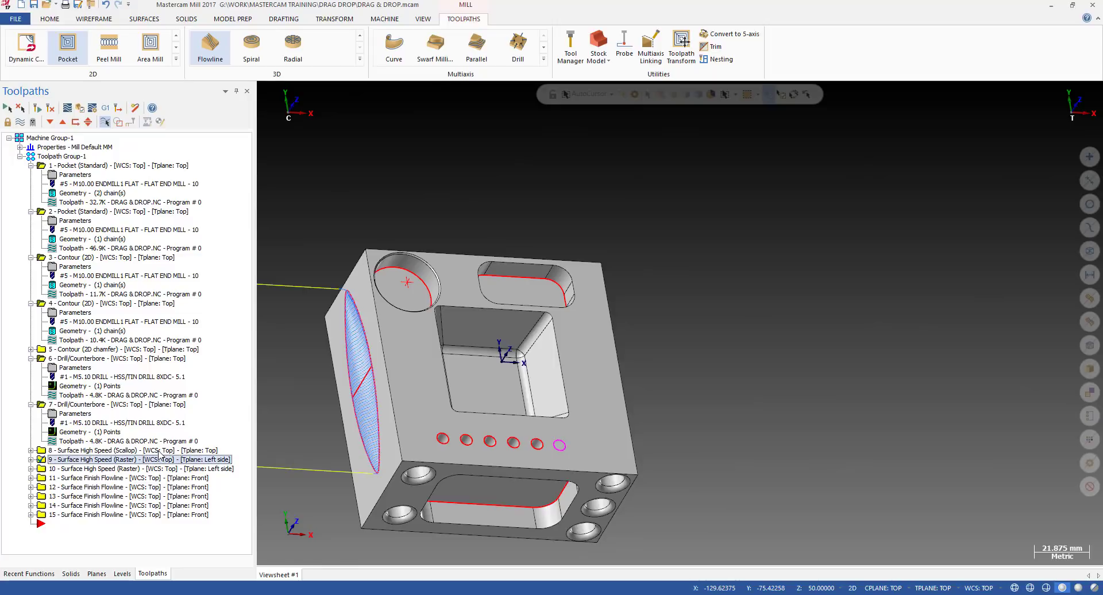
left_click(160, 452)
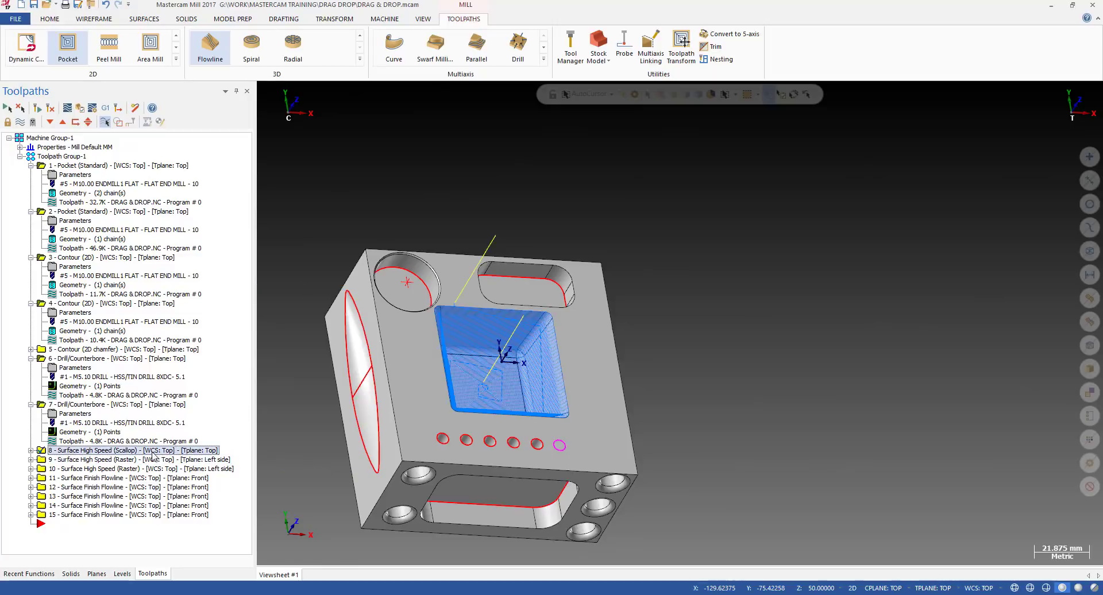
left_click(165, 460)
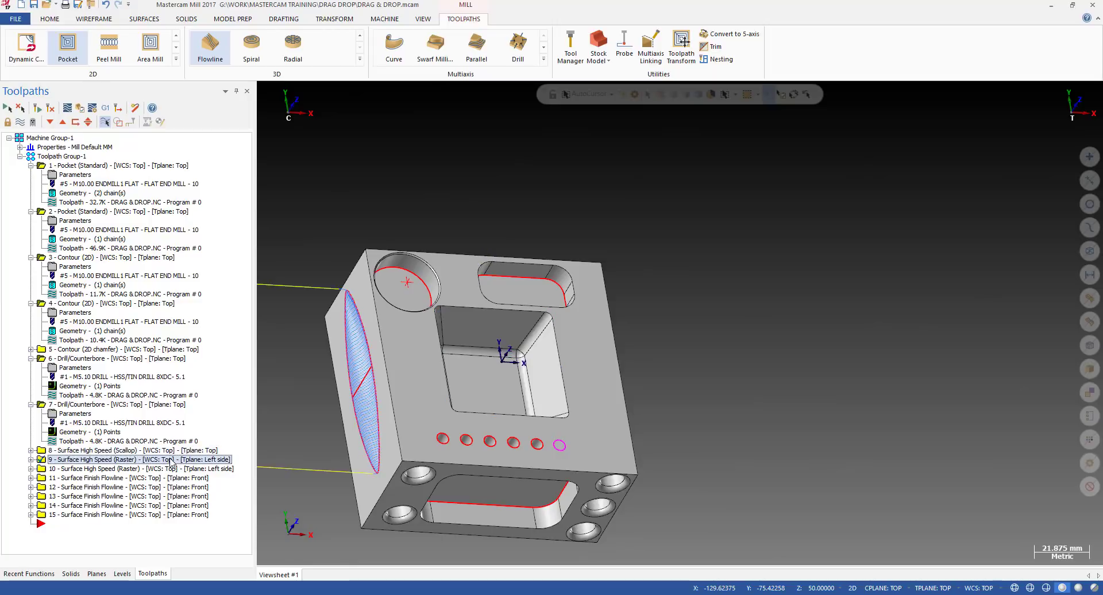
left_click(196, 452)
left_click(213, 459)
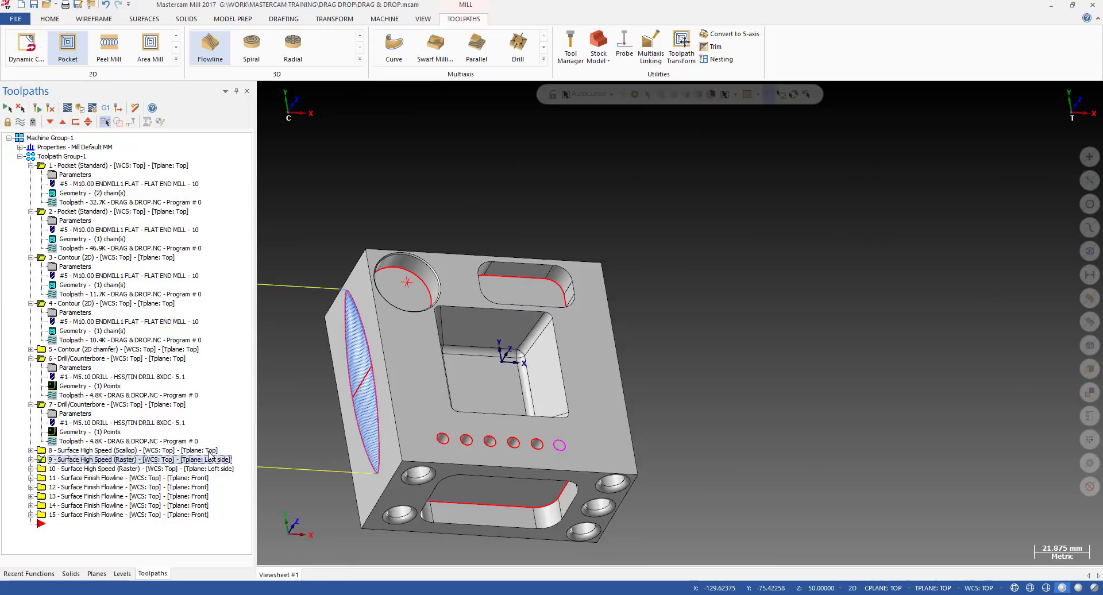
Step: Alternate between the pocket's scallop toolpath (operation 8) and the left-side raster toolpath (operation 9), examining both on the part
left_click(211, 451)
left_click(212, 459)
left_click(210, 453)
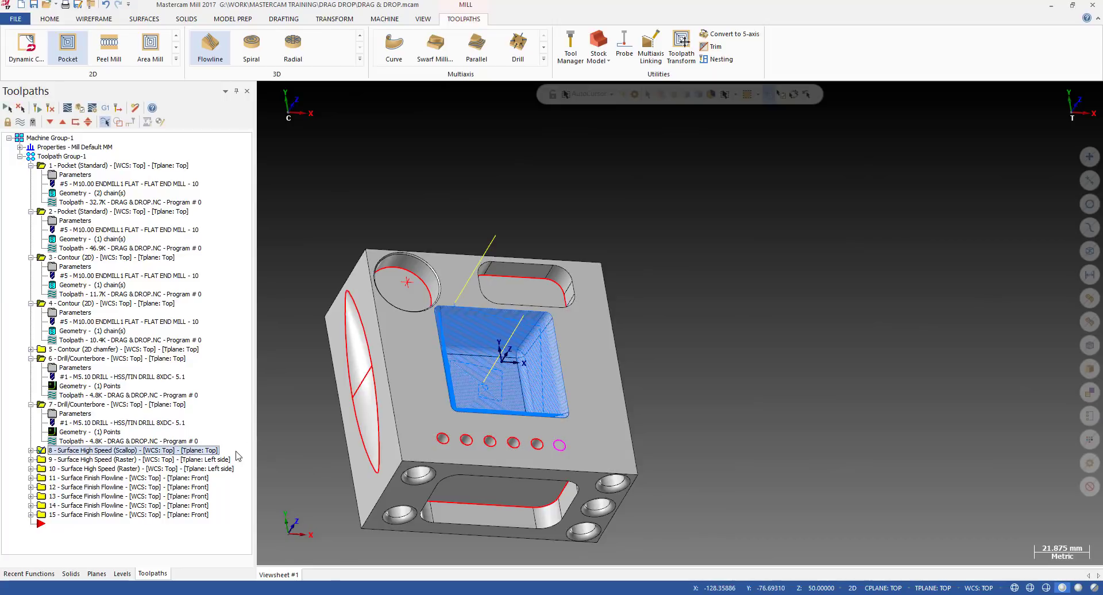
left_click(195, 454)
left_click(228, 460)
middle_click_drag(395, 348, 437, 349)
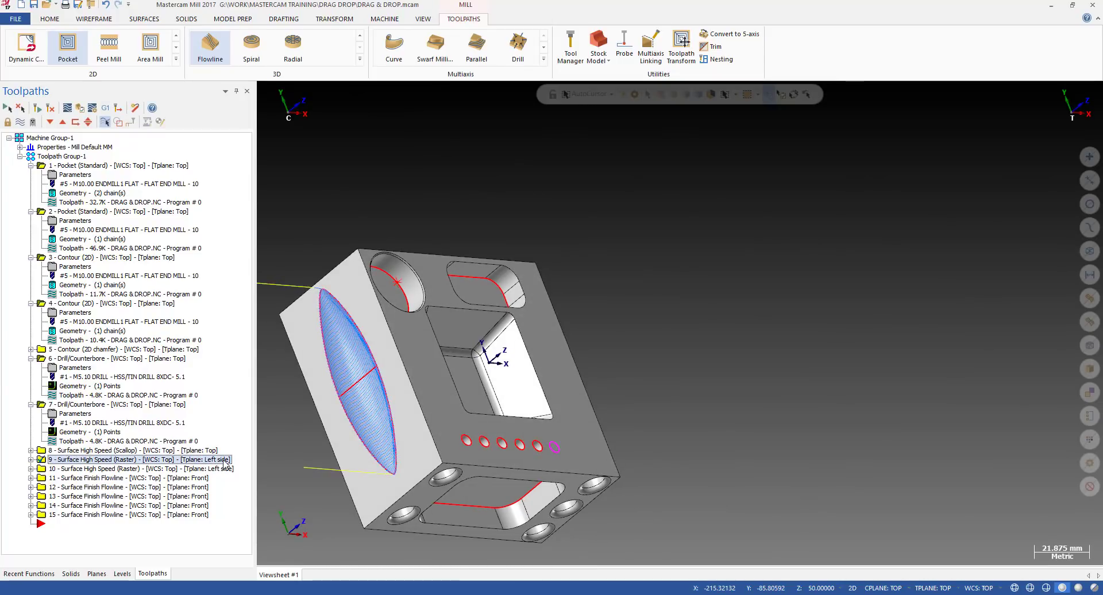
left_click(159, 451)
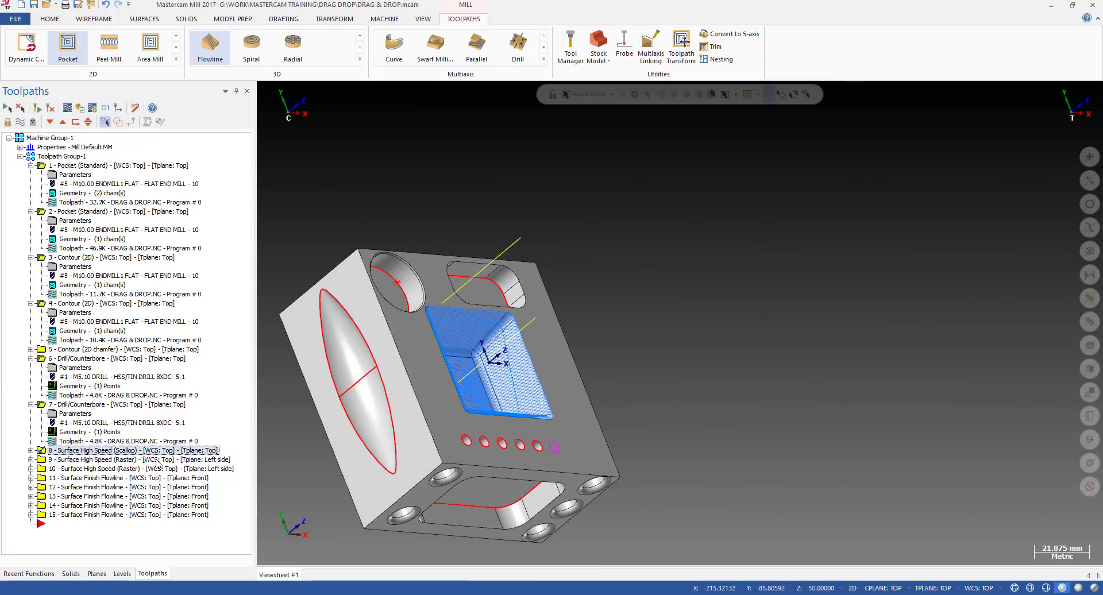
left_click(158, 458)
left_click(158, 450)
left_click(158, 459)
left_click(158, 450)
left_click(158, 458)
middle_click_drag(566, 359, 554, 357)
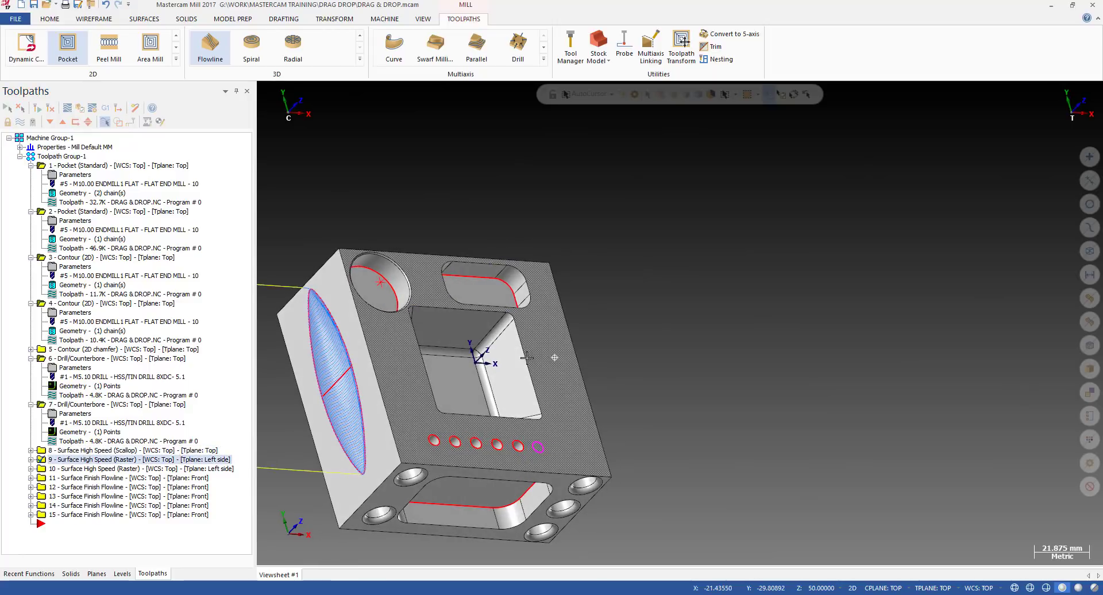
scroll(592, 362, "down", 6)
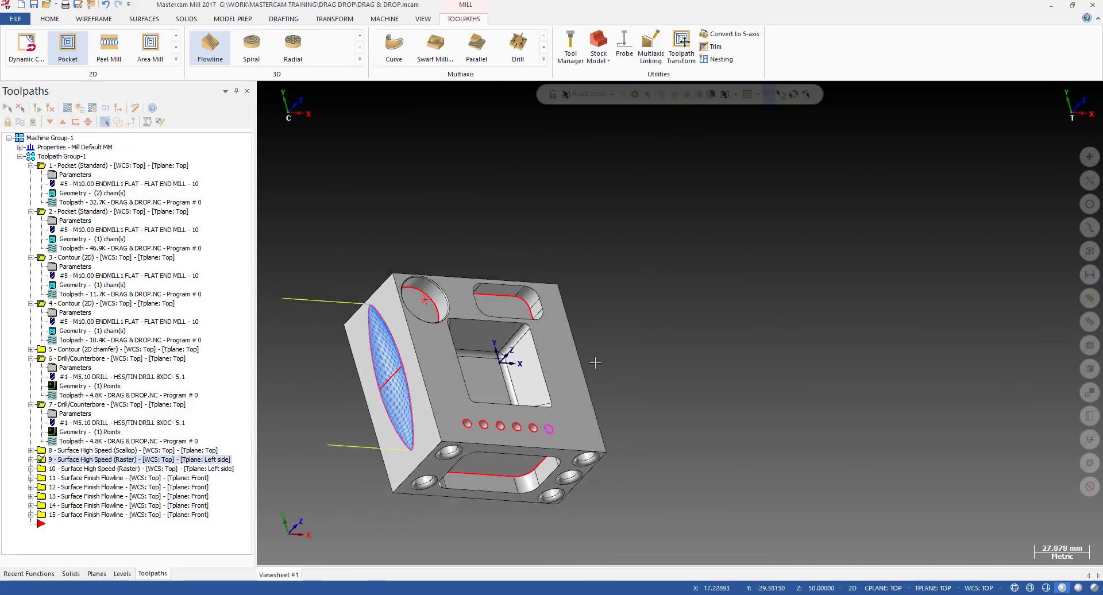
Step: Expand Surface High Speed operations 8 and 9 to expose their parameters, tool, geometry and toolpath entries
left_click(30, 450)
left_click(31, 497)
scroll(534, 328, "down", 4)
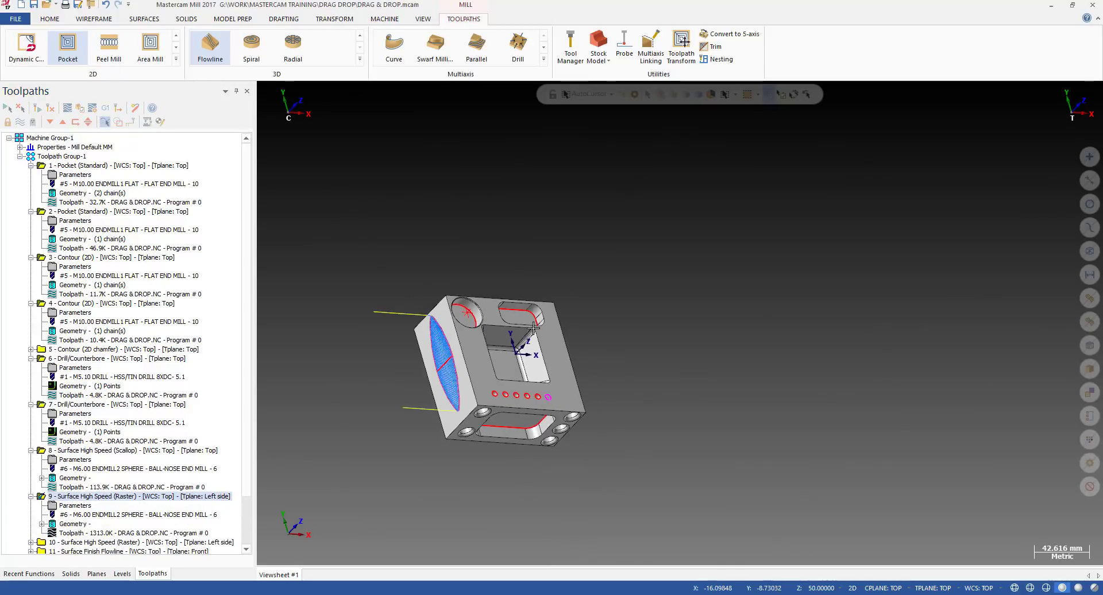
scroll(533, 328, "up", 1)
mouse_move(533, 328)
middle_mouse_down()
mouse_move(522, 332)
mouse_move(530, 313)
middle_mouse_up()
scroll(168, 460, "down", 2)
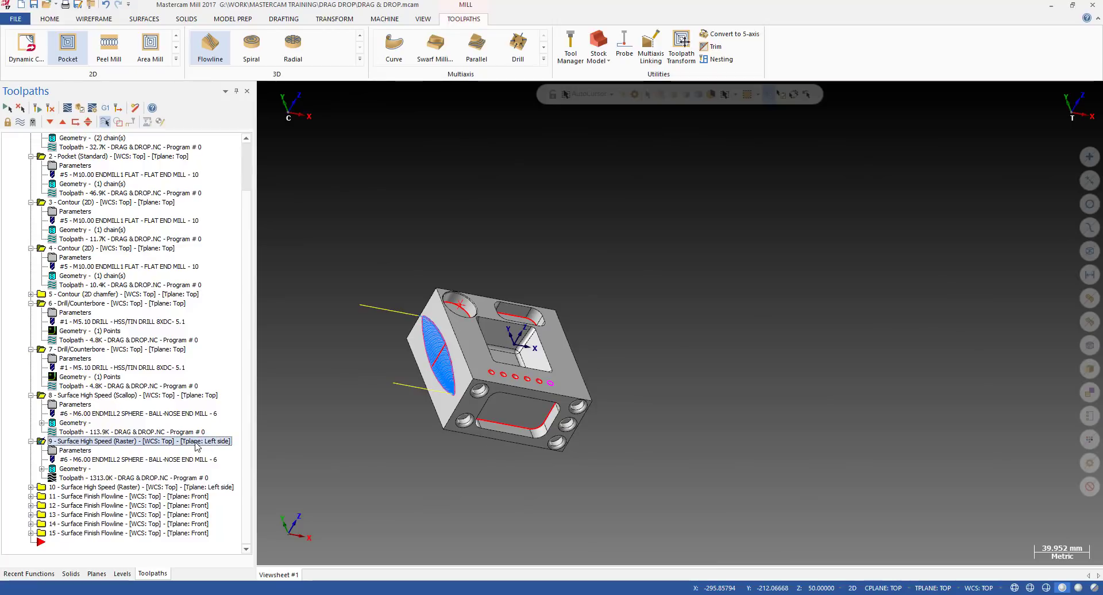
Step: Examine operation 8's scallop pattern inside the square pocket up close, followed by operation 9's raster pattern on the left-side curved surface
left_click(89, 395, "ctrl")
scroll(532, 336, "up", 5)
middle_click_drag(535, 343, 455, 361)
scroll(455, 361, "down", 3)
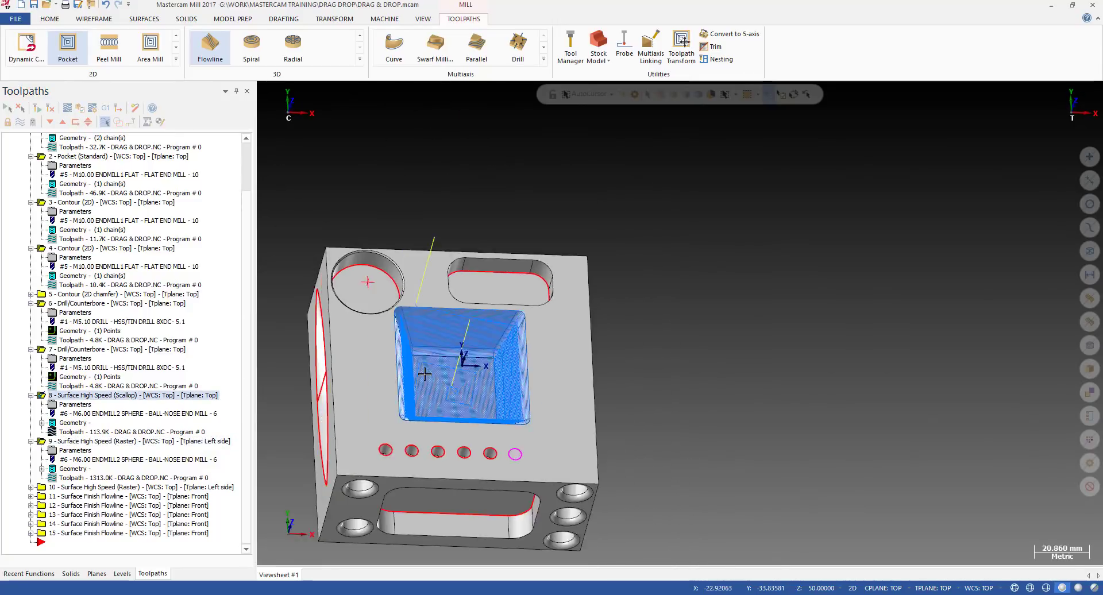
scroll(455, 361, "up", 4)
scroll(508, 353, "down", 2)
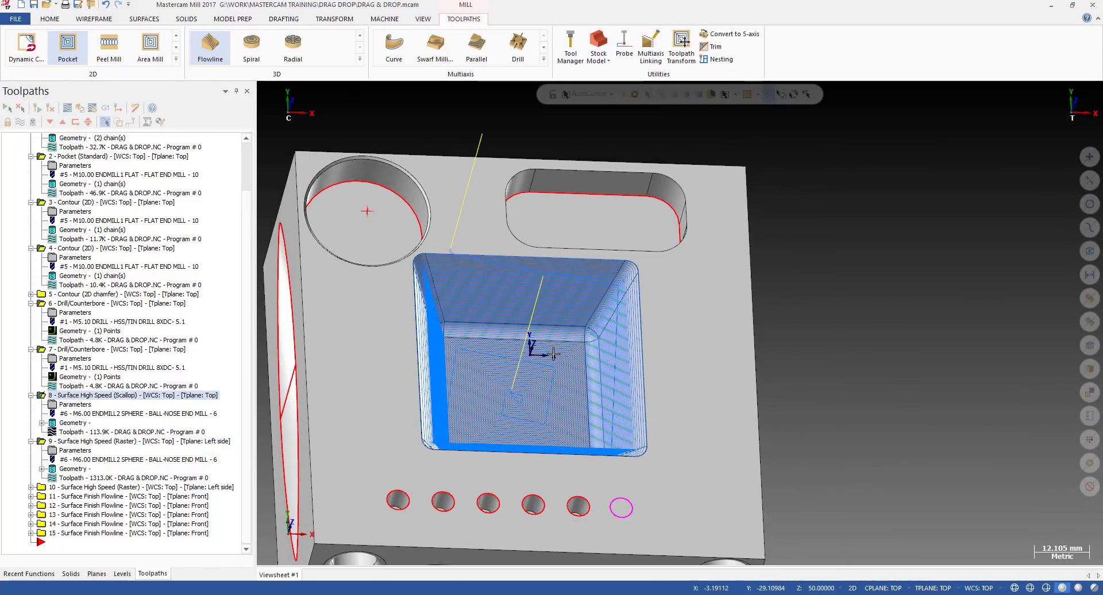
scroll(506, 355, "up", 1)
middle_click_drag(506, 355, 491, 351)
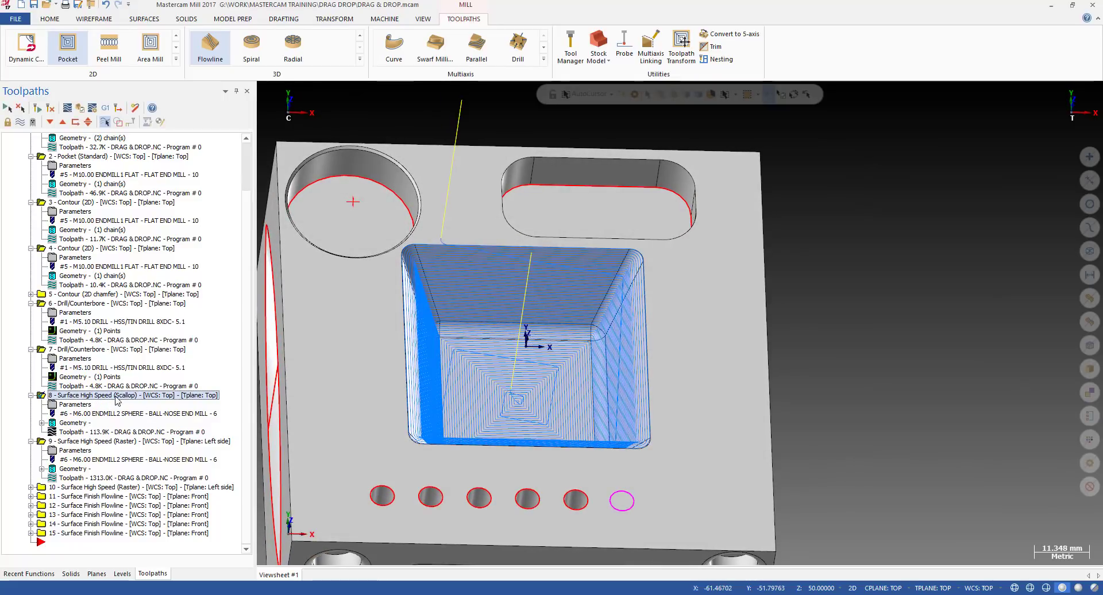
scroll(609, 396, "down", 3)
middle_click_drag(609, 396, 649, 385)
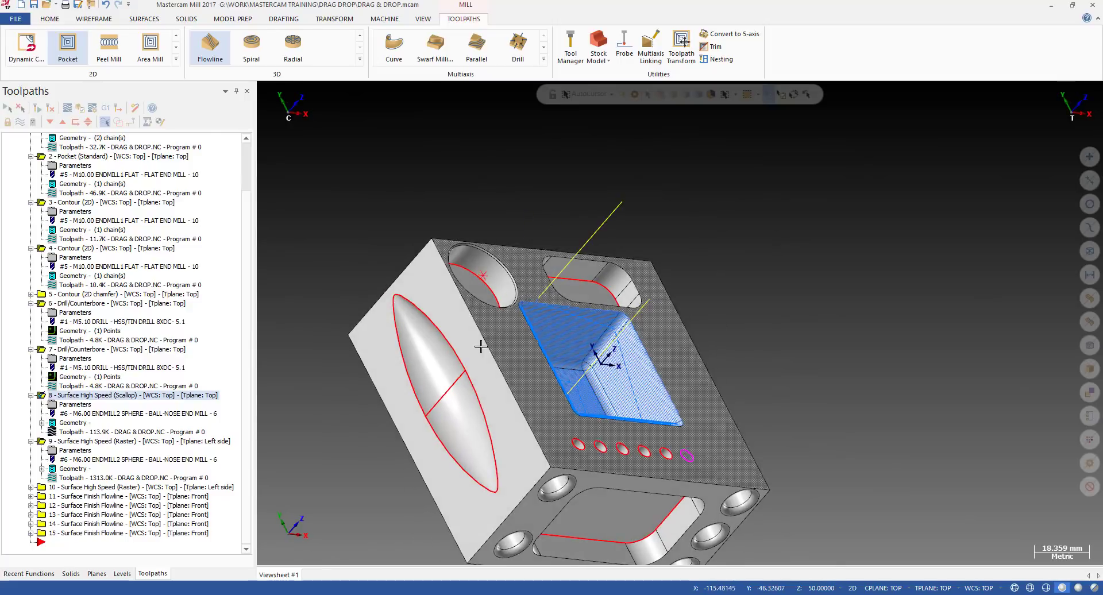
scroll(506, 356, "up", 3)
left_click(114, 441)
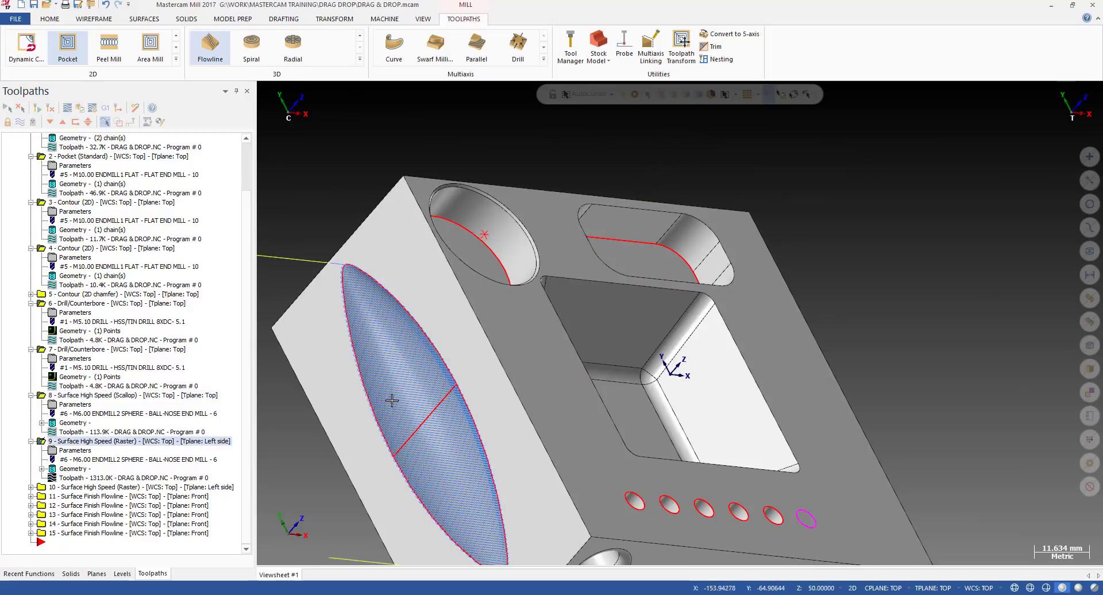
scroll(467, 396, "down", 2)
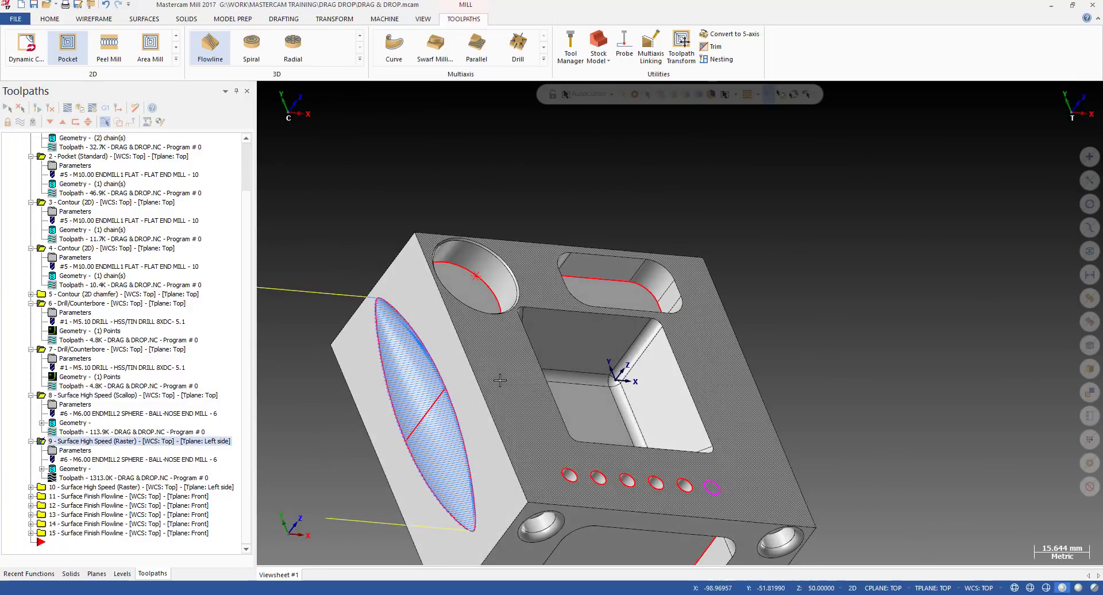
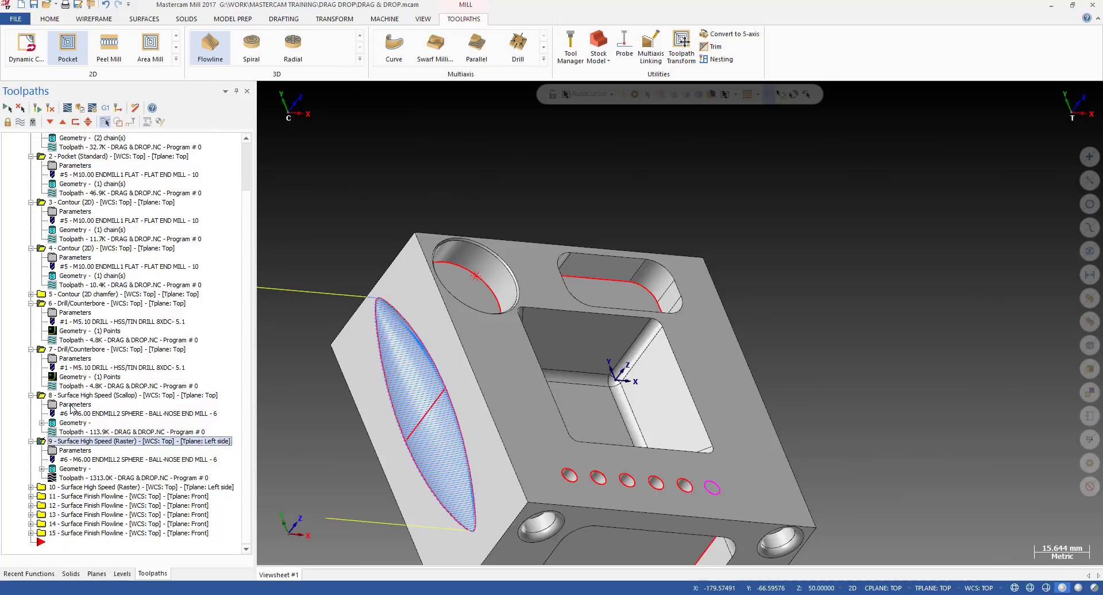
Step: Copy operation 8's scallop parameters onto operation 9, collapse both operations and regenerate operation 9's toolpath
left_click_drag(71, 406, 85, 457)
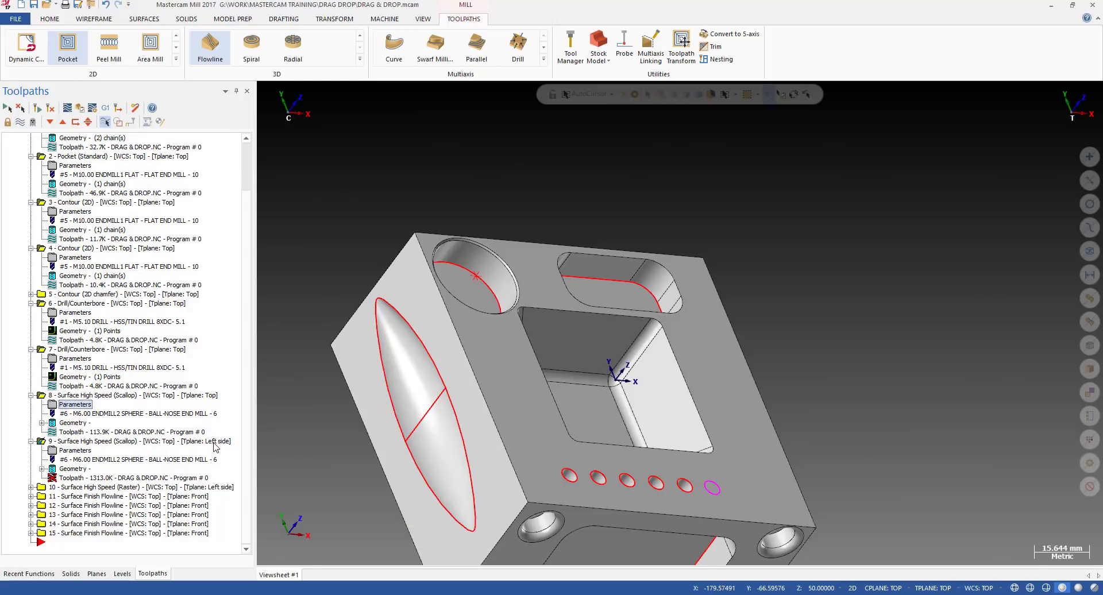
left_click(31, 395)
left_click(31, 441)
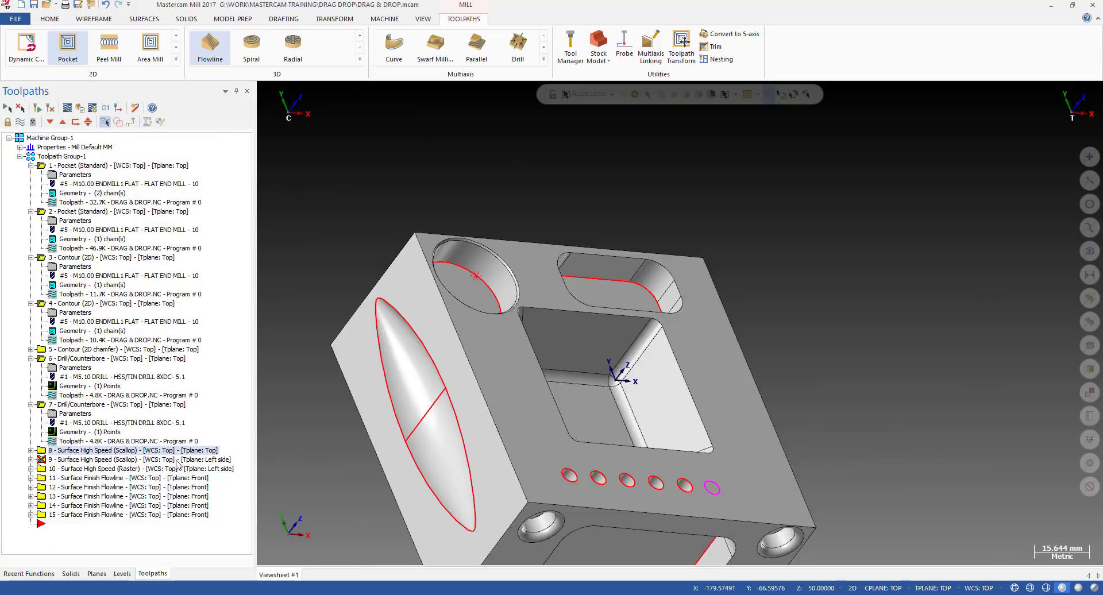
left_click(224, 460)
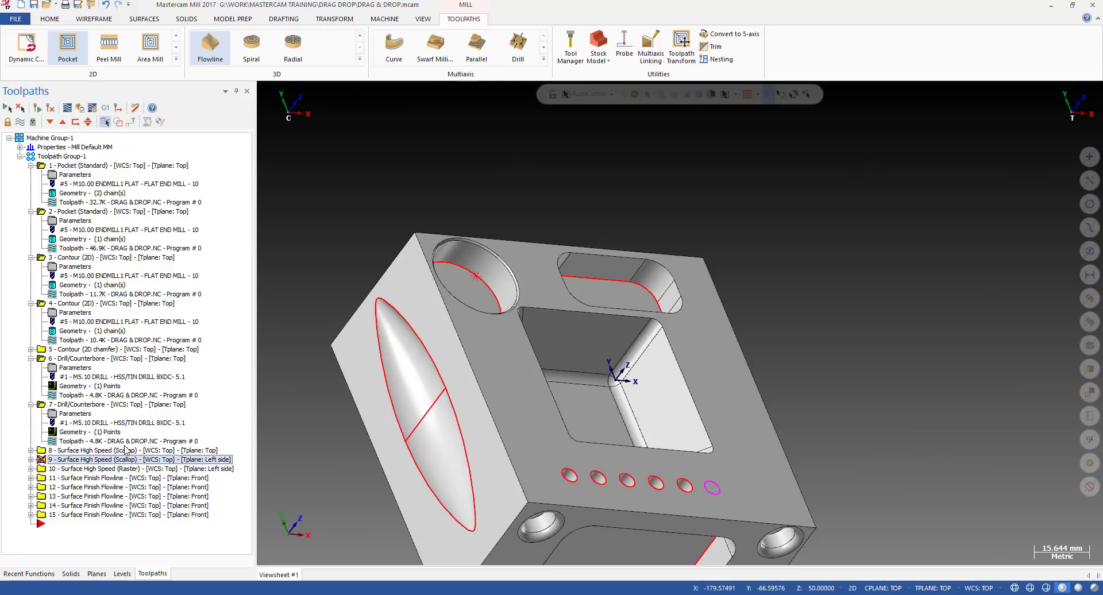
left_click(36, 109)
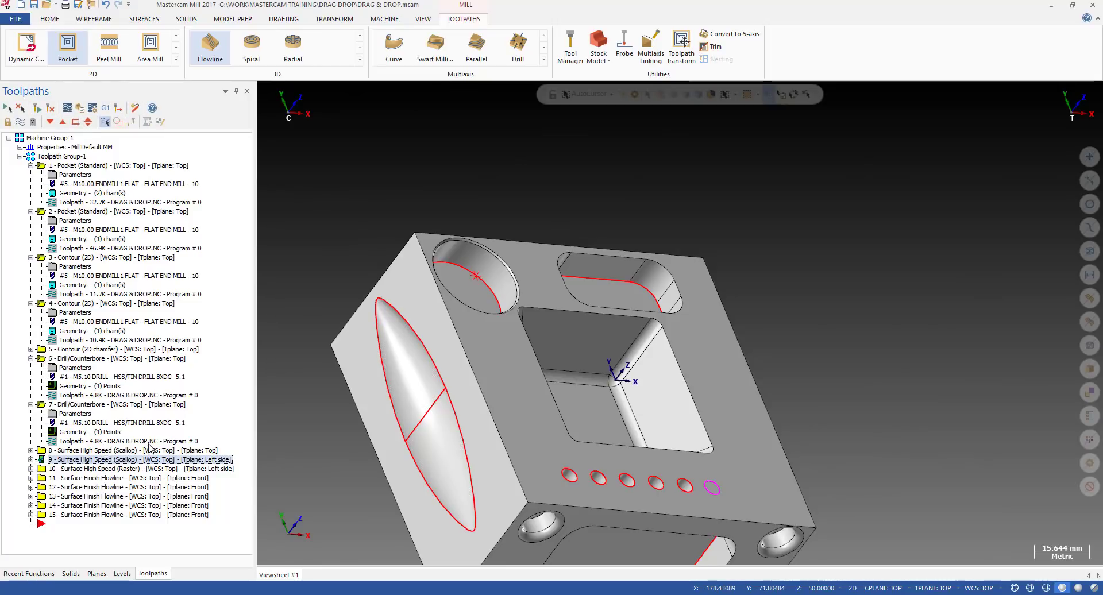
Step: Inspect operation 9's regenerated scallop toolpath on the left-side curved surface from several angles
scroll(381, 399, "up", 3)
mouse_move(420, 375)
middle_mouse_down()
mouse_move(513, 371)
mouse_move(421, 367)
middle_mouse_up()
scroll(437, 334, "up", 3)
scroll(436, 411, "down", 5)
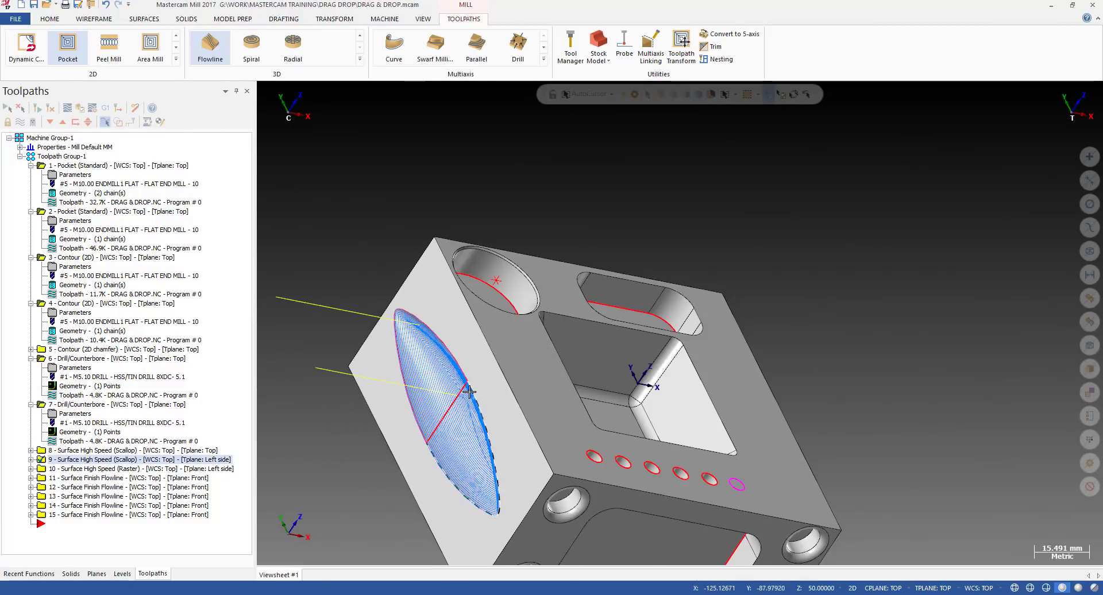
mouse_move(469, 392)
middle_mouse_down()
mouse_move(517, 392)
mouse_move(471, 394)
mouse_move(458, 363)
middle_mouse_up()
scroll(431, 396, "up", 2)
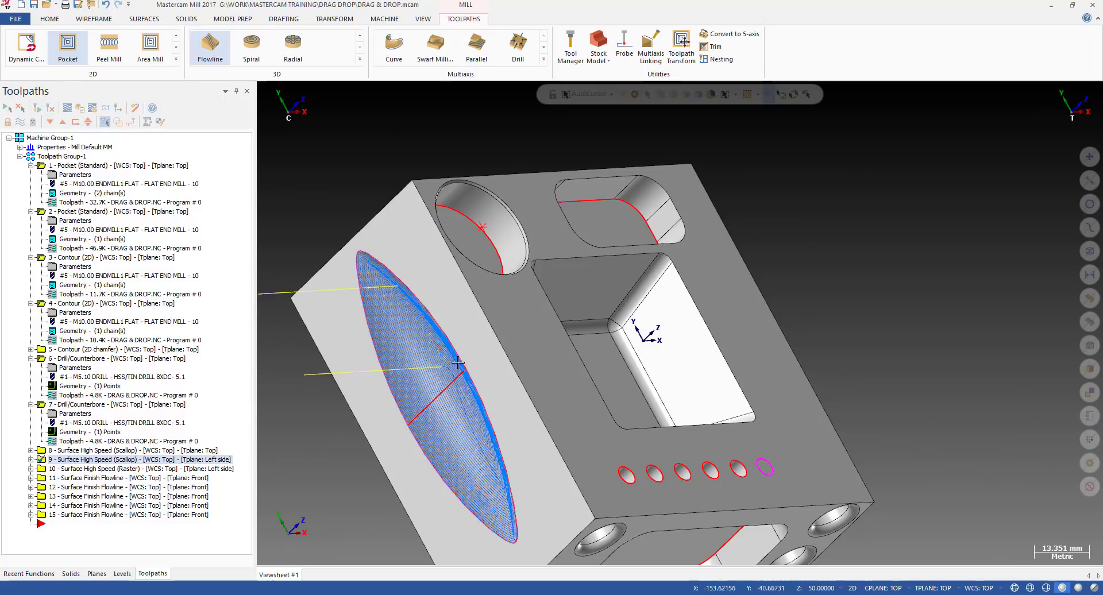
scroll(458, 363, "down", 3)
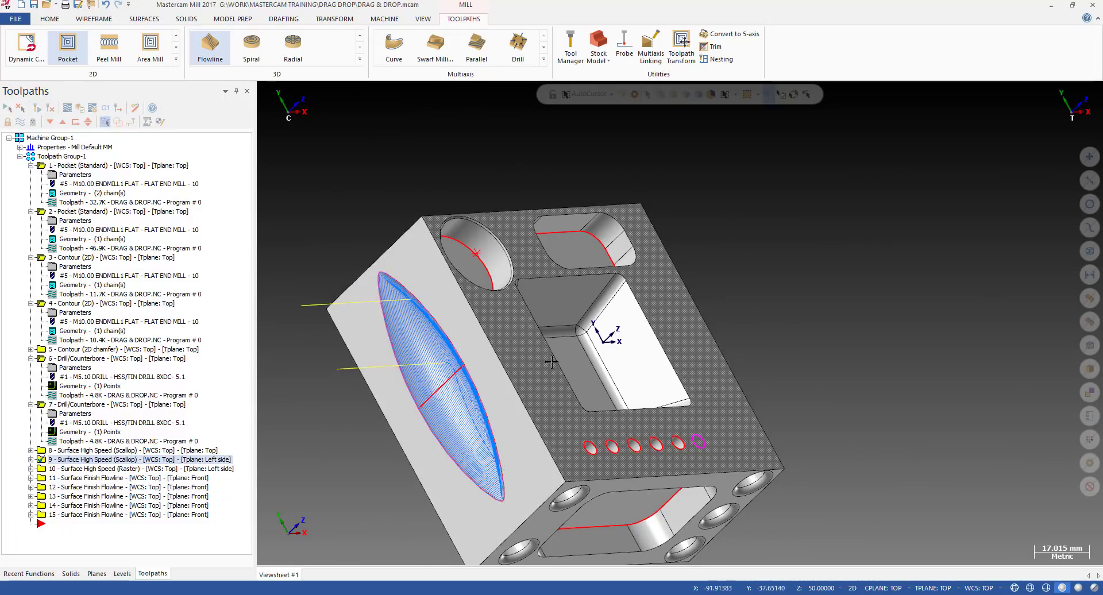
scroll(551, 361, "up", 1)
middle_click_drag(551, 362, 577, 361)
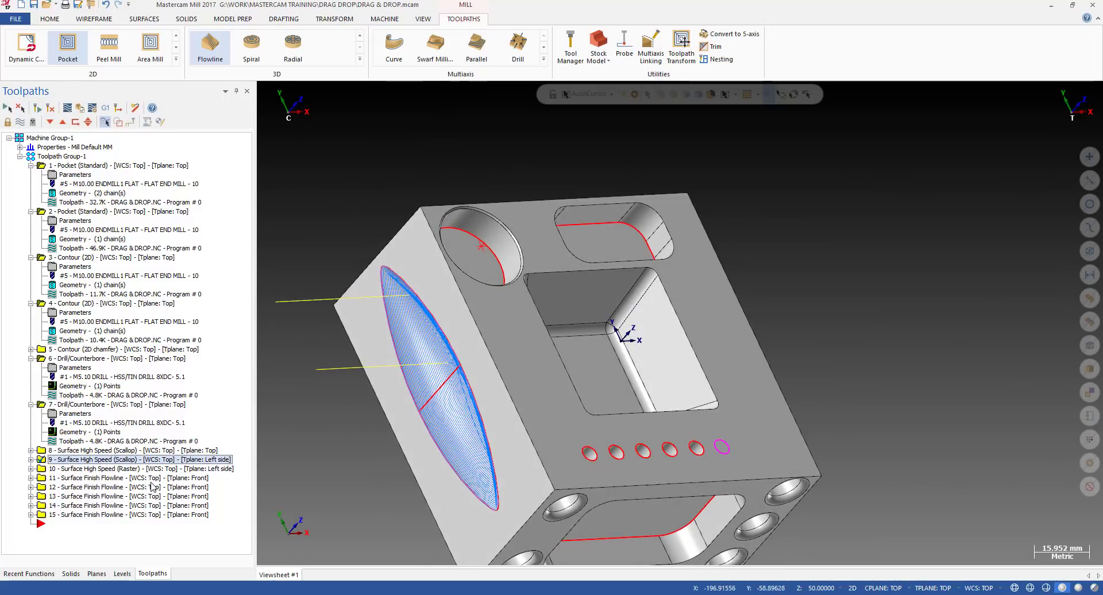
Step: Compare operation 10's raster toolpath with operation 9's scallop toolpath on the left-side curved surface
left_click(138, 469)
scroll(540, 293, "down", 3)
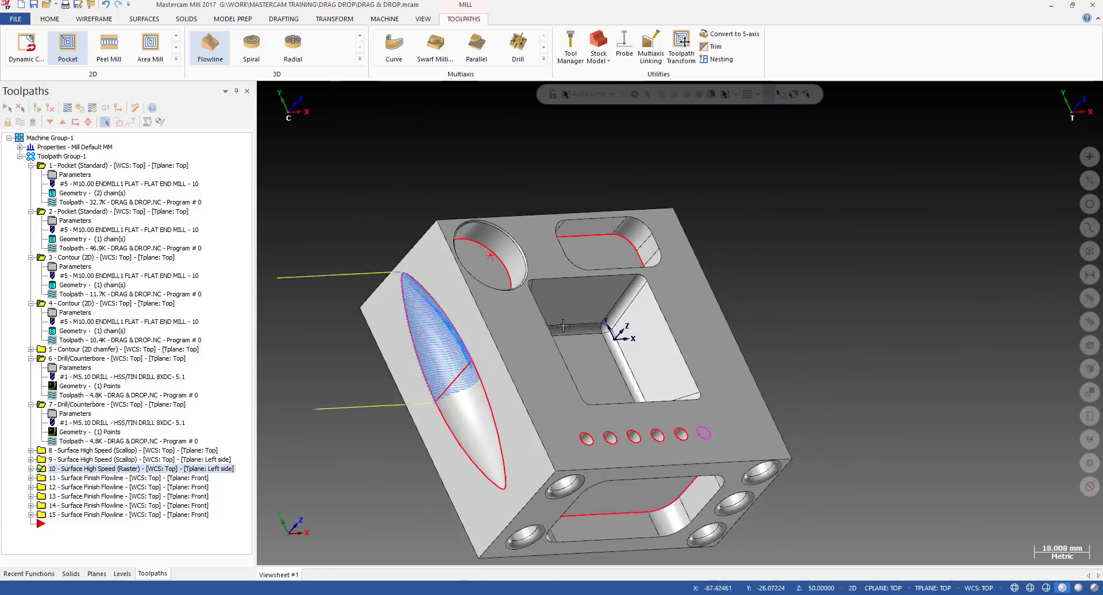
scroll(396, 333, "up", 2)
left_click(141, 461)
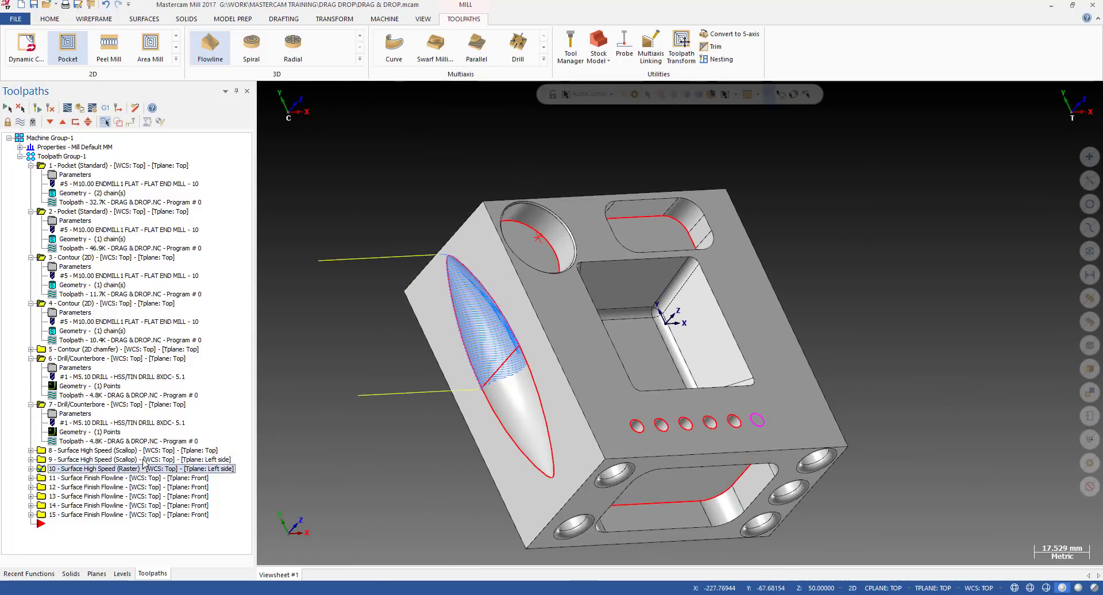
scroll(507, 363, "down", 3)
scroll(507, 364, "up", 5)
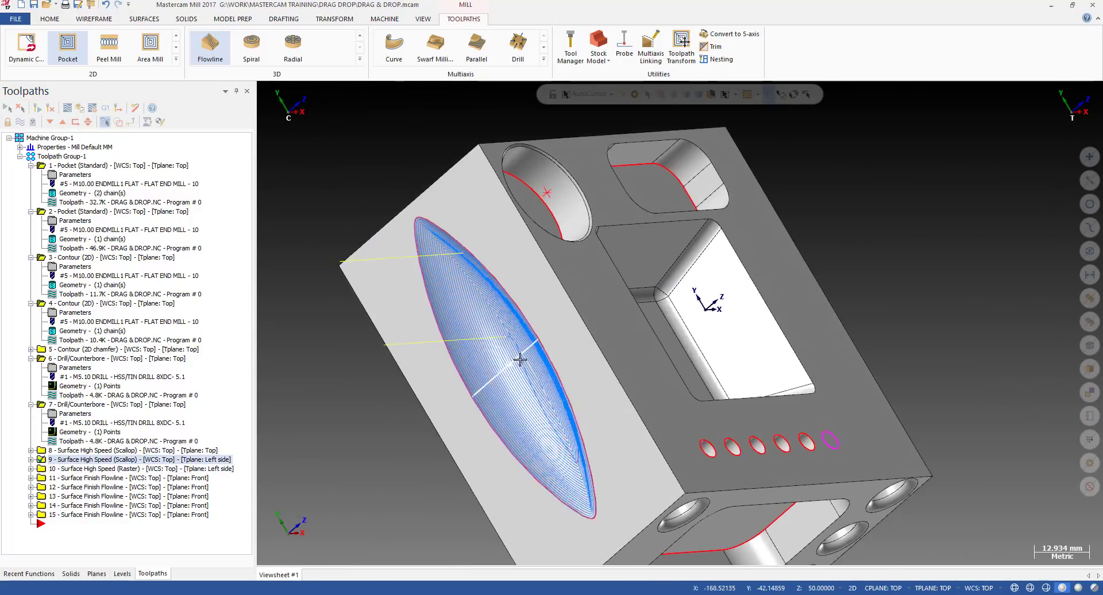
mouse_move(519, 359)
middle_mouse_down()
mouse_move(623, 340)
mouse_move(510, 364)
middle_mouse_up()
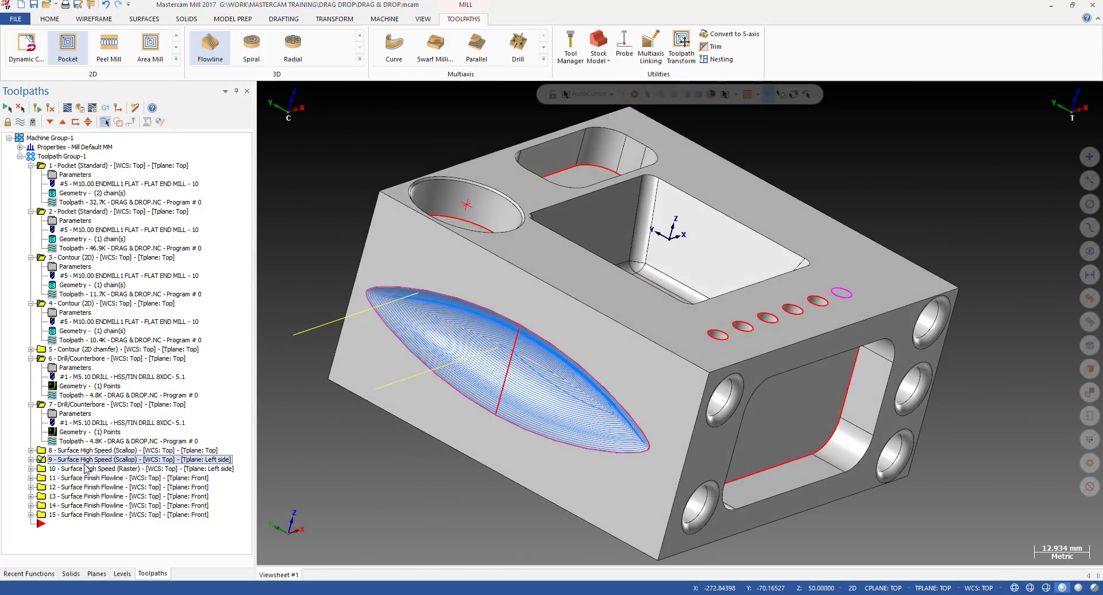
scroll(661, 364, "up", 1)
middle_click_drag(669, 366, 648, 364)
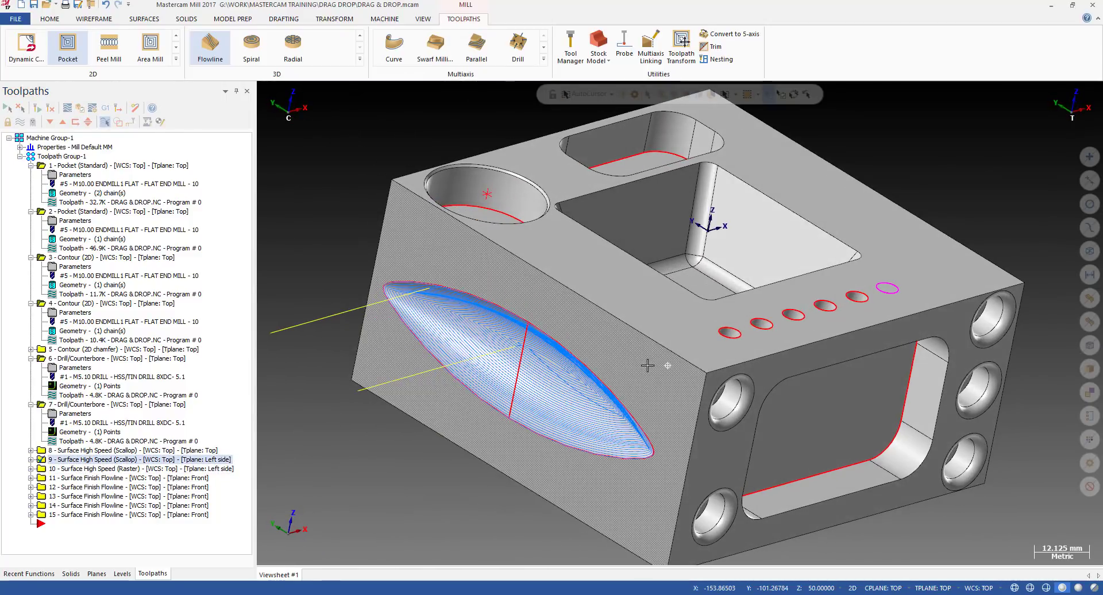
Step: Expand operations 9 and 10 and examine up close how much of the left-side curved surface each toolpath covers
left_click(31, 460)
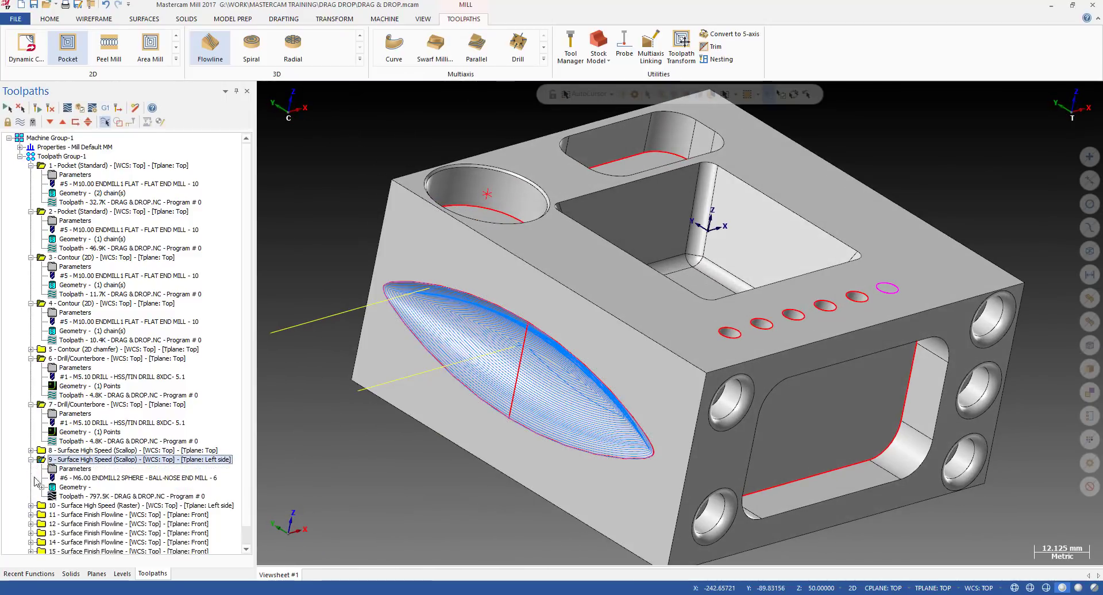
left_click(31, 505)
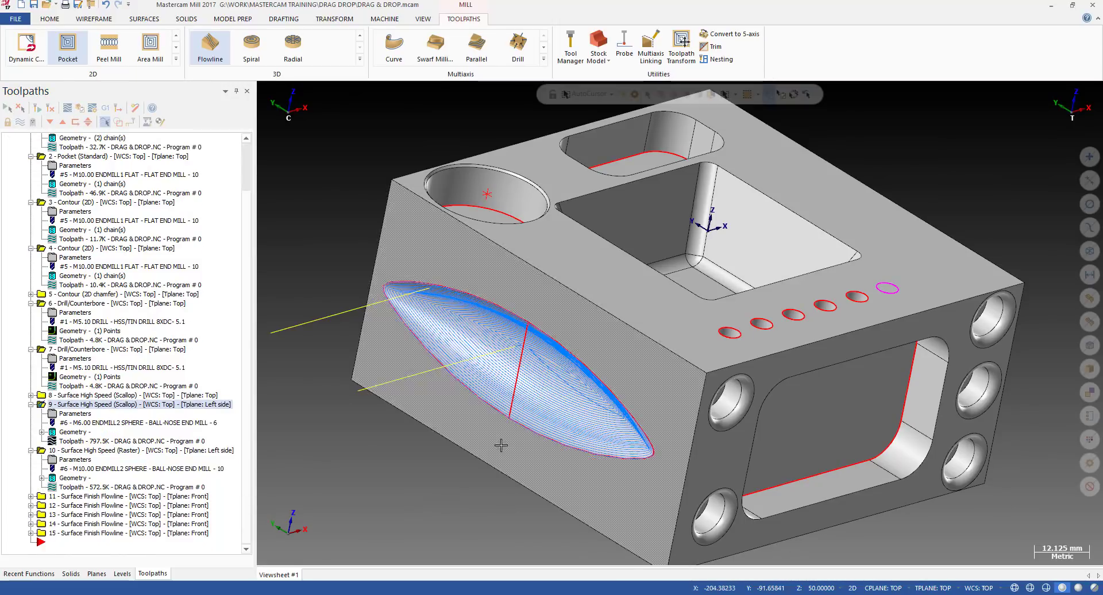
left_click(80, 451)
scroll(510, 374, "up", 3)
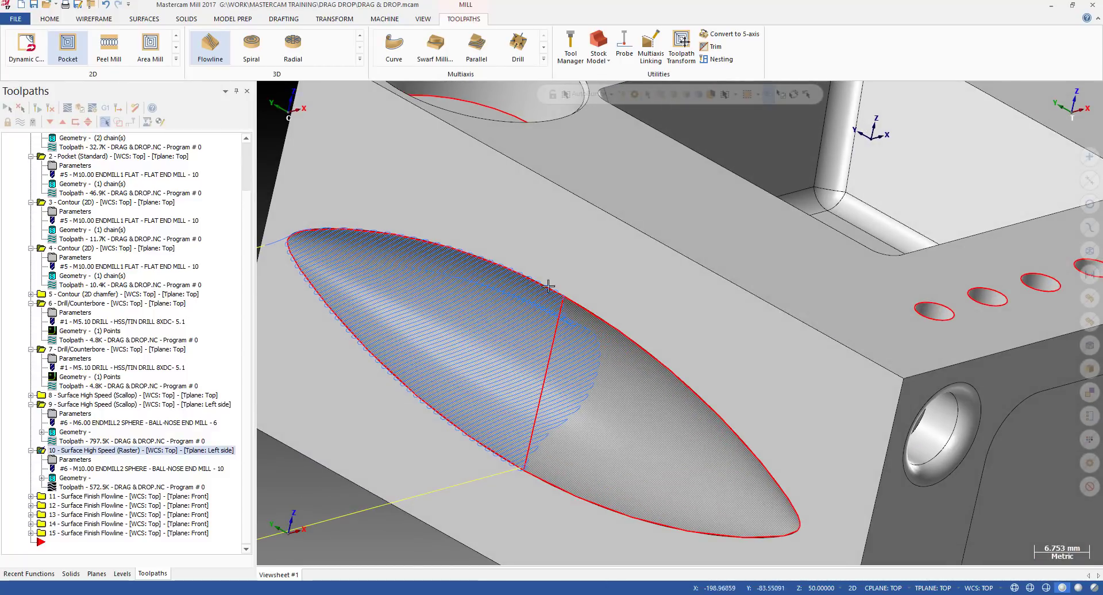
scroll(542, 370, "down", 1)
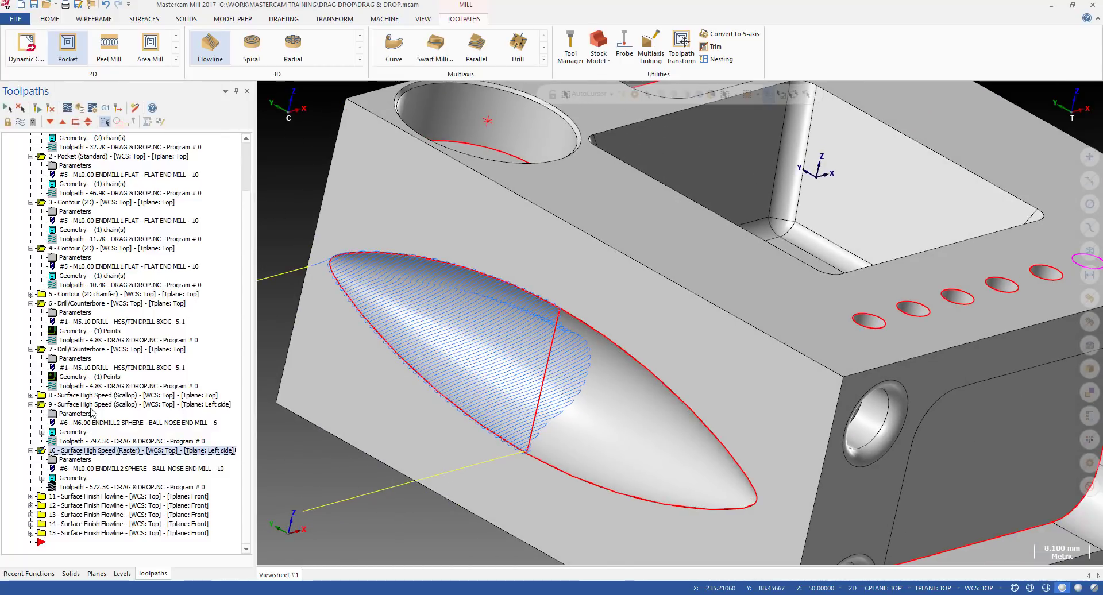
left_click(93, 405)
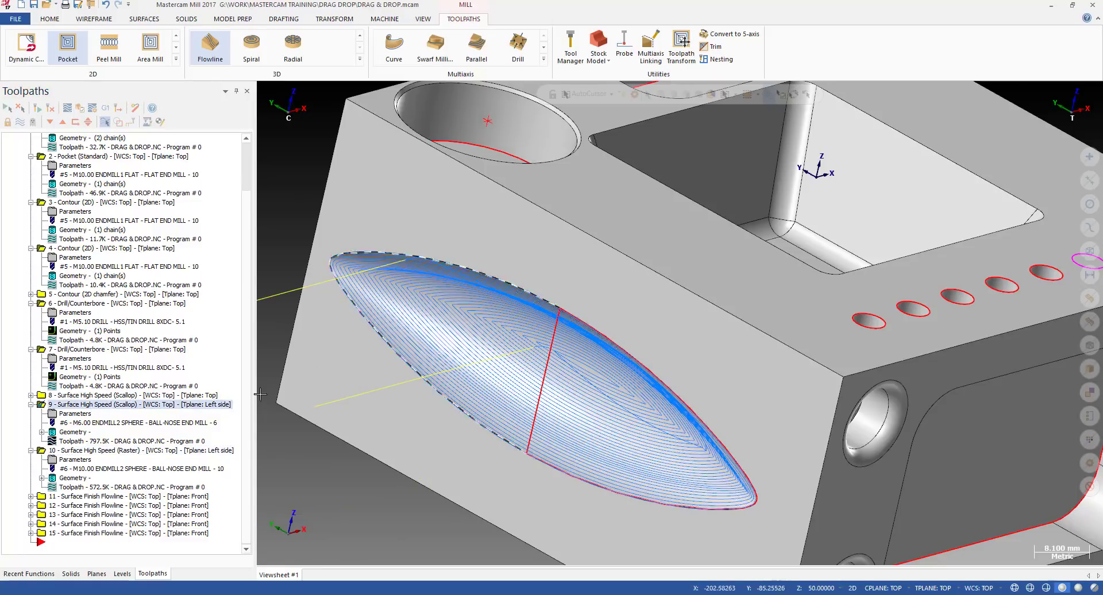
left_click(80, 451)
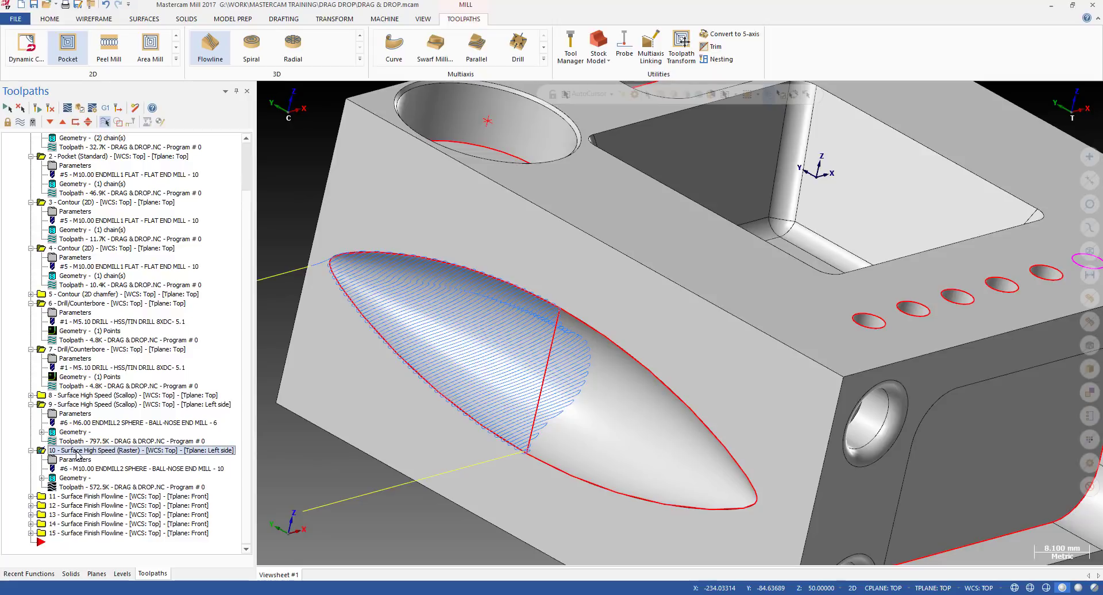
left_click(94, 405)
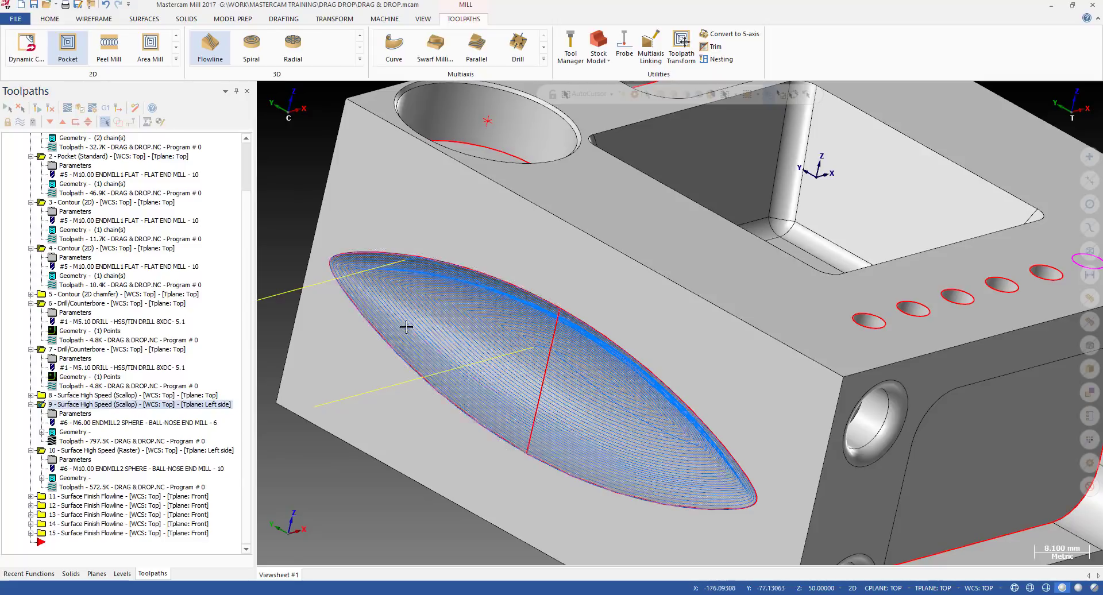
scroll(527, 318, "down", 2)
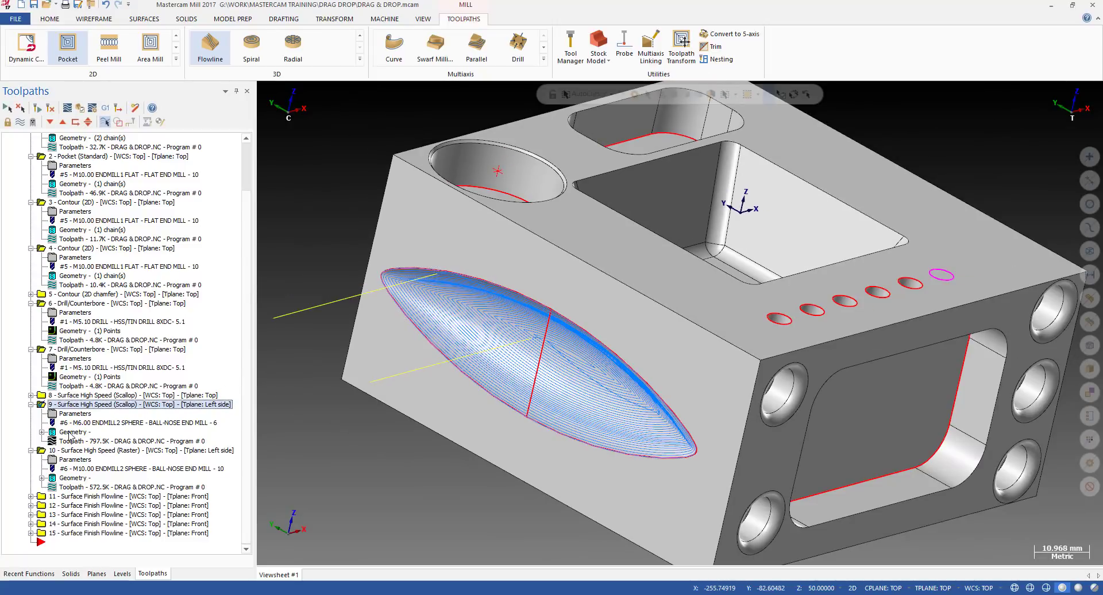
Step: Expand the geometry of operations 9 and 10 to compare their drive and containment entries
left_click(41, 432)
scroll(56, 457, "down", 1)
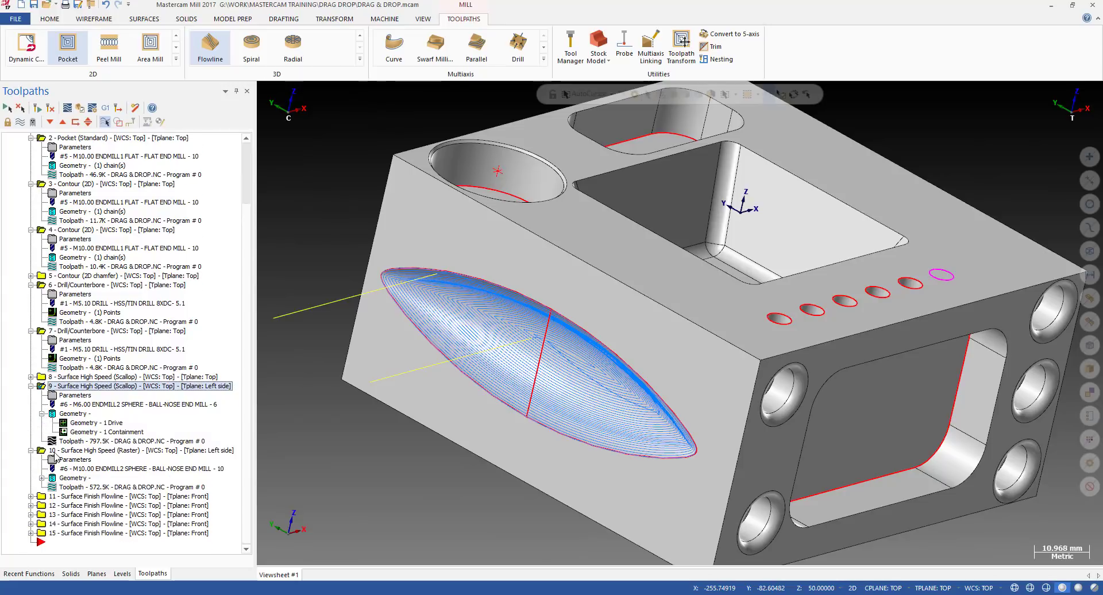
left_click(41, 478)
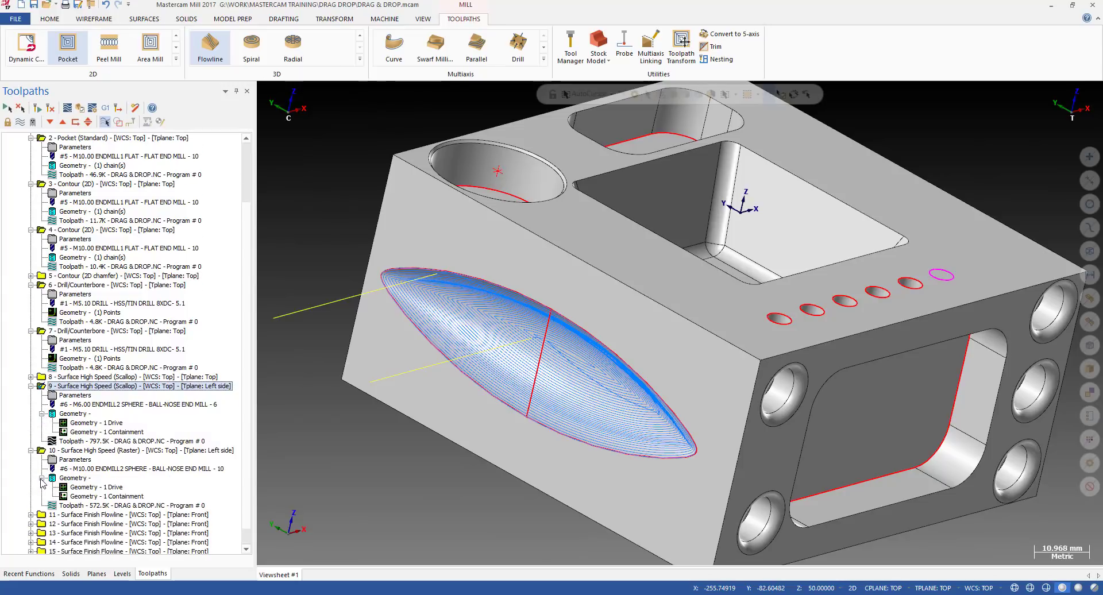
left_click(42, 414)
left_click(41, 414)
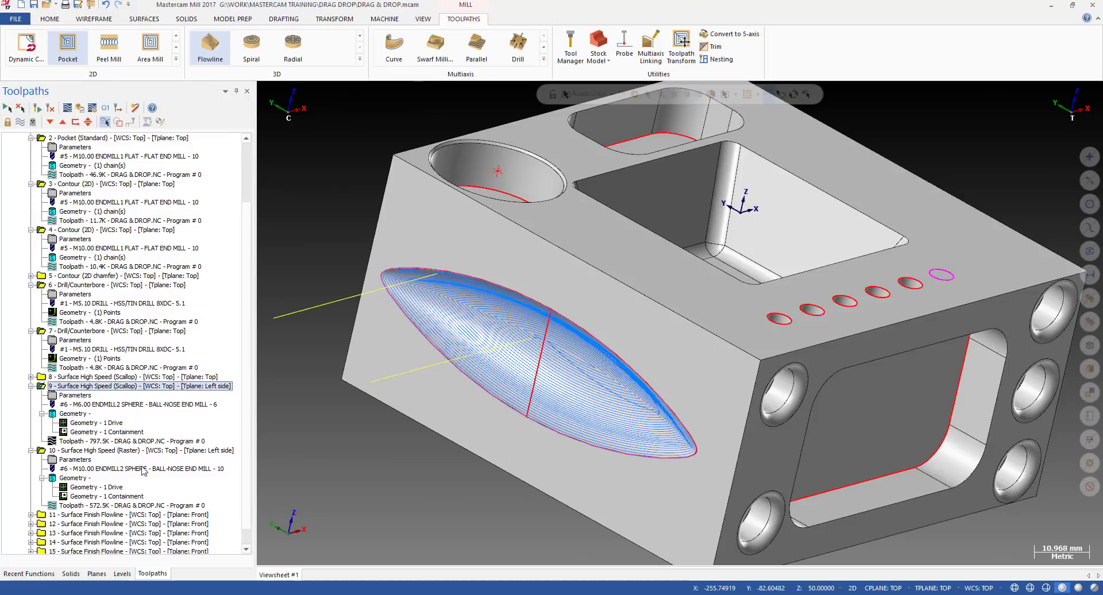
scroll(349, 322, "down", 3)
scroll(129, 426, "up", 3)
scroll(130, 428, "down", 4)
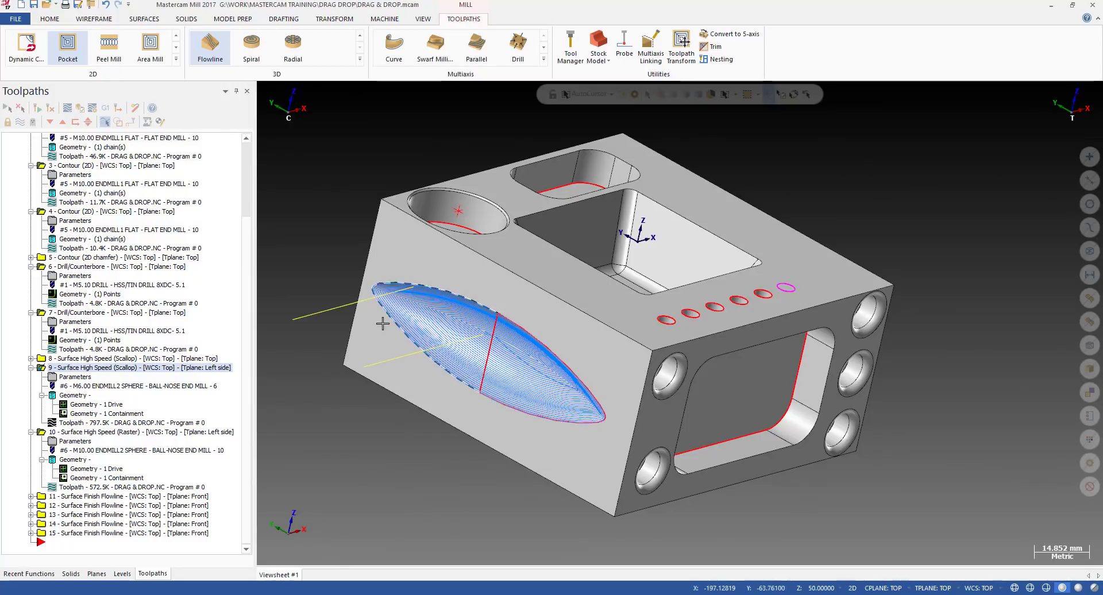
Step: Examine the containment chain of operation 10 and the containment chain of operation 9 on the left-side curved surface
left_click(115, 480)
left_click(229, 93)
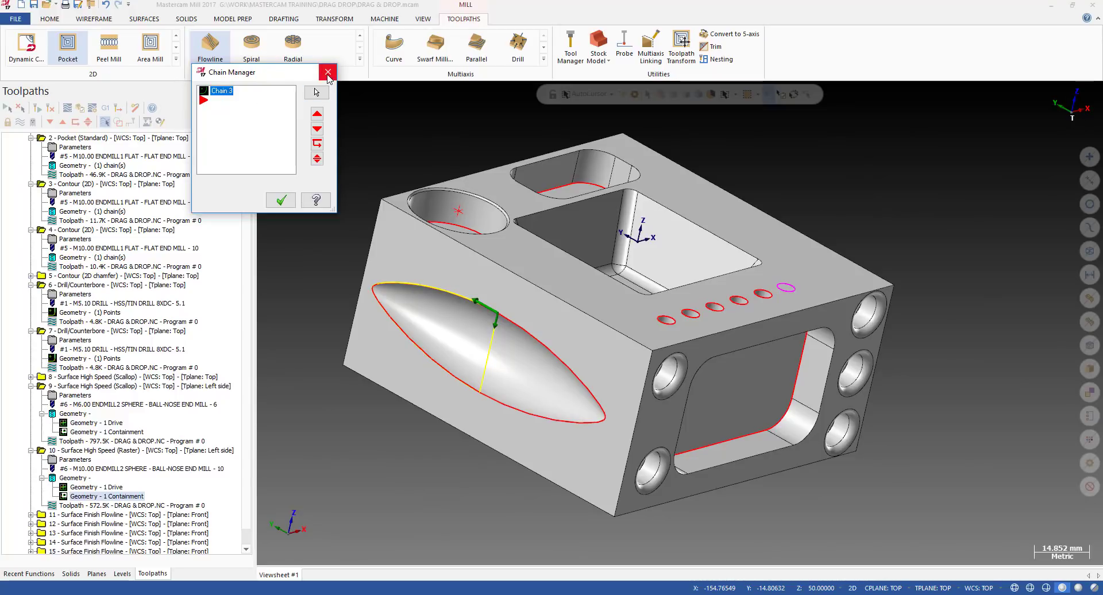
left_click(327, 74)
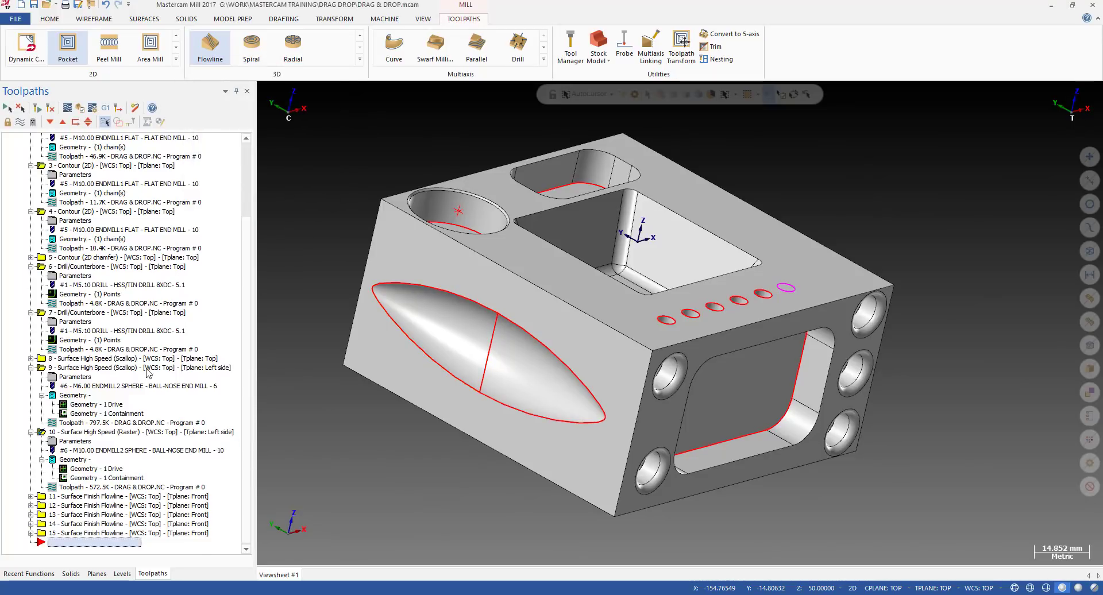
double_click(100, 414)
left_click(241, 92)
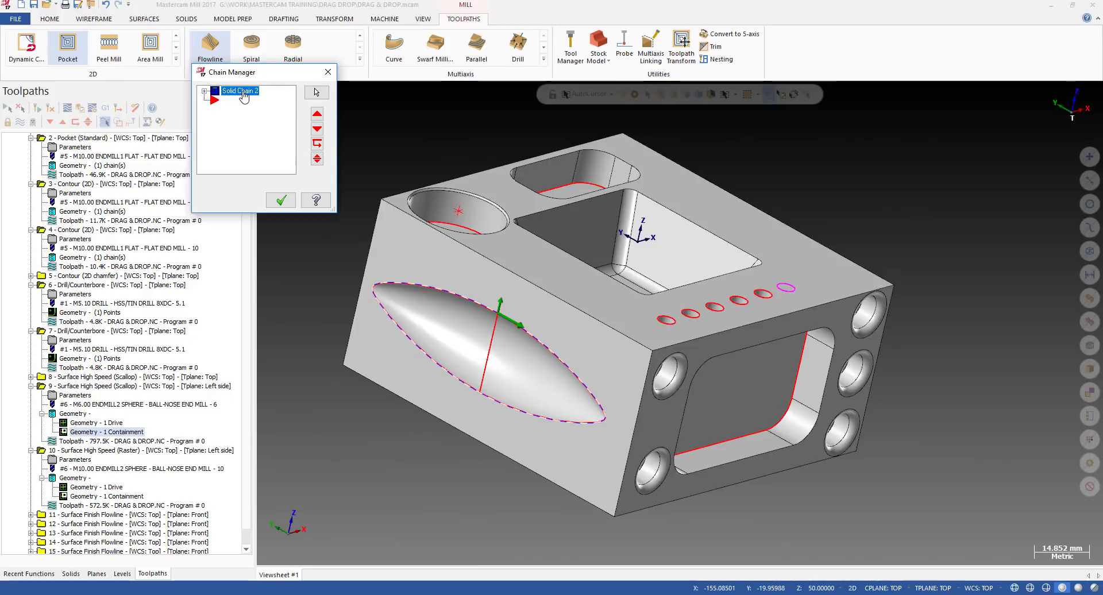
left_click(281, 200)
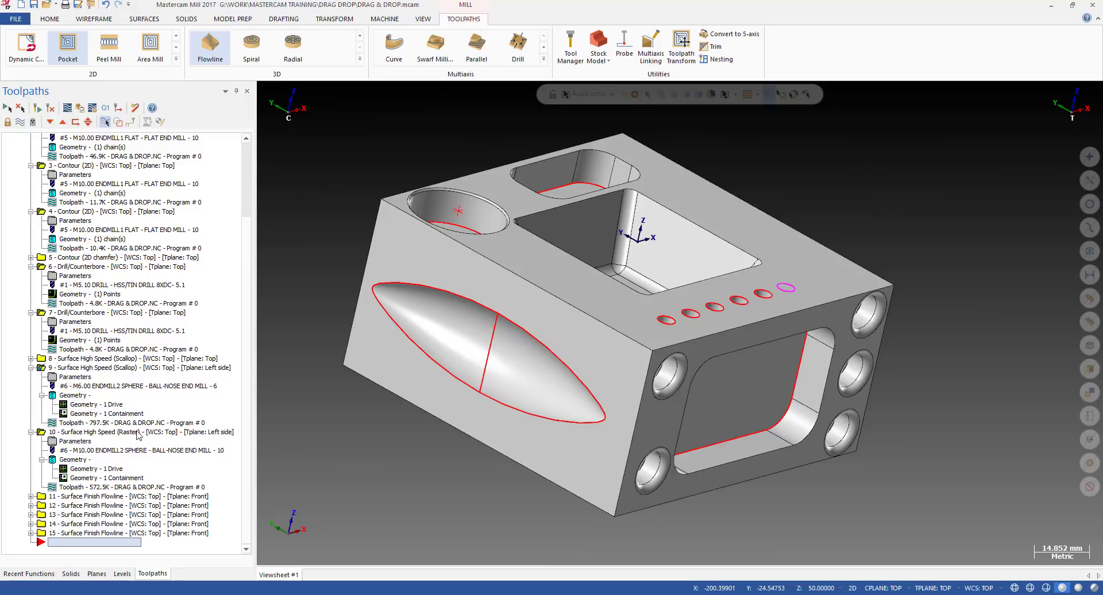
Step: Replace operation 9's containment geometry with operation 10's containment and regenerate operation 9's scallop toolpath
left_click_drag(126, 480, 144, 409)
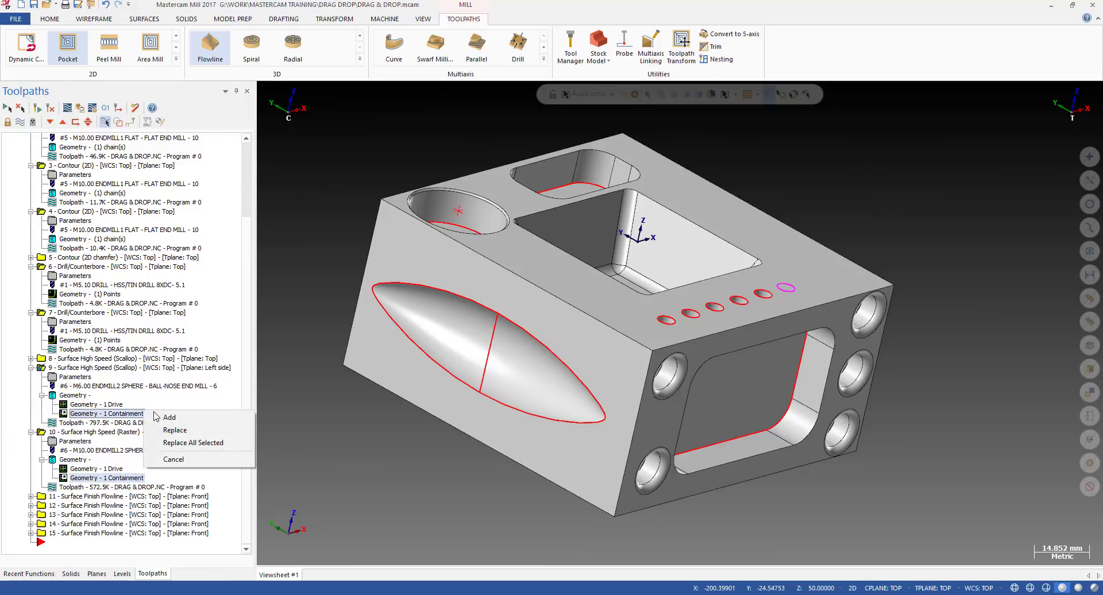
left_click(192, 432)
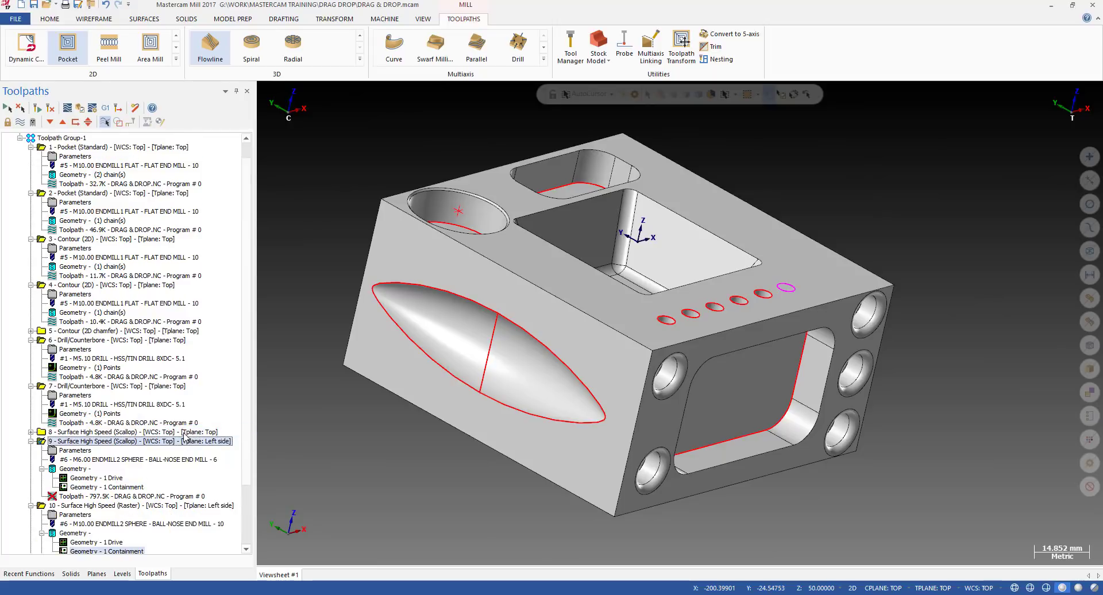
left_click(36, 108)
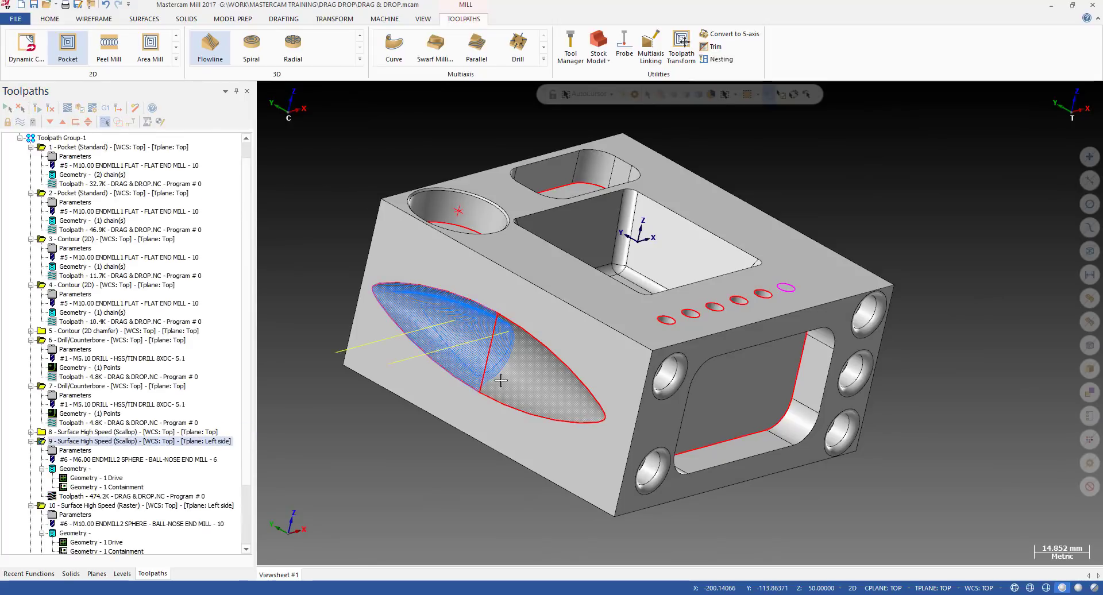
scroll(591, 331, "up", 5)
scroll(591, 331, "down", 3)
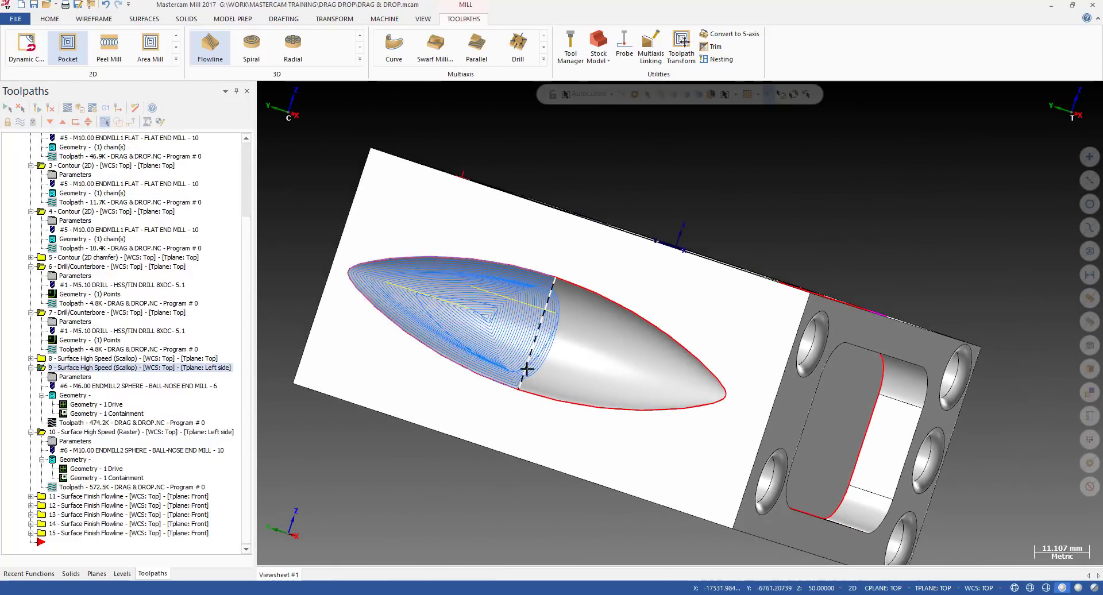
middle_click_drag(529, 361, 538, 321)
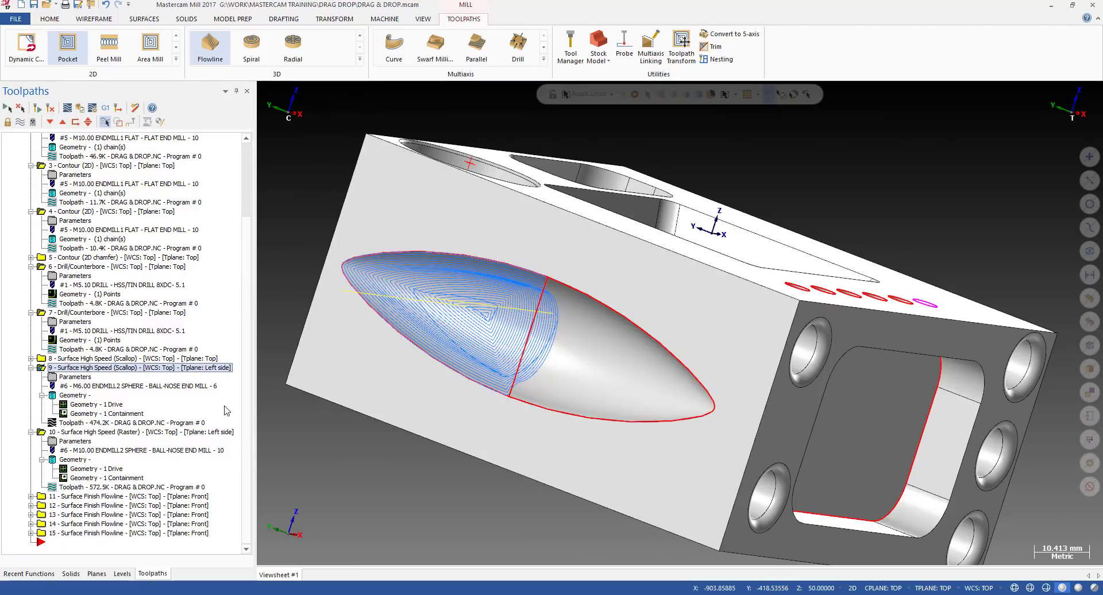
middle_click_drag(537, 397, 540, 320)
key("alt+1")
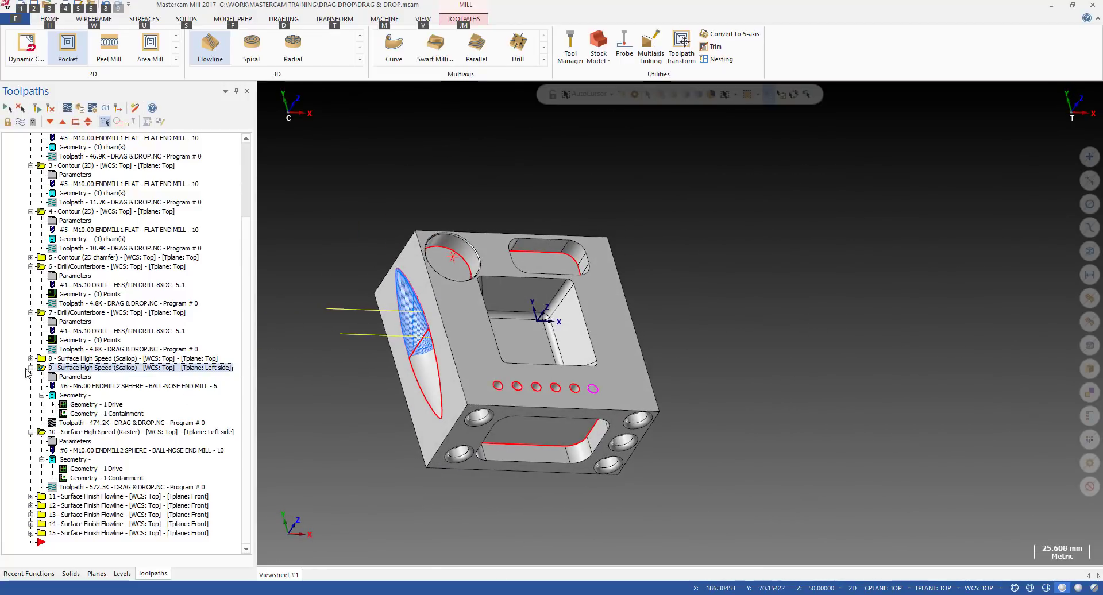
Step: Collapse operation 10 and expand operations 8 and 15, keeping operation 9 expanded
left_click(31, 367)
left_click(30, 432)
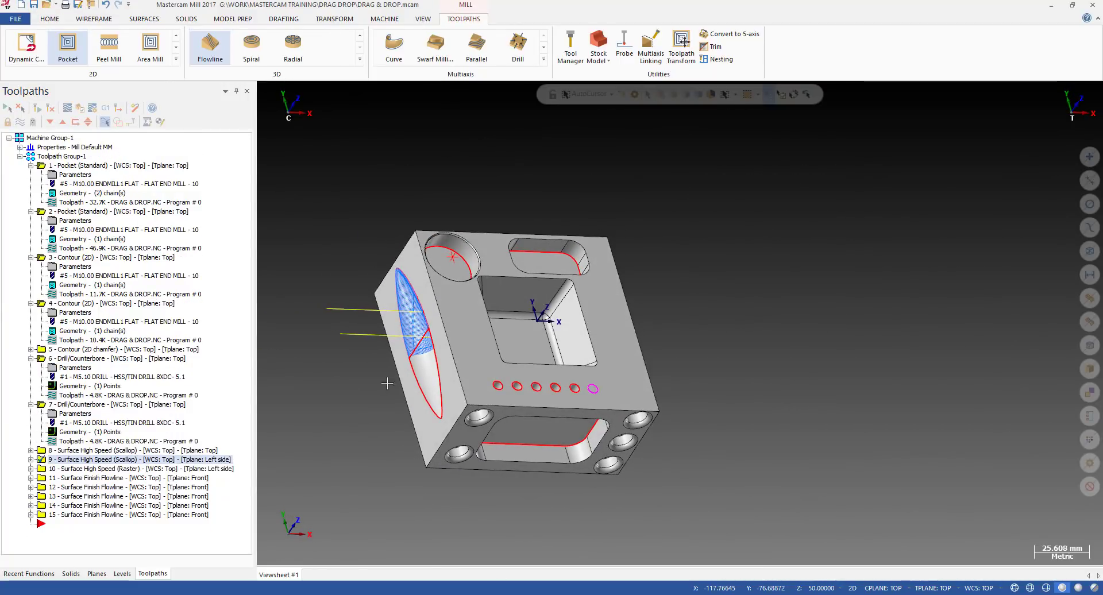
left_click(31, 459)
scroll(30, 419, "down", 1)
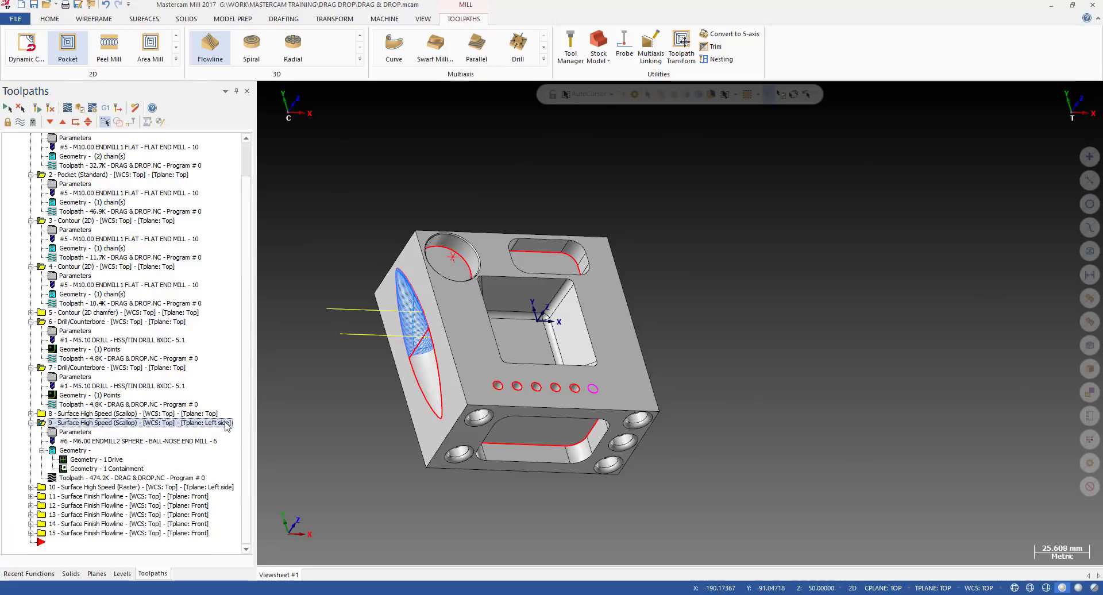
left_click(30, 414)
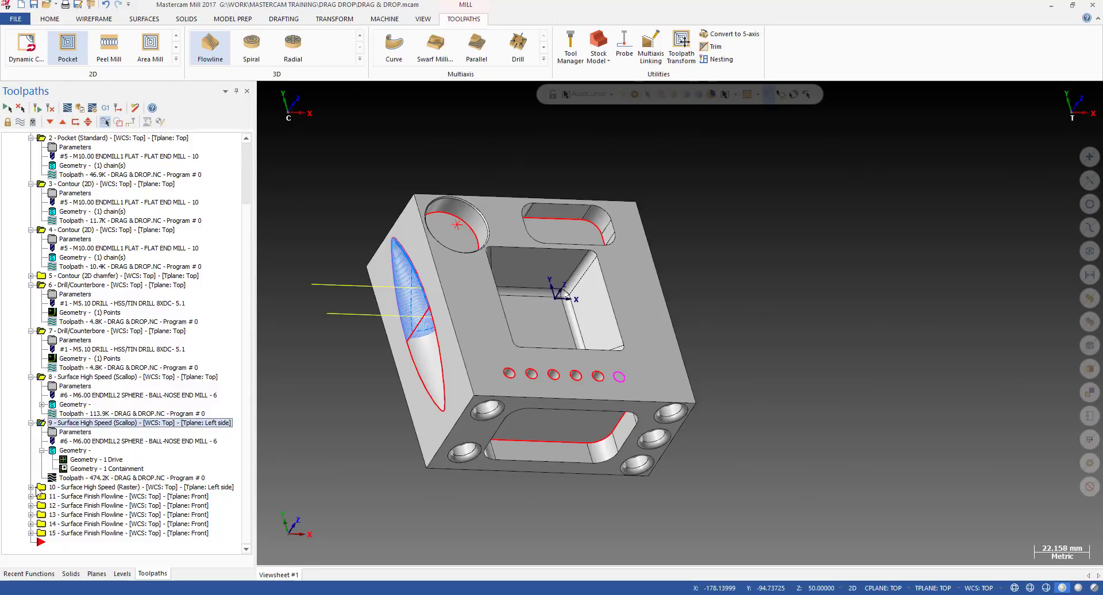
left_click(41, 532)
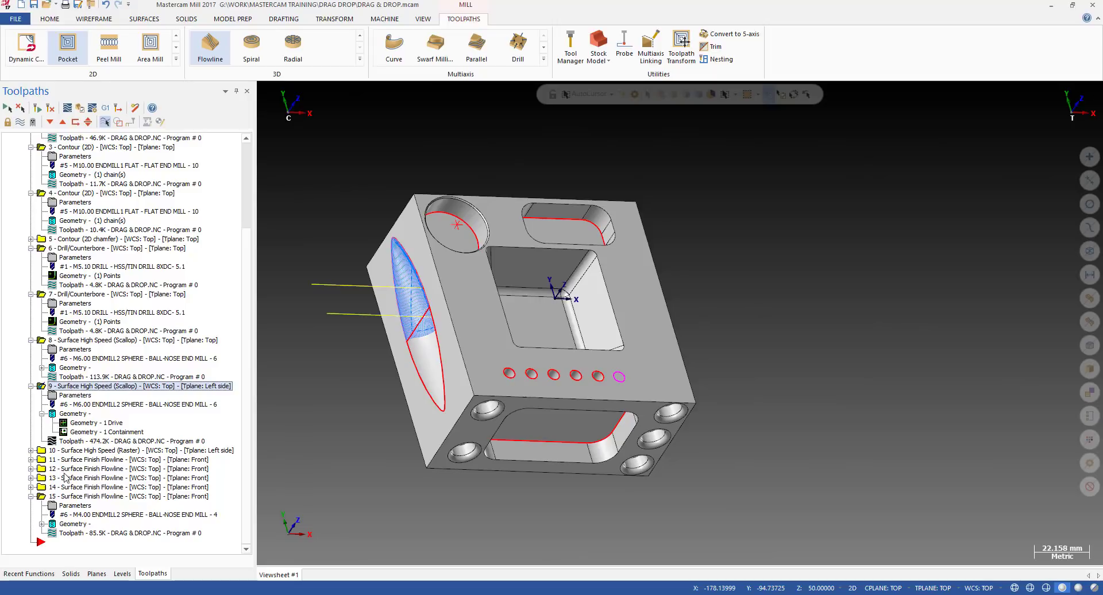
Step: Try to copy operation 9's scallop parameters onto operation 15's flowline parameters, and compare the toolpaths of both operations
left_click(86, 496)
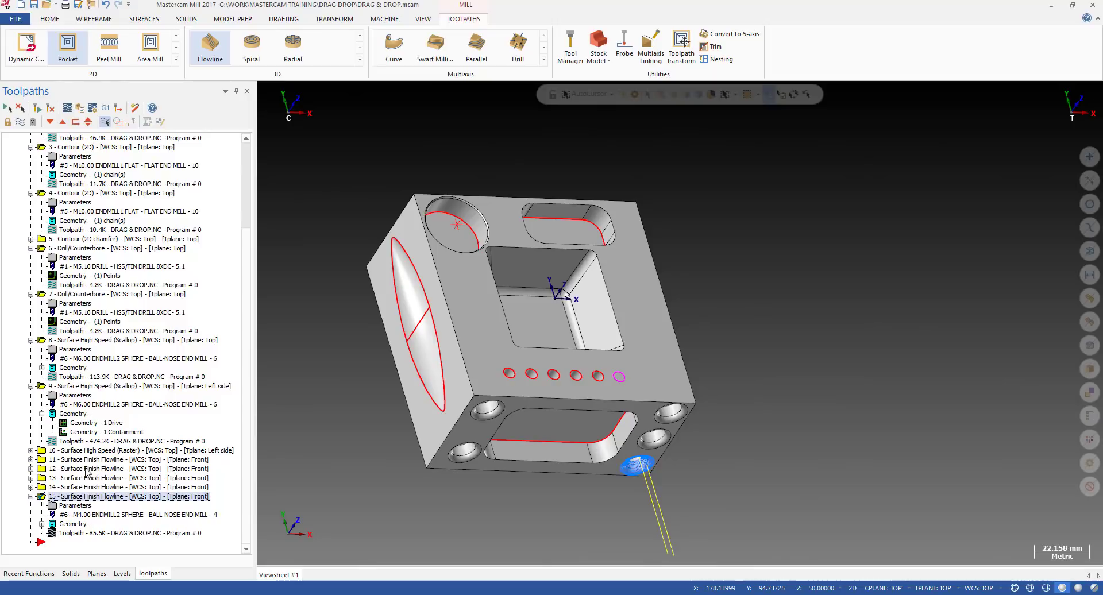
left_click_drag(75, 401, 80, 510)
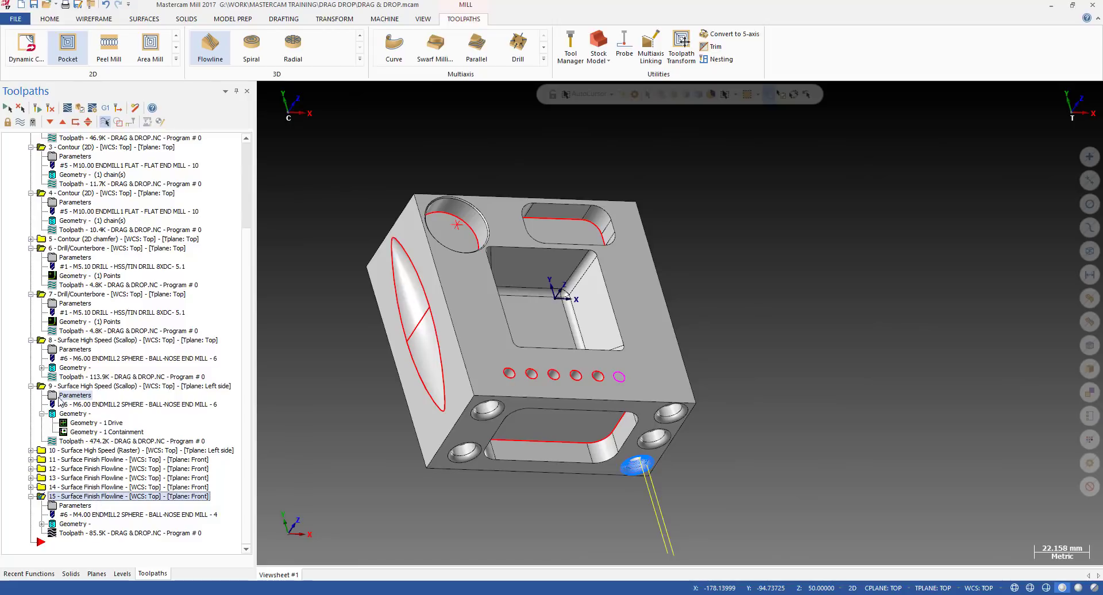
left_click_drag(1, 429, 78, 505)
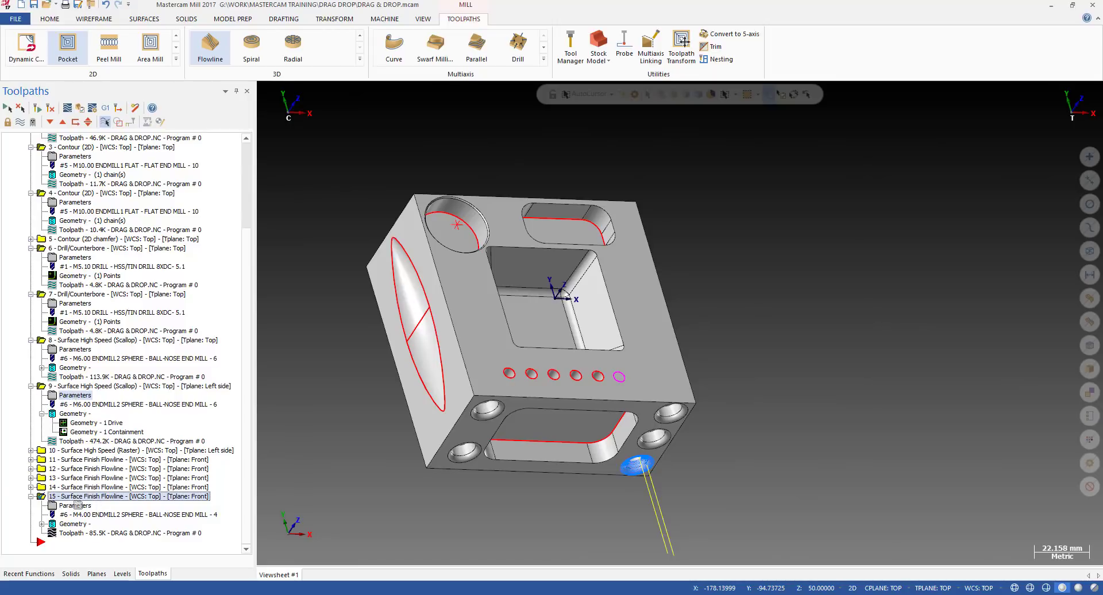
left_click(76, 386)
scroll(123, 471, "down", 1)
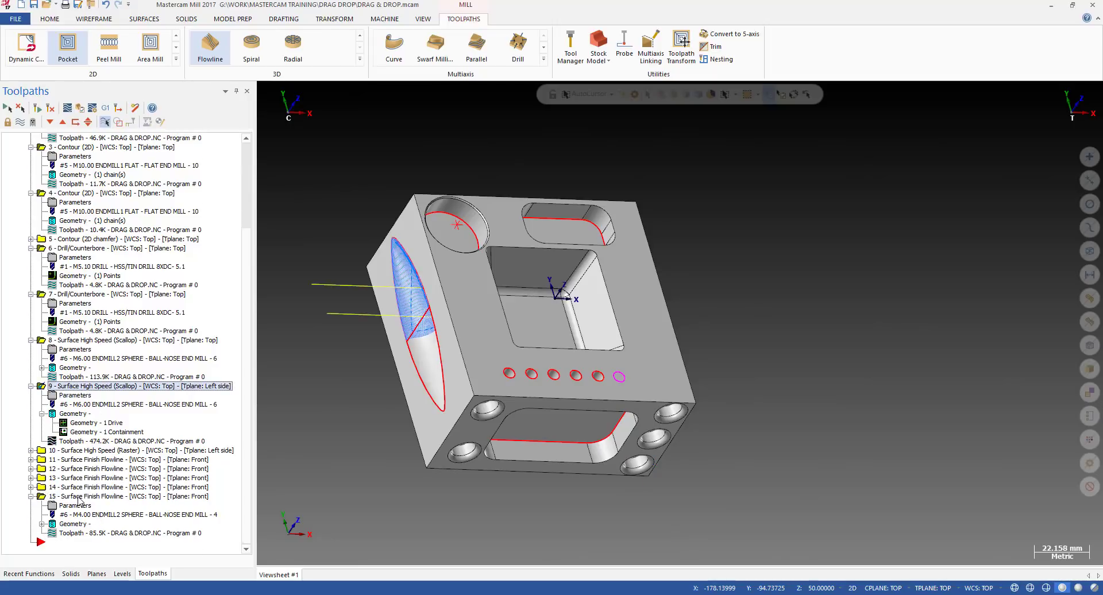
left_click(78, 497)
scroll(104, 481, "down", 1)
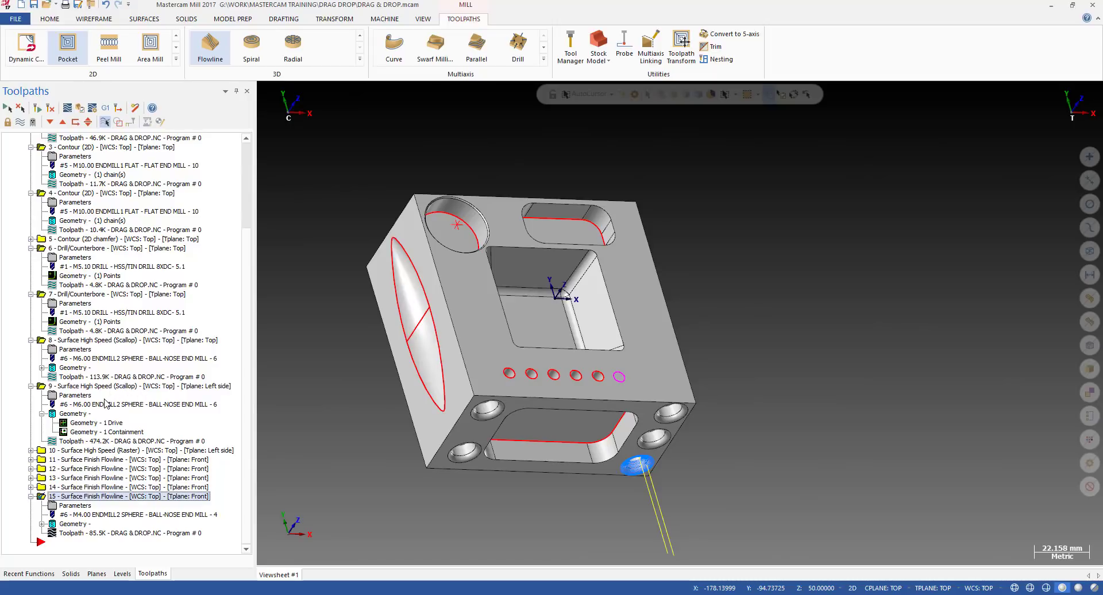
Step: Display operation 10's raster toolpath and the toolpaths of flowline operations 11 and 12, with the part's front face in view
left_click(108, 452)
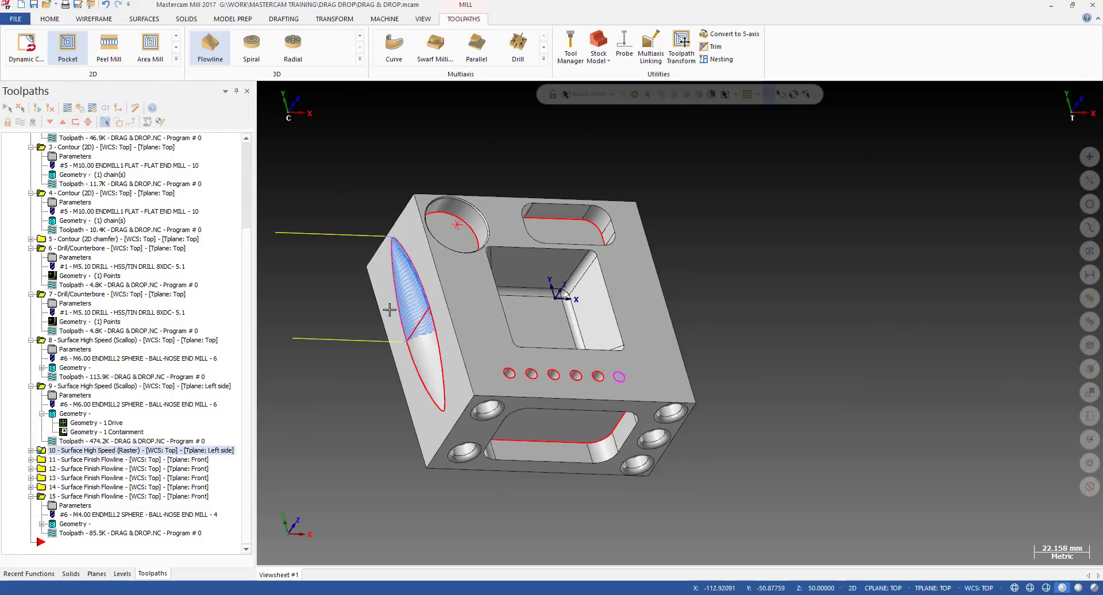
middle_click_drag(425, 310, 729, 299)
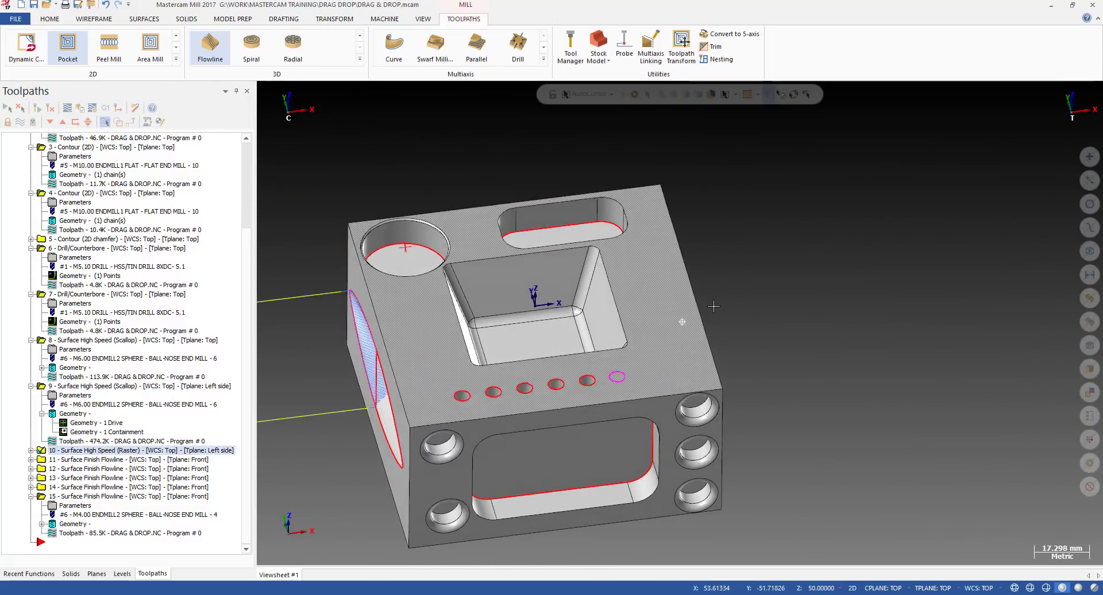
left_click(127, 460)
left_click(125, 470)
middle_click_drag(534, 350, 510, 323)
scroll(506, 345, "up", 3)
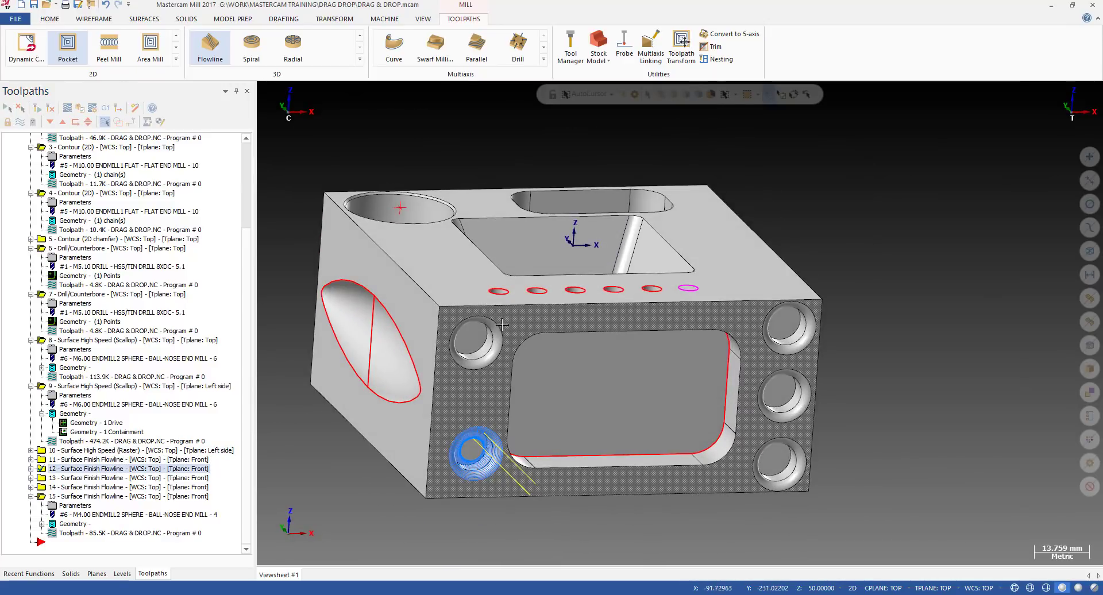
scroll(503, 325, "down", 1)
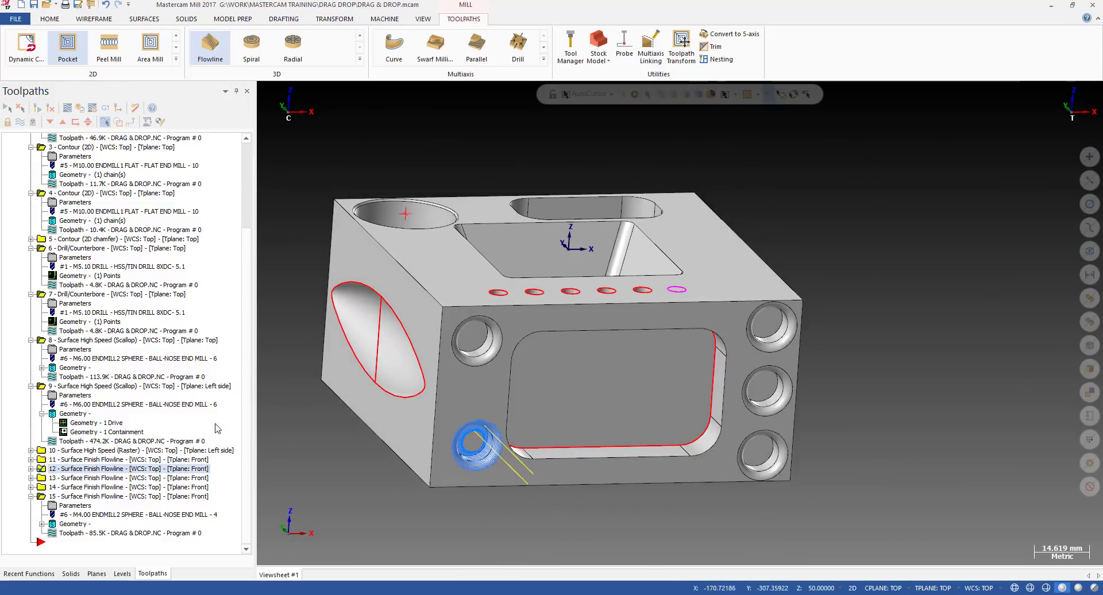
Step: Step through flowline operations 11 to 15 to see which front-face hole each toolpath machines
left_click(125, 460)
left_click(125, 469)
left_click(118, 478)
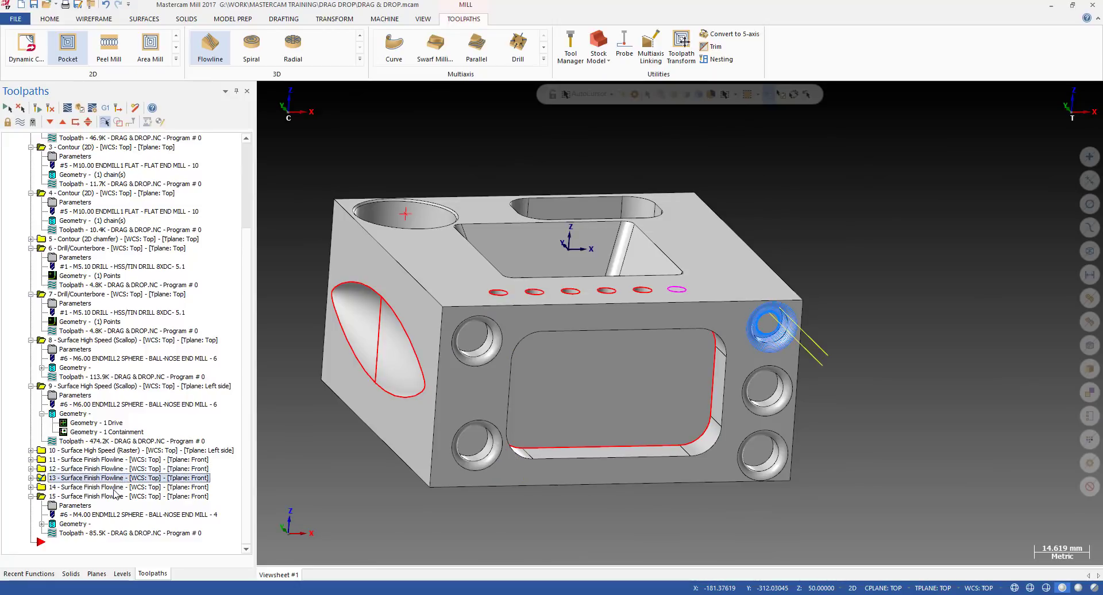
left_click(115, 487)
left_click(116, 495)
left_click(119, 459)
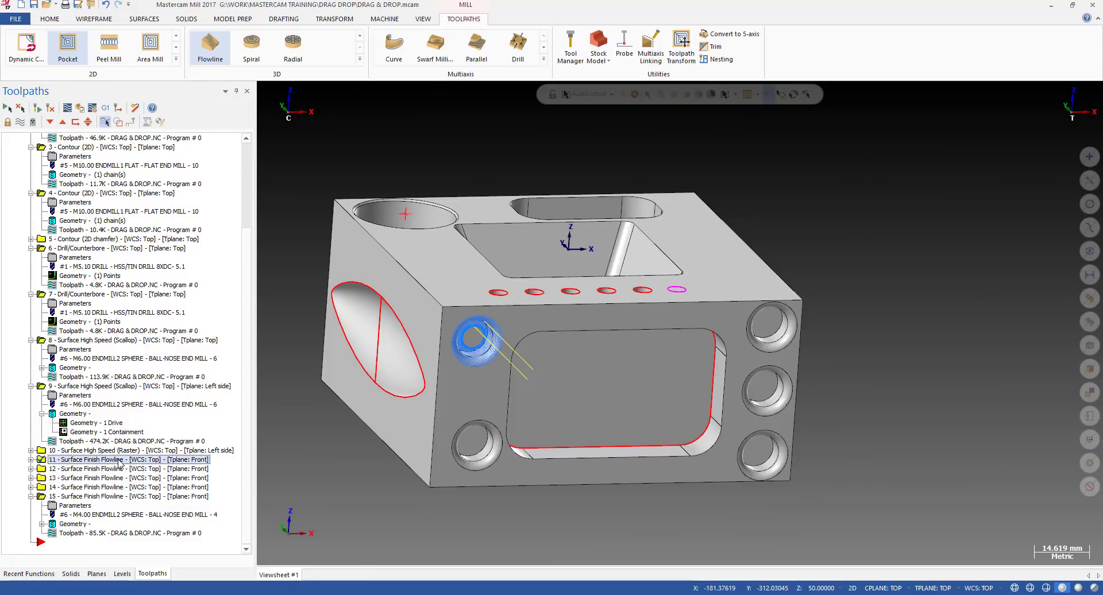
key("Down")
key("Down")
key("Down")
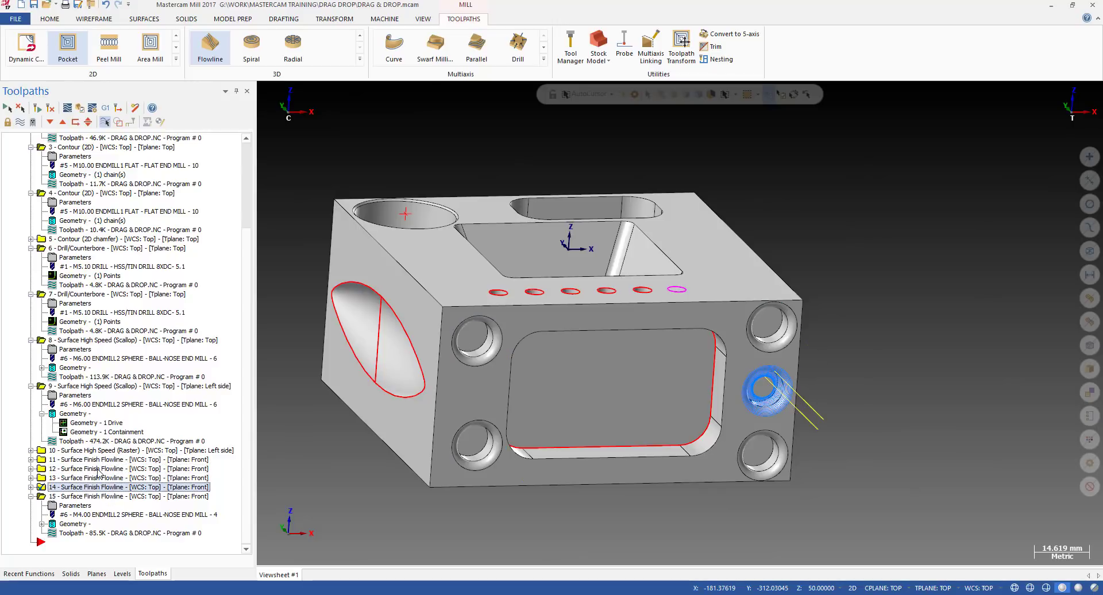
key("Down")
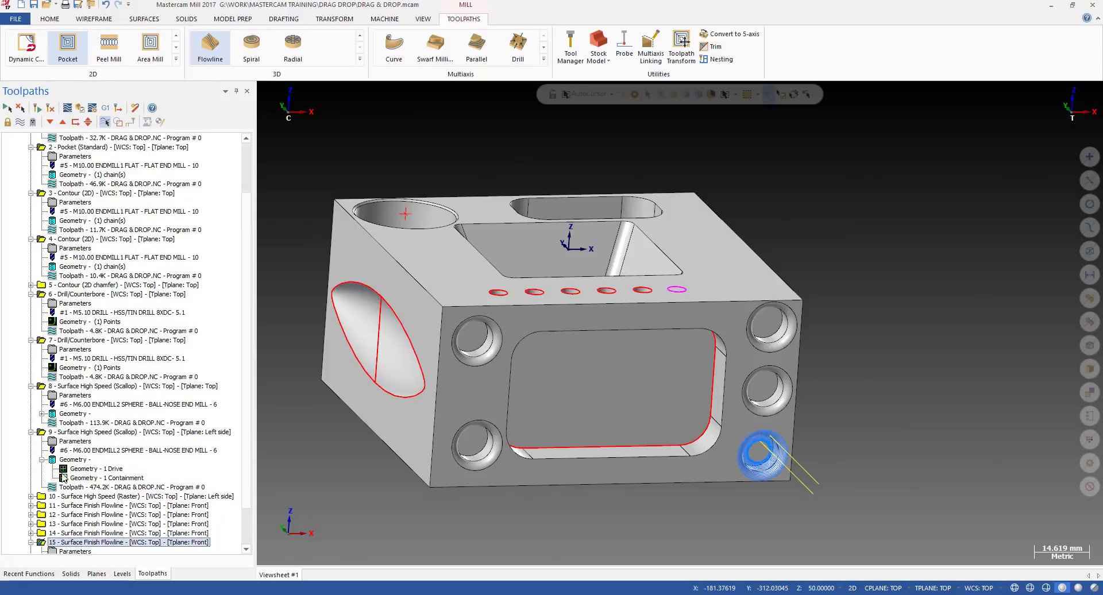
Step: Review flowline operations 11 to 15 again, examine operation 15's toolpath up close, and return to operation 11's toolpath
scroll(117, 475, "down", 2)
left_click(114, 459)
left_click(114, 469)
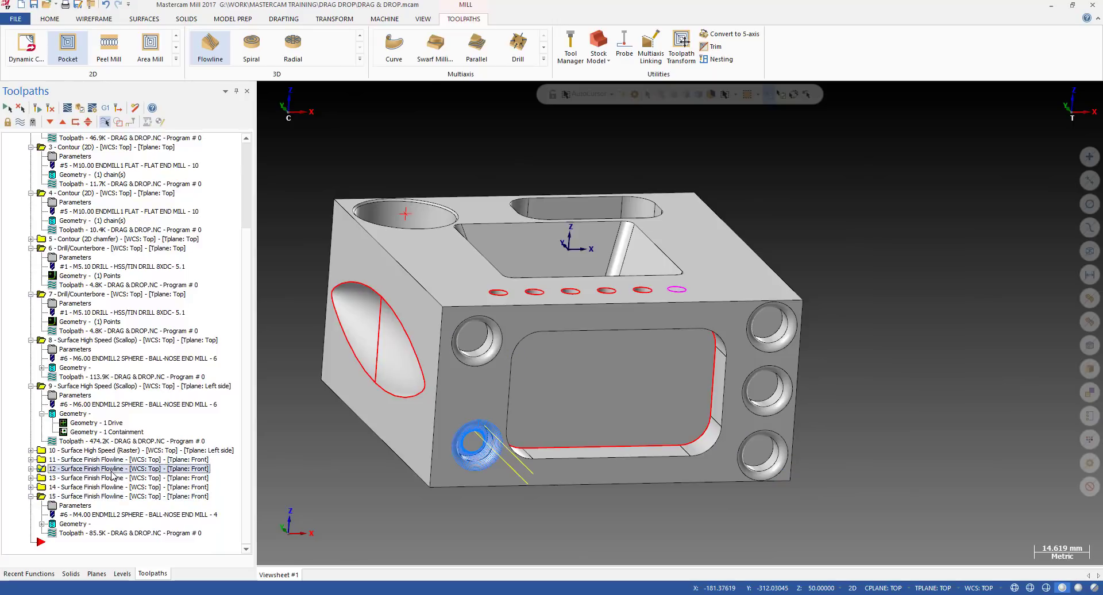
left_click(111, 478)
left_click(108, 488)
left_click(108, 497)
scroll(750, 451, "up", 2)
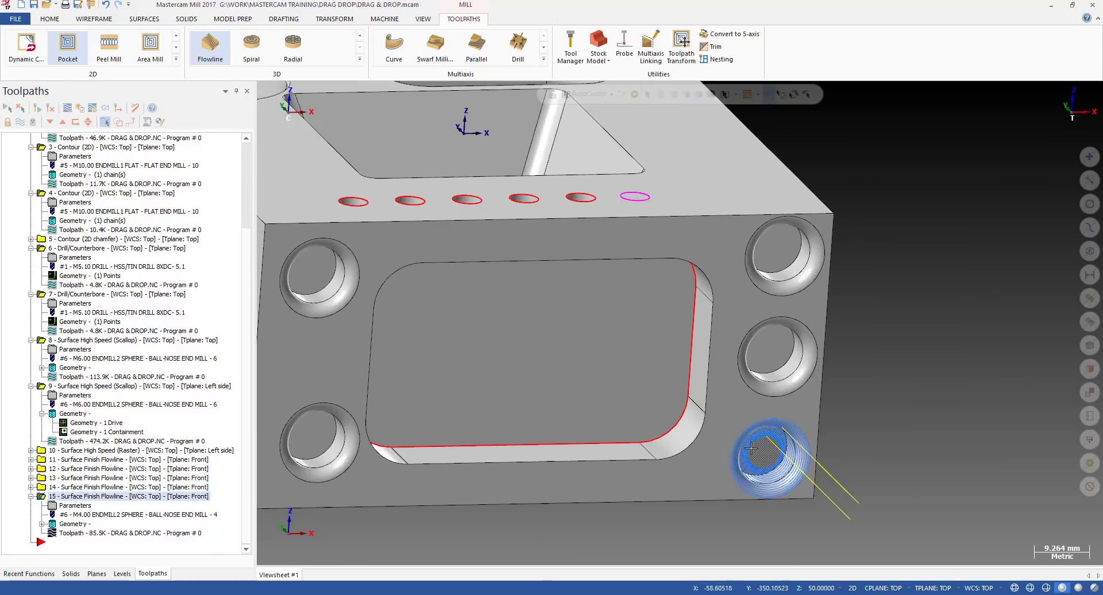
scroll(822, 405, "down", 2)
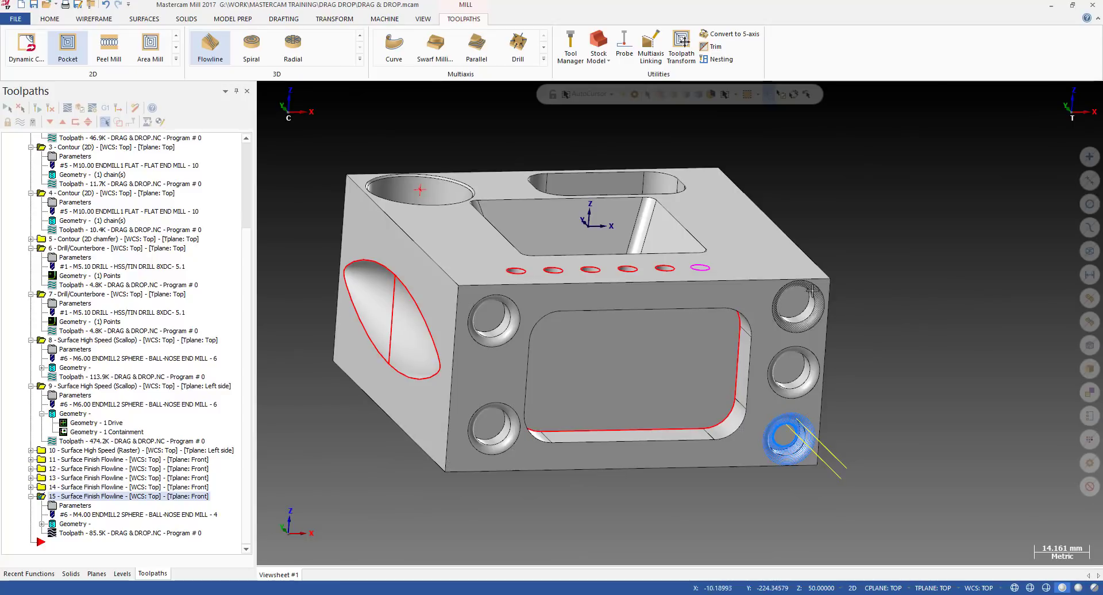
left_click(108, 460)
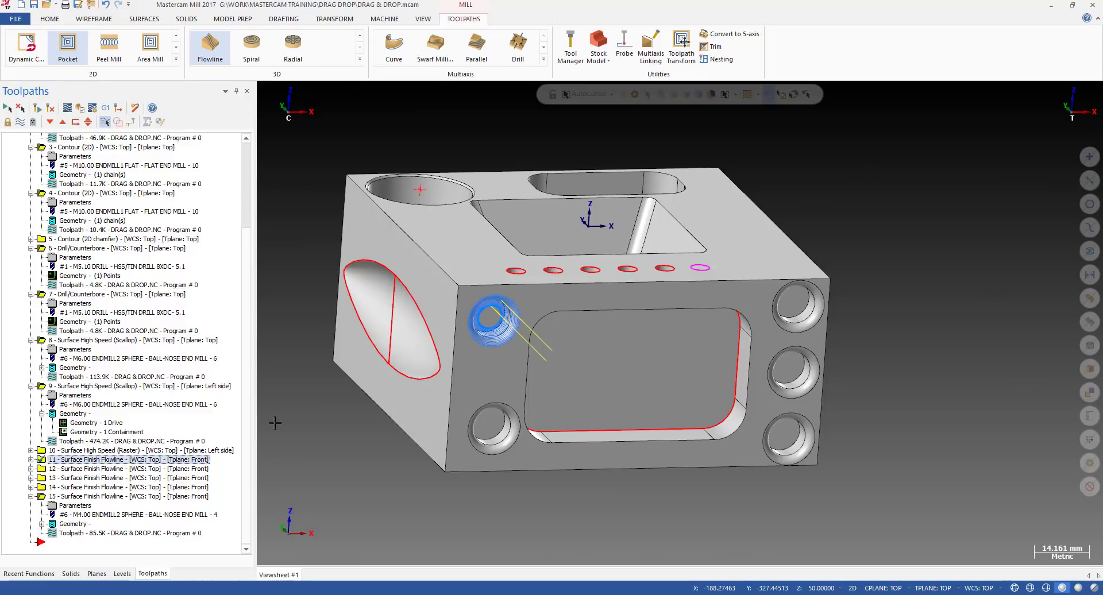
Step: Review the front-face toolpaths of flowline operations 11 to 15 up close, then return to operation 11
scroll(275, 422, "up", 5)
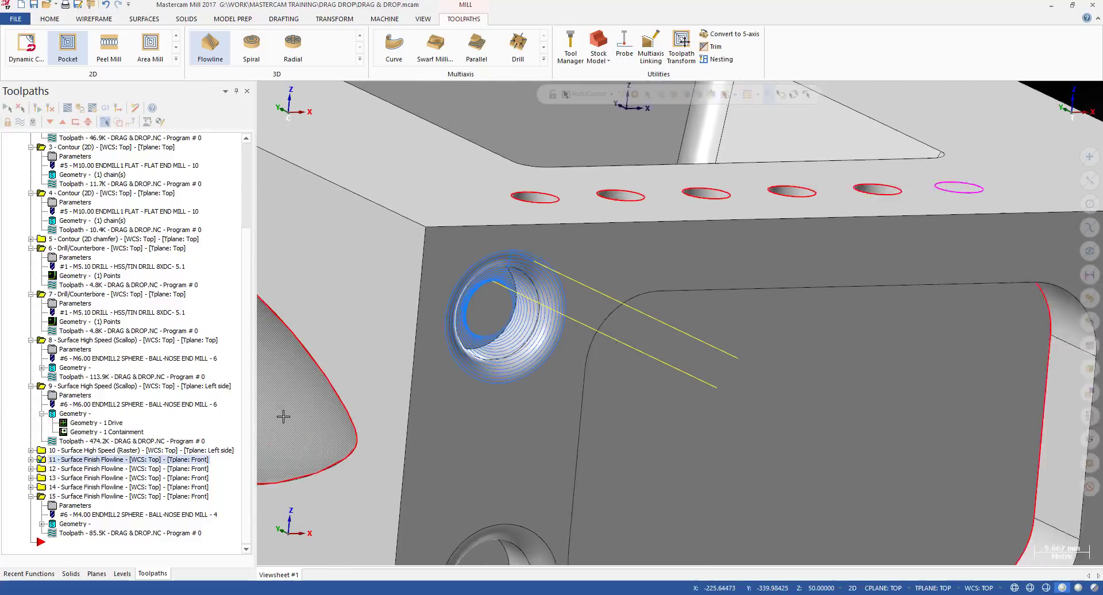
scroll(284, 417, "down", 2)
left_click(106, 470)
left_click(102, 478)
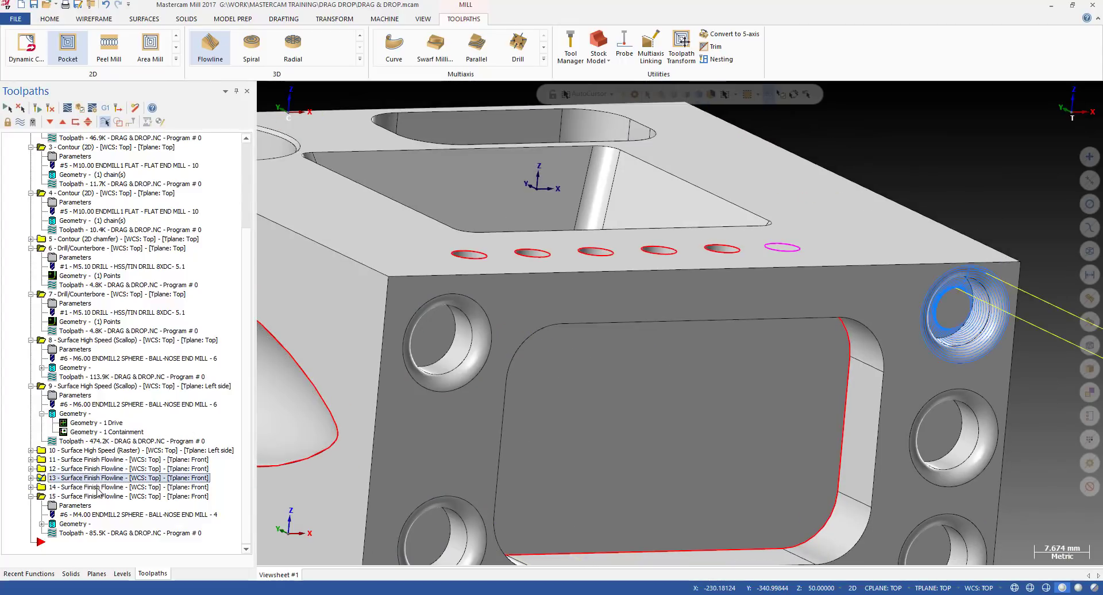
left_click(102, 488)
left_click(102, 497)
scroll(666, 373, "down", 3)
scroll(618, 319, "up", 1)
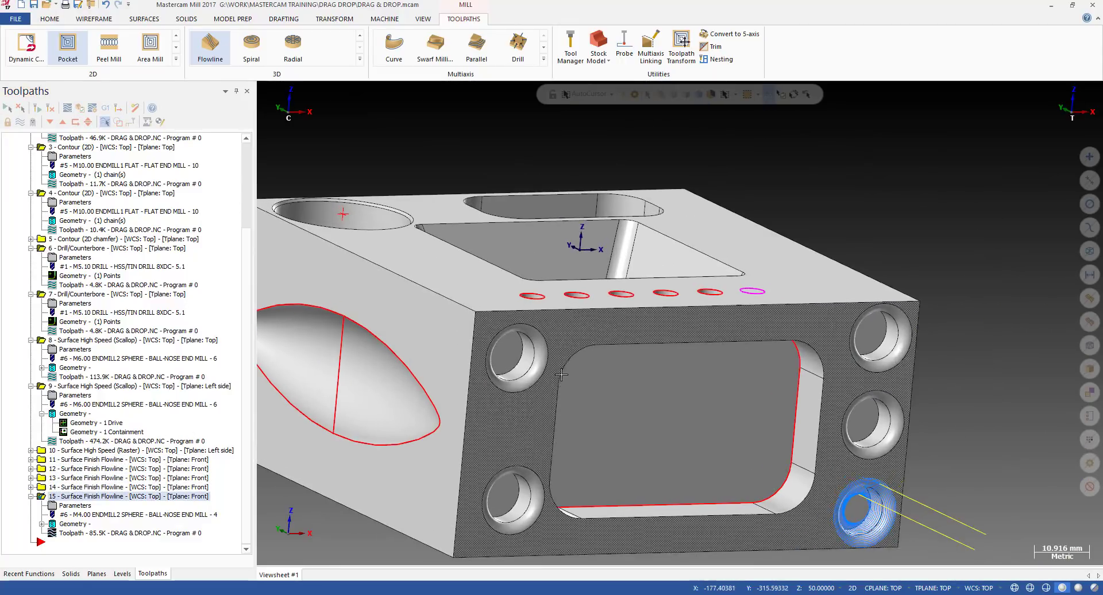
left_click(114, 460)
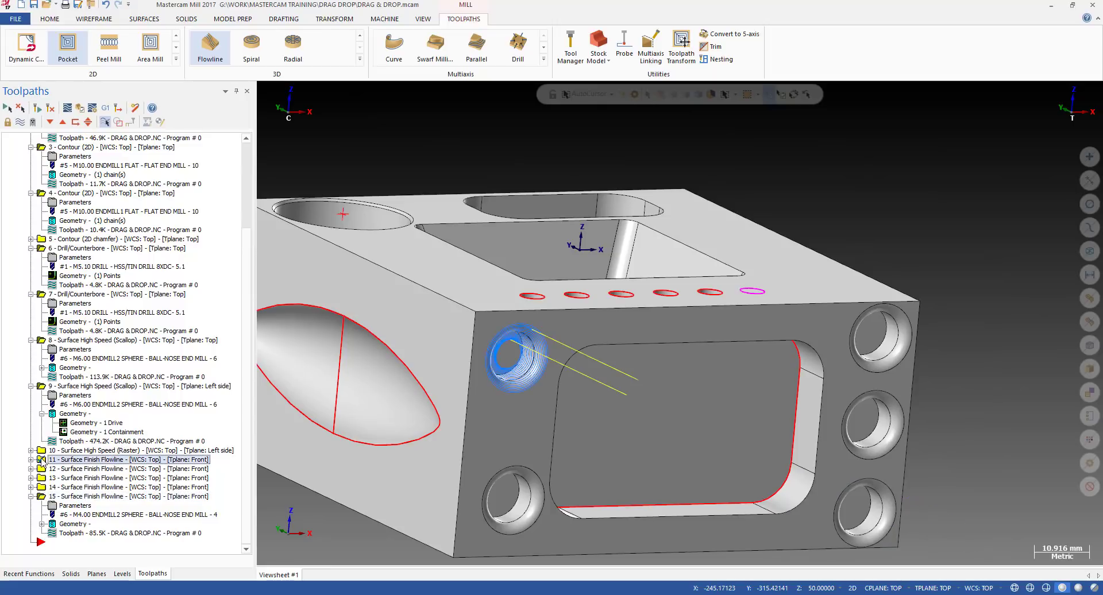
Step: Backplot operation 11's flowline toolpath and follow the tool motion around the hole's rim
left_click(31, 460)
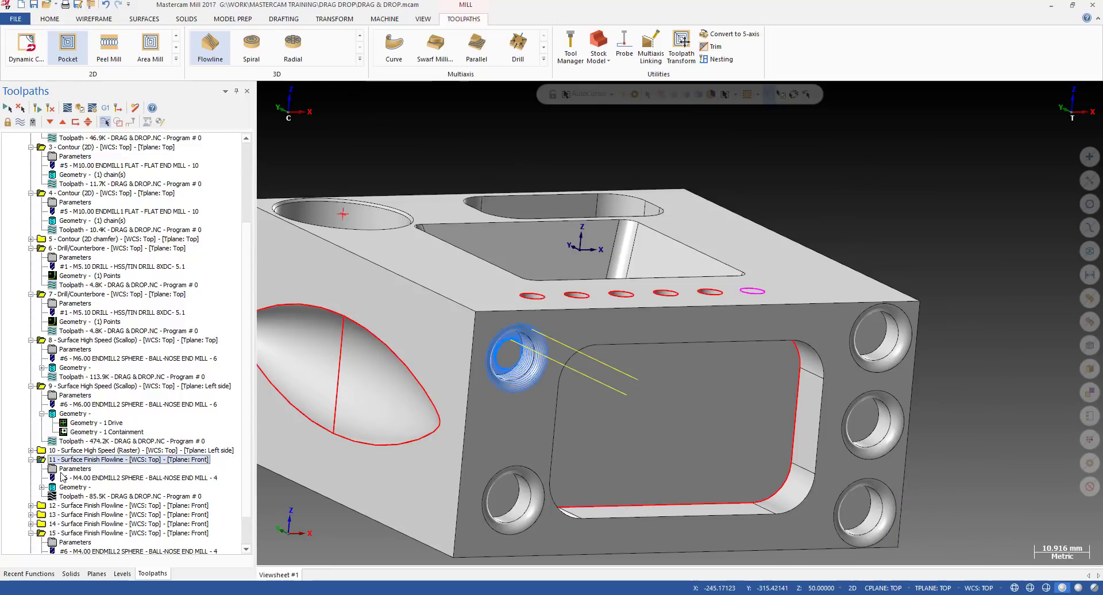
left_click(74, 495)
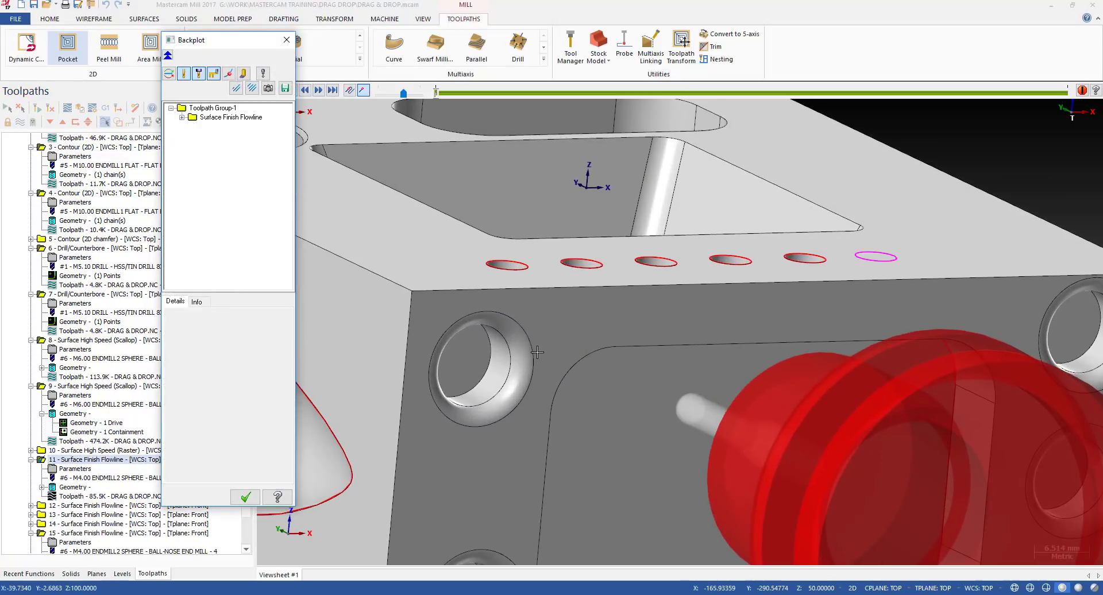
key("s")
key("s")
middle_click_drag(548, 358, 564, 340)
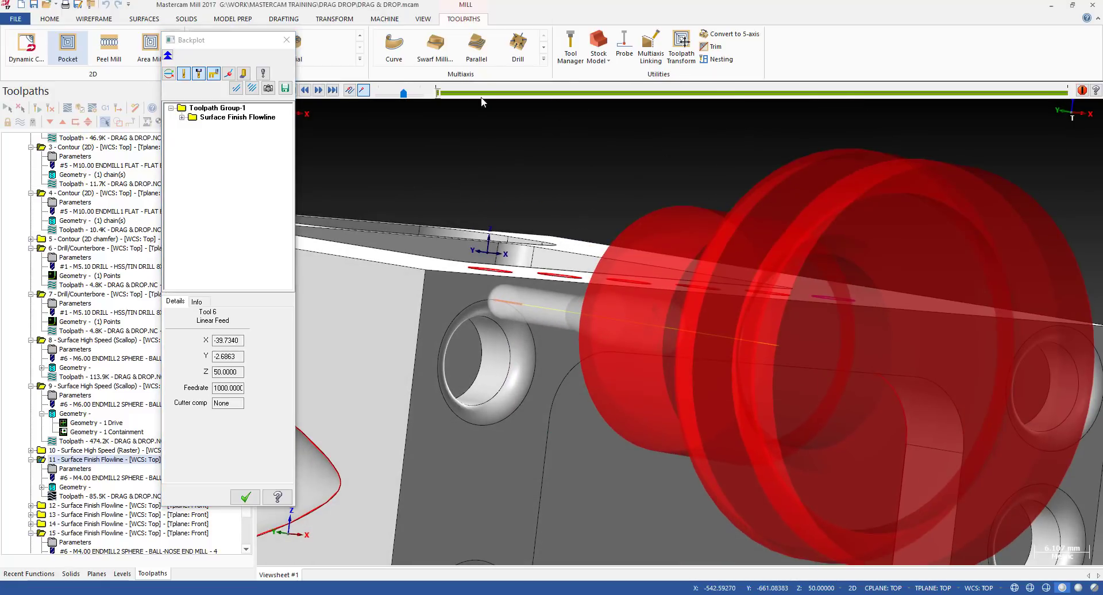
left_click_drag(437, 96, 593, 184)
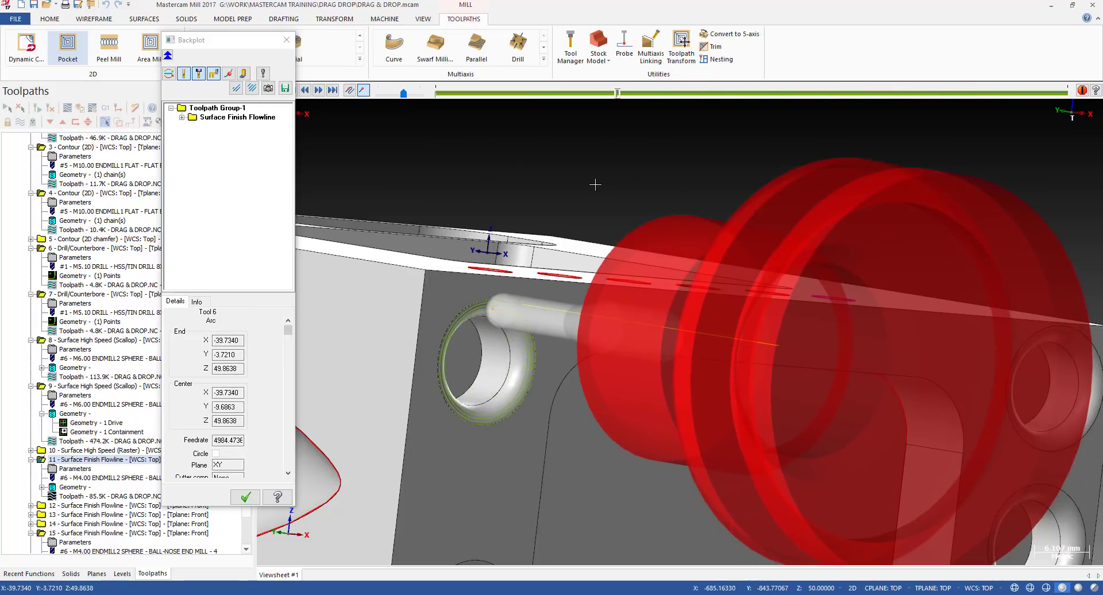
scroll(584, 190, "down", 2)
left_click(286, 39)
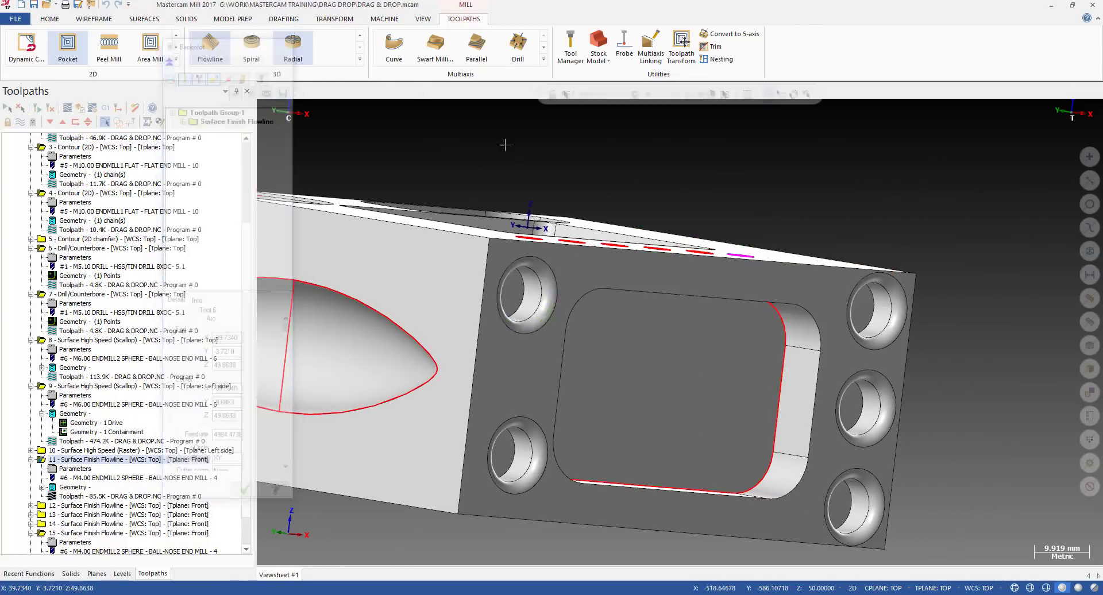
Step: Set the cutting method in operation 11's finish flowline parameters to Spiral and regenerate its toolpath
left_click(68, 469)
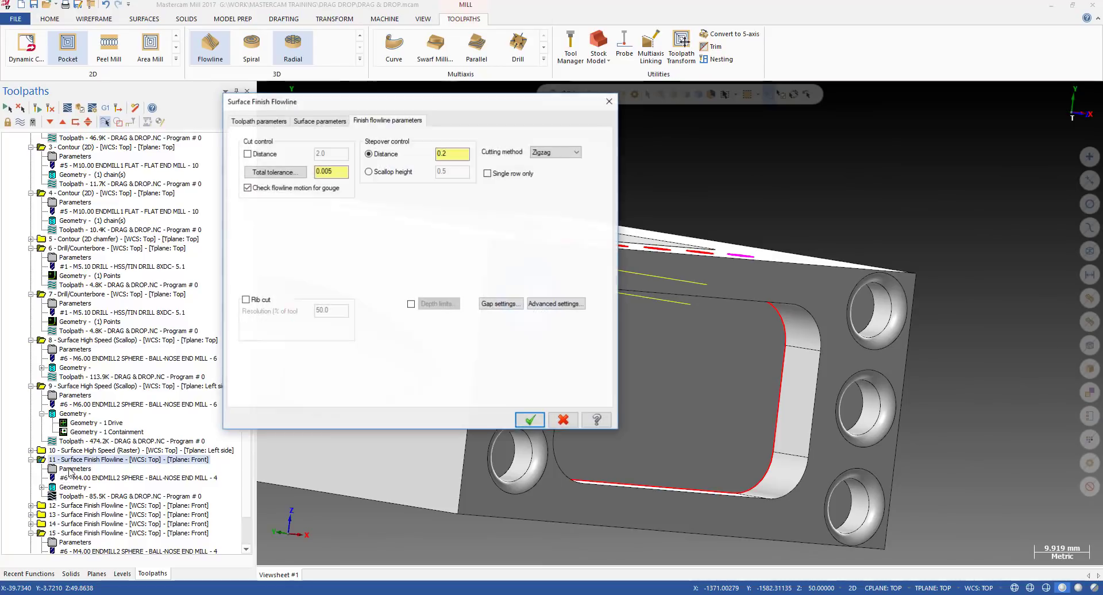
left_click(572, 154)
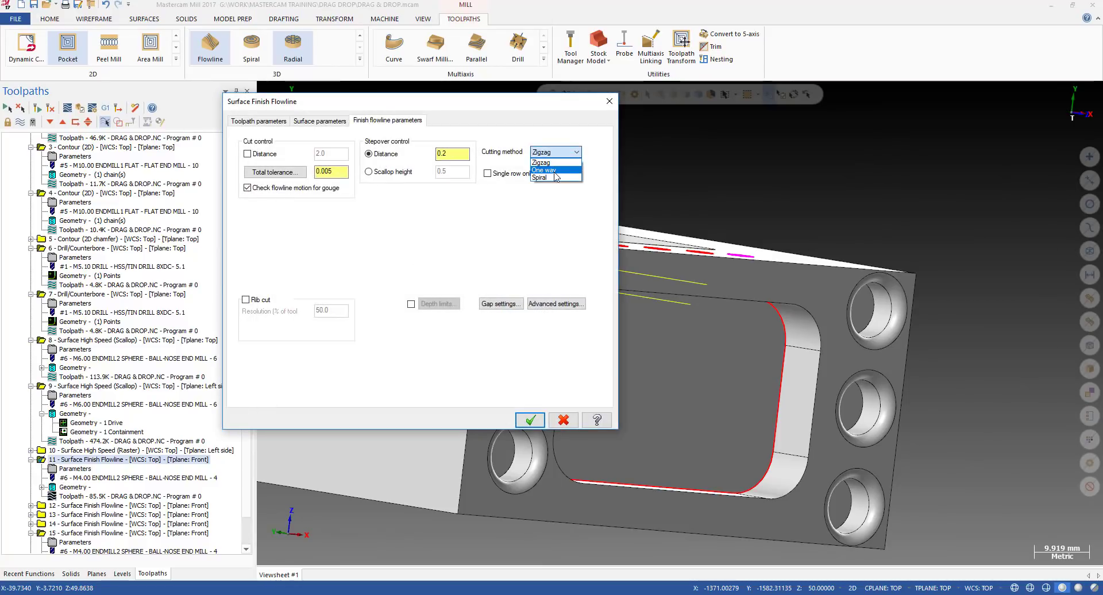
left_click(551, 178)
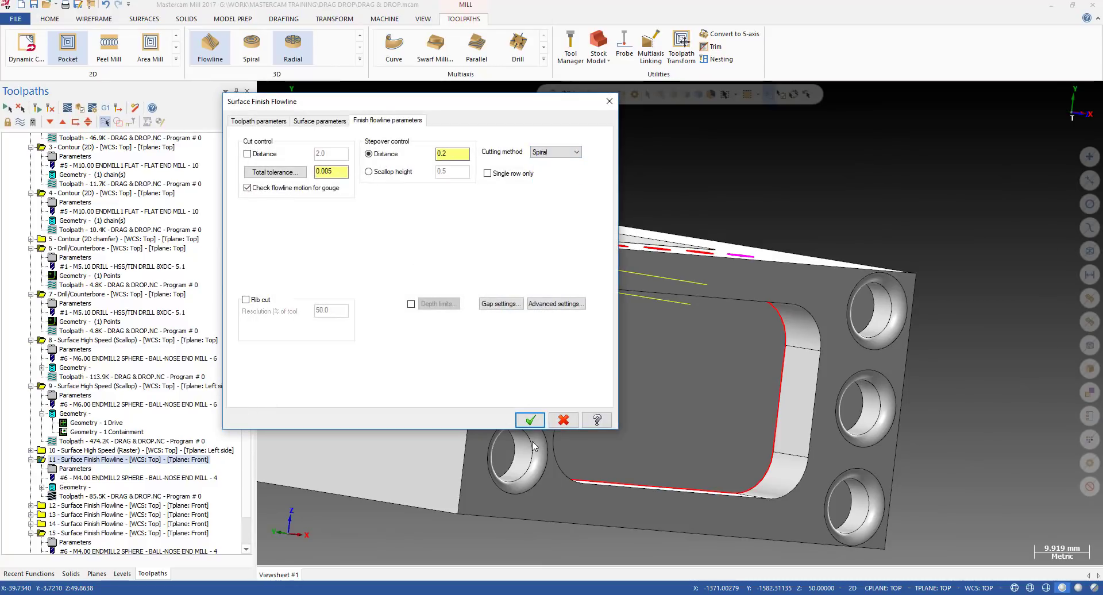
left_click(530, 420)
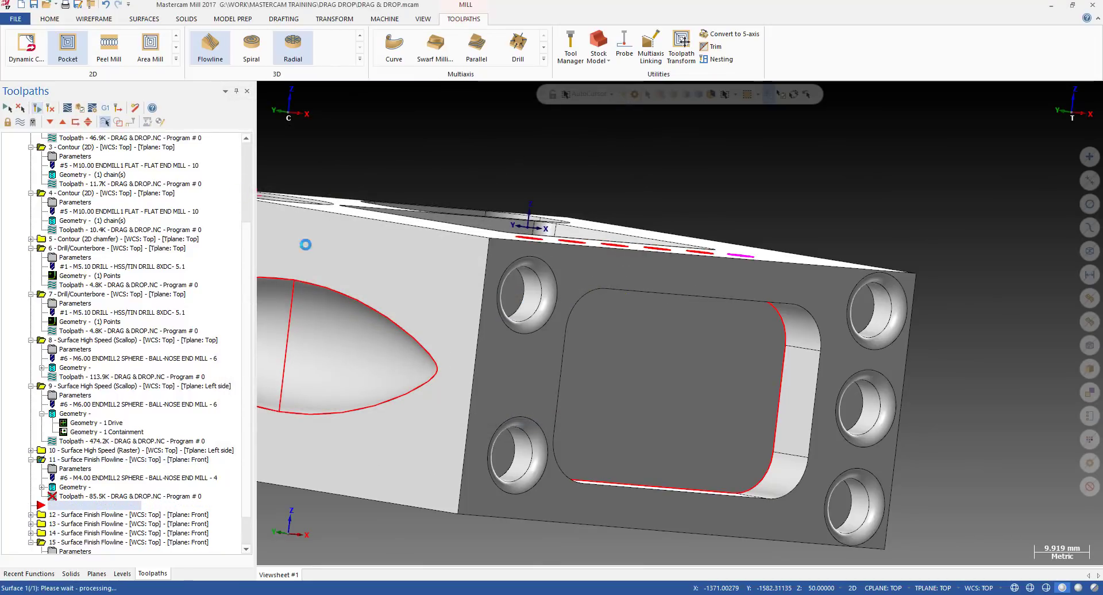
Step: Backplot operation 11's spiral toolpath through to its end and examine it from another angle
left_click(73, 497)
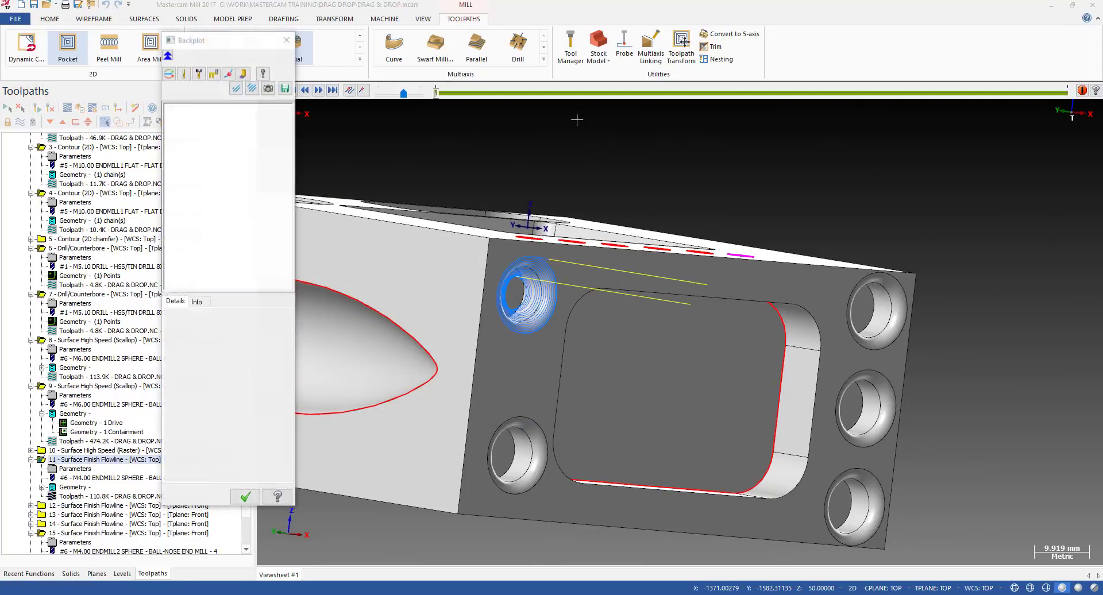
left_click_drag(439, 102, 1066, 107)
scroll(470, 245, "down", 3)
middle_click_drag(471, 245, 536, 247)
key("Escape")
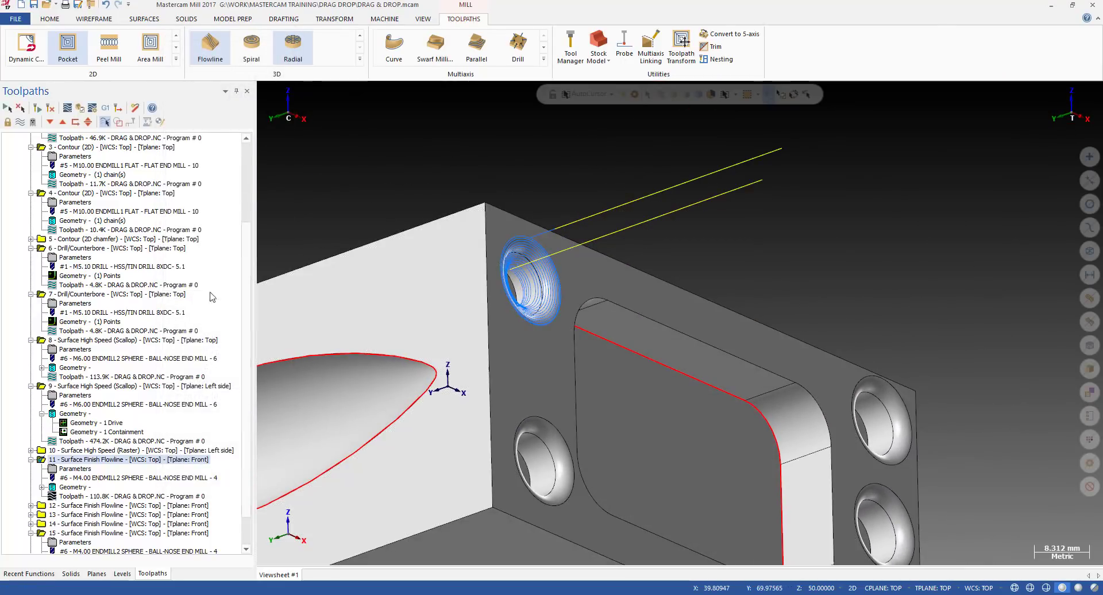
Step: Step through flowline operations 12 to 15 to see the remaining front-face hole toolpaths
scroll(154, 309, "down", 2)
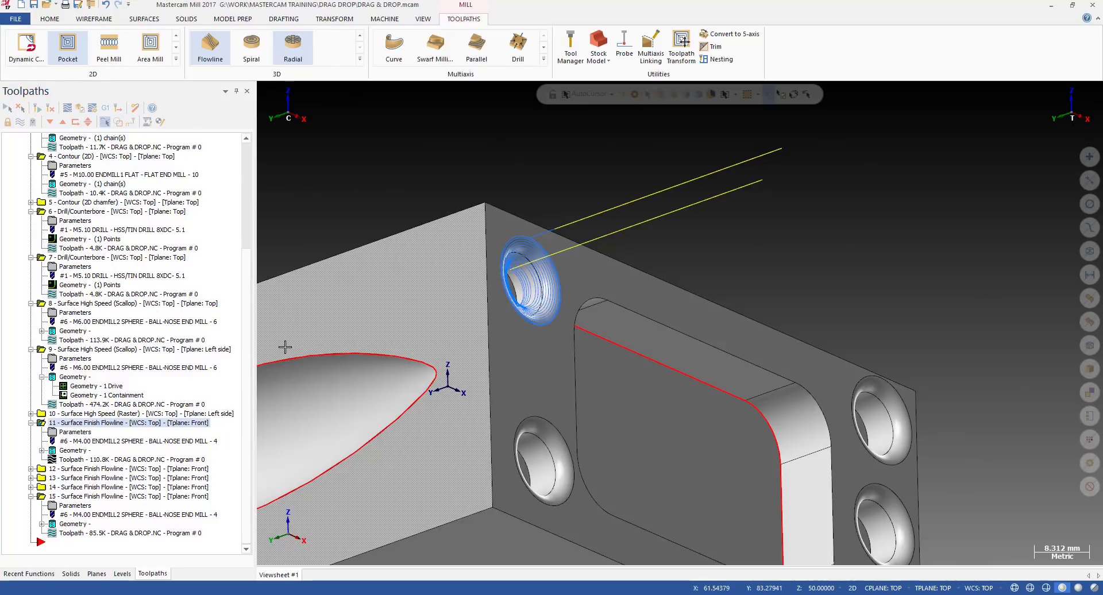
left_click(101, 469)
left_click(102, 487)
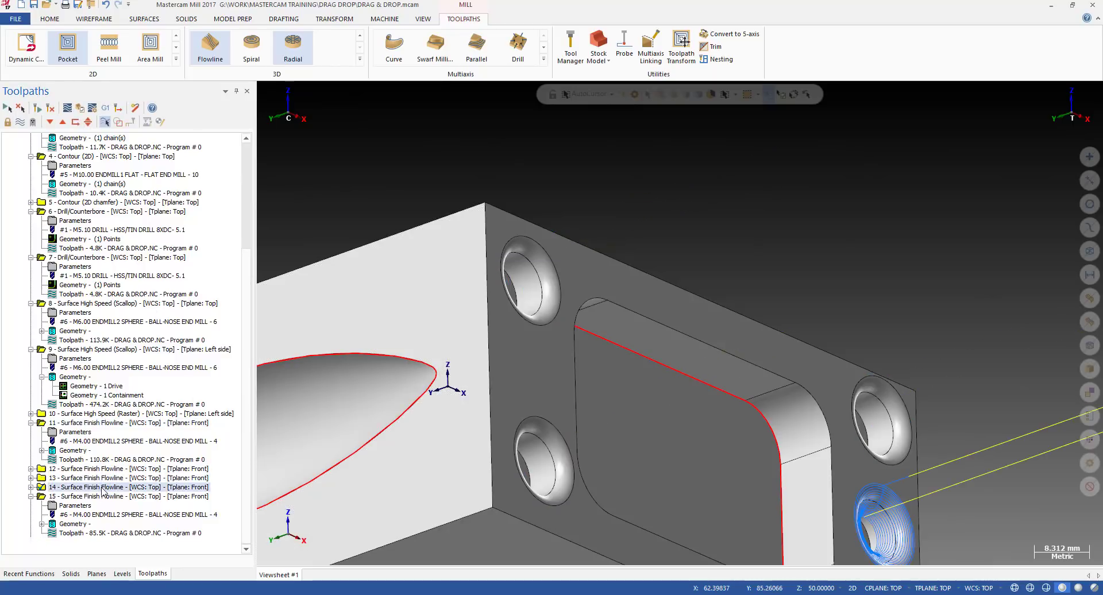
left_click(103, 498)
left_click(106, 470)
left_click(105, 478)
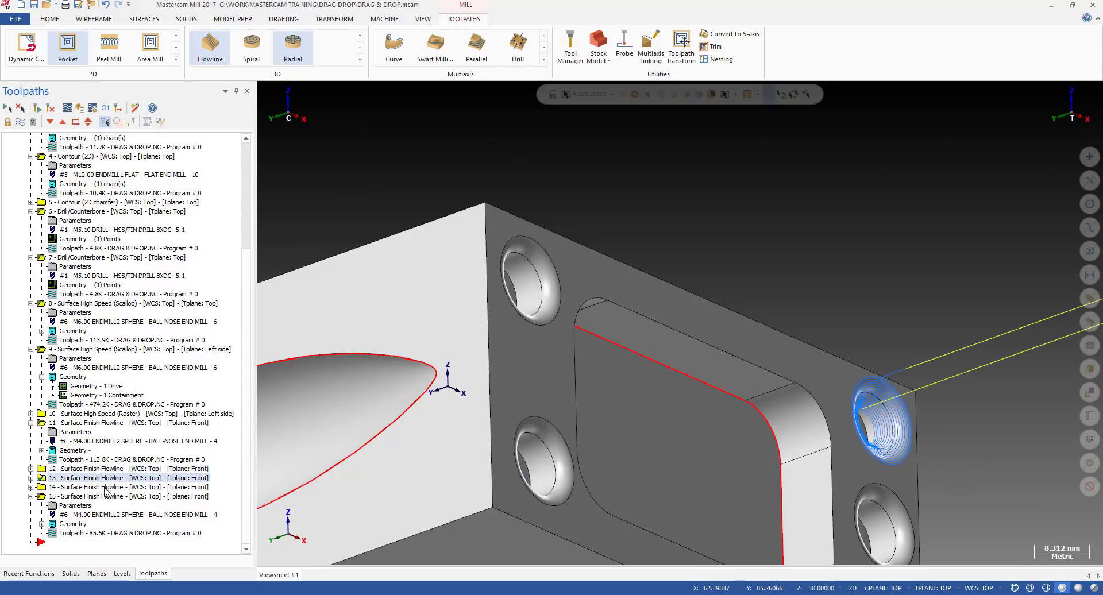
left_click(105, 488)
left_click(105, 496)
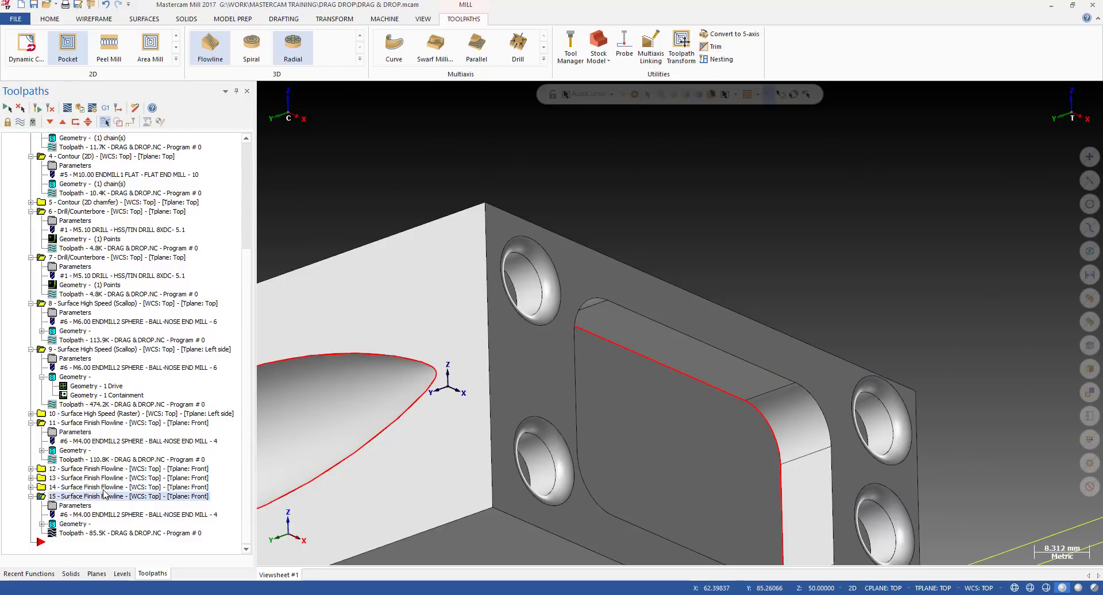
Step: Inspect the cutting method options in operation 12's finish flowline parameters without changing the selection
left_click(32, 469)
left_click(63, 480)
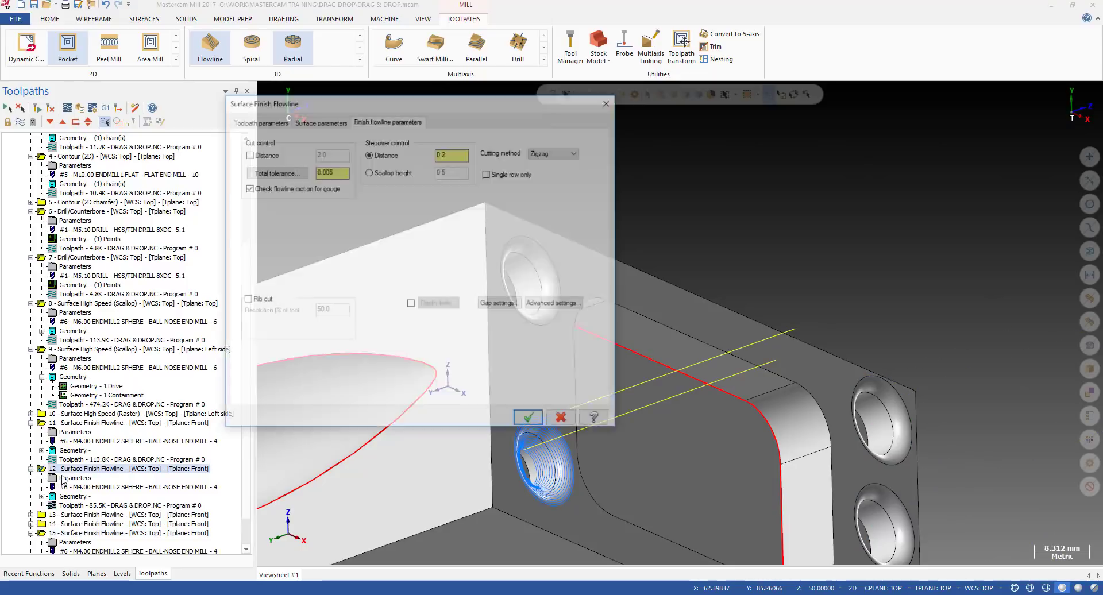
left_click(549, 153)
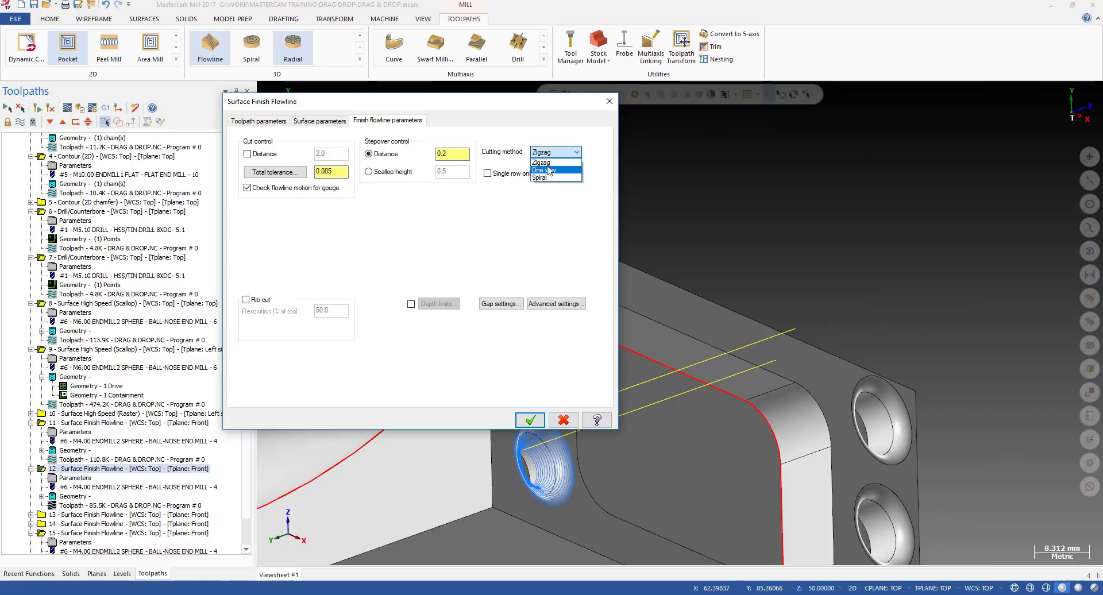
left_click(565, 199)
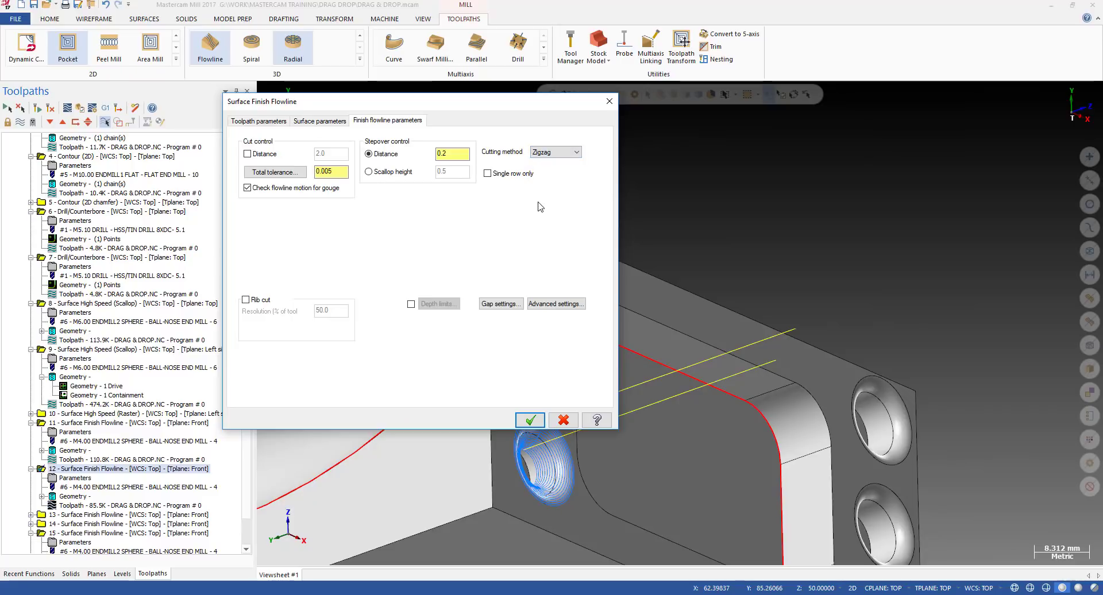
left_click(530, 420)
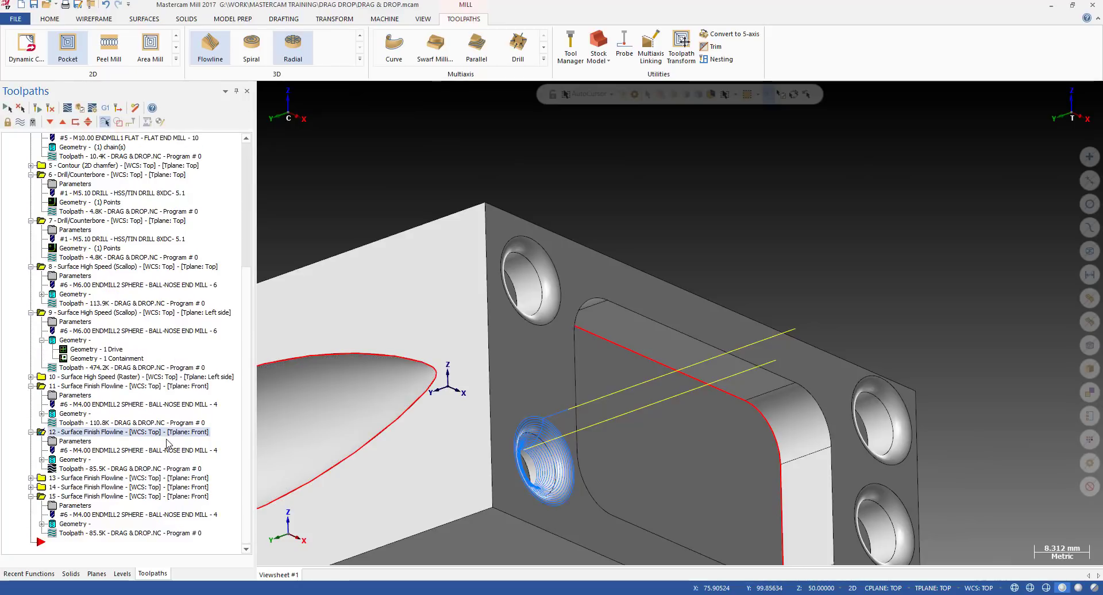
Step: Copy operation 11's flowline parameters onto operations 12, 13, 14 and 15
scroll(761, 248, "down", 3)
middle_click_drag(764, 301, 712, 280)
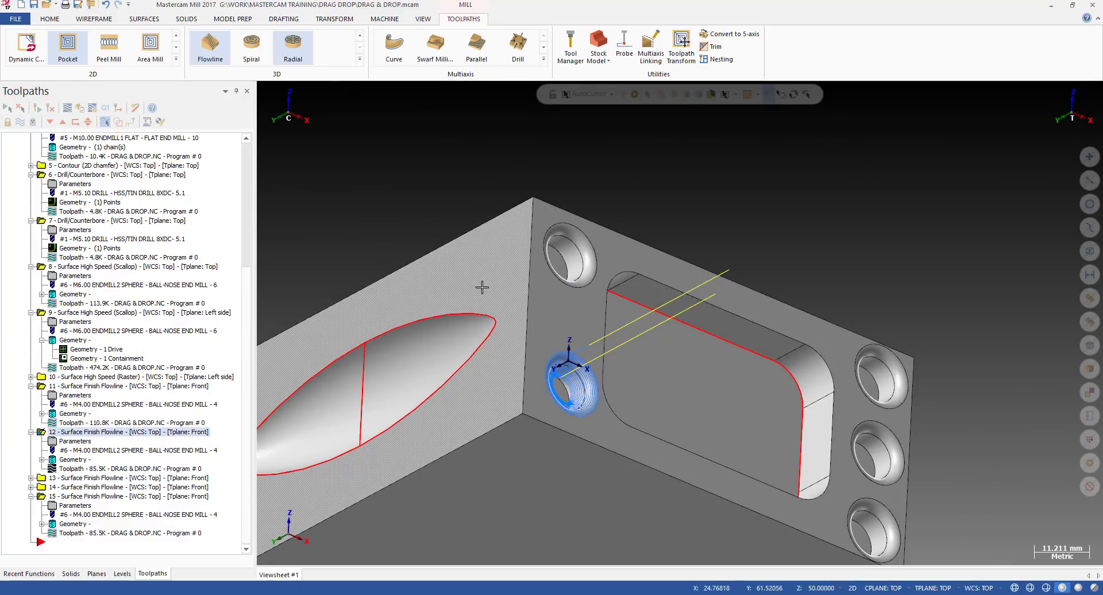
left_click(31, 478)
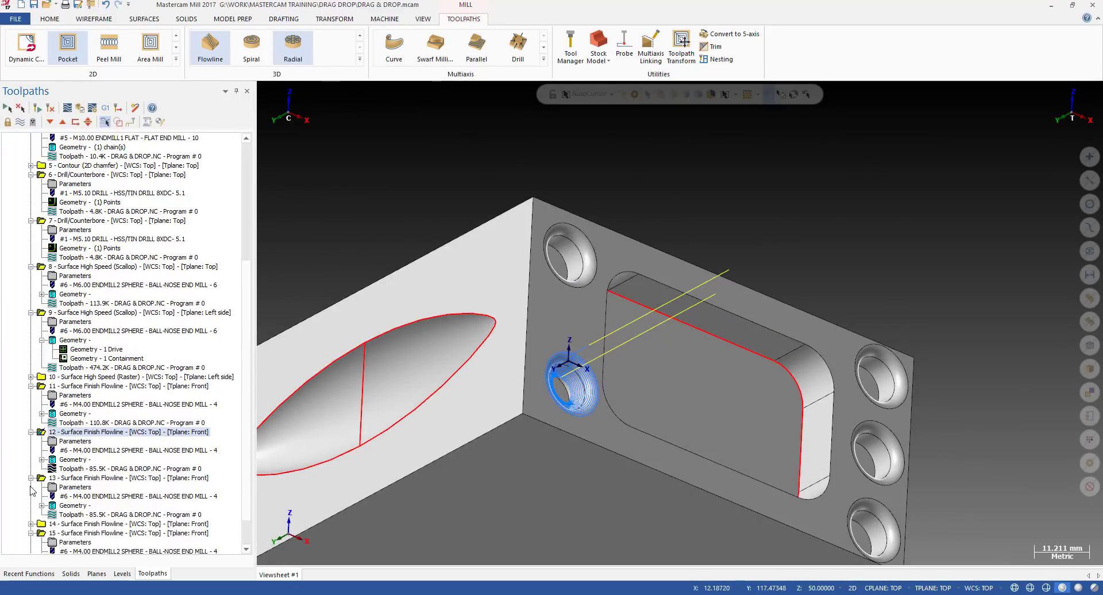
left_click(31, 523)
scroll(86, 459, "down", 2)
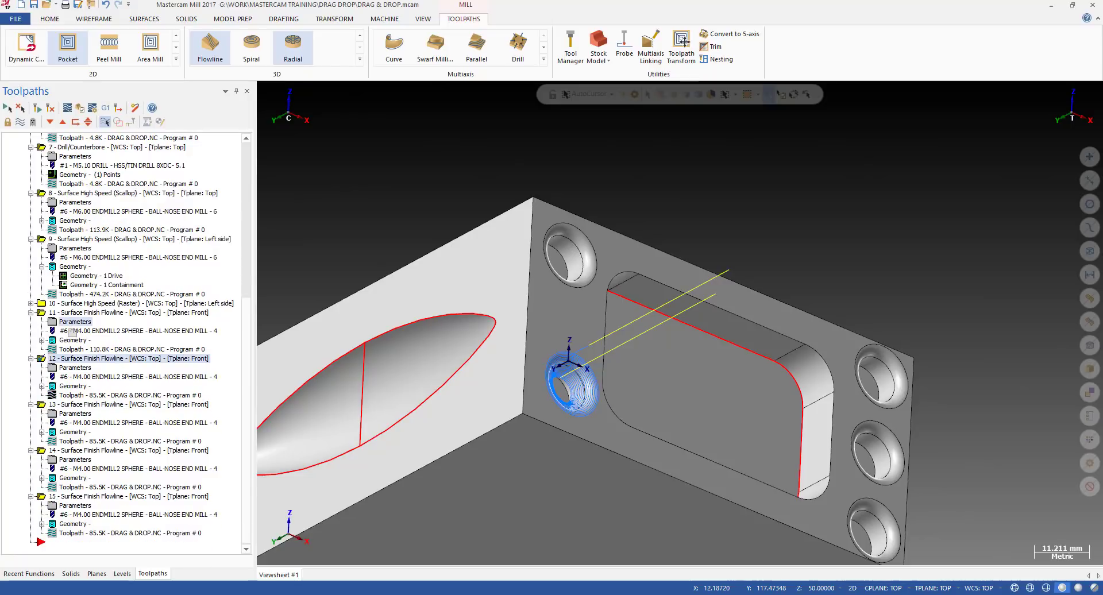
left_click_drag(72, 332, 82, 368)
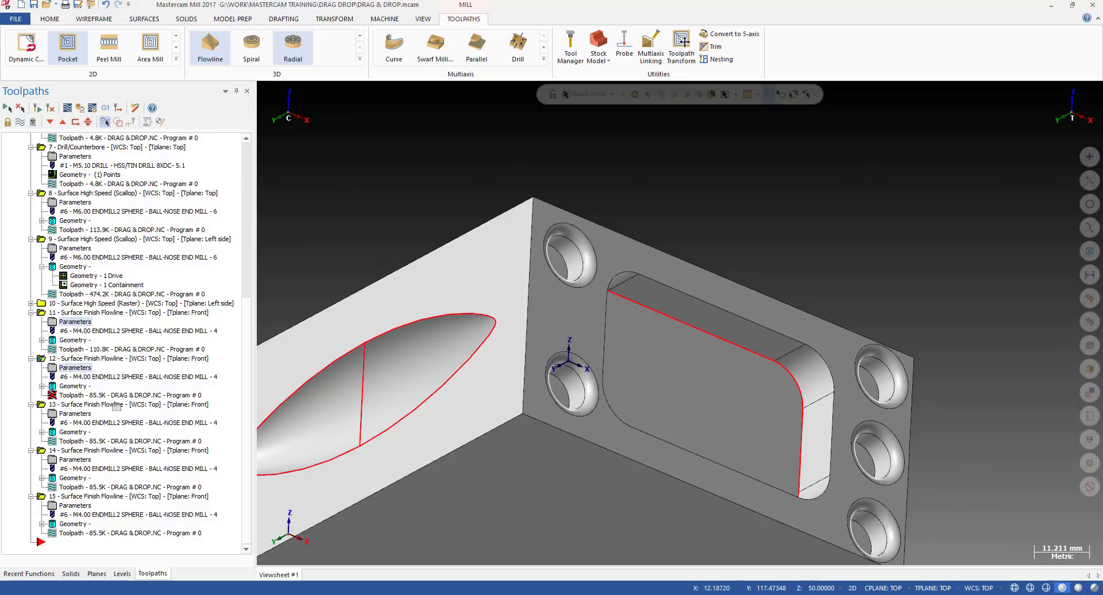
left_click_drag(115, 406, 119, 465)
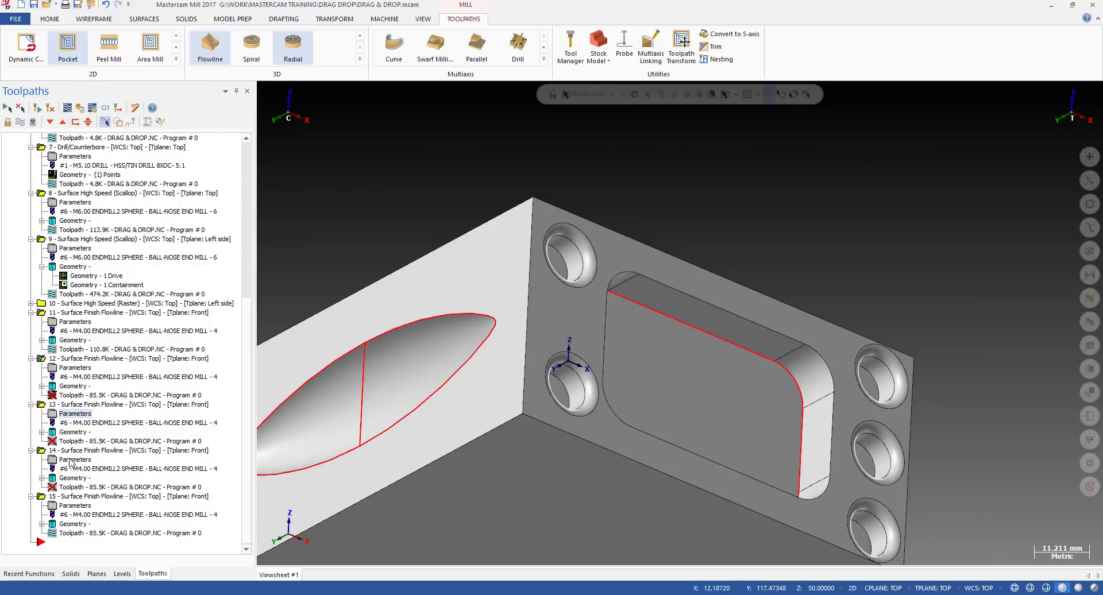
left_click_drag(75, 459, 100, 507)
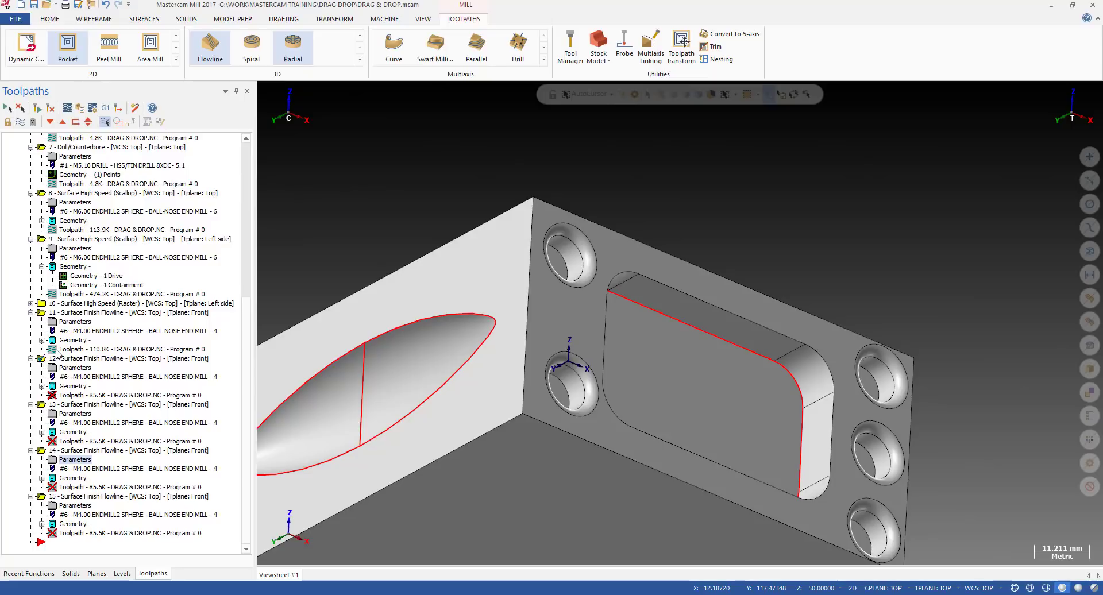
Step: Collapse flowline operations 11 to 15, and regenerate operations 12 to 15 together
left_click(32, 313)
left_click(32, 359)
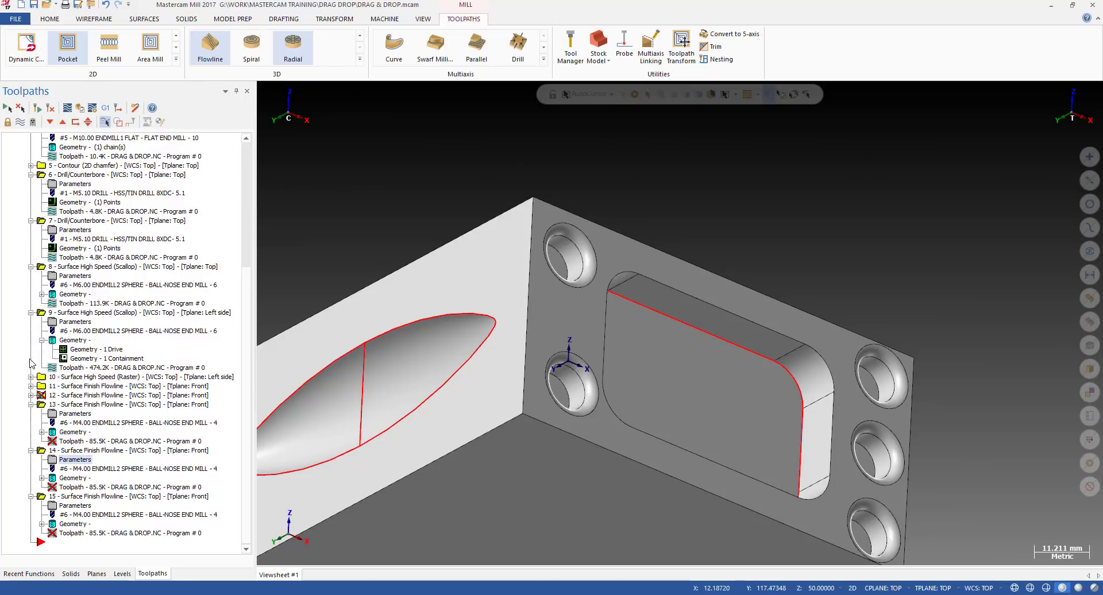
left_click(31, 404)
left_click(32, 450)
left_click(31, 497)
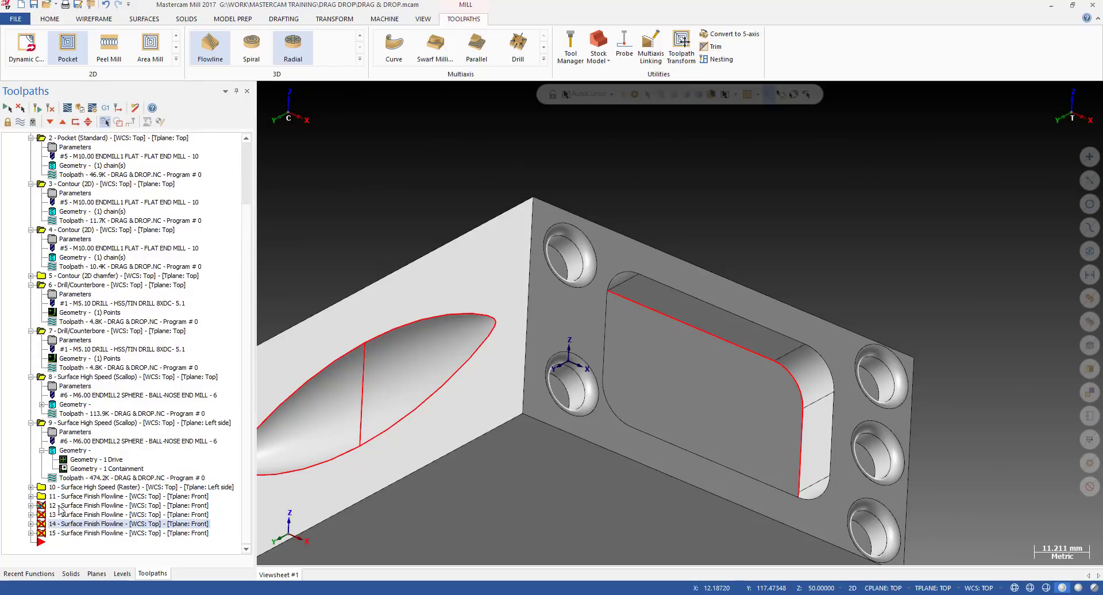
left_click(69, 507)
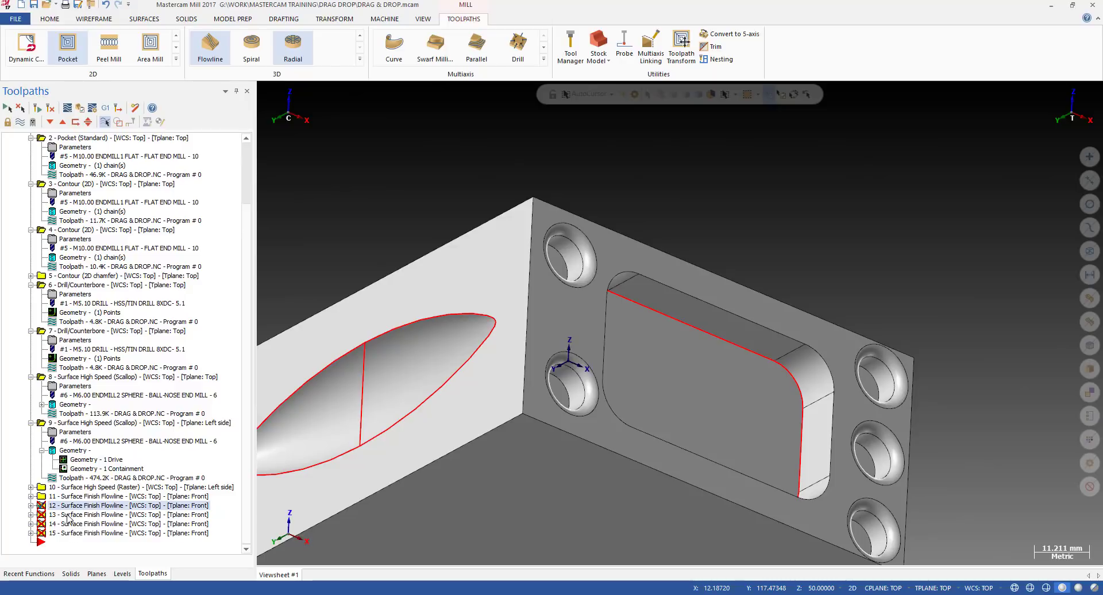
left_click(68, 515)
left_click(69, 506)
left_click(71, 531, "shift")
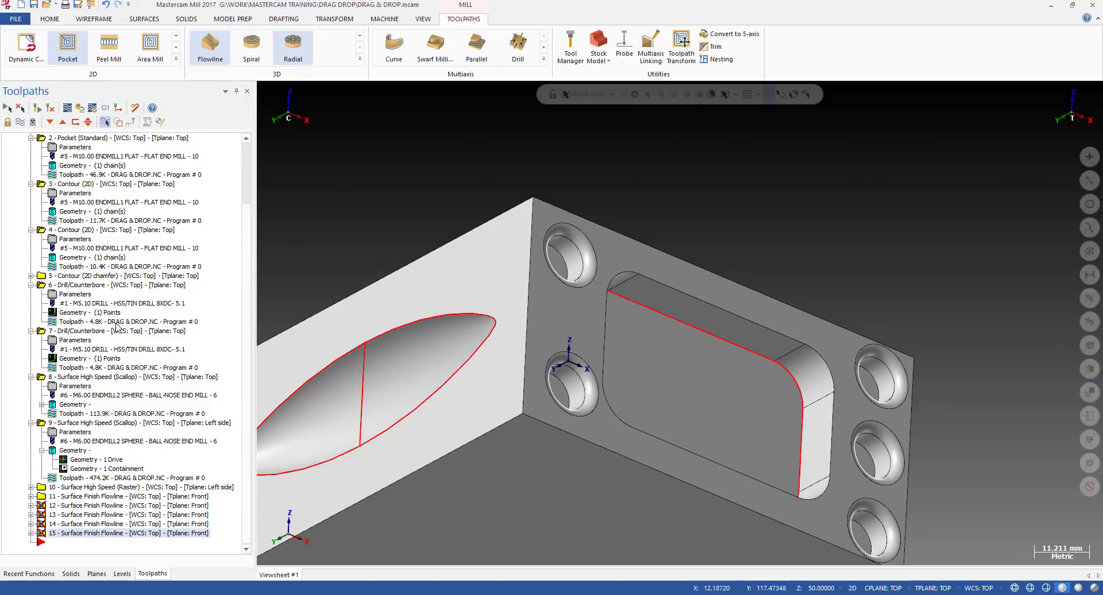
left_click(38, 108)
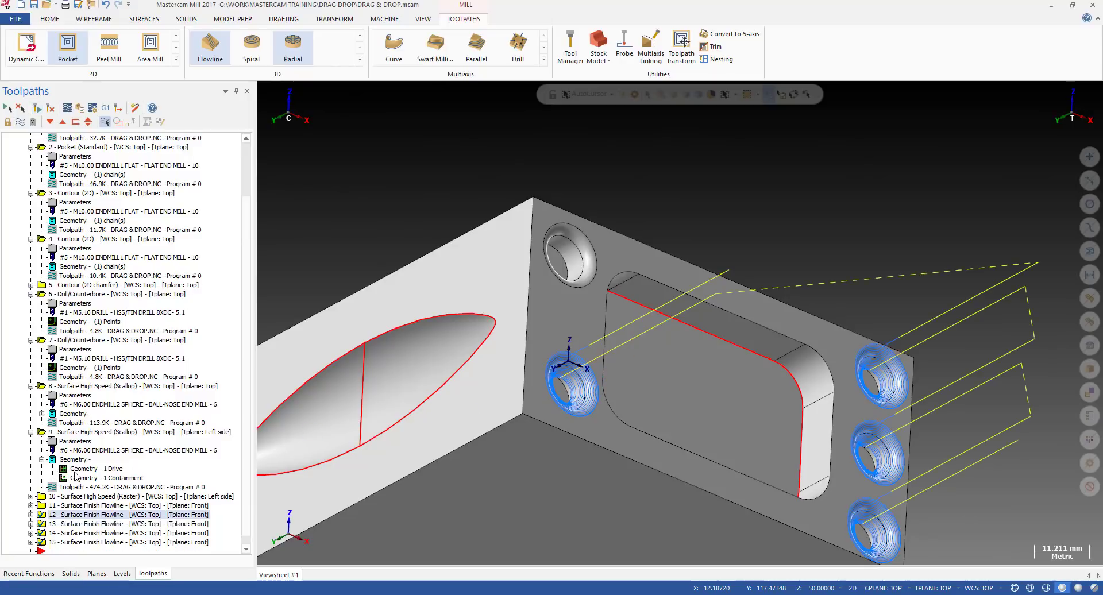
Step: Backplot operation 12's regenerated flowline toolpath to check its motion in the front-face hole
left_click(32, 516)
left_click(73, 545)
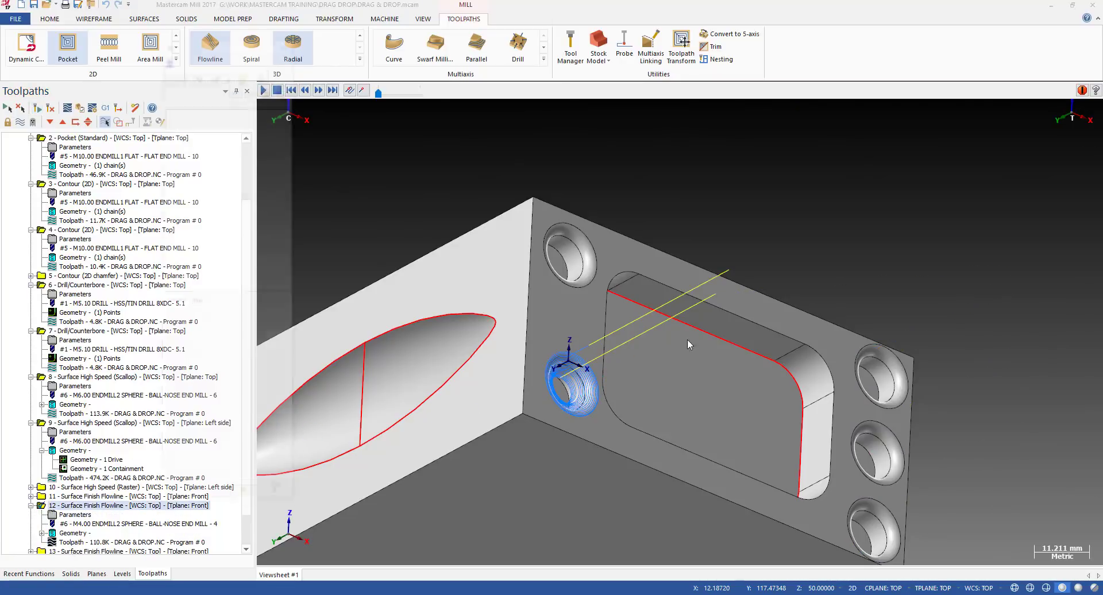
left_click_drag(436, 93, 884, 122)
key("Escape")
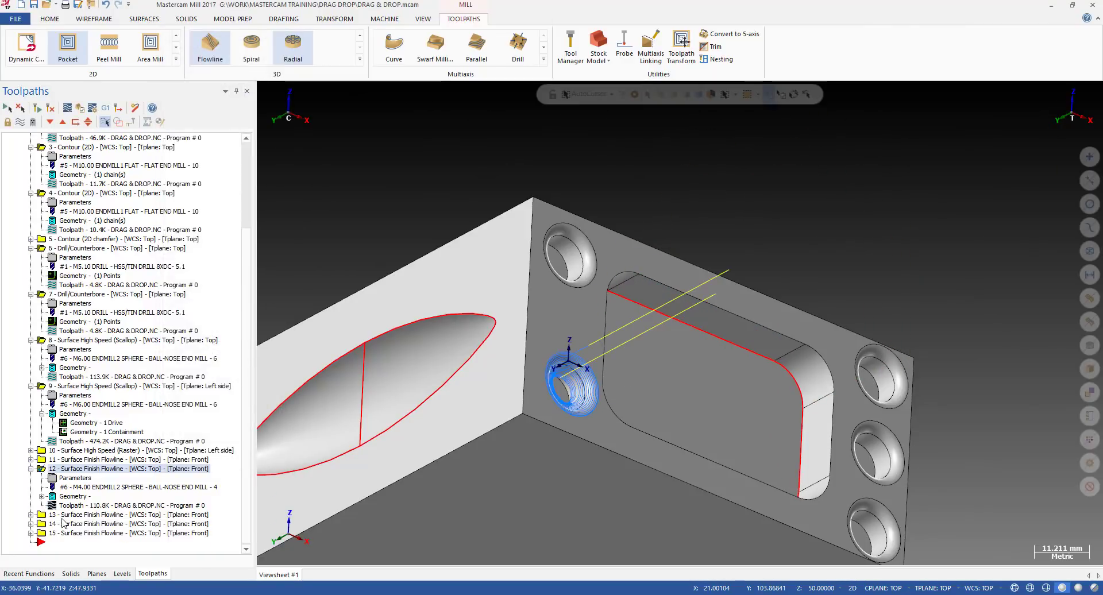
Step: Expand operation 13 and backplot its flowline toolpath through to the end
left_click(30, 516)
left_click(53, 542)
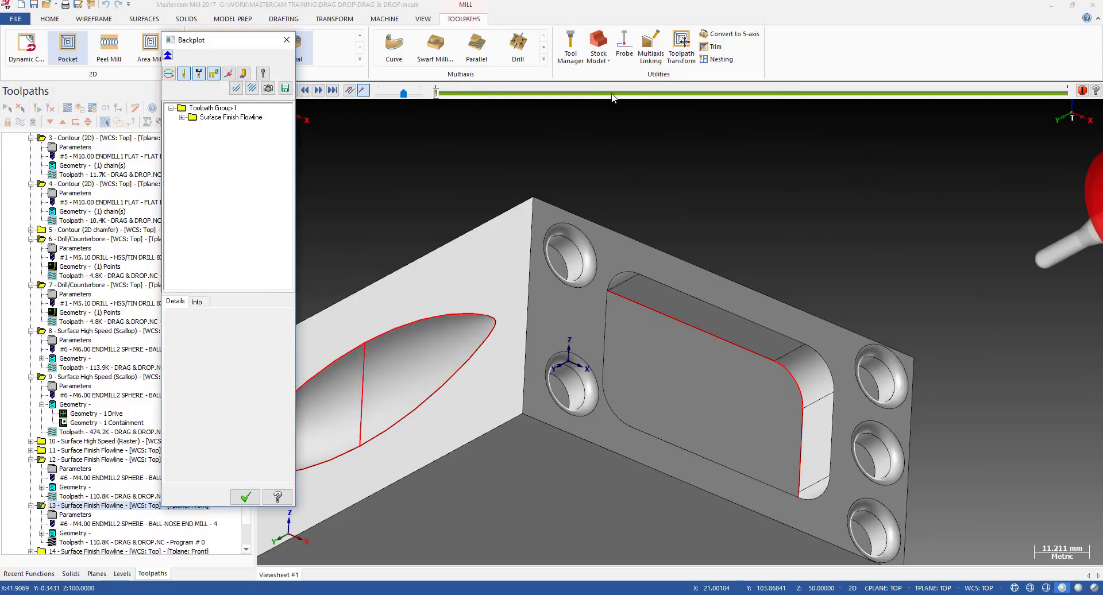
left_click_drag(440, 94, 1075, 107)
key("Escape")
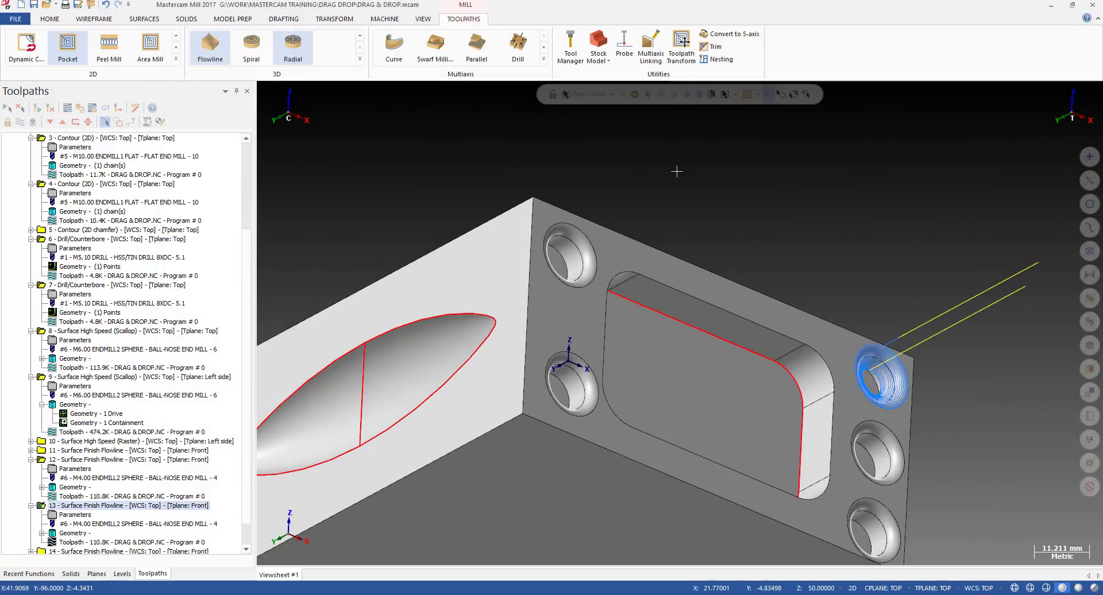
Step: Collapse operations 1 to 3 and expand operation 14 in the toolpath tree, saving the part file
scroll(33, 170, "up", 3)
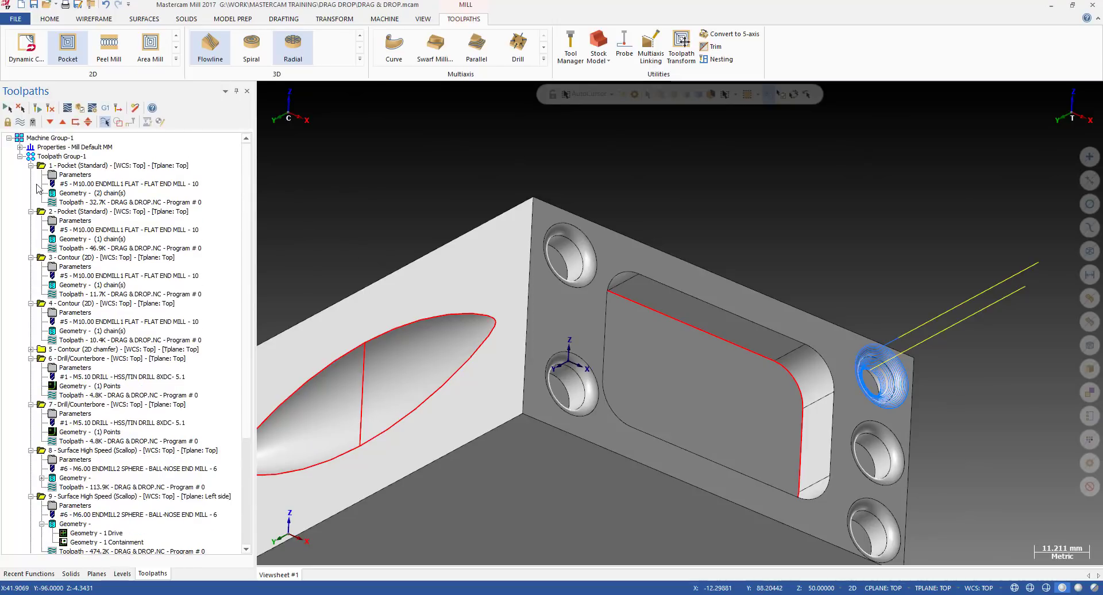
left_click(31, 174)
left_click(31, 184)
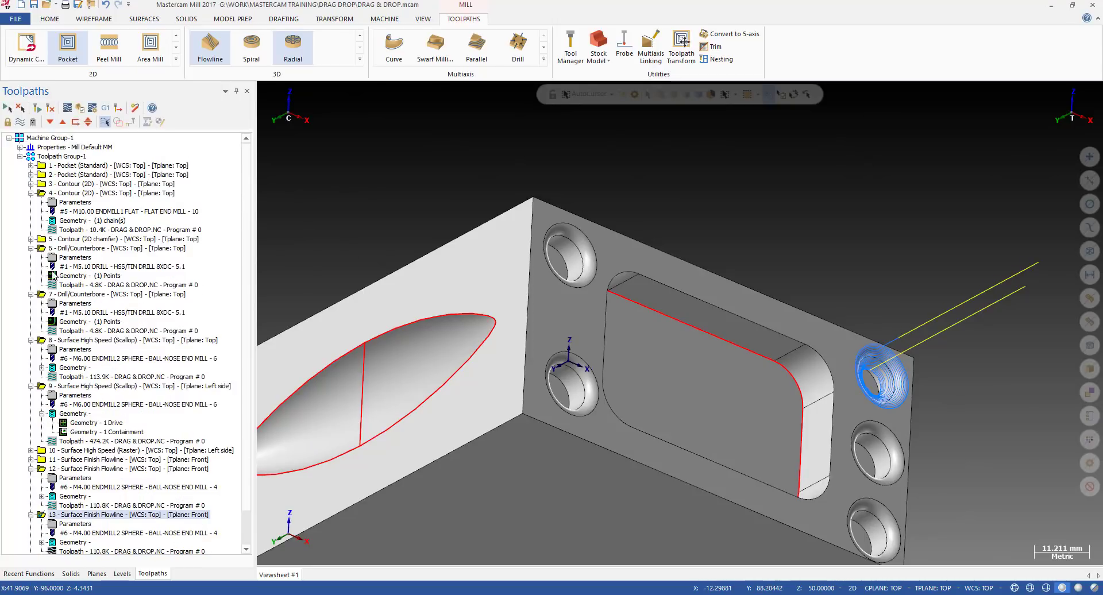
scroll(86, 448, "down", 2)
left_click(31, 524)
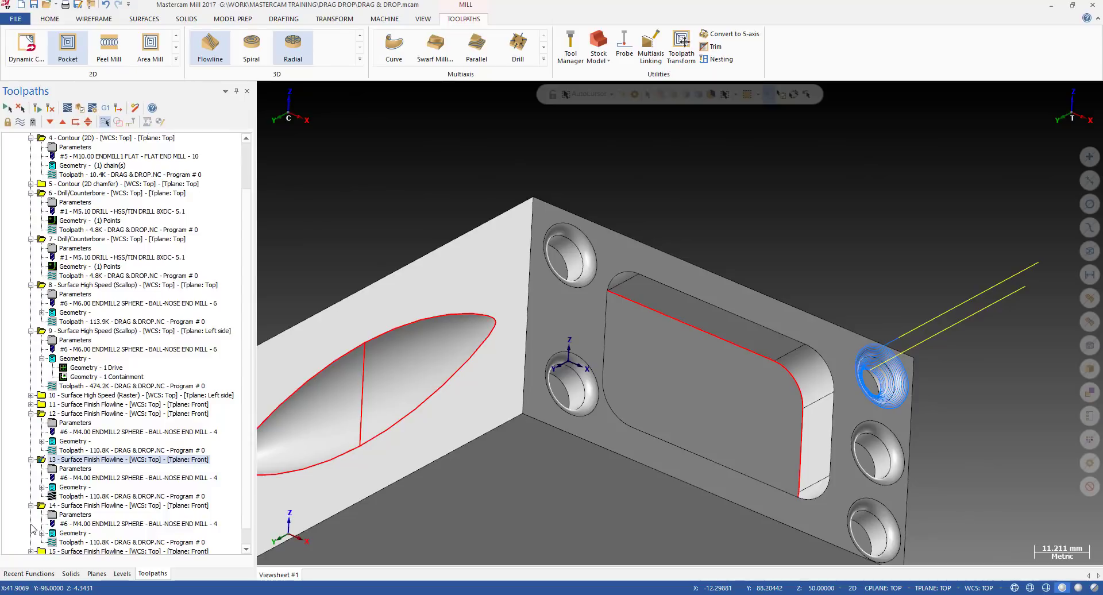
key("ctrl+s")
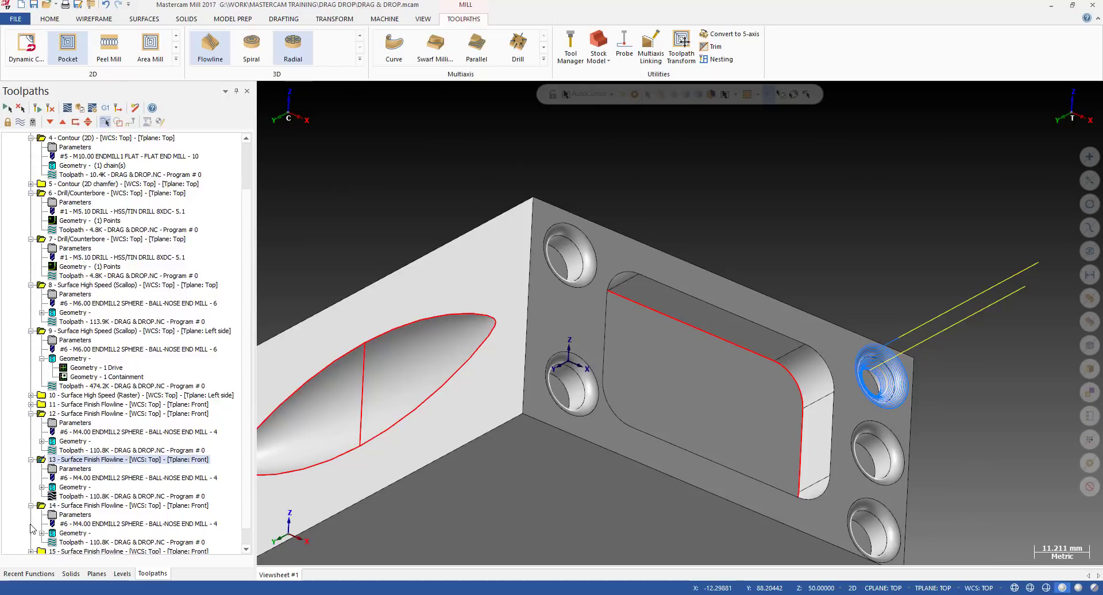
Step: Replace operation 12's tool with operation 9's M6.00 ball-nose end mill and regenerate operation 12
scroll(112, 494, "down", 1)
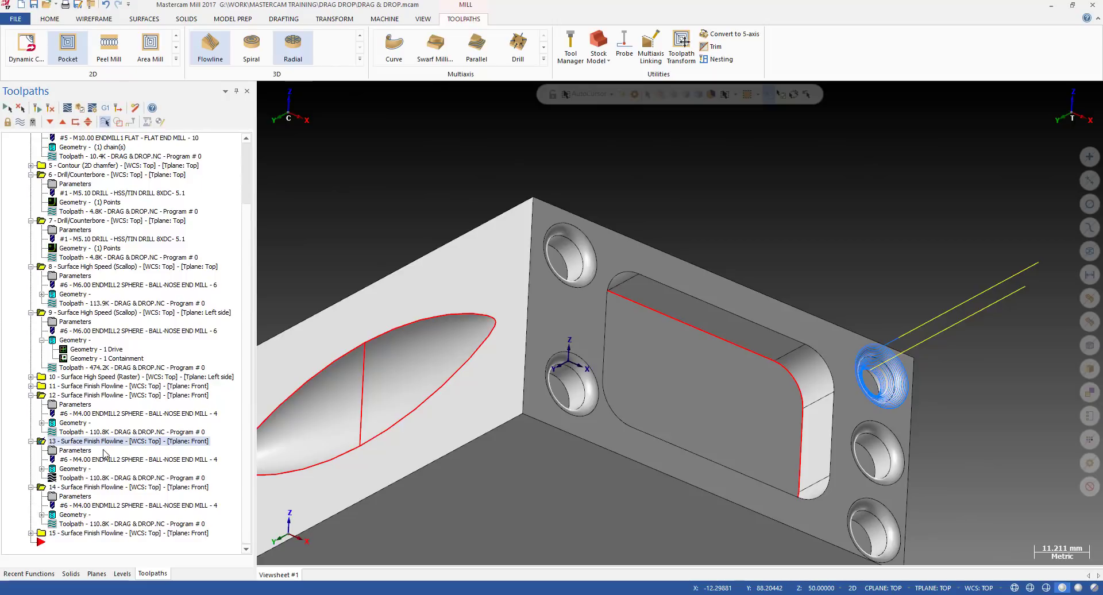
left_click(86, 395)
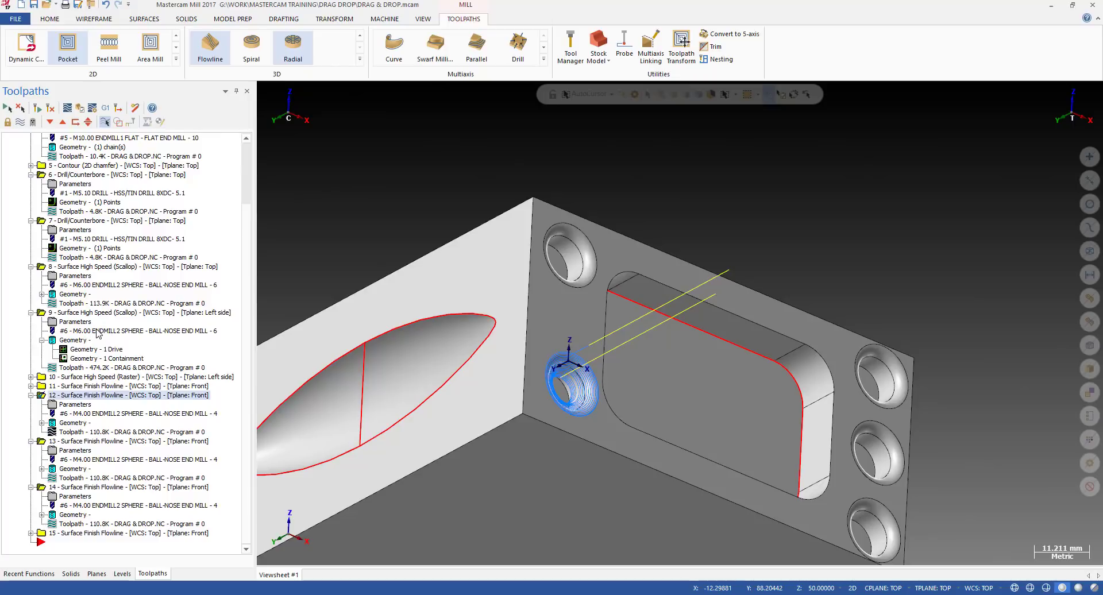
left_click_drag(99, 333, 156, 411)
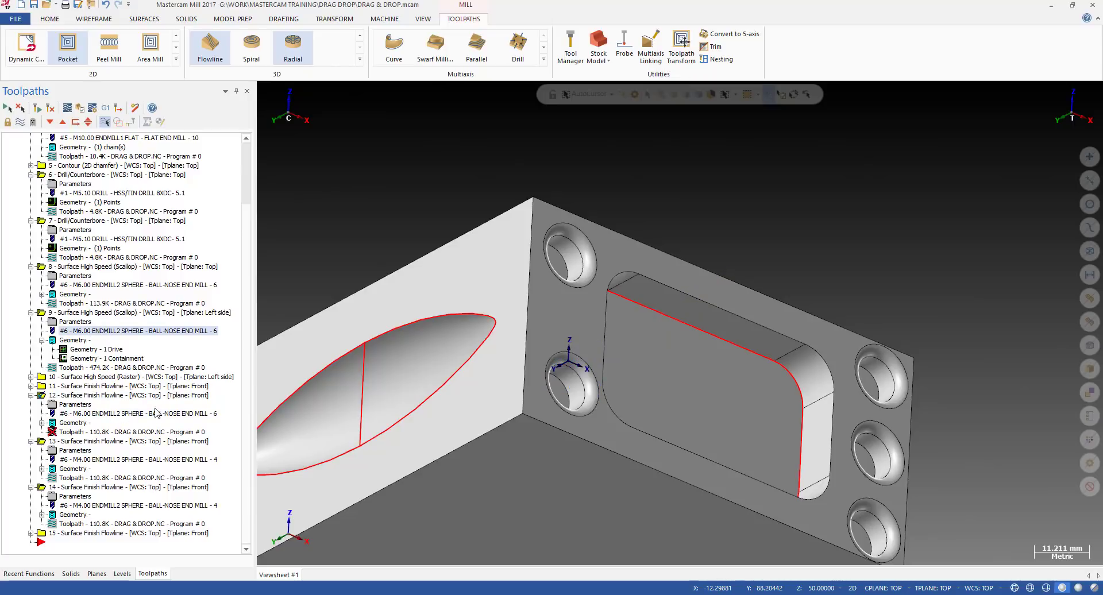
left_click(96, 395)
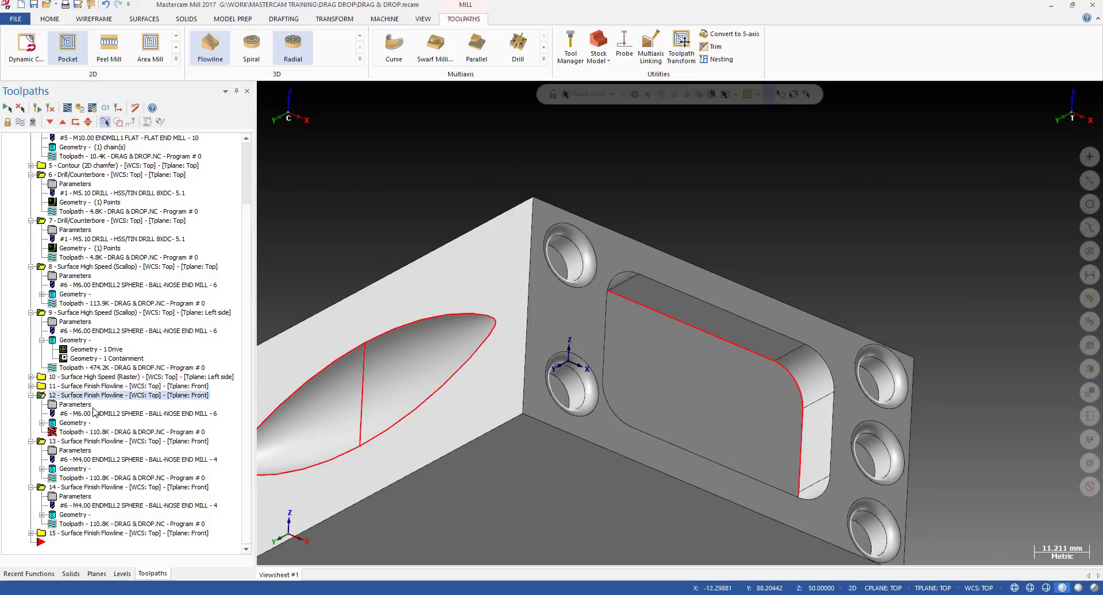
left_click(37, 110)
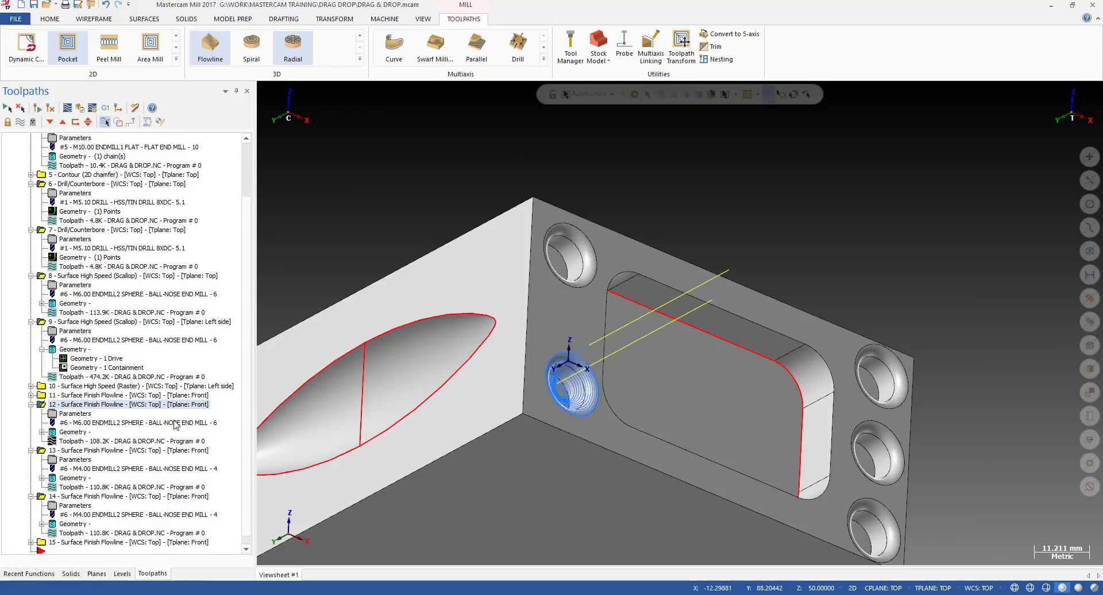
Step: Backplot operation 12's flowline toolpath with the 6 mm ball-nose end mill
left_click(83, 442)
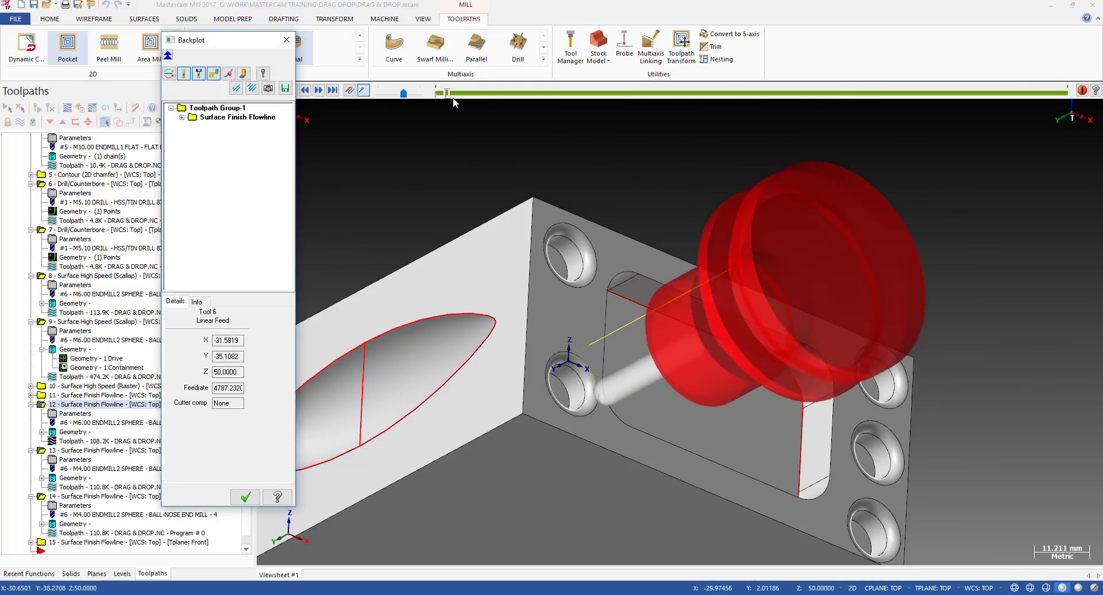
left_click_drag(449, 94, 741, 108)
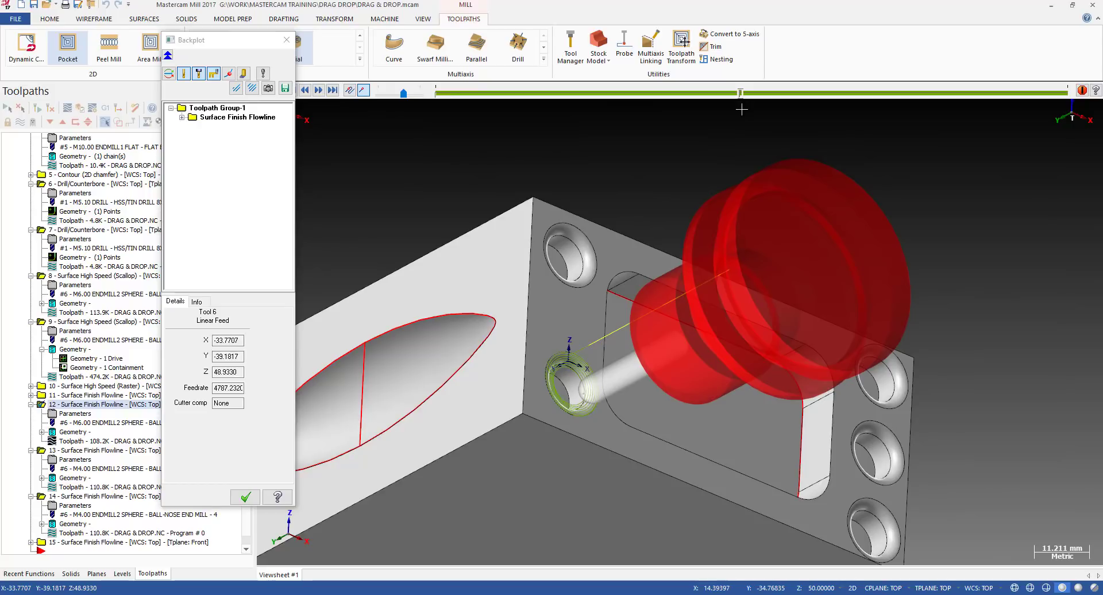
key("Escape")
scroll(741, 108, "down", 3)
middle_click_drag(741, 108, 680, 246)
key("alt+1")
middle_click_drag(560, 313, 605, 259)
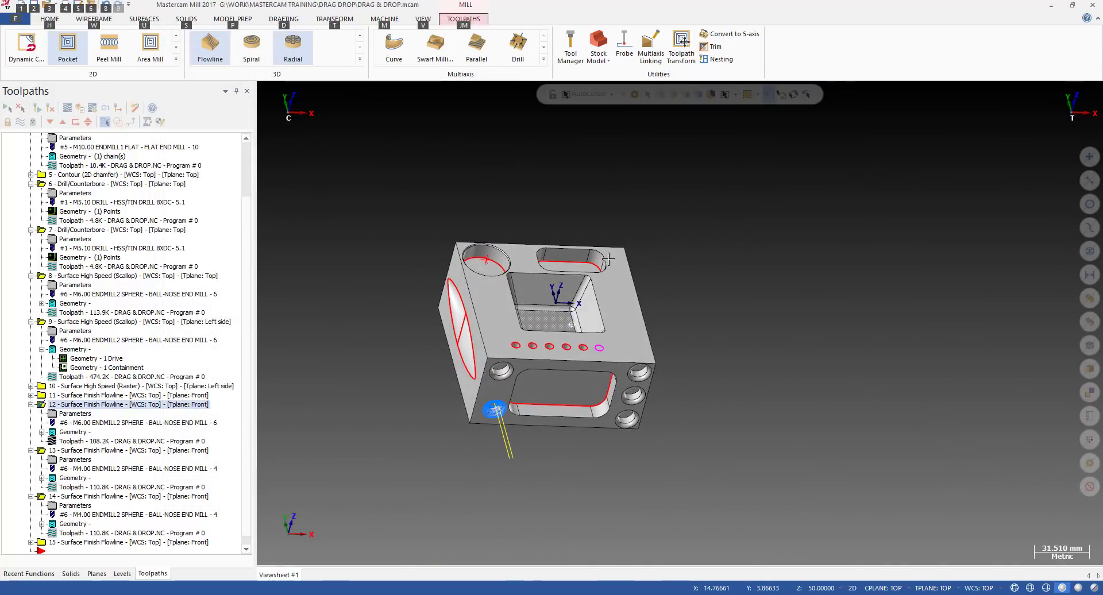
scroll(548, 324, "up", 3)
middle_click_drag(547, 322, 292, 345)
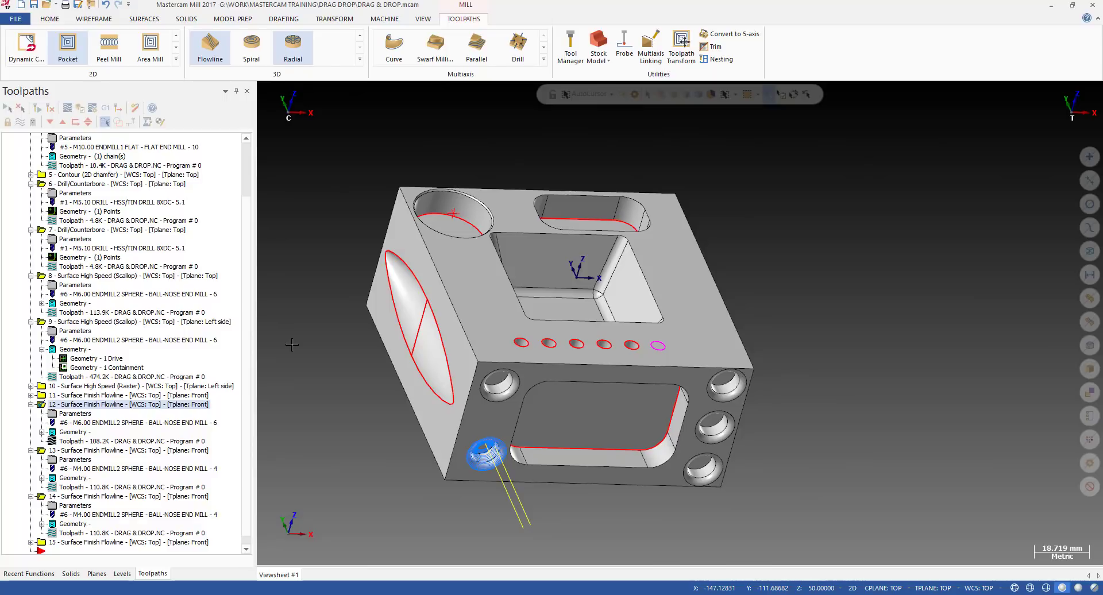
Step: Collapse all remaining expanded operations from 4 to 14 in the toolpath tree
scroll(26, 321, "up", 2)
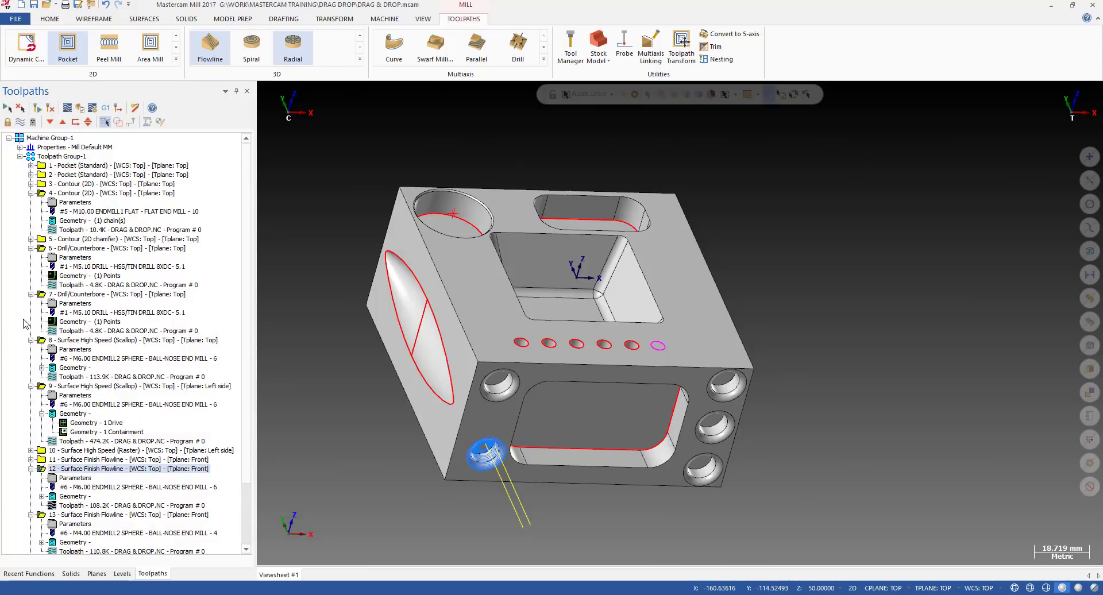
left_click(31, 211)
left_click(30, 221)
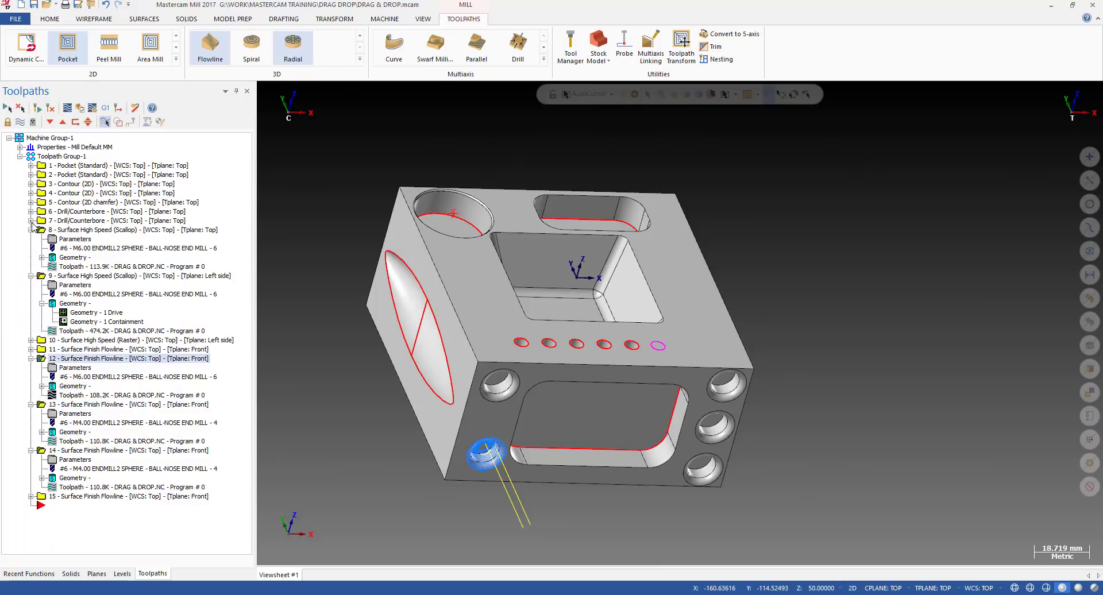
left_click(31, 230)
left_click(30, 239)
left_click(30, 267)
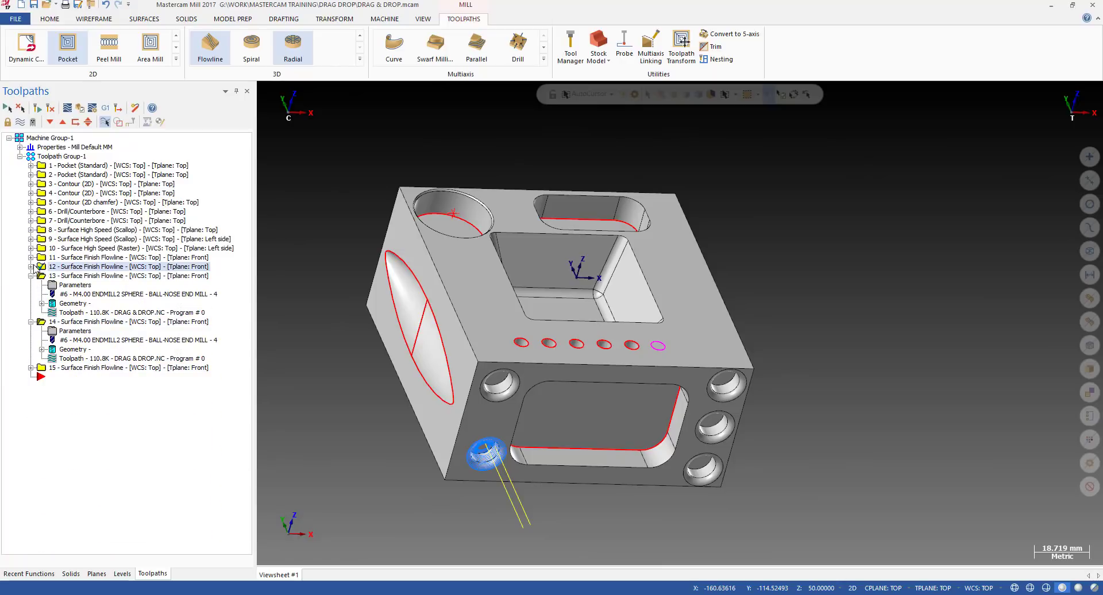
left_click(31, 276)
left_click(30, 285)
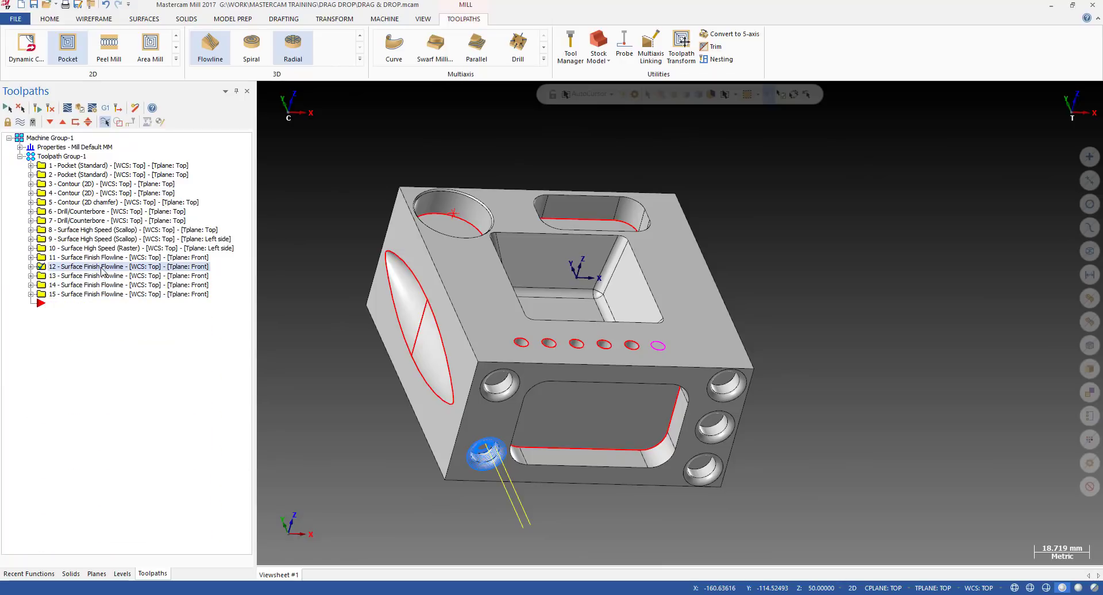
Step: Display the toolpaths of operations 14 and 13 in turn, and examine operation 13's toolpath on the part's front face
left_click(111, 285)
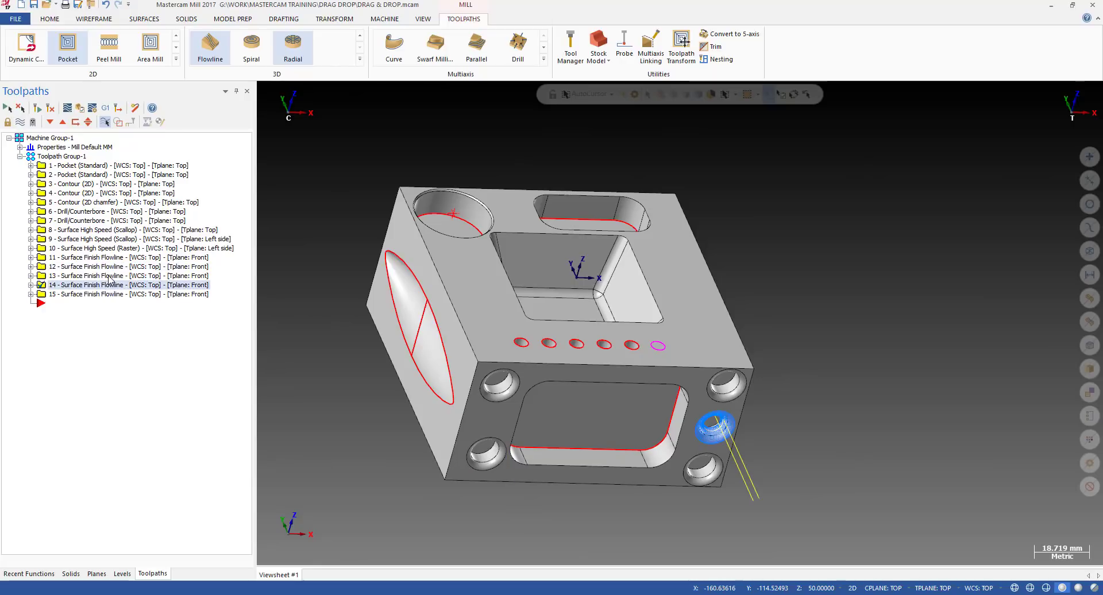
left_click(107, 275)
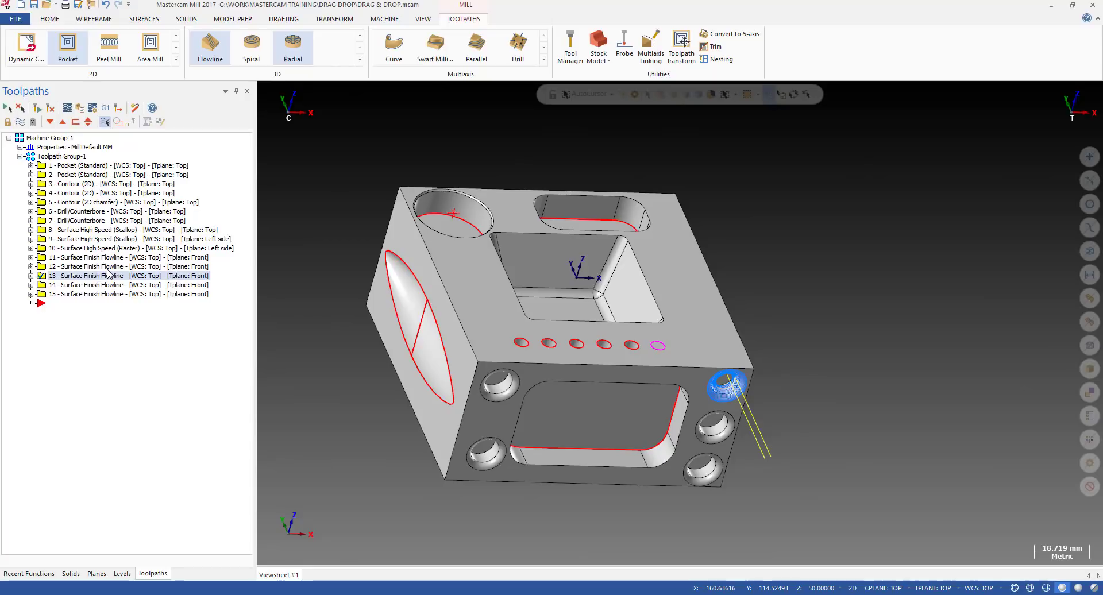
key("alt+1")
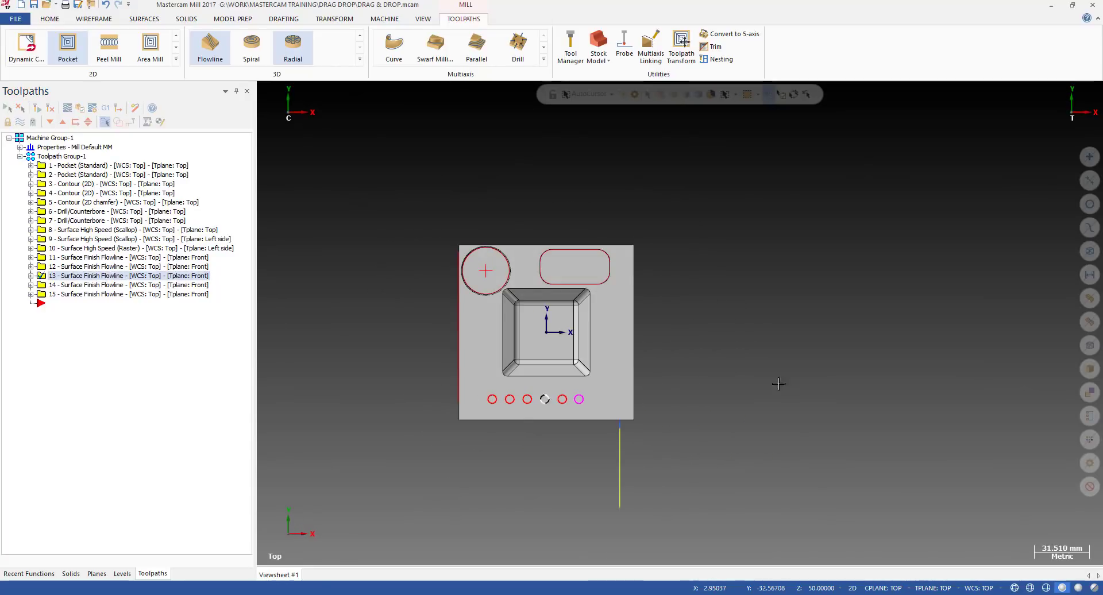
scroll(646, 385, "up", 4)
middle_click_drag(529, 366, 555, 313)
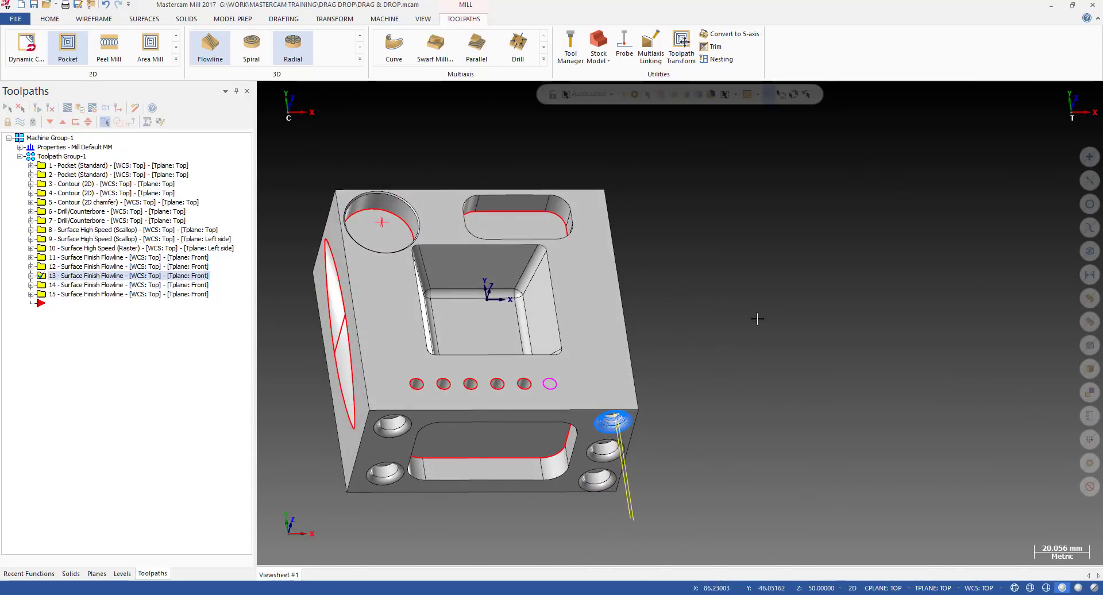
scroll(850, 314, "down", 2)
mouse_move(596, 349)
middle_mouse_down()
mouse_move(557, 344)
mouse_move(571, 325)
mouse_move(607, 328)
middle_mouse_up()
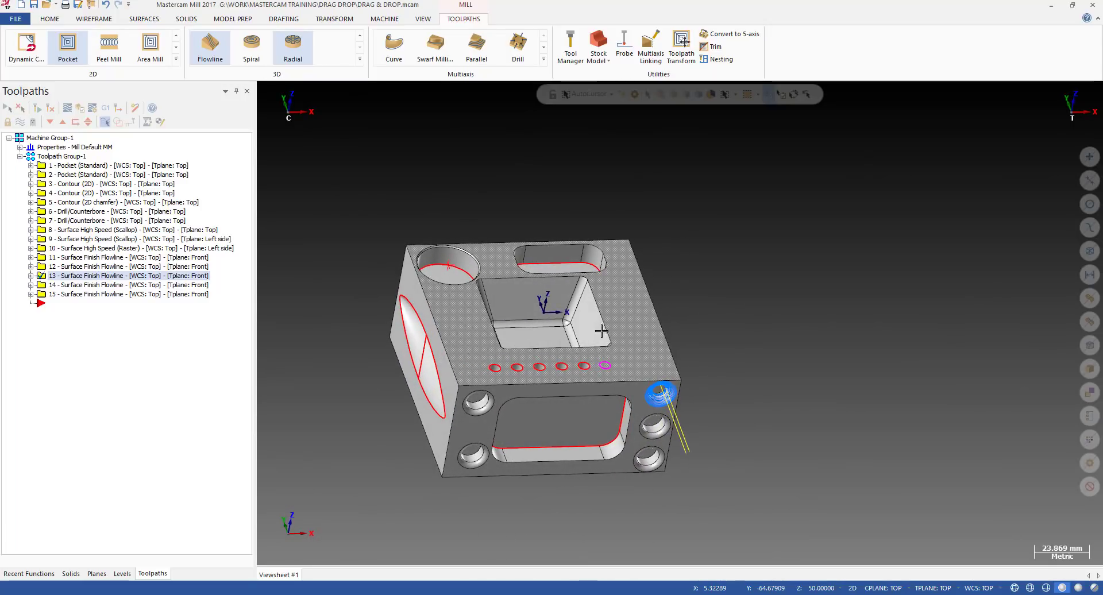
key("alt+1")
middle_click_drag(657, 386, 584, 365)
scroll(584, 364, "down", 2)
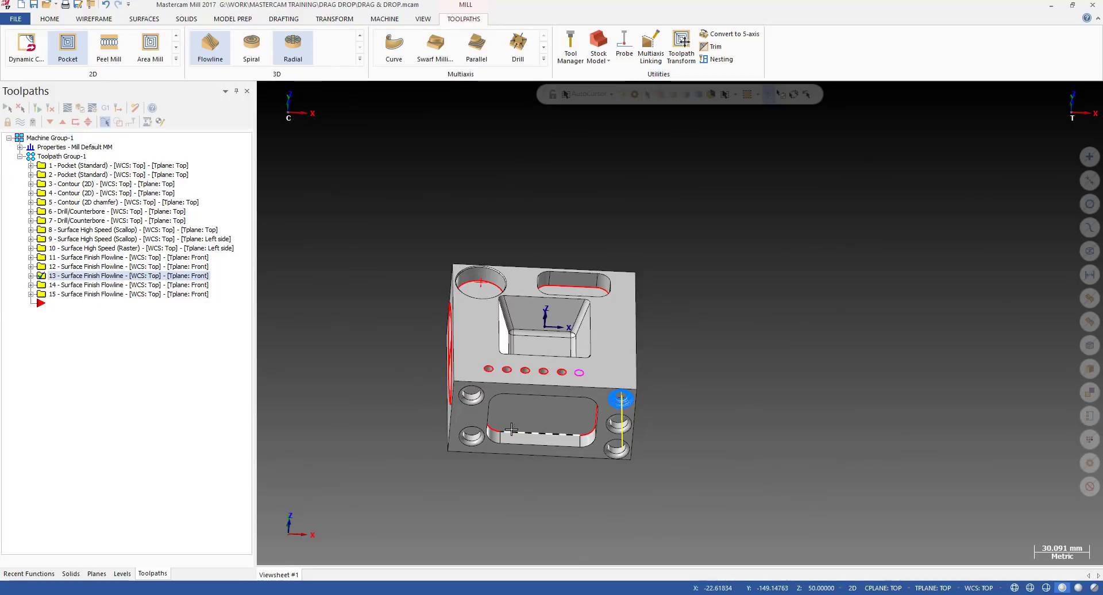